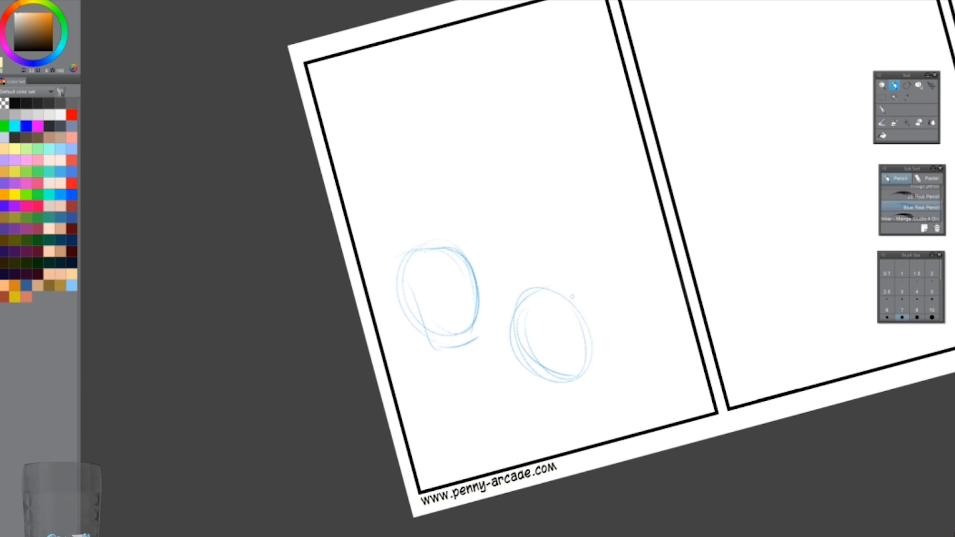
Erase the two rough blue head circles from the first comic panel
{"action": "left_click_drag", "start_coordinate": [523, 351], "coordinate": [575, 393]}
{"action": "left_click_drag", "start_coordinate": [517, 283], "coordinate": [498, 360]}
{"action": "key", "text": "e"}
{"action": "mouse_move", "coordinate": [587, 343]}
{"action": "left_mouse_down"}
{"action": "mouse_move", "coordinate": [558, 339]}
{"action": "mouse_move", "coordinate": [579, 333]}
{"action": "left_mouse_up"}
Sketch the couch's curved backrest and the rounded armrest across the lower part of the first panel in blue pencil
{"action": "key", "text": "p"}
{"action": "left_click_drag", "start_coordinate": [387, 400], "coordinate": [711, 321]}
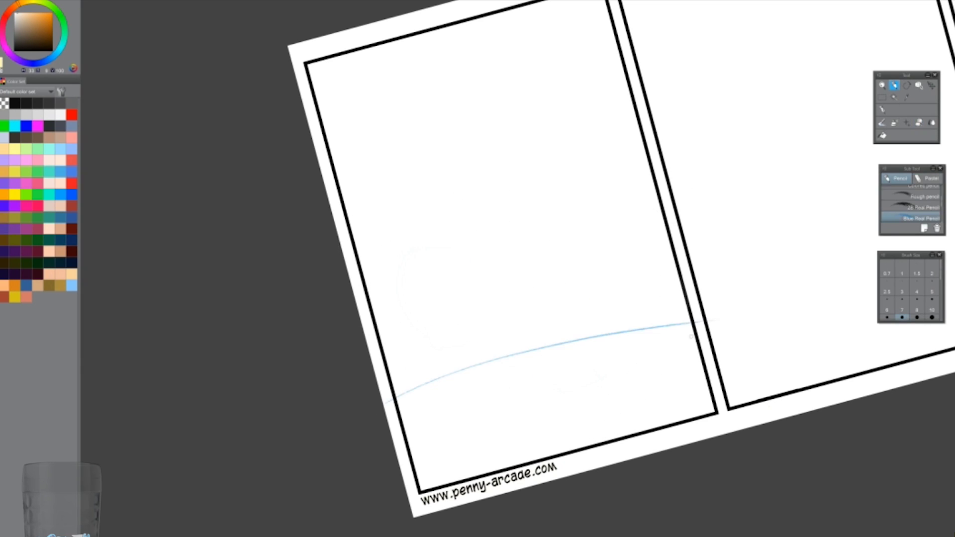
{"action": "key", "text": "ctrl+z"}
{"action": "left_click_drag", "start_coordinate": [378, 277], "coordinate": [604, 366]}
{"action": "mouse_move", "coordinate": [582, 432]}
{"action": "left_mouse_down"}
{"action": "mouse_move", "coordinate": [635, 367]}
{"action": "mouse_move", "coordinate": [697, 356]}
{"action": "left_mouse_up"}
Sketch the foreground character's round head and a large speech balloon oval above it in the first panel
{"action": "left_click_drag", "start_coordinate": [432, 196], "coordinate": [406, 226]}
{"action": "left_click_drag", "start_coordinate": [537, 21], "coordinate": [544, 37]}
{"action": "left_click_drag", "start_coordinate": [374, 102], "coordinate": [380, 185]}
{"action": "left_click_drag", "start_coordinate": [513, 79], "coordinate": [619, 199]}
{"action": "key", "text": "ctrl+z"}
{"action": "left_click_drag", "start_coordinate": [445, 308], "coordinate": [422, 458]}
{"action": "left_click_drag", "start_coordinate": [493, 298], "coordinate": [504, 450]}
{"action": "left_click_drag", "start_coordinate": [437, 305], "coordinate": [450, 415]}
{"action": "left_click_drag", "start_coordinate": [415, 409], "coordinate": [452, 418]}
{"action": "key", "text": "ctrl+z"}
{"action": "key", "text": "ctrl+z"}
{"action": "mouse_move", "coordinate": [512, 318]}
{"action": "left_mouse_down"}
{"action": "mouse_move", "coordinate": [498, 393]}
{"action": "mouse_move", "coordinate": [467, 442]}
{"action": "left_mouse_up"}
{"action": "key", "text": "ctrl+z"}
{"action": "key", "text": "ctrl+z"}
{"action": "key", "text": "ctrl+z"}
Sketch the foreground character's jaw and face side, the torso, and a game controller held at the waist
{"action": "left_click_drag", "start_coordinate": [432, 293], "coordinate": [509, 279]}
{"action": "left_click_drag", "start_coordinate": [435, 172], "coordinate": [517, 283]}
{"action": "left_click_drag", "start_coordinate": [444, 306], "coordinate": [422, 465]}
{"action": "left_click_drag", "start_coordinate": [475, 420], "coordinate": [447, 458]}
{"action": "left_click_drag", "start_coordinate": [498, 412], "coordinate": [557, 413]}
{"action": "left_click_drag", "start_coordinate": [497, 440], "coordinate": [562, 428]}
Add a nose, an ear and a hairline to the foreground character's head
{"action": "mouse_move", "coordinate": [470, 244]}
{"action": "left_mouse_down"}
{"action": "mouse_move", "coordinate": [498, 228]}
{"action": "mouse_move", "coordinate": [497, 248]}
{"action": "left_mouse_up"}
{"action": "left_click_drag", "start_coordinate": [416, 246], "coordinate": [422, 276]}
{"action": "mouse_move", "coordinate": [401, 201]}
{"action": "left_mouse_down"}
{"action": "mouse_move", "coordinate": [485, 171]}
{"action": "mouse_move", "coordinate": [500, 196]}
{"action": "left_mouse_up"}
Sketch a smaller round head with crossed face guidelines for a background character behind the couch
{"action": "mouse_move", "coordinate": [547, 268]}
{"action": "left_mouse_down"}
{"action": "mouse_move", "coordinate": [443, 295]}
{"action": "mouse_move", "coordinate": [286, 294]}
{"action": "left_mouse_up"}
{"action": "scroll", "coordinate": [477, 268], "scroll_direction": "down", "scroll_amount": 2}
{"action": "scroll", "coordinate": [477, 269], "scroll_direction": "up", "scroll_amount": 2}
{"action": "left_click_drag", "start_coordinate": [348, 271], "coordinate": [321, 281]}
{"action": "left_click_drag", "start_coordinate": [342, 291], "coordinate": [348, 331]}
{"action": "left_click_drag", "start_coordinate": [336, 301], "coordinate": [351, 298]}
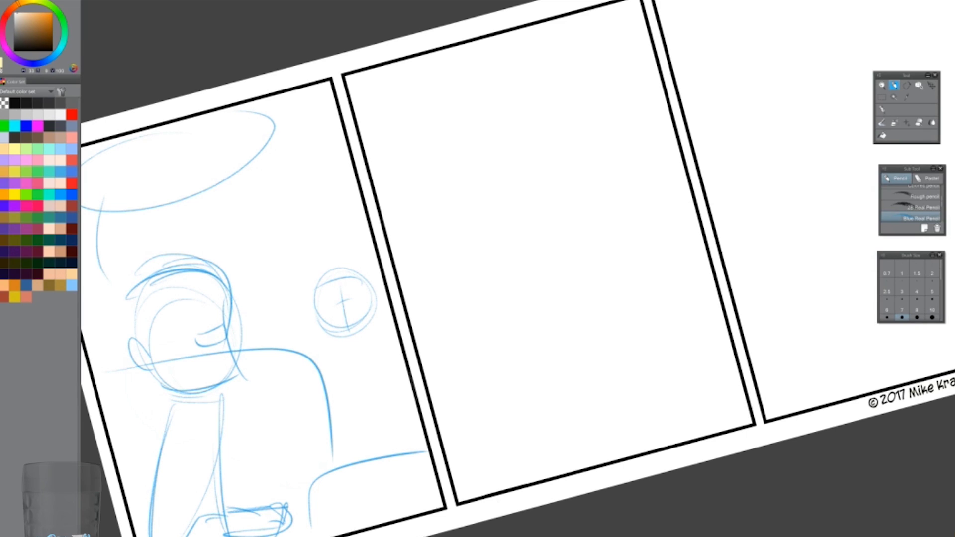
Add ears, eyes, a brow and a mouth to the background character's head
{"action": "left_click_drag", "start_coordinate": [315, 302], "coordinate": [309, 317]}
{"action": "left_click_drag", "start_coordinate": [373, 288], "coordinate": [377, 304]}
{"action": "mouse_move", "coordinate": [343, 283]}
{"action": "left_mouse_down"}
{"action": "mouse_move", "coordinate": [340, 294]}
{"action": "mouse_move", "coordinate": [365, 296]}
{"action": "left_mouse_up"}
{"action": "left_click_drag", "start_coordinate": [343, 305], "coordinate": [340, 317]}
{"action": "left_click_drag", "start_coordinate": [319, 286], "coordinate": [334, 291]}
{"action": "mouse_move", "coordinate": [348, 281]}
{"action": "left_mouse_down"}
{"action": "mouse_move", "coordinate": [360, 284]}
{"action": "mouse_move", "coordinate": [334, 294]}
{"action": "mouse_move", "coordinate": [340, 285]}
{"action": "left_mouse_up"}
{"action": "left_click_drag", "start_coordinate": [341, 273], "coordinate": [354, 268]}
{"action": "mouse_move", "coordinate": [314, 281]}
{"action": "left_mouse_down"}
{"action": "mouse_move", "coordinate": [314, 302]}
{"action": "mouse_move", "coordinate": [347, 264]}
{"action": "left_mouse_up"}
{"action": "left_click_drag", "start_coordinate": [350, 268], "coordinate": [383, 288]}
{"action": "key", "text": "ctrl+z"}
{"action": "key", "text": "ctrl+z"}
{"action": "key", "text": "ctrl+z"}
Sketch large swooping hair around the top and side of the background character's head
{"action": "left_click_drag", "start_coordinate": [263, 310], "coordinate": [320, 252]}
{"action": "mouse_move", "coordinate": [273, 319]}
{"action": "left_mouse_down"}
{"action": "mouse_move", "coordinate": [322, 269]}
{"action": "mouse_move", "coordinate": [342, 269]}
{"action": "left_mouse_up"}
{"action": "left_click_drag", "start_coordinate": [334, 286], "coordinate": [345, 291]}
{"action": "left_click_drag", "start_coordinate": [304, 238], "coordinate": [351, 255]}
{"action": "left_click_drag", "start_coordinate": [351, 264], "coordinate": [379, 292]}
Rough in the background character's torso and upper arms below the head
{"action": "left_click_drag", "start_coordinate": [343, 343], "coordinate": [354, 460]}
{"action": "left_click_drag", "start_coordinate": [378, 334], "coordinate": [393, 445]}
{"action": "mouse_move", "coordinate": [339, 345]}
{"action": "left_mouse_down"}
{"action": "mouse_move", "coordinate": [326, 397]}
{"action": "mouse_move", "coordinate": [390, 391]}
{"action": "left_mouse_up"}
{"action": "mouse_move", "coordinate": [383, 341]}
{"action": "left_mouse_down"}
{"action": "mouse_move", "coordinate": [399, 401]}
{"action": "mouse_move", "coordinate": [401, 384]}
{"action": "left_mouse_up"}
{"action": "left_click_drag", "start_coordinate": [374, 380], "coordinate": [406, 372]}
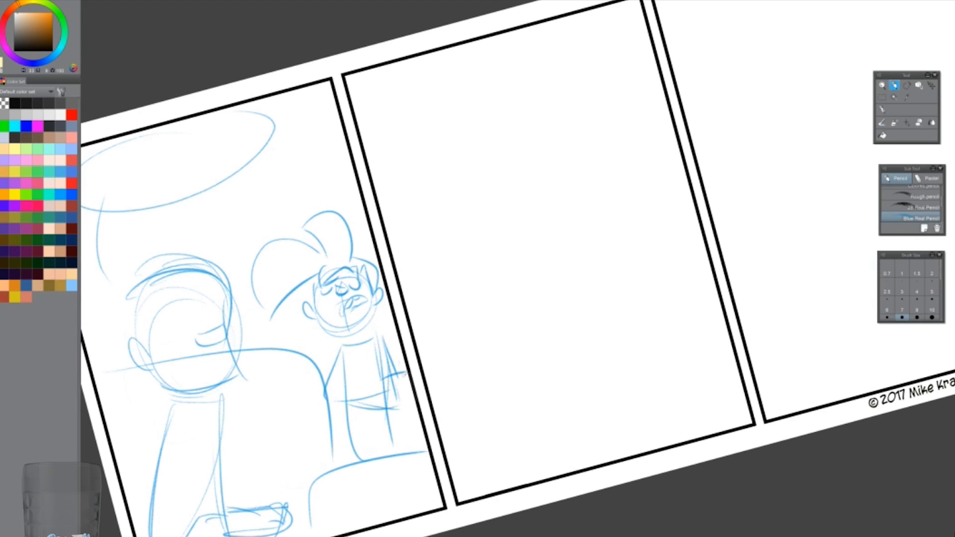
Define the background character's bent arms and sleeve folds on both sides of the torso
{"action": "left_click_drag", "start_coordinate": [384, 338], "coordinate": [401, 369]}
{"action": "left_click_drag", "start_coordinate": [397, 381], "coordinate": [407, 374]}
{"action": "left_click_drag", "start_coordinate": [398, 376], "coordinate": [382, 411]}
{"action": "left_click_drag", "start_coordinate": [352, 370], "coordinate": [333, 399]}
{"action": "mouse_move", "coordinate": [323, 388]}
{"action": "left_mouse_down"}
{"action": "mouse_move", "coordinate": [347, 376]}
{"action": "mouse_move", "coordinate": [347, 390]}
{"action": "left_mouse_up"}
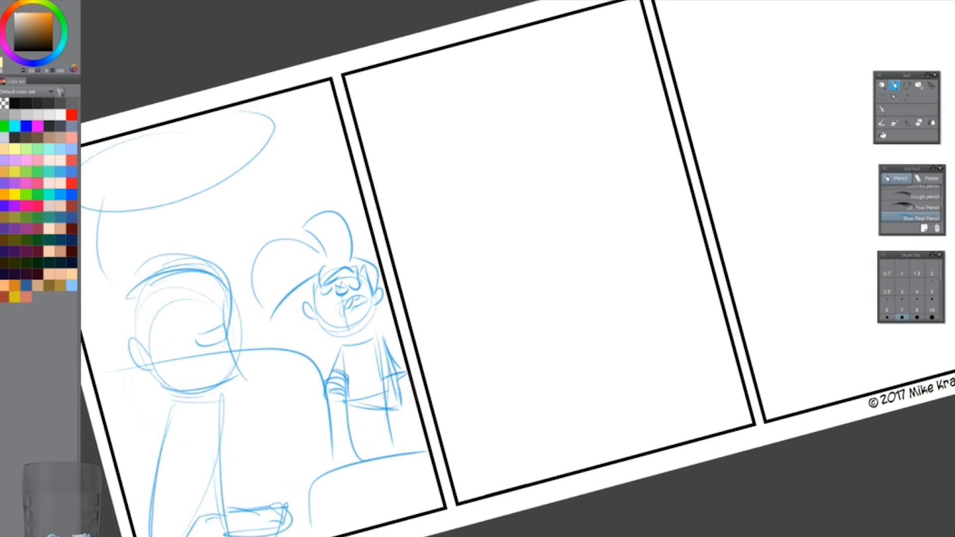
{"action": "left_click_drag", "start_coordinate": [378, 367], "coordinate": [392, 394]}
Add the background character's waistline and the start of the legs
{"action": "left_click_drag", "start_coordinate": [334, 417], "coordinate": [368, 412]}
{"action": "mouse_move", "coordinate": [380, 378]}
{"action": "left_mouse_down"}
{"action": "mouse_move", "coordinate": [396, 392]}
{"action": "mouse_move", "coordinate": [380, 392]}
{"action": "left_mouse_up"}
{"action": "mouse_move", "coordinate": [356, 418]}
{"action": "left_mouse_down"}
{"action": "mouse_move", "coordinate": [382, 437]}
{"action": "mouse_move", "coordinate": [373, 424]}
{"action": "left_mouse_up"}
{"action": "left_click_drag", "start_coordinate": [343, 421], "coordinate": [348, 462]}
{"action": "left_click_drag", "start_coordinate": [393, 417], "coordinate": [397, 458]}
Reinforce the curved end of the couch's backrest with repeated strokes
{"action": "left_click_drag", "start_coordinate": [296, 355], "coordinate": [339, 455]}
{"action": "left_click_drag", "start_coordinate": [242, 343], "coordinate": [342, 473]}
{"action": "left_click_drag", "start_coordinate": [276, 344], "coordinate": [339, 482]}
Select the background character, cut and paste the drawing, and scale it down within the first panel
{"action": "key", "text": "r"}
{"action": "left_click", "coordinate": [881, 98]}
{"action": "mouse_move", "coordinate": [247, 224]}
{"action": "left_mouse_down"}
{"action": "mouse_move", "coordinate": [258, 320]}
{"action": "mouse_move", "coordinate": [351, 459]}
{"action": "mouse_move", "coordinate": [249, 213]}
{"action": "mouse_move", "coordinate": [247, 224]}
{"action": "left_mouse_up"}
{"action": "key", "text": "ctrl+x"}
{"action": "key", "text": "ctrl+v"}
{"action": "left_click", "coordinate": [30, 1]}
{"action": "mouse_move", "coordinate": [75, 124]}
{"action": "left_click", "coordinate": [167, 126]}
{"action": "left_click_drag", "start_coordinate": [422, 468], "coordinate": [396, 359]}
{"action": "key", "text": "p"}
{"action": "left_click", "coordinate": [533, 192]}
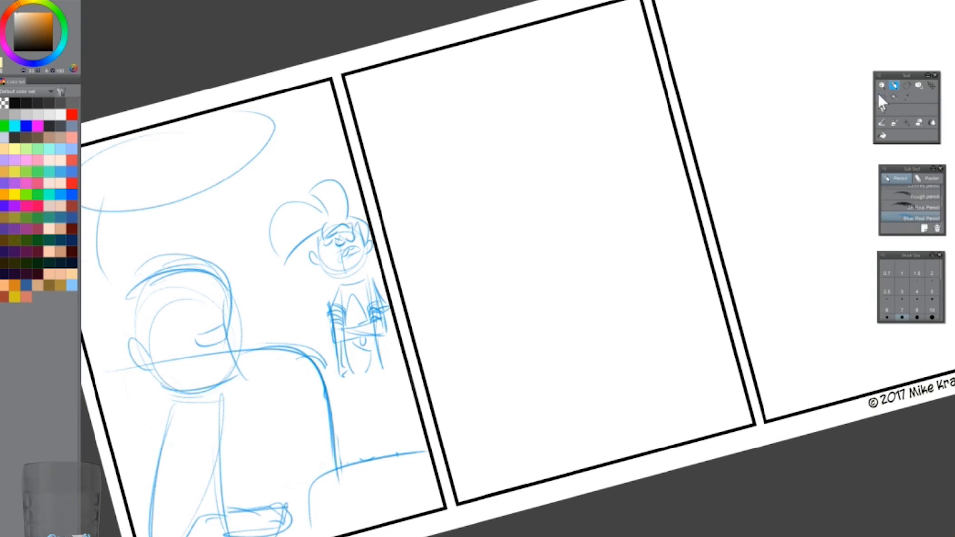
Extend the background character's legs down to the armrest and complete the swept-back hair
{"action": "left_click_drag", "start_coordinate": [354, 385], "coordinate": [371, 460]}
{"action": "left_click_drag", "start_coordinate": [378, 348], "coordinate": [407, 455]}
{"action": "left_click_drag", "start_coordinate": [380, 368], "coordinate": [412, 454]}
{"action": "left_click_drag", "start_coordinate": [264, 253], "coordinate": [318, 293]}
Draw the side of the foreground character's face, the eyes and an eyebrow
{"action": "mouse_move", "coordinate": [145, 342]}
{"action": "left_mouse_down"}
{"action": "mouse_move", "coordinate": [243, 304]}
{"action": "mouse_move", "coordinate": [179, 405]}
{"action": "left_mouse_up"}
{"action": "left_click_drag", "start_coordinate": [448, 298], "coordinate": [581, 222]}
{"action": "left_click_drag", "start_coordinate": [291, 238], "coordinate": [323, 268]}
{"action": "mouse_move", "coordinate": [351, 231]}
{"action": "left_mouse_down"}
{"action": "mouse_move", "coordinate": [343, 269]}
{"action": "mouse_move", "coordinate": [321, 260]}
{"action": "left_mouse_up"}
{"action": "left_click_drag", "start_coordinate": [286, 223], "coordinate": [311, 241]}
Sketch the foreground character's pointed bangs, curved hair tufts and spiky side hair
{"action": "left_click_drag", "start_coordinate": [301, 199], "coordinate": [328, 253]}
{"action": "left_click_drag", "start_coordinate": [319, 184], "coordinate": [383, 228]}
{"action": "left_click_drag", "start_coordinate": [321, 164], "coordinate": [408, 189]}
{"action": "left_click_drag", "start_coordinate": [281, 130], "coordinate": [363, 104]}
{"action": "left_click_drag", "start_coordinate": [234, 179], "coordinate": [289, 159]}
{"action": "left_click_drag", "start_coordinate": [221, 176], "coordinate": [226, 241]}
Firm up the foreground character's face sides and chin, and draw the open smiling mouth
{"action": "left_click_drag", "start_coordinate": [251, 211], "coordinate": [314, 314]}
{"action": "left_click_drag", "start_coordinate": [316, 311], "coordinate": [376, 323]}
{"action": "left_click_drag", "start_coordinate": [385, 266], "coordinate": [366, 315]}
{"action": "left_click_drag", "start_coordinate": [303, 279], "coordinate": [359, 275]}
{"action": "left_click_drag", "start_coordinate": [308, 281], "coordinate": [354, 281]}
{"action": "mouse_move", "coordinate": [281, 268]}
{"action": "left_mouse_down"}
{"action": "mouse_move", "coordinate": [303, 306]}
{"action": "mouse_move", "coordinate": [286, 288]}
{"action": "left_mouse_up"}
{"action": "left_click_drag", "start_coordinate": [316, 318], "coordinate": [296, 401]}
{"action": "key", "text": "ctrl+z"}
{"action": "key", "text": "ctrl+z"}
{"action": "key", "text": "ctrl+z"}
{"action": "left_click_drag", "start_coordinate": [307, 312], "coordinate": [271, 438]}
{"action": "key", "text": "ctrl+z"}
Draw the foreground character's arm, torso sides and the curved shirt line across the chest
{"action": "left_click_drag", "start_coordinate": [308, 317], "coordinate": [274, 470]}
{"action": "left_click_drag", "start_coordinate": [306, 354], "coordinate": [296, 476]}
{"action": "left_click_drag", "start_coordinate": [367, 327], "coordinate": [360, 423]}
{"action": "mouse_move", "coordinate": [298, 319]}
{"action": "left_mouse_down"}
{"action": "mouse_move", "coordinate": [383, 298]}
{"action": "mouse_move", "coordinate": [337, 326]}
{"action": "mouse_move", "coordinate": [338, 447]}
{"action": "left_mouse_up"}
{"action": "left_click_drag", "start_coordinate": [301, 361], "coordinate": [367, 348]}
Sketch the foreground character's hands with fingers and thumb gripping the game controller, plus the sleeve cuff
{"action": "left_click_drag", "start_coordinate": [336, 441], "coordinate": [301, 468]}
{"action": "left_click_drag", "start_coordinate": [351, 414], "coordinate": [319, 480]}
{"action": "left_click_drag", "start_coordinate": [338, 437], "coordinate": [383, 450]}
{"action": "left_click_drag", "start_coordinate": [360, 457], "coordinate": [385, 483]}
{"action": "mouse_move", "coordinate": [402, 430]}
{"action": "left_mouse_down"}
{"action": "mouse_move", "coordinate": [427, 458]}
{"action": "mouse_move", "coordinate": [425, 475]}
{"action": "left_mouse_up"}
{"action": "left_click_drag", "start_coordinate": [389, 431], "coordinate": [405, 415]}
{"action": "left_click_drag", "start_coordinate": [336, 442], "coordinate": [321, 495]}
{"action": "mouse_move", "coordinate": [316, 472]}
{"action": "left_mouse_down"}
{"action": "mouse_move", "coordinate": [333, 463]}
{"action": "mouse_move", "coordinate": [282, 496]}
{"action": "left_mouse_up"}
Add small tuft creases and a backrest line to the couch, and strengthen the armrest's curved edge
{"action": "left_click_drag", "start_coordinate": [396, 326], "coordinate": [397, 357]}
{"action": "left_click_drag", "start_coordinate": [411, 326], "coordinate": [413, 348]}
{"action": "left_click_drag", "start_coordinate": [248, 369], "coordinate": [263, 393]}
{"action": "left_click_drag", "start_coordinate": [230, 296], "coordinate": [257, 291]}
{"action": "left_click_drag", "start_coordinate": [262, 314], "coordinate": [272, 321]}
{"action": "left_click_drag", "start_coordinate": [441, 460], "coordinate": [569, 376]}
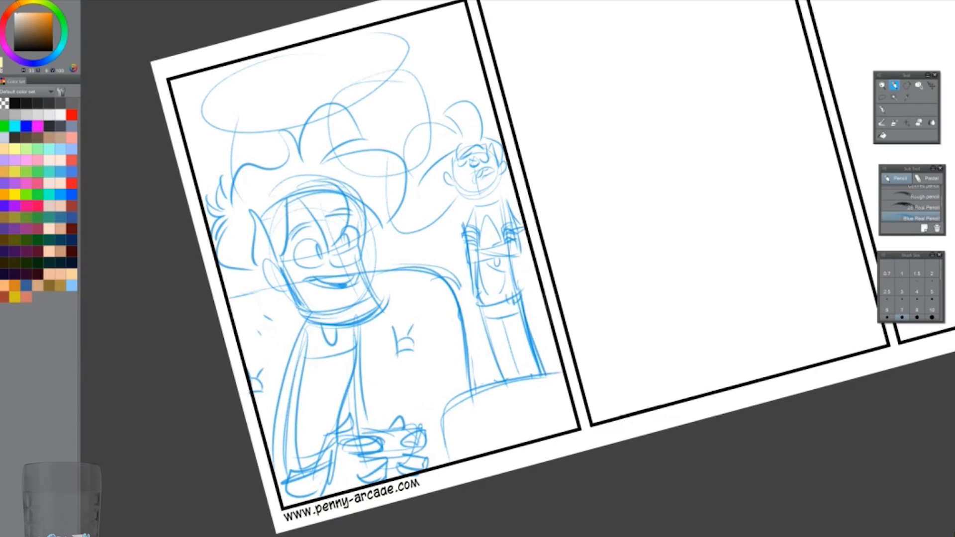
{"action": "left_click_drag", "start_coordinate": [445, 456], "coordinate": [574, 371]}
Add wrist and shirt lines to the foreground character and draw the outer lines sloping down from the shoulder
{"action": "mouse_move", "coordinate": [333, 485]}
{"action": "left_mouse_down"}
{"action": "mouse_move", "coordinate": [367, 478]}
{"action": "mouse_move", "coordinate": [334, 460]}
{"action": "left_mouse_up"}
{"action": "mouse_move", "coordinate": [291, 472]}
{"action": "left_mouse_down"}
{"action": "mouse_move", "coordinate": [306, 466]}
{"action": "mouse_move", "coordinate": [336, 487]}
{"action": "left_mouse_up"}
{"action": "left_click_drag", "start_coordinate": [304, 420], "coordinate": [347, 404]}
{"action": "left_click_drag", "start_coordinate": [298, 333], "coordinate": [263, 434]}
{"action": "key", "text": "ctrl+z"}
{"action": "left_click_drag", "start_coordinate": [299, 337], "coordinate": [261, 422]}
{"action": "left_click_drag", "start_coordinate": [294, 339], "coordinate": [256, 438]}
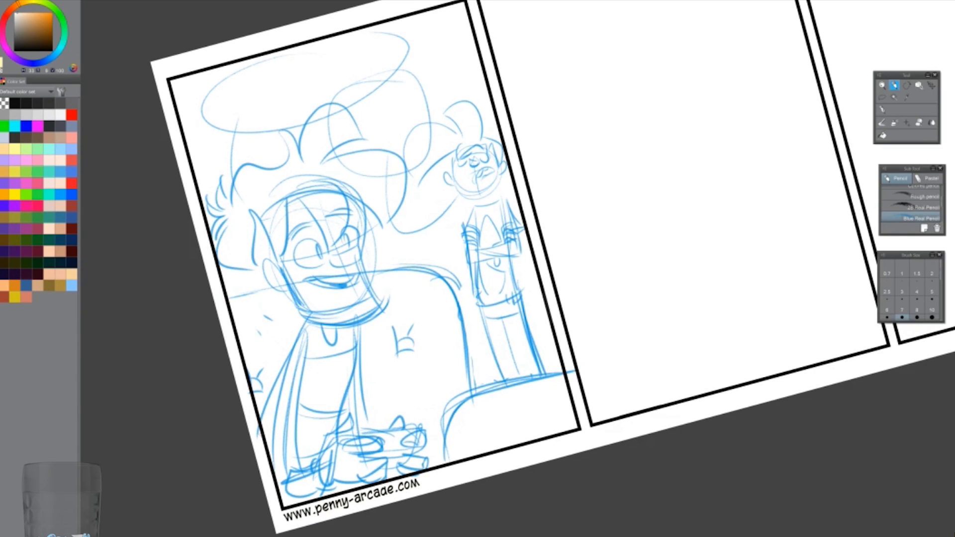
{"action": "left_click_drag", "start_coordinate": [653, 166], "coordinate": [495, 256]}
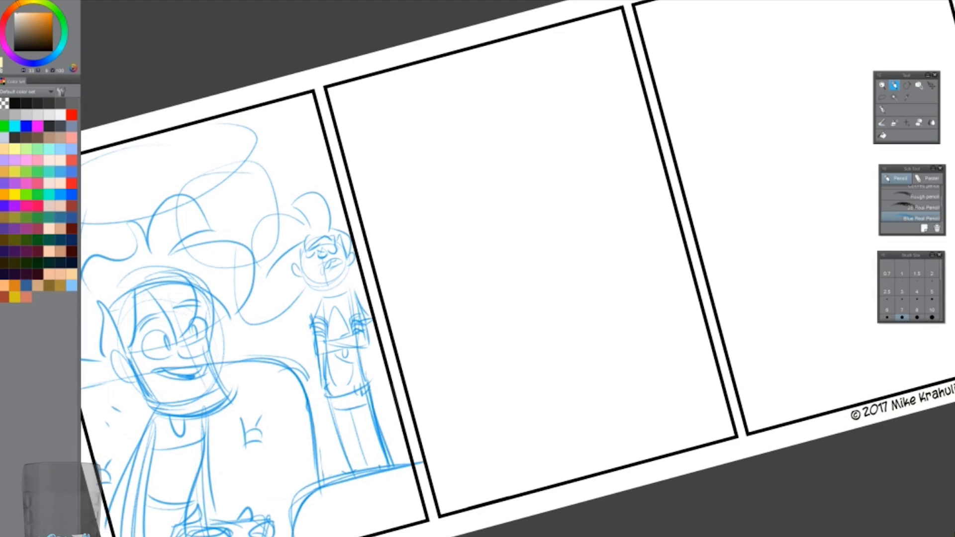
{"action": "left_click_drag", "start_coordinate": [433, 434], "coordinate": [715, 363]}
{"action": "left_click_drag", "start_coordinate": [458, 407], "coordinate": [525, 359]}
{"action": "key", "text": "ctrl+z"}
{"action": "key", "text": "ctrl+z"}
Sketch the outline of a large character head with a squared jaw in the second panel
{"action": "left_click_drag", "start_coordinate": [418, 301], "coordinate": [452, 395]}
{"action": "left_click_drag", "start_coordinate": [404, 350], "coordinate": [512, 239]}
{"action": "left_click_drag", "start_coordinate": [507, 261], "coordinate": [519, 365]}
{"action": "left_click_drag", "start_coordinate": [517, 313], "coordinate": [465, 401]}
{"action": "mouse_move", "coordinate": [450, 358]}
{"action": "left_mouse_down"}
{"action": "mouse_move", "coordinate": [459, 389]}
{"action": "mouse_move", "coordinate": [443, 378]}
{"action": "left_mouse_up"}
Draw the couch line behind the second panel's head and add the head's ears and jaw detail
{"action": "left_click_drag", "start_coordinate": [534, 345], "coordinate": [704, 319]}
{"action": "mouse_move", "coordinate": [457, 339]}
{"action": "left_mouse_down"}
{"action": "mouse_move", "coordinate": [493, 334]}
{"action": "mouse_move", "coordinate": [484, 359]}
{"action": "mouse_move", "coordinate": [509, 388]}
{"action": "left_mouse_up"}
{"action": "left_click_drag", "start_coordinate": [422, 339], "coordinate": [441, 365]}
{"action": "mouse_move", "coordinate": [517, 301]}
{"action": "left_mouse_down"}
{"action": "mouse_move", "coordinate": [523, 342]}
{"action": "mouse_move", "coordinate": [526, 332]}
{"action": "left_mouse_up"}
Draw the round eyes with pupils and the raised eyebrows on the second panel's head
{"action": "left_click_drag", "start_coordinate": [456, 330], "coordinate": [460, 329]}
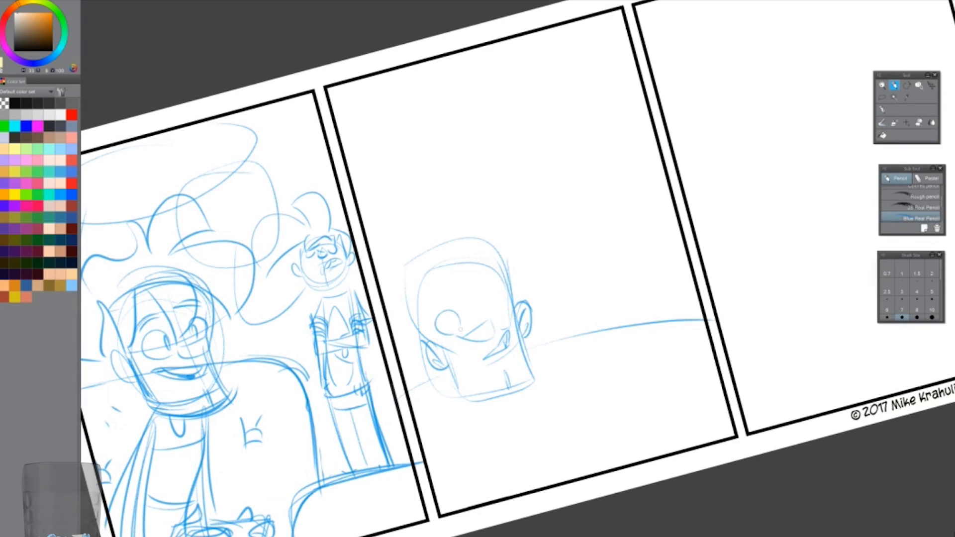
{"action": "left_click_drag", "start_coordinate": [489, 298], "coordinate": [477, 318]}
{"action": "mouse_move", "coordinate": [455, 319]}
{"action": "left_mouse_down"}
{"action": "mouse_move", "coordinate": [450, 330]}
{"action": "mouse_move", "coordinate": [481, 318]}
{"action": "left_mouse_up"}
{"action": "mouse_move", "coordinate": [436, 311]}
{"action": "left_mouse_down"}
{"action": "mouse_move", "coordinate": [461, 287]}
{"action": "mouse_move", "coordinate": [495, 289]}
{"action": "left_mouse_up"}
{"action": "left_click_drag", "start_coordinate": [438, 271], "coordinate": [470, 309]}
{"action": "key", "text": "ctrl+z"}
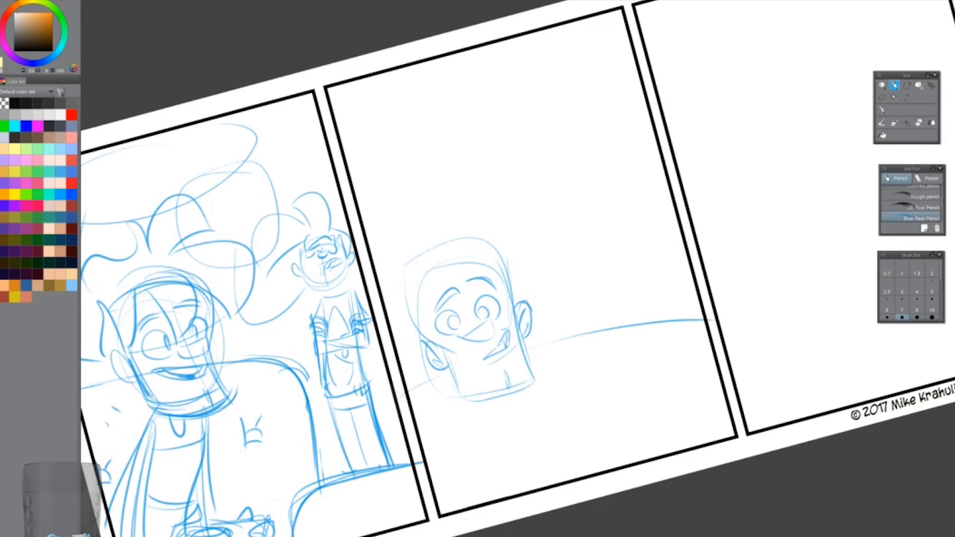
Draw spiky, tufted hair over the top and sides of the second panel's large head
{"action": "left_click_drag", "start_coordinate": [470, 254], "coordinate": [442, 303]}
{"action": "mouse_move", "coordinate": [467, 237]}
{"action": "left_mouse_down"}
{"action": "mouse_move", "coordinate": [522, 286]}
{"action": "mouse_move", "coordinate": [522, 222]}
{"action": "left_mouse_up"}
{"action": "mouse_move", "coordinate": [455, 191]}
{"action": "left_mouse_down"}
{"action": "mouse_move", "coordinate": [460, 227]}
{"action": "mouse_move", "coordinate": [392, 256]}
{"action": "left_mouse_up"}
{"action": "left_click_drag", "start_coordinate": [388, 227], "coordinate": [381, 263]}
{"action": "mouse_move", "coordinate": [384, 265]}
{"action": "left_mouse_down"}
{"action": "mouse_move", "coordinate": [375, 276]}
{"action": "mouse_move", "coordinate": [380, 323]}
{"action": "left_mouse_up"}
Try out a torso with sloping shoulders and a chest line beneath the second panel's large head
{"action": "left_click_drag", "start_coordinate": [452, 391], "coordinate": [455, 476]}
{"action": "left_click_drag", "start_coordinate": [534, 361], "coordinate": [580, 460]}
{"action": "left_click_drag", "start_coordinate": [472, 404], "coordinate": [460, 506]}
{"action": "left_click_drag", "start_coordinate": [488, 403], "coordinate": [457, 504]}
{"action": "left_click_drag", "start_coordinate": [543, 384], "coordinate": [558, 477]}
{"action": "key", "text": "ctrl+z"}
{"action": "key", "text": "ctrl+z"}
{"action": "key", "text": "ctrl+z"}
{"action": "left_click_drag", "start_coordinate": [478, 456], "coordinate": [492, 497]}
{"action": "left_click_drag", "start_coordinate": [559, 393], "coordinate": [566, 471]}
{"action": "left_click_drag", "start_coordinate": [462, 427], "coordinate": [561, 409]}
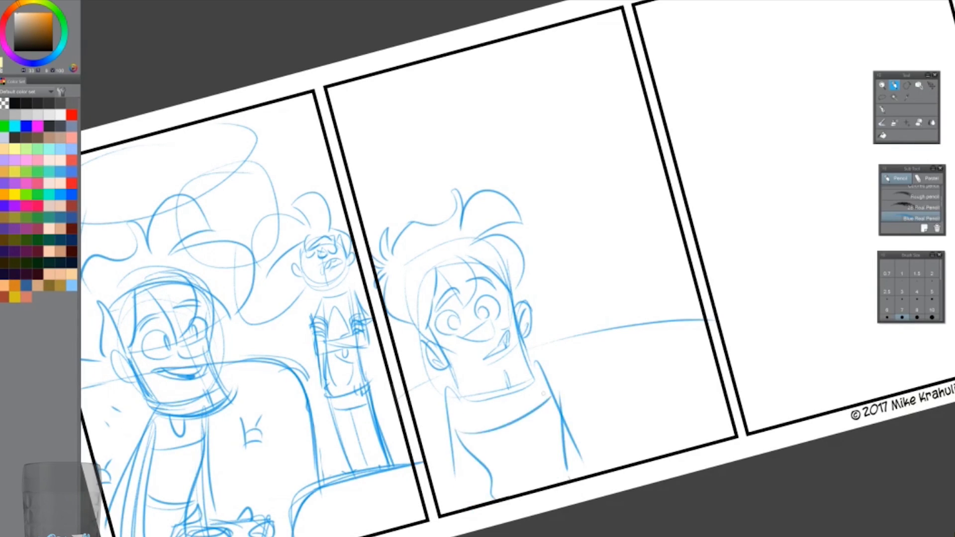
Try different arm and shoulder lines sloping down from the neck of the second panel's foreground character
{"action": "left_click_drag", "start_coordinate": [537, 355], "coordinate": [602, 463]}
{"action": "key", "text": "ctrl+z"}
{"action": "left_click_drag", "start_coordinate": [450, 377], "coordinate": [431, 513]}
{"action": "left_click_drag", "start_coordinate": [457, 417], "coordinate": [469, 502]}
{"action": "left_click_drag", "start_coordinate": [537, 358], "coordinate": [597, 472]}
{"action": "key", "text": "ctrl+z"}
{"action": "left_click_drag", "start_coordinate": [544, 388], "coordinate": [582, 478]}
{"action": "key", "text": "ctrl+z"}
{"action": "key", "text": "ctrl+z"}
{"action": "key", "text": "ctrl+z"}
{"action": "left_click_drag", "start_coordinate": [455, 394], "coordinate": [458, 510]}
{"action": "left_click_drag", "start_coordinate": [540, 362], "coordinate": [599, 484]}
{"action": "left_click_drag", "start_coordinate": [529, 410], "coordinate": [574, 479]}
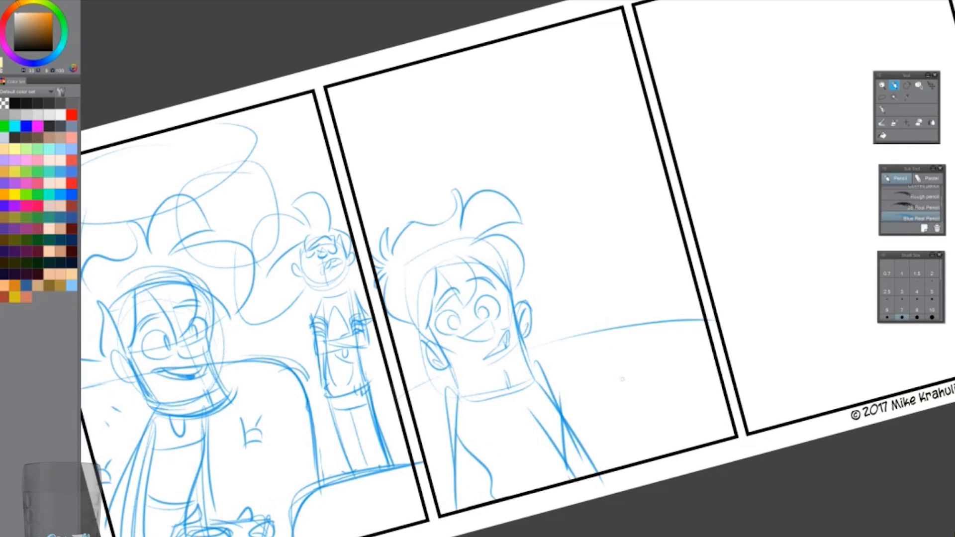
Undo the last arm stroke and erase the trial torso and arm lines below the second panel's head
{"action": "key", "text": "ctrl+z"}
{"action": "key", "text": "e"}
{"action": "left_click_drag", "start_coordinate": [570, 413], "coordinate": [560, 467]}
{"action": "left_click_drag", "start_coordinate": [538, 376], "coordinate": [591, 462]}
{"action": "left_click_drag", "start_coordinate": [450, 396], "coordinate": [493, 507]}
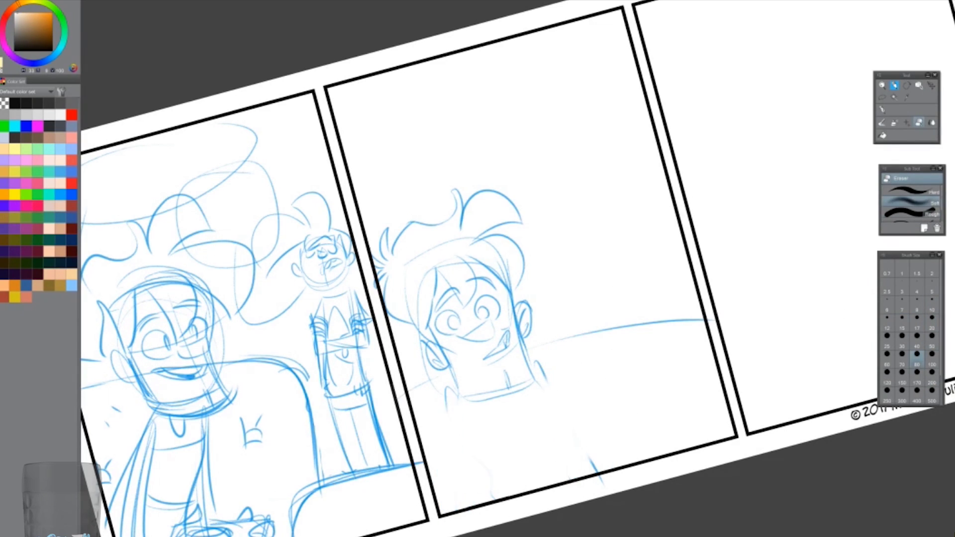
Sketch the foreground character's neckline, torso sides and long sloping arms with the blue pencil in the second panel
{"action": "key", "text": "p"}
{"action": "left_click_drag", "start_coordinate": [492, 402], "coordinate": [518, 418]}
{"action": "left_click_drag", "start_coordinate": [480, 490], "coordinate": [557, 440]}
{"action": "left_click_drag", "start_coordinate": [461, 419], "coordinate": [478, 504]}
{"action": "left_click_drag", "start_coordinate": [536, 398], "coordinate": [579, 477]}
{"action": "left_click_drag", "start_coordinate": [452, 389], "coordinate": [457, 508]}
{"action": "left_click_drag", "start_coordinate": [464, 418], "coordinate": [474, 508]}
{"action": "left_click_drag", "start_coordinate": [537, 363], "coordinate": [596, 470]}
{"action": "left_click_drag", "start_coordinate": [561, 390], "coordinate": [596, 471]}
{"action": "left_click_drag", "start_coordinate": [537, 400], "coordinate": [581, 476]}
Add the curved chest line and the hands holding a controller at the second panel's lower edge
{"action": "left_click_drag", "start_coordinate": [470, 448], "coordinate": [551, 421]}
{"action": "mouse_move", "coordinate": [489, 479]}
{"action": "left_mouse_down"}
{"action": "mouse_move", "coordinate": [490, 502]}
{"action": "mouse_move", "coordinate": [588, 459]}
{"action": "left_mouse_up"}
{"action": "mouse_move", "coordinate": [471, 503]}
{"action": "left_mouse_down"}
{"action": "mouse_move", "coordinate": [518, 484]}
{"action": "mouse_move", "coordinate": [507, 455]}
{"action": "left_mouse_up"}
{"action": "left_click_drag", "start_coordinate": [547, 462], "coordinate": [594, 483]}
{"action": "left_click_drag", "start_coordinate": [523, 490], "coordinate": [556, 478]}
{"action": "key", "text": "ctrl+z"}
{"action": "left_click_drag", "start_coordinate": [467, 316], "coordinate": [472, 332]}
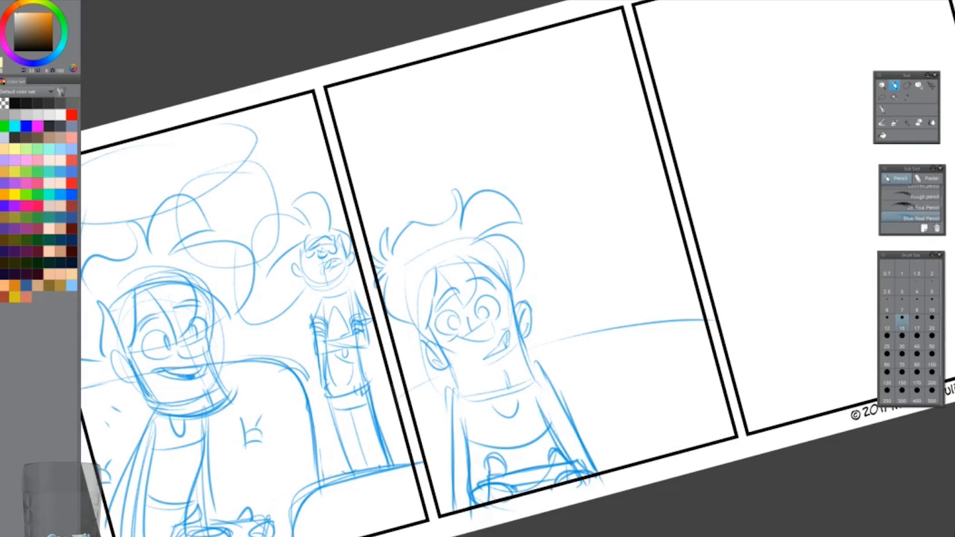
Rough out a second, tilted head with facial guidelines and a jaw behind the foreground character
{"action": "left_click_drag", "start_coordinate": [597, 313], "coordinate": [592, 194]}
{"action": "left_click_drag", "start_coordinate": [550, 259], "coordinate": [649, 248]}
{"action": "left_click_drag", "start_coordinate": [593, 251], "coordinate": [592, 299]}
{"action": "left_click_drag", "start_coordinate": [560, 204], "coordinate": [547, 295]}
{"action": "left_click_drag", "start_coordinate": [627, 197], "coordinate": [657, 318]}
{"action": "left_click_drag", "start_coordinate": [567, 263], "coordinate": [649, 254]}
{"action": "mouse_move", "coordinate": [545, 293]}
{"action": "left_mouse_down"}
{"action": "mouse_move", "coordinate": [597, 331]}
{"action": "mouse_move", "coordinate": [519, 351]}
{"action": "left_mouse_up"}
Draw large swooping hair loops, a brow guideline, an ear and a back tuft on the second head
{"action": "left_click_drag", "start_coordinate": [572, 181], "coordinate": [523, 137]}
{"action": "left_click_drag", "start_coordinate": [440, 214], "coordinate": [515, 134]}
{"action": "mouse_move", "coordinate": [492, 271]}
{"action": "left_mouse_down"}
{"action": "mouse_move", "coordinate": [596, 196]}
{"action": "mouse_move", "coordinate": [659, 219]}
{"action": "left_mouse_up"}
{"action": "left_click_drag", "start_coordinate": [642, 204], "coordinate": [669, 278]}
{"action": "left_click_drag", "start_coordinate": [647, 244], "coordinate": [657, 288]}
{"action": "left_click_drag", "start_coordinate": [527, 114], "coordinate": [616, 179]}
{"action": "key", "text": "ctrl+z"}
{"action": "key", "text": "ctrl+z"}
{"action": "left_click_drag", "start_coordinate": [665, 209], "coordinate": [680, 191]}
Define the second head's face edge and chin, and draw its nose and open, frowning mouth
{"action": "left_click_drag", "start_coordinate": [547, 244], "coordinate": [540, 285]}
{"action": "mouse_move", "coordinate": [540, 288]}
{"action": "left_mouse_down"}
{"action": "mouse_move", "coordinate": [622, 329]}
{"action": "mouse_move", "coordinate": [639, 291]}
{"action": "left_mouse_up"}
{"action": "mouse_move", "coordinate": [550, 273]}
{"action": "left_mouse_down"}
{"action": "mouse_move", "coordinate": [584, 266]}
{"action": "mouse_move", "coordinate": [580, 308]}
{"action": "mouse_move", "coordinate": [607, 292]}
{"action": "mouse_move", "coordinate": [626, 319]}
{"action": "mouse_move", "coordinate": [587, 312]}
{"action": "left_mouse_up"}
{"action": "key", "text": "ctrl+z"}
{"action": "mouse_move", "coordinate": [586, 305]}
{"action": "left_mouse_down"}
{"action": "mouse_move", "coordinate": [619, 298]}
{"action": "mouse_move", "coordinate": [591, 283]}
{"action": "left_mouse_up"}
{"action": "left_click_drag", "start_coordinate": [590, 286], "coordinate": [605, 288]}
{"action": "left_click_drag", "start_coordinate": [589, 293], "coordinate": [615, 302]}
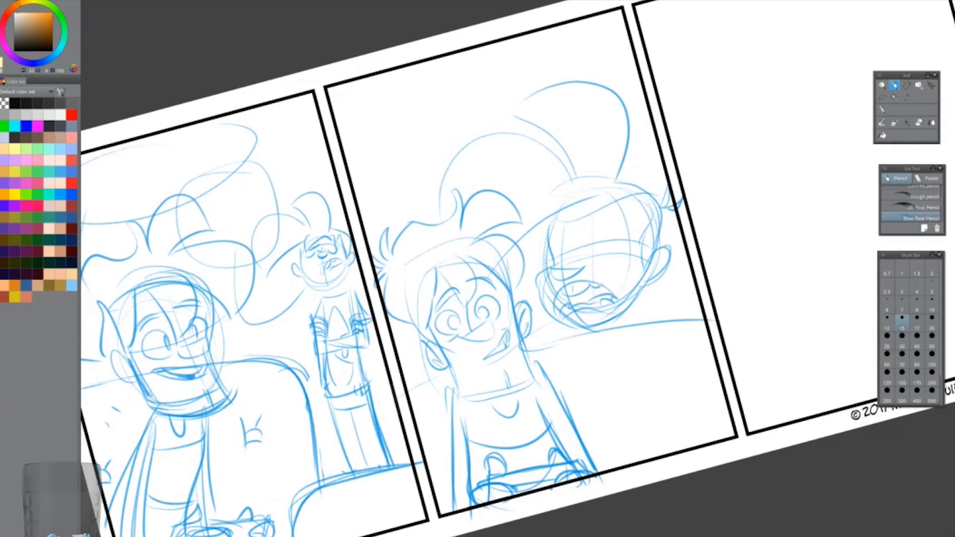
Try out several eye and eyebrow strokes on the second head
{"action": "mouse_move", "coordinate": [446, 345]}
{"action": "left_mouse_down"}
{"action": "mouse_move", "coordinate": [470, 392]}
{"action": "mouse_move", "coordinate": [527, 318]}
{"action": "left_mouse_up"}
{"action": "mouse_move", "coordinate": [585, 259]}
{"action": "left_mouse_down"}
{"action": "mouse_move", "coordinate": [622, 249]}
{"action": "mouse_move", "coordinate": [619, 262]}
{"action": "mouse_move", "coordinate": [548, 269]}
{"action": "left_mouse_up"}
{"action": "left_click_drag", "start_coordinate": [651, 205], "coordinate": [637, 227]}
{"action": "key", "text": "ctrl+z"}
{"action": "key", "text": "ctrl+z"}
{"action": "key", "text": "ctrl+z"}
{"action": "mouse_move", "coordinate": [574, 251]}
{"action": "left_mouse_down"}
{"action": "mouse_move", "coordinate": [546, 268]}
{"action": "mouse_move", "coordinate": [589, 262]}
{"action": "left_mouse_up"}
{"action": "mouse_move", "coordinate": [576, 245]}
{"action": "left_mouse_down"}
{"action": "mouse_move", "coordinate": [619, 239]}
{"action": "mouse_move", "coordinate": [611, 232]}
{"action": "left_mouse_up"}
{"action": "key", "text": "ctrl+z"}
{"action": "left_click_drag", "start_coordinate": [588, 261], "coordinate": [608, 275]}
{"action": "key", "text": "ctrl+z"}
{"action": "left_click_drag", "start_coordinate": [584, 242], "coordinate": [626, 230]}
{"action": "mouse_move", "coordinate": [545, 248]}
{"action": "left_mouse_down"}
{"action": "mouse_move", "coordinate": [577, 261]}
{"action": "mouse_move", "coordinate": [616, 243]}
{"action": "mouse_move", "coordinate": [567, 267]}
{"action": "left_mouse_up"}
{"action": "key", "text": "ctrl+z"}
{"action": "key", "text": "ctrl+z"}
{"action": "key", "text": "ctrl+z"}
{"action": "key", "text": "ctrl+z"}
{"action": "key", "text": "ctrl+z"}
{"action": "key", "text": "ctrl+z"}
{"action": "key", "text": "ctrl+z"}
Draw the angry eyes and slanted eyebrows on the second head
{"action": "mouse_move", "coordinate": [611, 233]}
{"action": "left_mouse_down"}
{"action": "mouse_move", "coordinate": [584, 259]}
{"action": "mouse_move", "coordinate": [550, 255]}
{"action": "mouse_move", "coordinate": [557, 267]}
{"action": "left_mouse_up"}
{"action": "left_click_drag", "start_coordinate": [542, 233], "coordinate": [559, 243]}
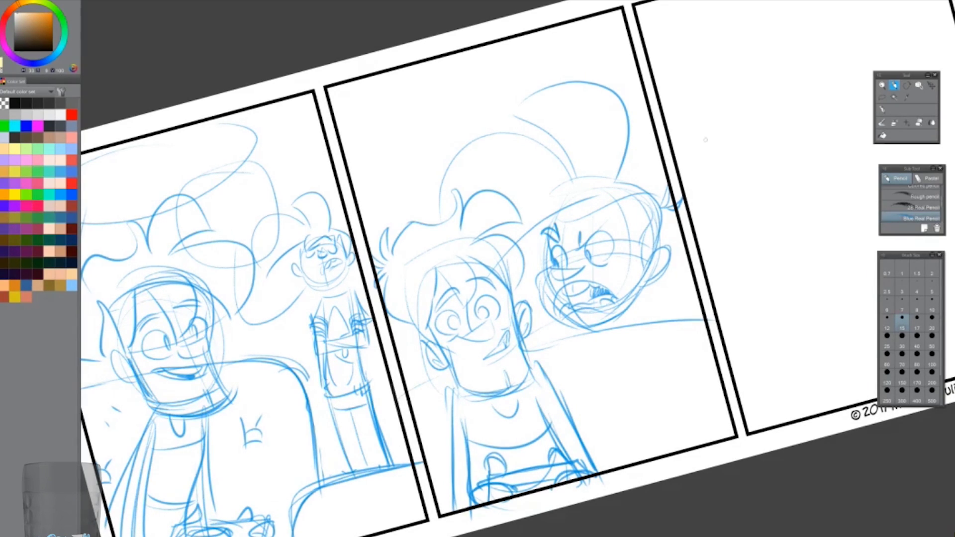
Try out neck, shoulder and back-of-head lines around the angry character in the second panel
{"action": "mouse_move", "coordinate": [615, 328]}
{"action": "left_mouse_down"}
{"action": "mouse_move", "coordinate": [640, 318]}
{"action": "mouse_move", "coordinate": [679, 326]}
{"action": "left_mouse_up"}
{"action": "left_click_drag", "start_coordinate": [544, 330], "coordinate": [557, 351]}
{"action": "left_click_drag", "start_coordinate": [647, 271], "coordinate": [656, 317]}
{"action": "key", "text": "ctrl+z"}
{"action": "left_click_drag", "start_coordinate": [672, 311], "coordinate": [672, 258]}
{"action": "left_click_drag", "start_coordinate": [671, 204], "coordinate": [654, 251]}
{"action": "left_click_drag", "start_coordinate": [644, 174], "coordinate": [664, 186]}
{"action": "key", "text": "ctrl+z"}
{"action": "key", "text": "ctrl+z"}
{"action": "key", "text": "ctrl+z"}
{"action": "key", "text": "ctrl+z"}
{"action": "key", "text": "ctrl+z"}
{"action": "key", "text": "ctrl+z"}
{"action": "key", "text": "ctrl+z"}
Draw the angry character's neck and shoulder lines down to the couch and add a lowered eyelid
{"action": "left_click_drag", "start_coordinate": [647, 271], "coordinate": [668, 322]}
{"action": "left_click_drag", "start_coordinate": [638, 298], "coordinate": [637, 323]}
{"action": "left_click_drag", "start_coordinate": [565, 316], "coordinate": [554, 338]}
{"action": "key", "text": "ctrl+z"}
{"action": "key", "text": "ctrl+z"}
{"action": "left_click_drag", "start_coordinate": [653, 272], "coordinate": [651, 319]}
{"action": "left_click_drag", "start_coordinate": [572, 321], "coordinate": [556, 338]}
{"action": "left_click_drag", "start_coordinate": [662, 301], "coordinate": [697, 328]}
{"action": "key", "text": "ctrl+z"}
{"action": "left_click_drag", "start_coordinate": [587, 262], "coordinate": [618, 249]}
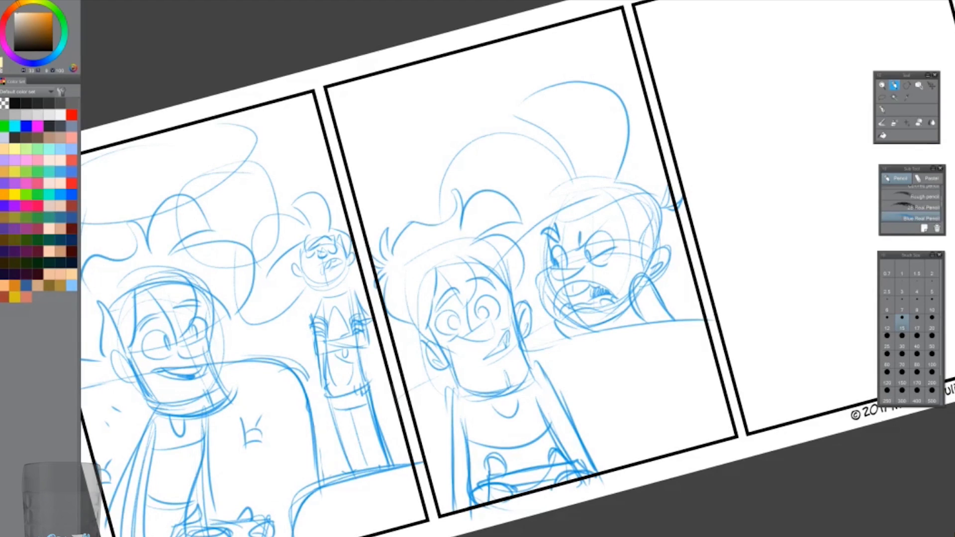
Sketch a star-shaped button tuft on the couch back below the angry character
{"action": "left_click_drag", "start_coordinate": [636, 373], "coordinate": [635, 395]}
{"action": "left_click_drag", "start_coordinate": [637, 392], "coordinate": [653, 395]}
{"action": "left_click_drag", "start_coordinate": [644, 386], "coordinate": [655, 374]}
Add the hairline across the angry character's forehead and reinforce the lines of the face
{"action": "scroll", "coordinate": [497, 268], "scroll_direction": "right", "scroll_amount": 3}
{"action": "left_click_drag", "start_coordinate": [371, 330], "coordinate": [365, 375]}
{"action": "left_click_drag", "start_coordinate": [478, 268], "coordinate": [392, 292]}
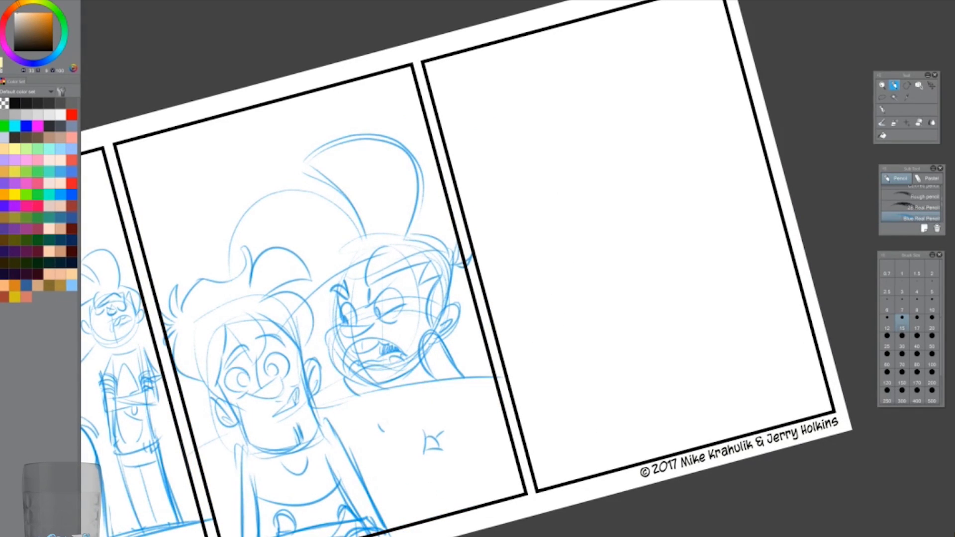
{"action": "left_click_drag", "start_coordinate": [477, 269], "coordinate": [338, 328]}
{"action": "left_click_drag", "start_coordinate": [517, 234], "coordinate": [512, 229]}
{"action": "left_click_drag", "start_coordinate": [477, 191], "coordinate": [498, 293]}
{"action": "left_click_drag", "start_coordinate": [473, 219], "coordinate": [505, 293]}
{"action": "left_click_drag", "start_coordinate": [438, 238], "coordinate": [512, 217]}
{"action": "left_click_drag", "start_coordinate": [325, 196], "coordinate": [447, 94]}
{"action": "key", "text": "ctrl+z"}
{"action": "key", "text": "ctrl+z"}
{"action": "key", "text": "ctrl+z"}
{"action": "key", "text": "ctrl+z"}
{"action": "mouse_move", "coordinate": [329, 129]}
{"action": "left_mouse_down"}
{"action": "mouse_move", "coordinate": [547, 80]}
{"action": "mouse_move", "coordinate": [348, 234]}
{"action": "left_mouse_up"}
{"action": "left_click_drag", "start_coordinate": [437, 258], "coordinate": [358, 319]}
{"action": "left_click_drag", "start_coordinate": [477, 248], "coordinate": [408, 343]}
{"action": "left_click_drag", "start_coordinate": [557, 219], "coordinate": [547, 358]}
{"action": "key", "text": "ctrl+z"}
{"action": "key", "text": "ctrl+z"}
{"action": "key", "text": "ctrl+z"}
{"action": "key", "text": "ctrl+z"}
{"action": "key", "text": "ctrl+z"}
Block in a large rounded speech balloon across the upper third panel and a smaller one overlapping its lower right
{"action": "mouse_move", "coordinate": [513, 84]}
{"action": "left_mouse_down"}
{"action": "mouse_move", "coordinate": [575, 195]}
{"action": "mouse_move", "coordinate": [348, 120]}
{"action": "left_mouse_up"}
{"action": "left_click_drag", "start_coordinate": [343, 234], "coordinate": [567, 174]}
{"action": "left_click_drag", "start_coordinate": [497, 209], "coordinate": [607, 259]}
Sketch the round head, angular torso and outstretched arm of the standing character below the large balloon in the third panel
{"action": "left_click_drag", "start_coordinate": [447, 298], "coordinate": [423, 348]}
{"action": "left_click_drag", "start_coordinate": [397, 279], "coordinate": [467, 259]}
{"action": "left_click_drag", "start_coordinate": [462, 338], "coordinate": [508, 447]}
{"action": "left_click_drag", "start_coordinate": [438, 378], "coordinate": [497, 329]}
{"action": "mouse_move", "coordinate": [493, 343]}
{"action": "left_mouse_down"}
{"action": "mouse_move", "coordinate": [535, 417]}
{"action": "mouse_move", "coordinate": [576, 363]}
{"action": "left_mouse_up"}
{"action": "mouse_move", "coordinate": [460, 381]}
{"action": "left_mouse_down"}
{"action": "mouse_move", "coordinate": [449, 447]}
{"action": "mouse_move", "coordinate": [460, 460]}
{"action": "left_mouse_up"}
{"action": "left_click_drag", "start_coordinate": [491, 358], "coordinate": [468, 383]}
{"action": "left_click_drag", "start_coordinate": [523, 395], "coordinate": [480, 374]}
{"action": "left_click_drag", "start_coordinate": [469, 400], "coordinate": [524, 399]}
{"action": "left_click_drag", "start_coordinate": [499, 366], "coordinate": [474, 373]}
{"action": "left_click_drag", "start_coordinate": [535, 336], "coordinate": [539, 370]}
{"action": "left_click_drag", "start_coordinate": [531, 344], "coordinate": [549, 393]}
{"action": "left_click_drag", "start_coordinate": [542, 353], "coordinate": [540, 395]}
{"action": "left_click_drag", "start_coordinate": [537, 338], "coordinate": [529, 369]}
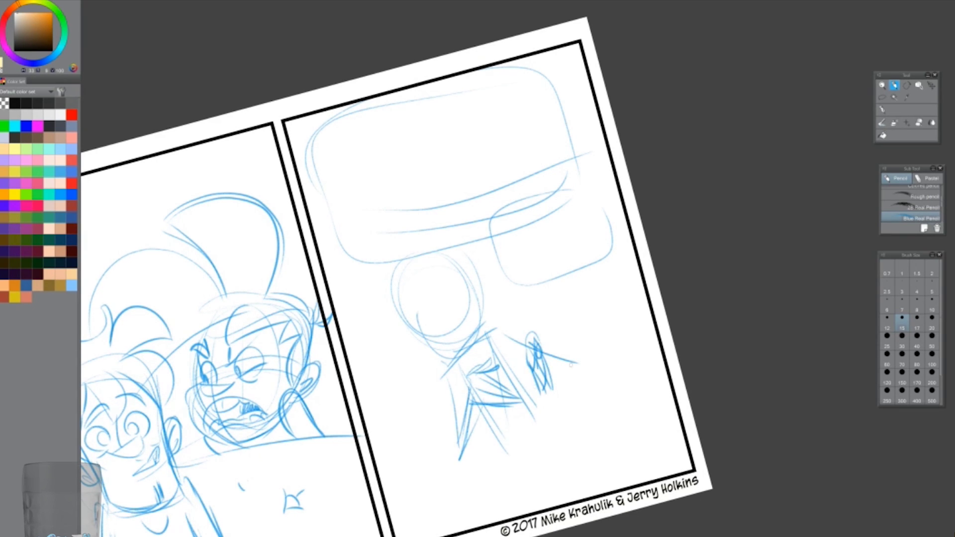
{"action": "key", "text": "ctrl+z"}
{"action": "key", "text": "ctrl+z"}
{"action": "key", "text": "ctrl+z"}
{"action": "key", "text": "ctrl+z"}
{"action": "key", "text": "ctrl+z"}
{"action": "key", "text": "ctrl+z"}
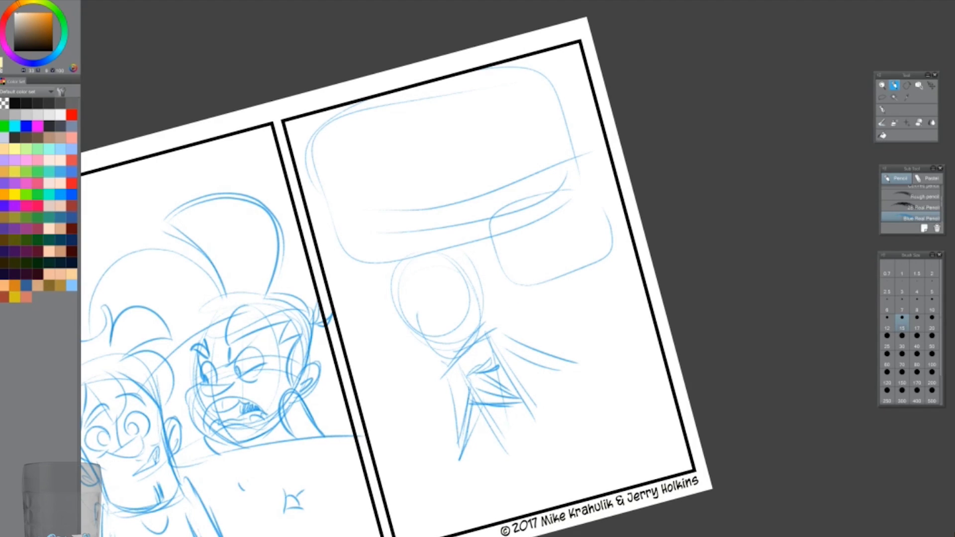
Sketch the curved couch back across the lower third panel and an oval head guide for the front character
{"action": "left_click_drag", "start_coordinate": [436, 519], "coordinate": [673, 409]}
{"action": "mouse_move", "coordinate": [647, 433]}
{"action": "left_mouse_down"}
{"action": "mouse_move", "coordinate": [572, 378]}
{"action": "mouse_move", "coordinate": [636, 318]}
{"action": "left_mouse_up"}
{"action": "left_click_drag", "start_coordinate": [574, 331], "coordinate": [604, 455]}
{"action": "left_click_drag", "start_coordinate": [620, 452], "coordinate": [674, 440]}
{"action": "left_click_drag", "start_coordinate": [664, 370], "coordinate": [671, 433]}
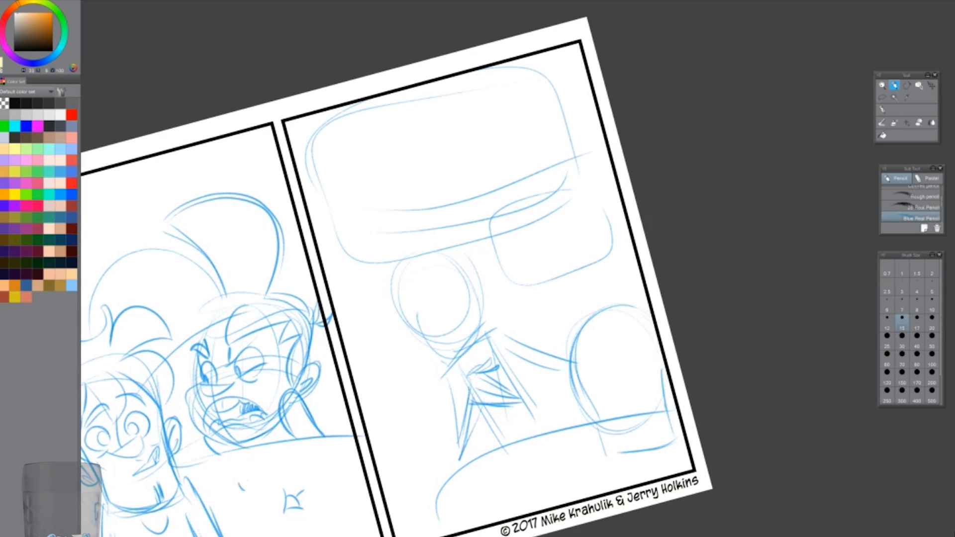
{"action": "key", "text": "ctrl+z"}
{"action": "key", "text": "ctrl+z"}
{"action": "key", "text": "ctrl+z"}
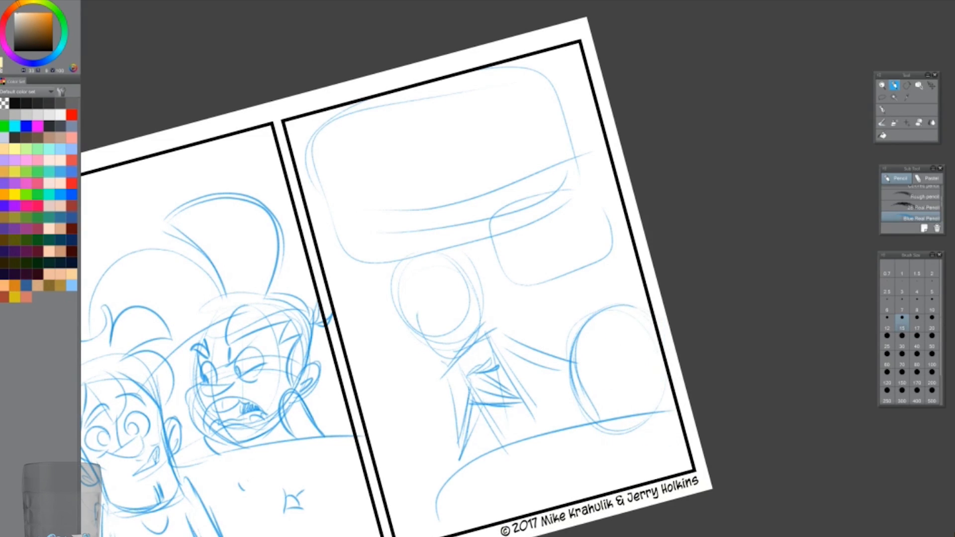
Select the rough figures in the third panel and move them lower and closer to the panel's left border
{"action": "left_click", "coordinate": [881, 97]}
{"action": "mouse_move", "coordinate": [427, 218]}
{"action": "left_mouse_down"}
{"action": "mouse_move", "coordinate": [396, 398]}
{"action": "mouse_move", "coordinate": [495, 231]}
{"action": "left_mouse_up"}
{"action": "key", "text": "Delete"}
{"action": "key", "text": "Escape"}
{"action": "left_click_drag", "start_coordinate": [497, 378], "coordinate": [571, 498]}
{"action": "left_click_drag", "start_coordinate": [447, 239], "coordinate": [472, 348]}
{"action": "key", "text": "ctrl+0"}
{"action": "key", "text": "k"}
{"action": "left_click_drag", "start_coordinate": [580, 398], "coordinate": [536, 427]}
Sketch the side of the front character's head and a horizontal eye line, trying out eyes and a nose
{"action": "key", "text": "p"}
{"action": "mouse_move", "coordinate": [567, 321]}
{"action": "left_mouse_down"}
{"action": "mouse_move", "coordinate": [557, 323]}
{"action": "mouse_move", "coordinate": [587, 460]}
{"action": "left_mouse_up"}
{"action": "left_click_drag", "start_coordinate": [533, 392], "coordinate": [628, 390]}
{"action": "left_click_drag", "start_coordinate": [568, 392], "coordinate": [569, 432]}
{"action": "mouse_move", "coordinate": [577, 398]}
{"action": "left_mouse_down"}
{"action": "mouse_move", "coordinate": [567, 413]}
{"action": "mouse_move", "coordinate": [562, 400]}
{"action": "left_mouse_up"}
{"action": "mouse_move", "coordinate": [566, 370]}
{"action": "left_mouse_down"}
{"action": "mouse_move", "coordinate": [569, 388]}
{"action": "mouse_move", "coordinate": [613, 393]}
{"action": "left_mouse_up"}
{"action": "key", "text": "ctrl+z"}
{"action": "left_click_drag", "start_coordinate": [535, 396], "coordinate": [564, 398]}
{"action": "mouse_move", "coordinate": [558, 365]}
{"action": "left_mouse_down"}
{"action": "mouse_move", "coordinate": [560, 389]}
{"action": "mouse_move", "coordinate": [558, 363]}
{"action": "left_mouse_up"}
{"action": "left_click_drag", "start_coordinate": [575, 396], "coordinate": [597, 398]}
{"action": "mouse_move", "coordinate": [576, 386]}
{"action": "left_mouse_down"}
{"action": "mouse_move", "coordinate": [589, 385]}
{"action": "mouse_move", "coordinate": [560, 396]}
{"action": "left_mouse_up"}
{"action": "left_click_drag", "start_coordinate": [586, 388], "coordinate": [596, 379]}
{"action": "key", "text": "ctrl+z"}
{"action": "key", "text": "ctrl+z"}
{"action": "key", "text": "ctrl+z"}
Draw the front character's flat, half-closed eyelids, the sides of the face and the chin
{"action": "left_click_drag", "start_coordinate": [536, 392], "coordinate": [568, 393]}
{"action": "left_click_drag", "start_coordinate": [571, 391], "coordinate": [600, 391]}
{"action": "mouse_move", "coordinate": [529, 388]}
{"action": "left_mouse_down"}
{"action": "mouse_move", "coordinate": [526, 428]}
{"action": "mouse_move", "coordinate": [540, 445]}
{"action": "left_mouse_up"}
{"action": "left_click_drag", "start_coordinate": [600, 392], "coordinate": [601, 451]}
{"action": "left_click_drag", "start_coordinate": [546, 462], "coordinate": [595, 460]}
{"action": "left_click_drag", "start_coordinate": [592, 405], "coordinate": [601, 452]}
{"action": "mouse_move", "coordinate": [563, 398]}
{"action": "left_mouse_down"}
{"action": "mouse_move", "coordinate": [583, 347]}
{"action": "mouse_move", "coordinate": [628, 390]}
{"action": "left_mouse_up"}
Sketch the front character's spiky hair tufts around the top and side of the head
{"action": "mouse_move", "coordinate": [632, 332]}
{"action": "left_mouse_down"}
{"action": "mouse_move", "coordinate": [576, 309]}
{"action": "mouse_move", "coordinate": [574, 318]}
{"action": "left_mouse_up"}
{"action": "mouse_move", "coordinate": [520, 308]}
{"action": "left_mouse_down"}
{"action": "mouse_move", "coordinate": [500, 348]}
{"action": "mouse_move", "coordinate": [527, 401]}
{"action": "left_mouse_up"}
{"action": "key", "text": "ctrl+z"}
{"action": "key", "text": "ctrl+z"}
{"action": "mouse_move", "coordinate": [497, 323]}
{"action": "left_mouse_down"}
{"action": "mouse_move", "coordinate": [552, 303]}
{"action": "mouse_move", "coordinate": [485, 349]}
{"action": "left_mouse_up"}
{"action": "left_click_drag", "start_coordinate": [487, 343], "coordinate": [527, 393]}
{"action": "left_click_drag", "start_coordinate": [528, 353], "coordinate": [526, 386]}
Draw the front character's neck and collar, and run the couch back line along both sides of the head
{"action": "left_click_drag", "start_coordinate": [531, 437], "coordinate": [528, 483]}
{"action": "left_click_drag", "start_coordinate": [599, 445], "coordinate": [613, 483]}
{"action": "left_click_drag", "start_coordinate": [345, 459], "coordinate": [531, 432]}
{"action": "left_click_drag", "start_coordinate": [592, 431], "coordinate": [655, 430]}
{"action": "left_click_drag", "start_coordinate": [602, 451], "coordinate": [602, 483]}
{"action": "left_click_drag", "start_coordinate": [535, 444], "coordinate": [537, 484]}
{"action": "left_click_drag", "start_coordinate": [542, 470], "coordinate": [599, 469]}
Add ears to the front character and rework the jaw line
{"action": "left_click_drag", "start_coordinate": [526, 390], "coordinate": [525, 417]}
{"action": "left_click_drag", "start_coordinate": [599, 391], "coordinate": [606, 420]}
{"action": "left_click_drag", "start_coordinate": [541, 411], "coordinate": [544, 459]}
{"action": "left_click_drag", "start_coordinate": [551, 462], "coordinate": [595, 455]}
{"action": "mouse_move", "coordinate": [592, 415]}
{"action": "left_mouse_down"}
{"action": "mouse_move", "coordinate": [590, 447]}
{"action": "mouse_move", "coordinate": [604, 460]}
{"action": "left_mouse_up"}
{"action": "key", "text": "ctrl+z"}
{"action": "key", "text": "ctrl+z"}
{"action": "key", "text": "ctrl+z"}
{"action": "left_click_drag", "start_coordinate": [538, 392], "coordinate": [592, 461]}
Draw arched curves above the front character's half-closed eyes
{"action": "left_click_drag", "start_coordinate": [567, 342], "coordinate": [542, 373]}
{"action": "left_click_drag", "start_coordinate": [602, 366], "coordinate": [533, 384]}
{"action": "key", "text": "ctrl+z"}
{"action": "key", "text": "ctrl+z"}
{"action": "key", "text": "ctrl+z"}
{"action": "key", "text": "ctrl+z"}
{"action": "left_click_drag", "start_coordinate": [567, 351], "coordinate": [536, 369]}
{"action": "left_click_drag", "start_coordinate": [583, 352], "coordinate": [599, 373]}
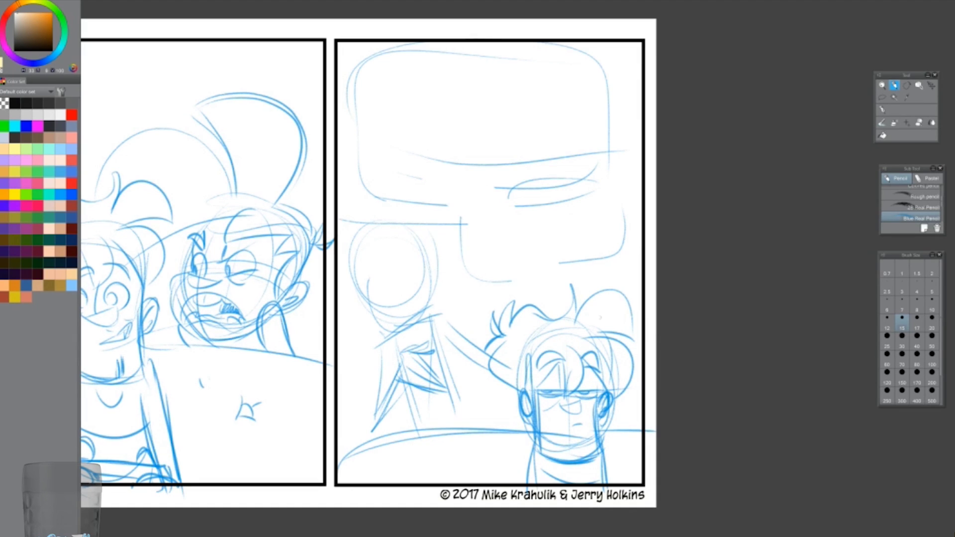
Fade out the front character's face with a large eraser
{"action": "key", "text": "e"}
{"action": "left_click", "coordinate": [916, 372]}
{"action": "mouse_move", "coordinate": [547, 427]}
{"action": "left_mouse_down"}
{"action": "mouse_move", "coordinate": [576, 353]}
{"action": "mouse_move", "coordinate": [537, 438]}
{"action": "left_mouse_up"}
Redraw the front character's head as a long oval with vertical and horizontal face guides and neck lines
{"action": "key", "text": "p"}
{"action": "mouse_move", "coordinate": [534, 348]}
{"action": "left_mouse_down"}
{"action": "mouse_move", "coordinate": [545, 441]}
{"action": "mouse_move", "coordinate": [597, 338]}
{"action": "left_mouse_up"}
{"action": "mouse_move", "coordinate": [592, 343]}
{"action": "left_mouse_down"}
{"action": "mouse_move", "coordinate": [587, 437]}
{"action": "mouse_move", "coordinate": [532, 483]}
{"action": "left_mouse_up"}
{"action": "left_click_drag", "start_coordinate": [591, 438], "coordinate": [605, 482]}
{"action": "left_click_drag", "start_coordinate": [570, 343], "coordinate": [572, 438]}
{"action": "left_click_drag", "start_coordinate": [534, 393], "coordinate": [607, 393]}
Sketch the standing character's jaw, closed eyes, brows, grinning mouth and hairline inside the head circle
{"action": "left_click_drag", "start_coordinate": [365, 283], "coordinate": [438, 319]}
{"action": "left_click_drag", "start_coordinate": [378, 319], "coordinate": [443, 259]}
{"action": "mouse_move", "coordinate": [437, 299]}
{"action": "left_mouse_down"}
{"action": "mouse_move", "coordinate": [425, 254]}
{"action": "mouse_move", "coordinate": [353, 268]}
{"action": "left_mouse_up"}
{"action": "mouse_move", "coordinate": [368, 301]}
{"action": "left_mouse_down"}
{"action": "mouse_move", "coordinate": [377, 316]}
{"action": "mouse_move", "coordinate": [425, 269]}
{"action": "left_mouse_up"}
{"action": "left_click_drag", "start_coordinate": [413, 288], "coordinate": [435, 260]}
{"action": "mouse_move", "coordinate": [392, 311]}
{"action": "left_mouse_down"}
{"action": "mouse_move", "coordinate": [432, 294]}
{"action": "mouse_move", "coordinate": [397, 292]}
{"action": "left_mouse_up"}
{"action": "mouse_move", "coordinate": [424, 262]}
{"action": "left_mouse_down"}
{"action": "mouse_move", "coordinate": [405, 289]}
{"action": "mouse_move", "coordinate": [388, 282]}
{"action": "mouse_move", "coordinate": [406, 264]}
{"action": "mouse_move", "coordinate": [355, 309]}
{"action": "left_mouse_up"}
{"action": "key", "text": "ctrl+z"}
{"action": "left_click_drag", "start_coordinate": [379, 265], "coordinate": [355, 285]}
{"action": "left_click_drag", "start_coordinate": [402, 240], "coordinate": [362, 268]}
Draw the standing character's big swept-over hair, the tuft on the other side and a small line on the face
{"action": "left_click_drag", "start_coordinate": [381, 226], "coordinate": [485, 286]}
{"action": "left_click_drag", "start_coordinate": [391, 240], "coordinate": [474, 281]}
{"action": "left_click_drag", "start_coordinate": [343, 234], "coordinate": [385, 180]}
{"action": "left_click_drag", "start_coordinate": [348, 234], "coordinate": [341, 301]}
{"action": "left_click_drag", "start_coordinate": [333, 276], "coordinate": [329, 298]}
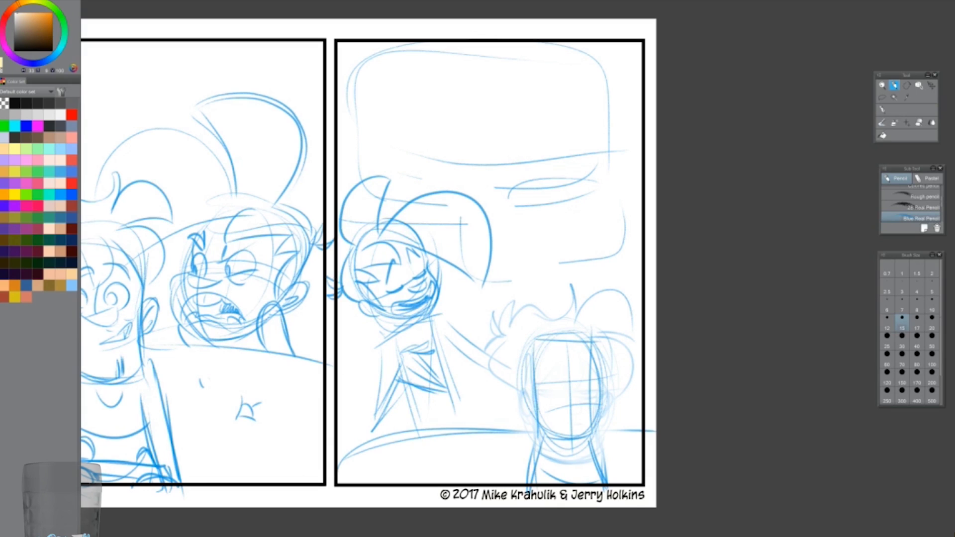
{"action": "left_click_drag", "start_coordinate": [405, 287], "coordinate": [417, 262]}
Draw the standing character's shoulders and short sleeves, extending one arm toward the front character
{"action": "left_click_drag", "start_coordinate": [398, 333], "coordinate": [382, 368]}
{"action": "left_click_drag", "start_coordinate": [390, 361], "coordinate": [366, 383]}
{"action": "left_click_drag", "start_coordinate": [434, 311], "coordinate": [466, 332]}
{"action": "mouse_move", "coordinate": [443, 329]}
{"action": "left_mouse_down"}
{"action": "mouse_move", "coordinate": [486, 367]}
{"action": "mouse_move", "coordinate": [489, 349]}
{"action": "left_mouse_up"}
{"action": "left_click_drag", "start_coordinate": [475, 343], "coordinate": [447, 374]}
{"action": "mouse_move", "coordinate": [462, 326]}
{"action": "left_mouse_down"}
{"action": "mouse_move", "coordinate": [493, 379]}
{"action": "mouse_move", "coordinate": [505, 379]}
{"action": "left_mouse_up"}
{"action": "left_click_drag", "start_coordinate": [401, 344], "coordinate": [434, 348]}
Draw the standing character's lowered forearm, the sides of the torso and the shirt folds down to the couch
{"action": "mouse_move", "coordinate": [419, 356]}
{"action": "left_mouse_down"}
{"action": "mouse_move", "coordinate": [451, 398]}
{"action": "mouse_move", "coordinate": [463, 395]}
{"action": "mouse_move", "coordinate": [400, 388]}
{"action": "mouse_move", "coordinate": [374, 436]}
{"action": "left_mouse_up"}
{"action": "left_click_drag", "start_coordinate": [380, 383], "coordinate": [369, 436]}
{"action": "left_click_drag", "start_coordinate": [407, 392], "coordinate": [411, 437]}
{"action": "left_click_drag", "start_coordinate": [450, 351], "coordinate": [475, 430]}
{"action": "left_click_drag", "start_coordinate": [420, 421], "coordinate": [411, 437]}
{"action": "left_click_drag", "start_coordinate": [419, 350], "coordinate": [438, 375]}
{"action": "left_click_drag", "start_coordinate": [408, 395], "coordinate": [450, 427]}
{"action": "left_click_drag", "start_coordinate": [432, 400], "coordinate": [445, 417]}
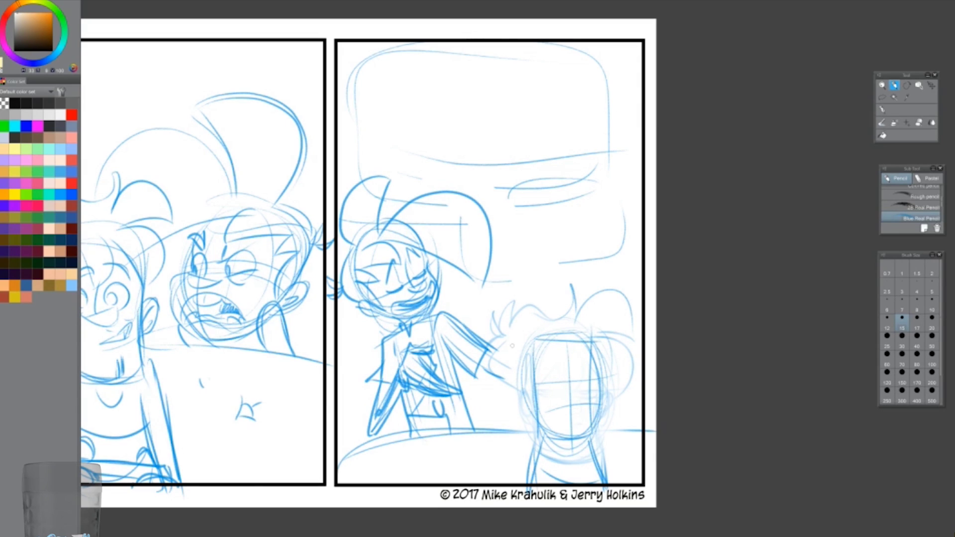
Draw the front character's chin, jaw, eye line and nose inside the head construction in the third panel
{"action": "left_click_drag", "start_coordinate": [547, 438], "coordinate": [595, 434]}
{"action": "left_click_drag", "start_coordinate": [596, 383], "coordinate": [599, 441]}
{"action": "mouse_move", "coordinate": [542, 368]}
{"action": "left_mouse_down"}
{"action": "mouse_move", "coordinate": [545, 437]}
{"action": "mouse_move", "coordinate": [584, 368]}
{"action": "left_mouse_up"}
{"action": "left_click_drag", "start_coordinate": [559, 411], "coordinate": [582, 398]}
{"action": "key", "text": "ctrl+z"}
{"action": "key", "text": "ctrl+z"}
{"action": "mouse_move", "coordinate": [564, 403]}
{"action": "left_mouse_down"}
{"action": "mouse_move", "coordinate": [578, 406]}
{"action": "mouse_move", "coordinate": [586, 396]}
{"action": "left_mouse_up"}
{"action": "mouse_move", "coordinate": [563, 361]}
{"action": "left_mouse_down"}
{"action": "mouse_move", "coordinate": [564, 397]}
{"action": "mouse_move", "coordinate": [577, 393]}
{"action": "left_mouse_up"}
Draw the front character's side hair, fringe over the forehead and ear in the third panel
{"action": "mouse_move", "coordinate": [588, 337]}
{"action": "left_mouse_down"}
{"action": "mouse_move", "coordinate": [600, 387]}
{"action": "mouse_move", "coordinate": [629, 333]}
{"action": "left_mouse_up"}
{"action": "mouse_move", "coordinate": [527, 333]}
{"action": "left_mouse_down"}
{"action": "mouse_move", "coordinate": [570, 309]}
{"action": "mouse_move", "coordinate": [504, 343]}
{"action": "left_mouse_up"}
{"action": "key", "text": "ctrl+z"}
{"action": "left_click_drag", "start_coordinate": [527, 348], "coordinate": [507, 393]}
{"action": "left_click_drag", "start_coordinate": [562, 352], "coordinate": [545, 375]}
{"action": "mouse_move", "coordinate": [548, 353]}
{"action": "left_mouse_down"}
{"action": "mouse_move", "coordinate": [533, 394]}
{"action": "mouse_move", "coordinate": [522, 391]}
{"action": "left_mouse_up"}
{"action": "left_click_drag", "start_coordinate": [538, 389], "coordinate": [533, 414]}
Sketch the front character's heavy eyelids and lower face details in the third panel
{"action": "mouse_move", "coordinate": [595, 385]}
{"action": "left_mouse_down"}
{"action": "mouse_move", "coordinate": [591, 410]}
{"action": "mouse_move", "coordinate": [563, 389]}
{"action": "mouse_move", "coordinate": [564, 397]}
{"action": "left_mouse_up"}
{"action": "left_click_drag", "start_coordinate": [571, 393], "coordinate": [589, 395]}
{"action": "left_click_drag", "start_coordinate": [547, 435], "coordinate": [592, 440]}
{"action": "key", "text": "ctrl+z"}
{"action": "left_click_drag", "start_coordinate": [566, 402], "coordinate": [582, 416]}
Erase the front character's rough face and redraw the jaw, drooping eyes, nose and worried brows more clearly
{"action": "key", "text": "e"}
{"action": "mouse_move", "coordinate": [532, 370]}
{"action": "left_mouse_down"}
{"action": "mouse_move", "coordinate": [597, 438]}
{"action": "mouse_move", "coordinate": [547, 458]}
{"action": "mouse_move", "coordinate": [592, 448]}
{"action": "left_mouse_up"}
{"action": "key", "text": "p"}
{"action": "left_click_drag", "start_coordinate": [592, 368], "coordinate": [589, 402]}
{"action": "mouse_move", "coordinate": [544, 393]}
{"action": "left_mouse_down"}
{"action": "mouse_move", "coordinate": [542, 438]}
{"action": "mouse_move", "coordinate": [567, 396]}
{"action": "left_mouse_up"}
{"action": "mouse_move", "coordinate": [569, 393]}
{"action": "left_mouse_down"}
{"action": "mouse_move", "coordinate": [591, 394]}
{"action": "mouse_move", "coordinate": [544, 436]}
{"action": "left_mouse_up"}
{"action": "key", "text": "ctrl+z"}
{"action": "mouse_move", "coordinate": [589, 364]}
{"action": "left_mouse_down"}
{"action": "mouse_move", "coordinate": [594, 440]}
{"action": "mouse_move", "coordinate": [578, 427]}
{"action": "left_mouse_up"}
{"action": "left_click_drag", "start_coordinate": [542, 395], "coordinate": [569, 391]}
{"action": "mouse_move", "coordinate": [571, 390]}
{"action": "left_mouse_down"}
{"action": "mouse_move", "coordinate": [593, 393]}
{"action": "mouse_move", "coordinate": [564, 366]}
{"action": "mouse_move", "coordinate": [595, 363]}
{"action": "left_mouse_up"}
Draw the front character's shoulders, arms and shirt collar, and add a star-shaped tuft mark on the couch
{"action": "left_click_drag", "start_coordinate": [542, 429], "coordinate": [528, 482]}
{"action": "left_click_drag", "start_coordinate": [549, 400], "coordinate": [561, 410]}
{"action": "left_click_drag", "start_coordinate": [587, 450], "coordinate": [587, 483]}
{"action": "left_click_drag", "start_coordinate": [597, 436], "coordinate": [601, 483]}
{"action": "left_click_drag", "start_coordinate": [544, 465], "coordinate": [589, 453]}
{"action": "left_click_drag", "start_coordinate": [455, 460], "coordinate": [478, 469]}
{"action": "left_click_drag", "start_coordinate": [383, 271], "coordinate": [400, 293]}
{"action": "key", "text": "e"}
{"action": "mouse_move", "coordinate": [378, 248]}
{"action": "left_mouse_down"}
{"action": "mouse_move", "coordinate": [422, 293]}
{"action": "mouse_move", "coordinate": [438, 289]}
{"action": "left_mouse_up"}
{"action": "key", "text": "p"}
{"action": "left_click_drag", "start_coordinate": [390, 266], "coordinate": [388, 293]}
{"action": "left_click_drag", "start_coordinate": [398, 281], "coordinate": [400, 291]}
{"action": "mouse_move", "coordinate": [415, 253]}
{"action": "left_mouse_down"}
{"action": "mouse_move", "coordinate": [424, 276]}
{"action": "mouse_move", "coordinate": [413, 276]}
{"action": "left_mouse_up"}
{"action": "left_click_drag", "start_coordinate": [419, 268], "coordinate": [421, 278]}
{"action": "mouse_move", "coordinate": [377, 264]}
{"action": "left_mouse_down"}
{"action": "mouse_move", "coordinate": [398, 266]}
{"action": "mouse_move", "coordinate": [420, 251]}
{"action": "left_mouse_up"}
{"action": "key", "text": "ctrl+z"}
{"action": "key", "text": "ctrl+z"}
{"action": "key", "text": "ctrl+z"}
{"action": "key", "text": "ctrl+z"}
{"action": "key", "text": "ctrl+z"}
{"action": "key", "text": "ctrl+z"}
{"action": "key", "text": "ctrl+z"}
{"action": "key", "text": "ctrl+z"}
{"action": "key", "text": "ctrl+z"}
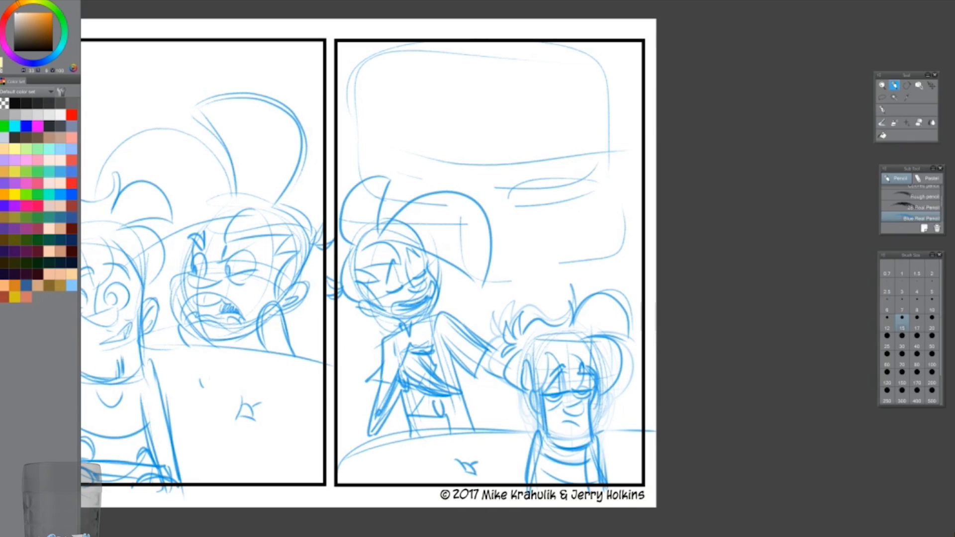
Touch up the standing character's face and draw the near arm bending down to a hand resting on the couch back
{"action": "left_click_drag", "start_coordinate": [393, 301], "coordinate": [412, 314]}
{"action": "left_click_drag", "start_coordinate": [425, 278], "coordinate": [434, 295]}
{"action": "mouse_move", "coordinate": [502, 351]}
{"action": "left_mouse_down"}
{"action": "mouse_move", "coordinate": [486, 373]}
{"action": "mouse_move", "coordinate": [513, 400]}
{"action": "left_mouse_up"}
{"action": "left_click_drag", "start_coordinate": [518, 351], "coordinate": [486, 380]}
{"action": "left_click_drag", "start_coordinate": [540, 374], "coordinate": [486, 423]}
{"action": "key", "text": "ctrl+z"}
{"action": "left_click_drag", "start_coordinate": [502, 369], "coordinate": [462, 426]}
{"action": "mouse_move", "coordinate": [488, 370]}
{"action": "left_mouse_down"}
{"action": "mouse_move", "coordinate": [458, 415]}
{"action": "mouse_move", "coordinate": [482, 435]}
{"action": "left_mouse_up"}
{"action": "mouse_move", "coordinate": [445, 437]}
{"action": "left_mouse_down"}
{"action": "mouse_move", "coordinate": [470, 420]}
{"action": "mouse_move", "coordinate": [477, 442]}
{"action": "mouse_move", "coordinate": [475, 423]}
{"action": "left_mouse_up"}
{"action": "key", "text": "ctrl+z"}
{"action": "mouse_move", "coordinate": [451, 428]}
{"action": "left_mouse_down"}
{"action": "mouse_move", "coordinate": [478, 440]}
{"action": "mouse_move", "coordinate": [439, 442]}
{"action": "left_mouse_up"}
{"action": "left_click_drag", "start_coordinate": [448, 422], "coordinate": [426, 442]}
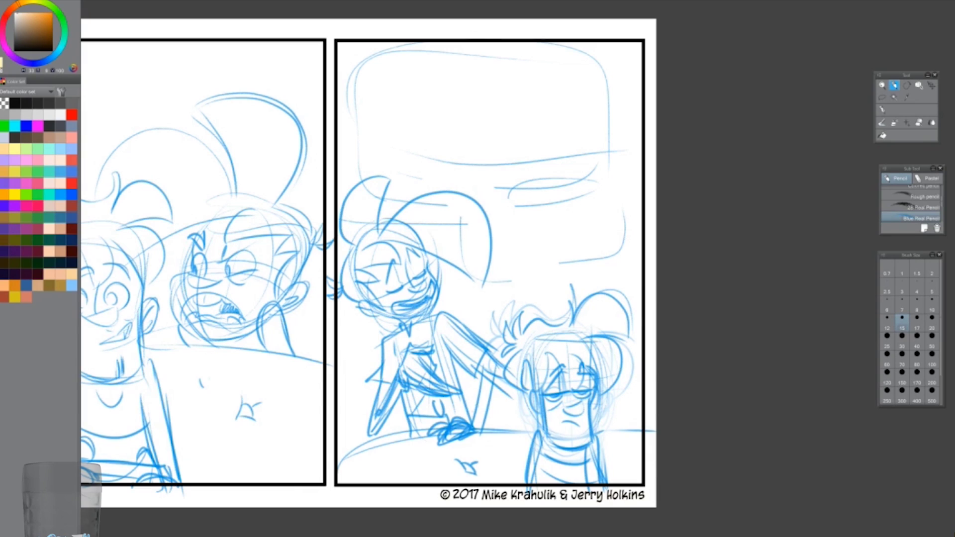
Strengthen the standing character's forearm edge and the sleeve lines from shoulder to elbow
{"action": "left_click_drag", "start_coordinate": [502, 361], "coordinate": [478, 434]}
{"action": "mouse_move", "coordinate": [440, 344]}
{"action": "left_mouse_down"}
{"action": "mouse_move", "coordinate": [486, 366]}
{"action": "mouse_move", "coordinate": [475, 370]}
{"action": "left_mouse_up"}
{"action": "left_click_drag", "start_coordinate": [446, 348], "coordinate": [483, 375]}
{"action": "left_click_drag", "start_coordinate": [436, 317], "coordinate": [488, 348]}
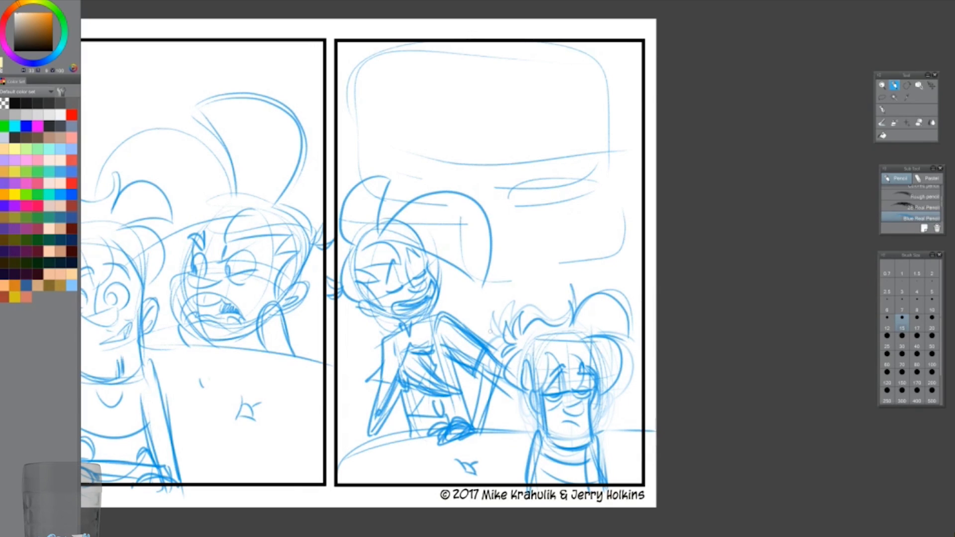
Lasso the front character in the third panel, cut and paste it, and shift it slightly up toward the standing character
{"action": "left_click", "coordinate": [907, 86]}
{"action": "mouse_move", "coordinate": [527, 291]}
{"action": "left_mouse_down"}
{"action": "mouse_move", "coordinate": [522, 398]}
{"action": "mouse_move", "coordinate": [532, 298]}
{"action": "mouse_move", "coordinate": [476, 247]}
{"action": "left_mouse_up"}
{"action": "left_click", "coordinate": [28, 3]}
{"action": "left_click", "coordinate": [30, 55]}
{"action": "key", "text": "ctrl+v"}
{"action": "left_click", "coordinate": [28, 2]}
{"action": "left_click", "coordinate": [26, 36]}
{"action": "left_click_drag", "start_coordinate": [613, 429], "coordinate": [618, 420]}
{"action": "left_click", "coordinate": [528, 187]}
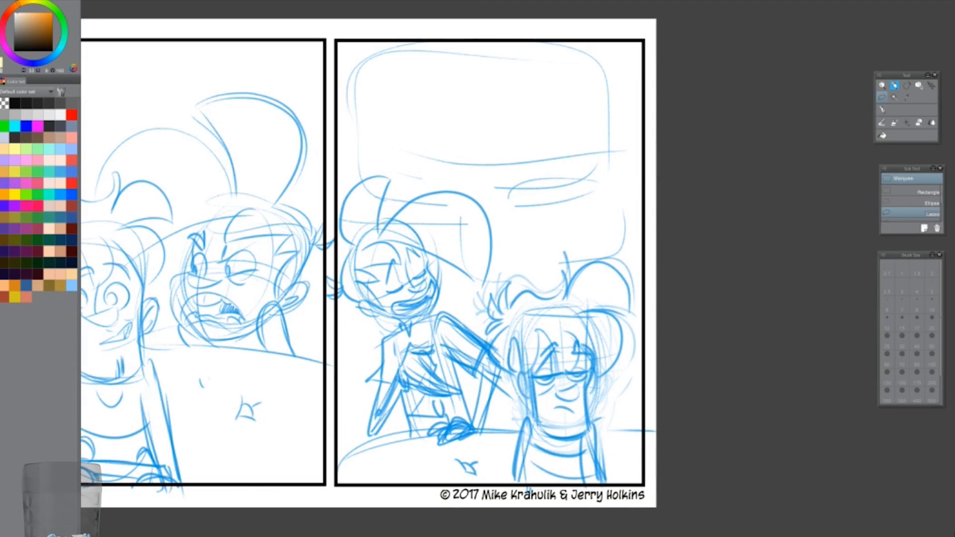
Darken the second panel's front character, reinforcing the swept hair, brows, wide eyes and lopsided grin
{"action": "key", "text": "ctrl+minus"}
{"action": "key", "text": "p"}
{"action": "key", "text": "ctrl+plus"}
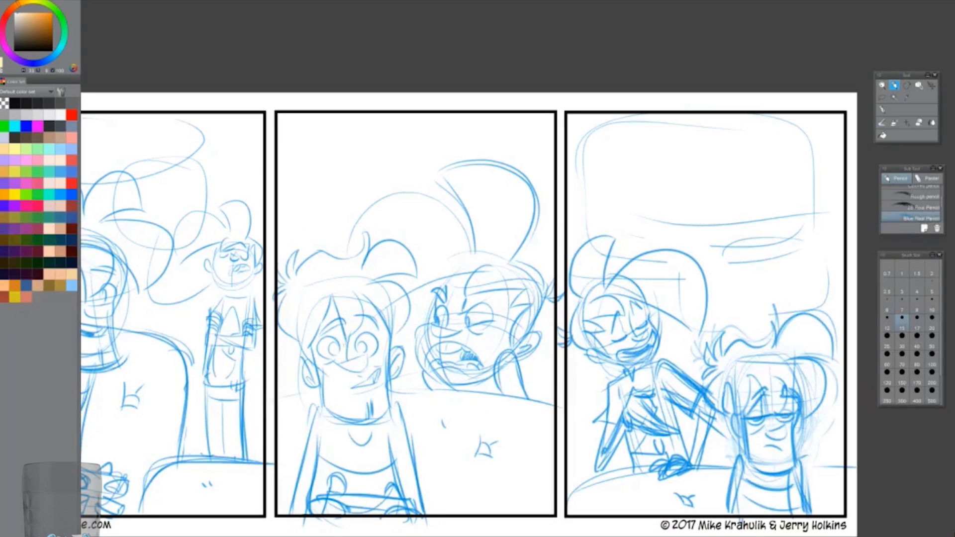
{"action": "left_click_drag", "start_coordinate": [366, 242], "coordinate": [441, 271]}
{"action": "mouse_move", "coordinate": [368, 214]}
{"action": "left_mouse_down"}
{"action": "mouse_move", "coordinate": [286, 259]}
{"action": "mouse_move", "coordinate": [303, 234]}
{"action": "left_mouse_up"}
{"action": "mouse_move", "coordinate": [330, 343]}
{"action": "left_mouse_down"}
{"action": "mouse_move", "coordinate": [338, 355]}
{"action": "mouse_move", "coordinate": [378, 329]}
{"action": "left_mouse_up"}
{"action": "left_click_drag", "start_coordinate": [319, 318], "coordinate": [343, 337]}
{"action": "left_click_drag", "start_coordinate": [339, 384], "coordinate": [376, 379]}
{"action": "left_click_drag", "start_coordinate": [364, 368], "coordinate": [379, 383]}
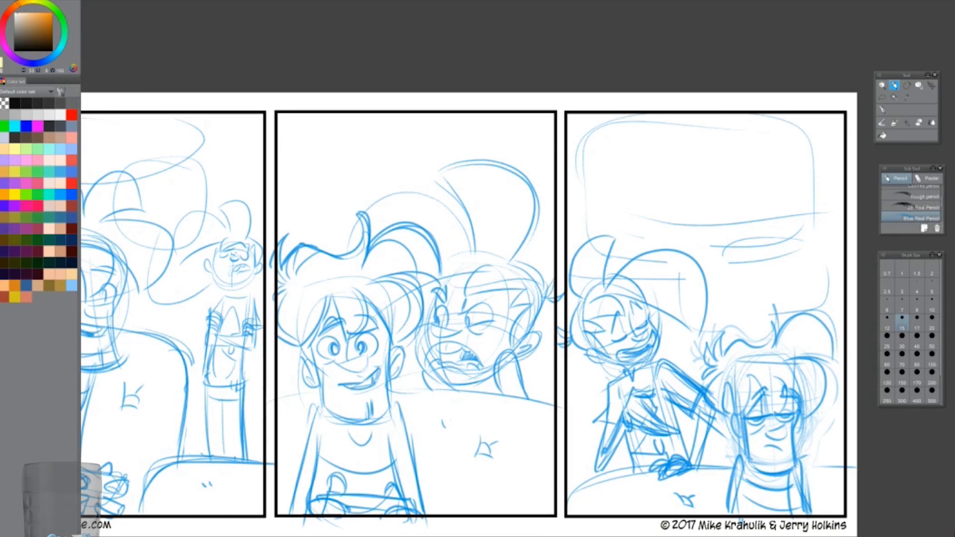
Define the face outline, neck, shoulders and sleeve of the small standing character in the first panel
{"action": "left_click_drag", "start_coordinate": [463, 328], "coordinate": [494, 318]}
{"action": "key", "text": "ctrl+z"}
{"action": "mouse_move", "coordinate": [213, 248]}
{"action": "left_mouse_down"}
{"action": "mouse_move", "coordinate": [229, 284]}
{"action": "mouse_move", "coordinate": [252, 288]}
{"action": "mouse_move", "coordinate": [224, 307]}
{"action": "mouse_move", "coordinate": [255, 309]}
{"action": "left_mouse_up"}
{"action": "left_click_drag", "start_coordinate": [223, 291], "coordinate": [211, 309]}
{"action": "left_click_drag", "start_coordinate": [245, 305], "coordinate": [244, 333]}
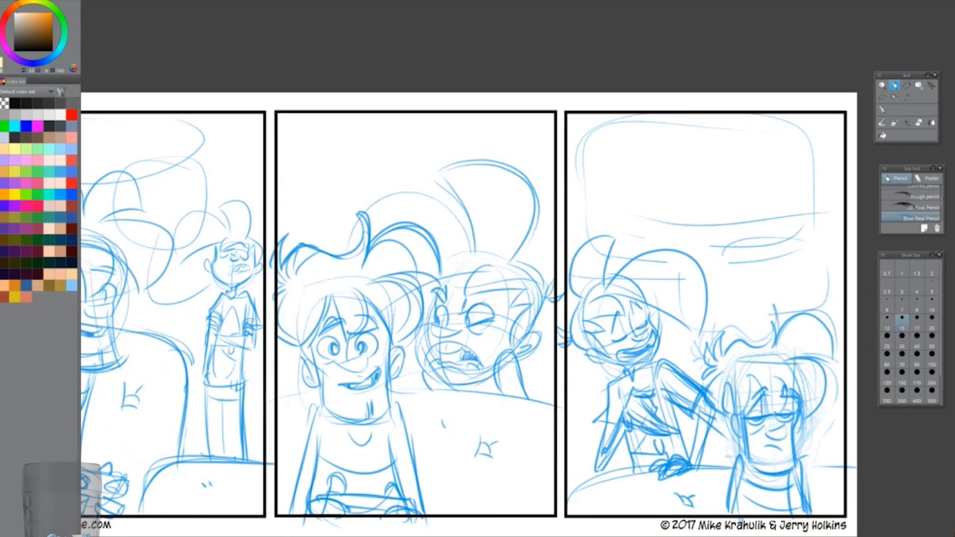
{"action": "key", "text": "ctrl+minus"}
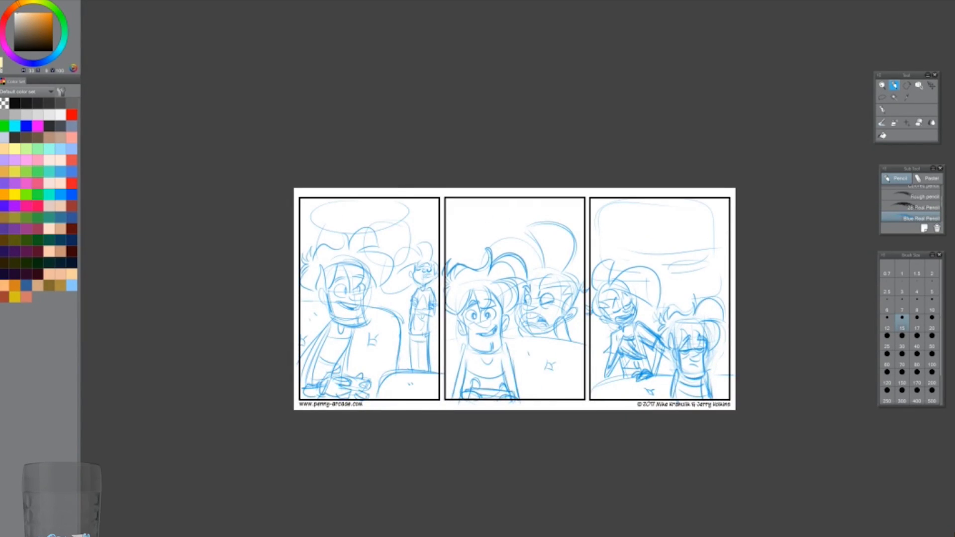
Draw the couch's back edge on both sides of the front character in the second panel
{"action": "key", "text": "ctrl+plus"}
{"action": "left_click_drag", "start_coordinate": [389, 359], "coordinate": [409, 357]}
{"action": "left_click_drag", "start_coordinate": [470, 356], "coordinate": [572, 354]}
{"action": "left_click_drag", "start_coordinate": [405, 353], "coordinate": [413, 323]}
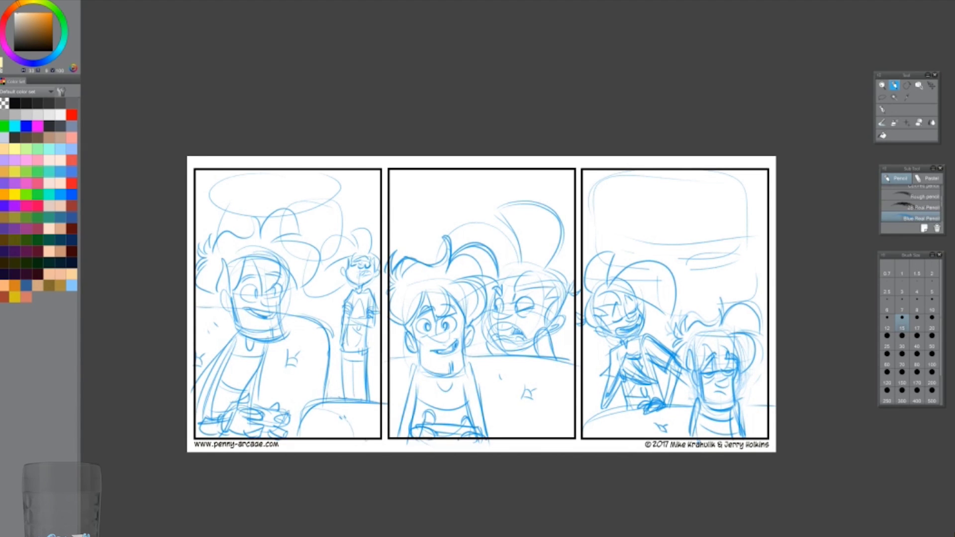
Rough in a wide speech balloon with a tail in the first panel and a small rounded one in the second
{"action": "key", "text": "ctrl+plus"}
{"action": "left_click_drag", "start_coordinate": [437, 182], "coordinate": [233, 213]}
{"action": "left_click_drag", "start_coordinate": [221, 144], "coordinate": [433, 125]}
{"action": "left_click_drag", "start_coordinate": [358, 199], "coordinate": [337, 243]}
{"action": "mouse_move", "coordinate": [582, 125]}
{"action": "left_mouse_down"}
{"action": "mouse_move", "coordinate": [478, 149]}
{"action": "mouse_move", "coordinate": [597, 129]}
{"action": "left_mouse_up"}
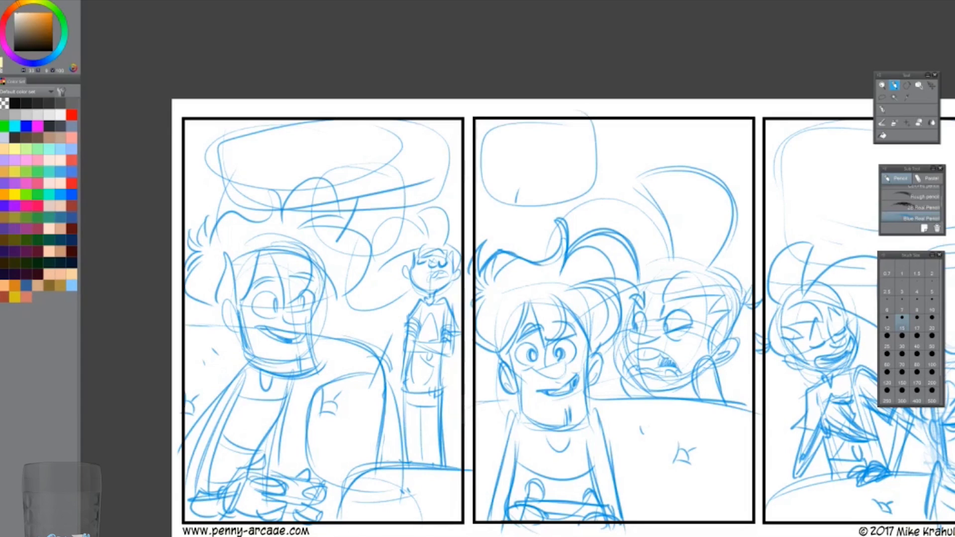
Add more rough strokes around the second panel's back character and in the third panel's speech-balloon area
{"action": "left_click_drag", "start_coordinate": [716, 423], "coordinate": [626, 517]}
{"action": "left_click_drag", "start_coordinate": [634, 249], "coordinate": [726, 194]}
{"action": "left_click_drag", "start_coordinate": [696, 298], "coordinate": [467, 299]}
{"action": "left_click_drag", "start_coordinate": [776, 149], "coordinate": [542, 149]}
{"action": "left_click_drag", "start_coordinate": [771, 239], "coordinate": [696, 293]}
{"action": "left_click_drag", "start_coordinate": [772, 289], "coordinate": [788, 246]}
{"action": "left_click_drag", "start_coordinate": [722, 289], "coordinate": [677, 315]}
{"action": "left_click_drag", "start_coordinate": [729, 206], "coordinate": [740, 235]}
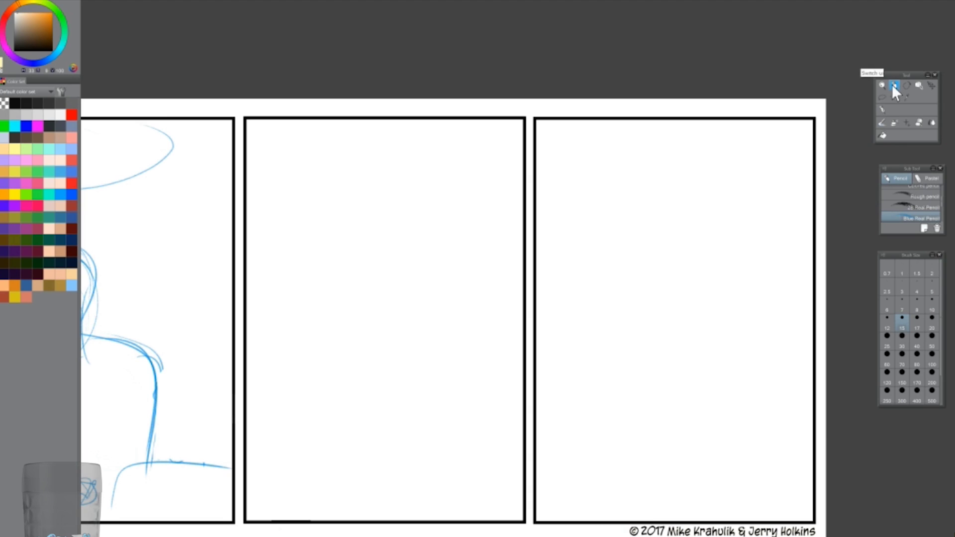
Hand-letter "EZINEMOTH!" near the top of the empty third panel and underline it twice
{"action": "left_click_drag", "start_coordinate": [617, 193], "coordinate": [629, 175]}
{"action": "mouse_move", "coordinate": [647, 176]}
{"action": "left_mouse_down"}
{"action": "mouse_move", "coordinate": [643, 191]}
{"action": "mouse_move", "coordinate": [654, 191]}
{"action": "left_mouse_up"}
{"action": "left_click_drag", "start_coordinate": [674, 192], "coordinate": [716, 191]}
{"action": "left_click_drag", "start_coordinate": [730, 156], "coordinate": [727, 182]}
{"action": "left_click_drag", "start_coordinate": [579, 202], "coordinate": [749, 195]}
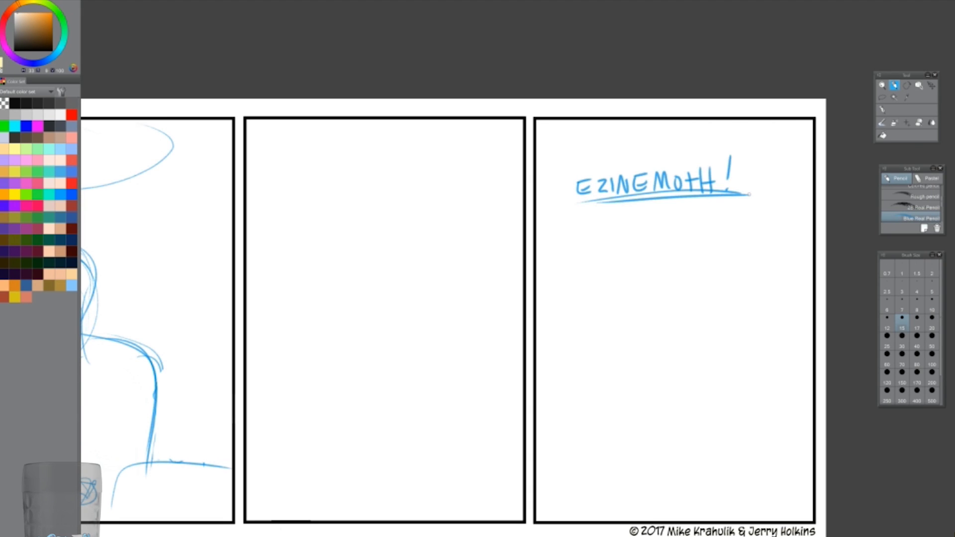
Hand-letter "Nerdwithus!" at the top of the empty second panel and underline it twice
{"action": "left_click_drag", "start_coordinate": [670, 308], "coordinate": [638, 277]}
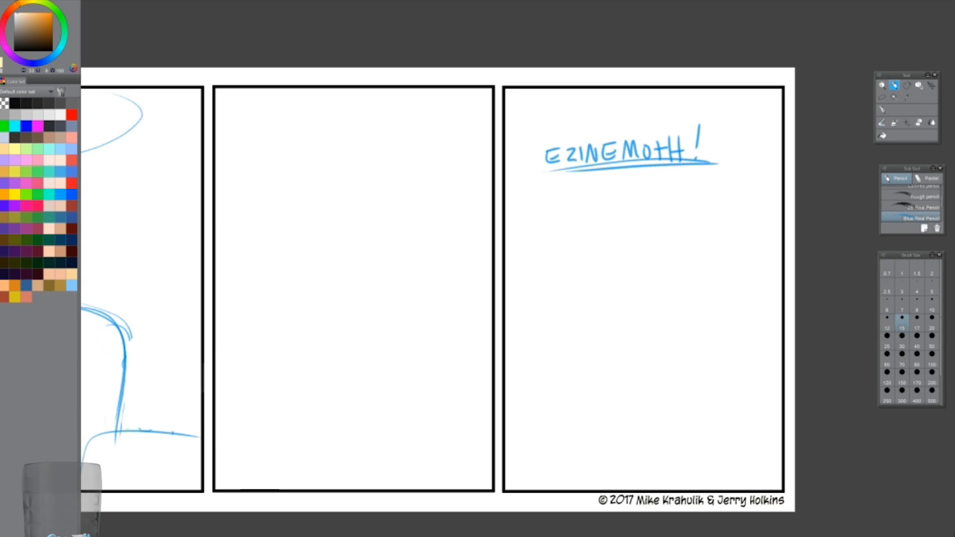
{"action": "left_click_drag", "start_coordinate": [328, 121], "coordinate": [354, 131]}
{"action": "left_click_drag", "start_coordinate": [359, 120], "coordinate": [369, 130]}
{"action": "mouse_move", "coordinate": [385, 112]}
{"action": "left_mouse_down"}
{"action": "mouse_move", "coordinate": [373, 130]}
{"action": "mouse_move", "coordinate": [396, 122]}
{"action": "left_mouse_up"}
{"action": "left_click_drag", "start_coordinate": [269, 137], "coordinate": [396, 132]}
{"action": "left_click_drag", "start_coordinate": [252, 147], "coordinate": [389, 141]}
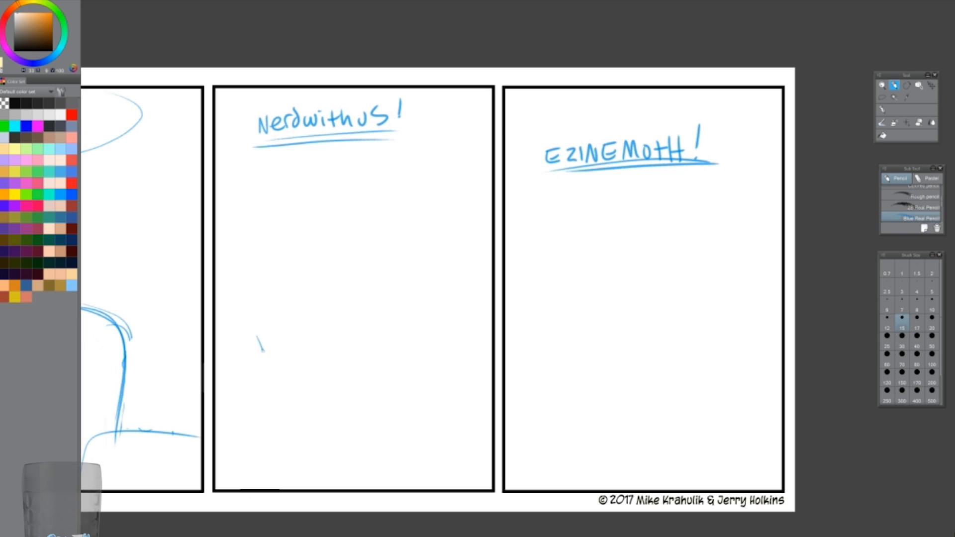
Hand-letter "Rigamaraw!" lower in the second panel and underline it twice
{"action": "left_click_drag", "start_coordinate": [298, 337], "coordinate": [298, 363]}
{"action": "left_click_drag", "start_coordinate": [319, 339], "coordinate": [324, 349]}
{"action": "left_click_drag", "start_coordinate": [391, 326], "coordinate": [410, 329]}
{"action": "left_click_drag", "start_coordinate": [419, 311], "coordinate": [417, 338]}
{"action": "left_click_drag", "start_coordinate": [268, 355], "coordinate": [432, 351]}
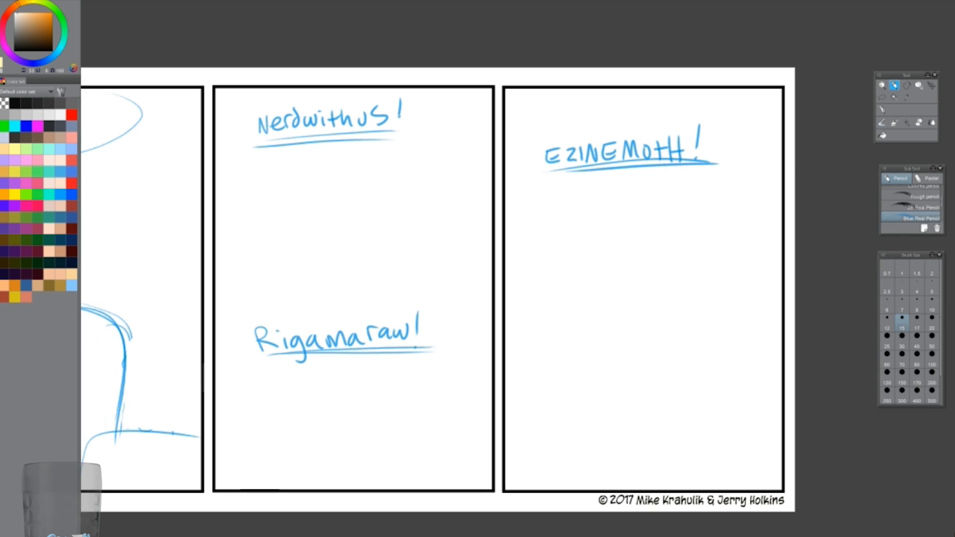
Paint two large round moth eyes below the "EZINEMOTH!" lettering with the pencil size set to 70
{"action": "scroll", "coordinate": [627, 199], "scroll_direction": "up", "scroll_amount": 3}
{"action": "left_click_drag", "start_coordinate": [647, 199], "coordinate": [485, 251]}
{"action": "left_click", "coordinate": [902, 359]}
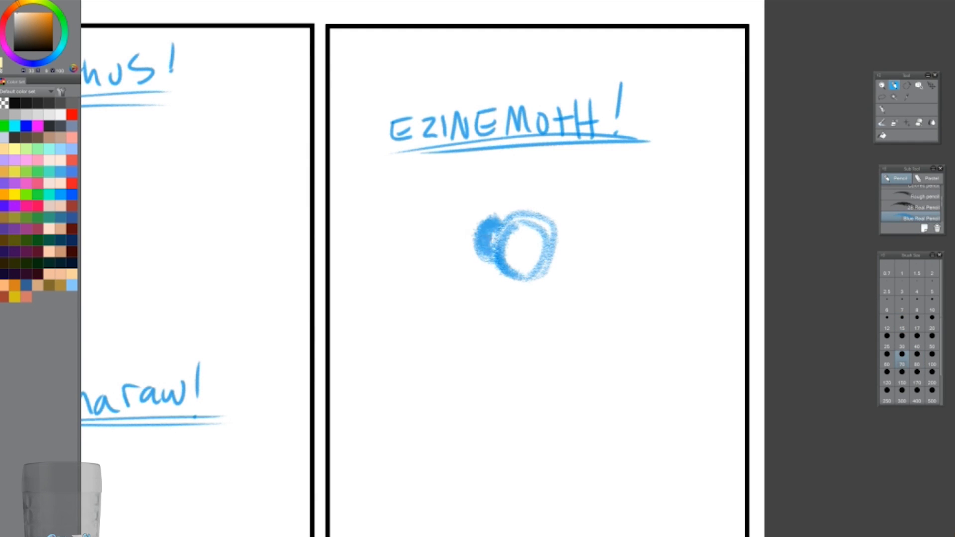
{"action": "left_click_drag", "start_coordinate": [554, 219], "coordinate": [567, 249]}
{"action": "mouse_move", "coordinate": [517, 269]}
{"action": "left_mouse_down"}
{"action": "mouse_move", "coordinate": [538, 287]}
{"action": "mouse_move", "coordinate": [547, 271]}
{"action": "left_mouse_up"}
Set the pencil size to 20 and draw the moth's narrow body, with outlines around the eyes
{"action": "left_click", "coordinate": [931, 317]}
{"action": "mouse_move", "coordinate": [503, 291]}
{"action": "left_mouse_down"}
{"action": "mouse_move", "coordinate": [545, 294]}
{"action": "mouse_move", "coordinate": [509, 388]}
{"action": "left_mouse_up"}
{"action": "left_click_drag", "start_coordinate": [553, 269], "coordinate": [537, 383]}
{"action": "mouse_move", "coordinate": [492, 320]}
{"action": "left_mouse_down"}
{"action": "mouse_move", "coordinate": [508, 380]}
{"action": "mouse_move", "coordinate": [559, 346]}
{"action": "left_mouse_up"}
{"action": "left_click_drag", "start_coordinate": [477, 224], "coordinate": [500, 251]}
{"action": "left_click_drag", "start_coordinate": [557, 219], "coordinate": [572, 251]}
Draw the moth's feathery antennae and the outer contours on both sides of its body
{"action": "mouse_move", "coordinate": [475, 229]}
{"action": "left_mouse_down"}
{"action": "mouse_move", "coordinate": [447, 287]}
{"action": "mouse_move", "coordinate": [499, 390]}
{"action": "left_mouse_up"}
{"action": "mouse_move", "coordinate": [497, 217]}
{"action": "left_mouse_down"}
{"action": "mouse_move", "coordinate": [470, 179]}
{"action": "mouse_move", "coordinate": [507, 204]}
{"action": "left_mouse_up"}
{"action": "mouse_move", "coordinate": [537, 212]}
{"action": "left_mouse_down"}
{"action": "mouse_move", "coordinate": [556, 167]}
{"action": "mouse_move", "coordinate": [589, 144]}
{"action": "left_mouse_up"}
{"action": "mouse_move", "coordinate": [577, 227]}
{"action": "left_mouse_down"}
{"action": "mouse_move", "coordinate": [647, 274]}
{"action": "mouse_move", "coordinate": [664, 398]}
{"action": "mouse_move", "coordinate": [567, 403]}
{"action": "left_mouse_up"}
Fill the moth's body with long vertical strokes, add a small mouth mark and reinforce the eye outlines
{"action": "left_click_drag", "start_coordinate": [508, 353], "coordinate": [513, 413]}
{"action": "left_click_drag", "start_coordinate": [544, 358], "coordinate": [542, 420]}
{"action": "left_click_drag", "start_coordinate": [517, 321], "coordinate": [503, 393]}
{"action": "left_click_drag", "start_coordinate": [536, 321], "coordinate": [534, 401]}
{"action": "left_click_drag", "start_coordinate": [517, 301], "coordinate": [510, 363]}
{"action": "left_click_drag", "start_coordinate": [534, 303], "coordinate": [532, 358]}
{"action": "left_click_drag", "start_coordinate": [520, 263], "coordinate": [523, 286]}
{"action": "left_click_drag", "start_coordinate": [477, 224], "coordinate": [500, 249]}
{"action": "left_click_drag", "start_coordinate": [545, 213], "coordinate": [569, 246]}
Draw upper and lower wings with inner contours on both sides of the moth, and add dots beneath it
{"action": "left_click_drag", "start_coordinate": [475, 271], "coordinate": [383, 204]}
{"action": "left_click_drag", "start_coordinate": [484, 343], "coordinate": [482, 413]}
{"action": "left_click_drag", "start_coordinate": [564, 291], "coordinate": [664, 194]}
{"action": "left_click_drag", "start_coordinate": [572, 343], "coordinate": [639, 398]}
{"action": "left_click", "coordinate": [473, 454]}
{"action": "left_click", "coordinate": [448, 458]}
{"action": "left_click", "coordinate": [509, 471]}
{"action": "left_click_drag", "start_coordinate": [503, 233], "coordinate": [540, 216]}
{"action": "left_click_drag", "start_coordinate": [448, 224], "coordinate": [829, 309]}
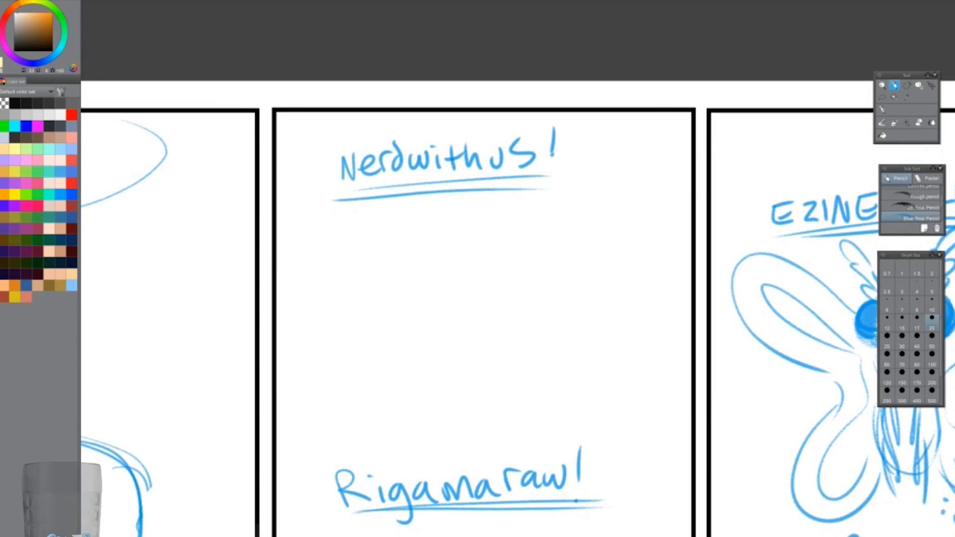
Draw a domed head with a wide jaw, small ears and two large round lenses beneath the upper name in the middle panel
{"action": "left_click_drag", "start_coordinate": [460, 207], "coordinate": [382, 318]}
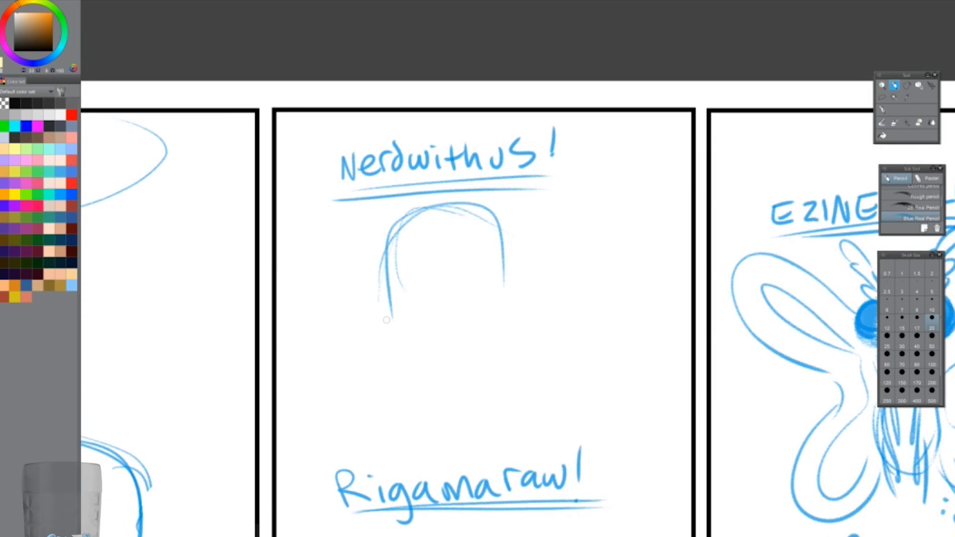
{"action": "left_click_drag", "start_coordinate": [517, 301], "coordinate": [359, 353]}
{"action": "left_click_drag", "start_coordinate": [360, 319], "coordinate": [553, 316]}
{"action": "left_click_drag", "start_coordinate": [512, 248], "coordinate": [555, 359]}
{"action": "mouse_move", "coordinate": [384, 303]}
{"action": "left_mouse_down"}
{"action": "mouse_move", "coordinate": [355, 308]}
{"action": "mouse_move", "coordinate": [380, 298]}
{"action": "left_mouse_up"}
{"action": "left_click_drag", "start_coordinate": [519, 278], "coordinate": [544, 299]}
{"action": "left_click_drag", "start_coordinate": [438, 246], "coordinate": [428, 338]}
{"action": "left_click_drag", "start_coordinate": [393, 244], "coordinate": [440, 294]}
{"action": "left_click_drag", "start_coordinate": [522, 231], "coordinate": [478, 298]}
{"action": "left_click_drag", "start_coordinate": [572, 259], "coordinate": [497, 343]}
{"action": "left_click_drag", "start_coordinate": [437, 239], "coordinate": [363, 343]}
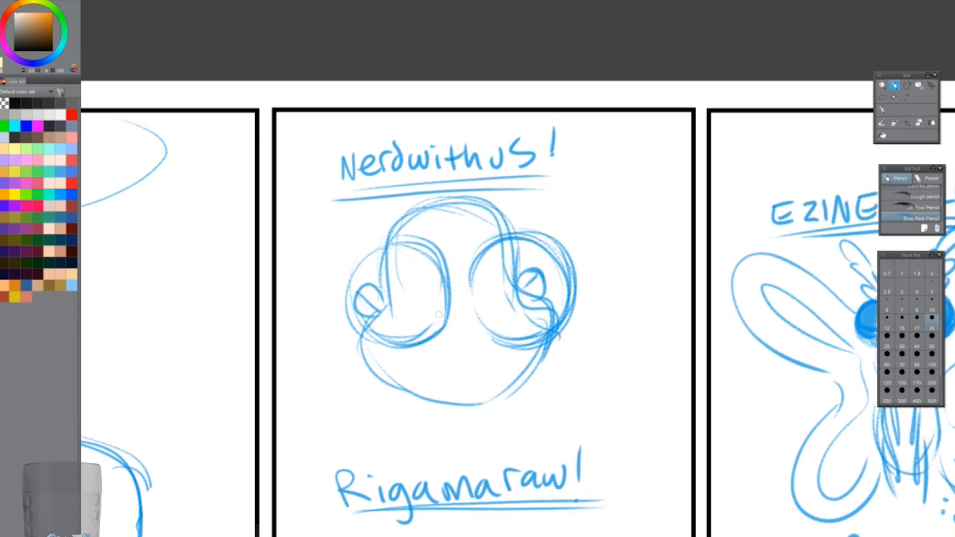
Darken the round glasses frames, join them with a bridge and add shading near the ear
{"action": "left_click_drag", "start_coordinate": [358, 249], "coordinate": [445, 349]}
{"action": "left_click_drag", "start_coordinate": [438, 244], "coordinate": [373, 328]}
{"action": "mouse_move", "coordinate": [543, 243]}
{"action": "left_mouse_down"}
{"action": "mouse_move", "coordinate": [467, 338]}
{"action": "mouse_move", "coordinate": [473, 303]}
{"action": "left_mouse_up"}
{"action": "left_click_drag", "start_coordinate": [447, 281], "coordinate": [475, 289]}
{"action": "mouse_move", "coordinate": [363, 271]}
{"action": "left_mouse_down"}
{"action": "mouse_move", "coordinate": [359, 304]}
{"action": "mouse_move", "coordinate": [381, 299]}
{"action": "left_mouse_up"}
Draw round eyes with irises inside both lenses and add eyebrows above them
{"action": "mouse_move", "coordinate": [520, 271]}
{"action": "left_mouse_down"}
{"action": "mouse_move", "coordinate": [528, 280]}
{"action": "mouse_move", "coordinate": [517, 286]}
{"action": "left_mouse_up"}
{"action": "mouse_move", "coordinate": [418, 273]}
{"action": "left_mouse_down"}
{"action": "mouse_move", "coordinate": [426, 296]}
{"action": "mouse_move", "coordinate": [432, 288]}
{"action": "left_mouse_up"}
{"action": "left_click_drag", "start_coordinate": [515, 279], "coordinate": [498, 314]}
{"action": "left_click_drag", "start_coordinate": [433, 291], "coordinate": [425, 296]}
{"action": "left_click_drag", "start_coordinate": [495, 291], "coordinate": [490, 288]}
{"action": "left_click_drag", "start_coordinate": [396, 273], "coordinate": [425, 255]}
{"action": "left_click_drag", "start_coordinate": [479, 246], "coordinate": [508, 268]}
Draw the nose and upper lip under the glasses bridge, mark the cheek crease, and undo the last wide mouth stroke
{"action": "left_click_drag", "start_coordinate": [462, 308], "coordinate": [437, 329]}
{"action": "left_click_drag", "start_coordinate": [472, 312], "coordinate": [478, 342]}
{"action": "left_click_drag", "start_coordinate": [445, 321], "coordinate": [441, 343]}
{"action": "left_click_drag", "start_coordinate": [449, 329], "coordinate": [457, 341]}
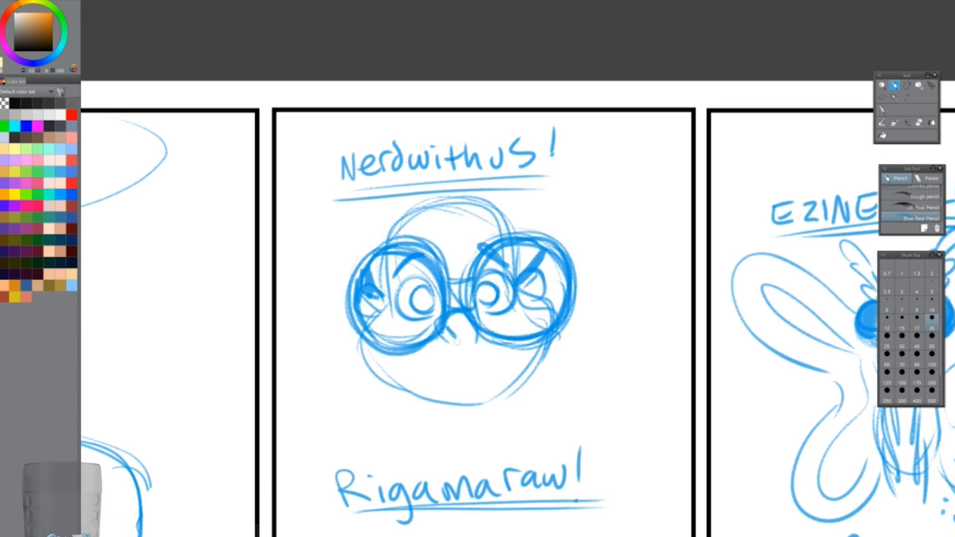
{"action": "left_click_drag", "start_coordinate": [388, 324], "coordinate": [497, 351]}
{"action": "left_click_drag", "start_coordinate": [518, 313], "coordinate": [502, 335]}
{"action": "left_click_drag", "start_coordinate": [386, 334], "coordinate": [517, 396]}
{"action": "key", "text": "ctrl+z"}
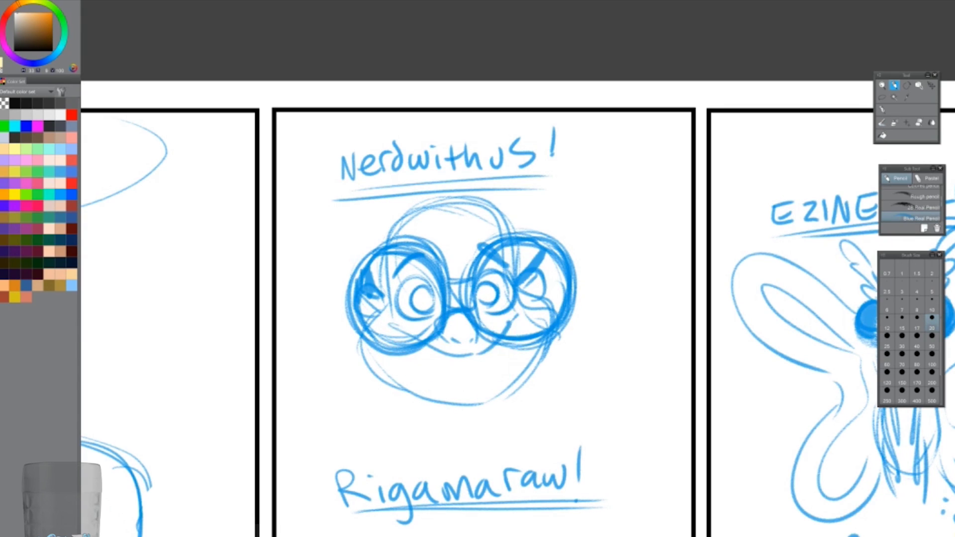
Draw a wide toothy grin with a dark cheek crease and fill in the pupils
{"action": "left_click_drag", "start_coordinate": [408, 348], "coordinate": [502, 351]}
{"action": "left_click_drag", "start_coordinate": [411, 361], "coordinate": [497, 381]}
{"action": "left_click_drag", "start_coordinate": [509, 346], "coordinate": [504, 376]}
{"action": "left_click_drag", "start_coordinate": [422, 291], "coordinate": [428, 308]}
{"action": "left_click_drag", "start_coordinate": [480, 287], "coordinate": [493, 301]}
{"action": "left_click_drag", "start_coordinate": [475, 251], "coordinate": [494, 272]}
{"action": "left_click_drag", "start_coordinate": [395, 278], "coordinate": [412, 259]}
{"action": "left_click_drag", "start_coordinate": [437, 363], "coordinate": [487, 361]}
{"action": "left_click_drag", "start_coordinate": [510, 340], "coordinate": [496, 362]}
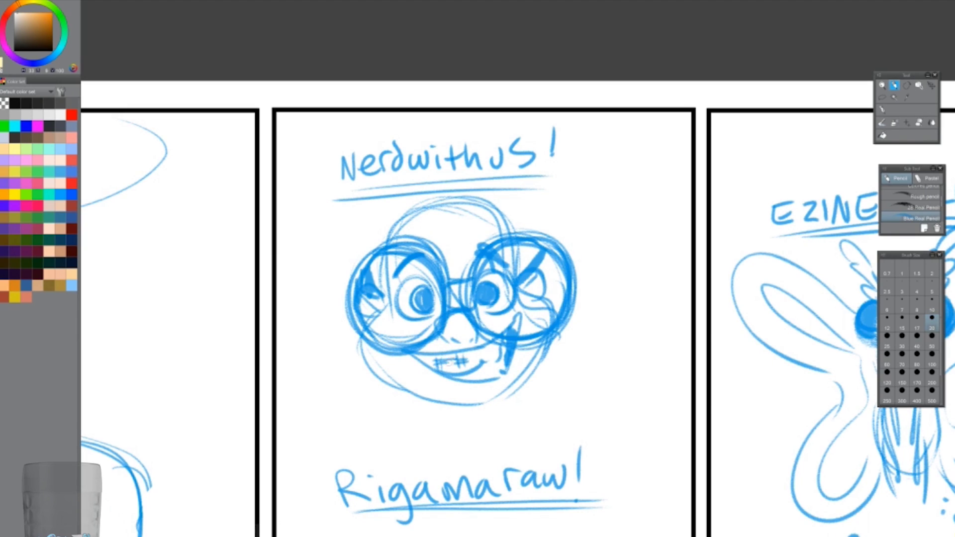
Darken the hair on top of the head, add stray strands and reinforce the jaw outline
{"action": "left_click_drag", "start_coordinate": [428, 206], "coordinate": [517, 244]}
{"action": "left_click_drag", "start_coordinate": [505, 234], "coordinate": [430, 193]}
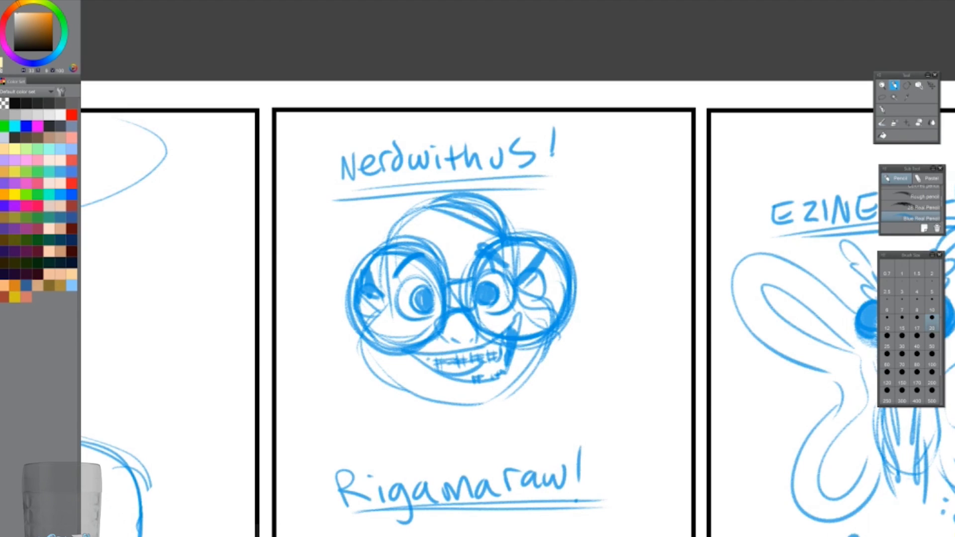
{"action": "left_click_drag", "start_coordinate": [370, 189], "coordinate": [432, 211]}
{"action": "left_click_drag", "start_coordinate": [417, 174], "coordinate": [422, 204]}
{"action": "left_click_drag", "start_coordinate": [366, 351], "coordinate": [427, 398]}
{"action": "left_click_drag", "start_coordinate": [427, 405], "coordinate": [537, 343]}
{"action": "left_click_drag", "start_coordinate": [365, 331], "coordinate": [547, 333]}
Draw the neck below the chin and fill it with jagged vertical strokes
{"action": "left_click_drag", "start_coordinate": [423, 411], "coordinate": [426, 435]}
{"action": "left_click_drag", "start_coordinate": [500, 389], "coordinate": [498, 439]}
{"action": "left_click_drag", "start_coordinate": [428, 402], "coordinate": [450, 449]}
{"action": "mouse_move", "coordinate": [453, 407]}
{"action": "left_mouse_down"}
{"action": "mouse_move", "coordinate": [477, 426]}
{"action": "mouse_move", "coordinate": [485, 455]}
{"action": "left_mouse_up"}
{"action": "left_click_drag", "start_coordinate": [496, 408], "coordinate": [497, 432]}
Draw a coiled serpent body with a beaked head below the lower name in the middle panel
{"action": "left_click_drag", "start_coordinate": [508, 497], "coordinate": [572, 263]}
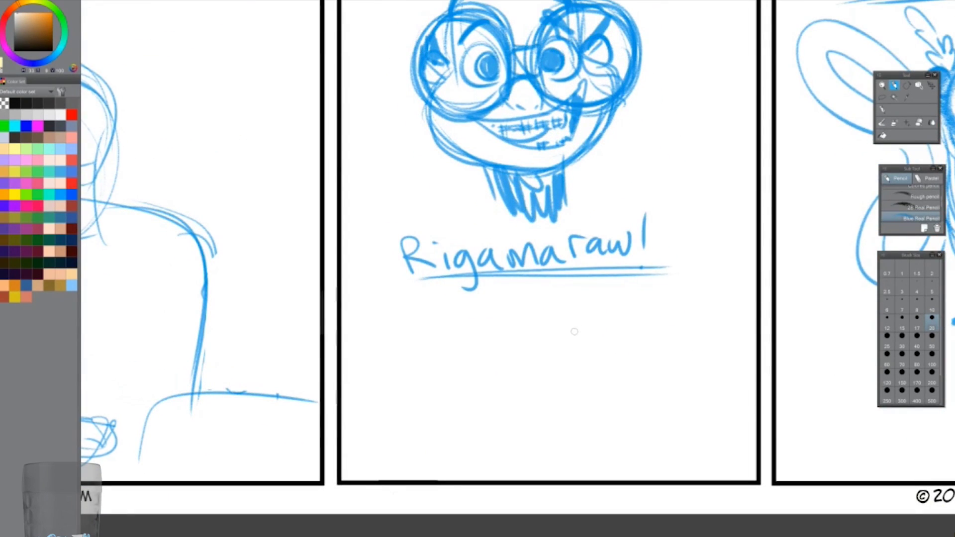
{"action": "mouse_move", "coordinate": [520, 306]}
{"action": "left_mouse_down"}
{"action": "mouse_move", "coordinate": [509, 383]}
{"action": "mouse_move", "coordinate": [386, 398]}
{"action": "mouse_move", "coordinate": [534, 345]}
{"action": "mouse_move", "coordinate": [594, 348]}
{"action": "left_mouse_up"}
{"action": "mouse_move", "coordinate": [567, 349]}
{"action": "left_mouse_down"}
{"action": "mouse_move", "coordinate": [373, 314]}
{"action": "mouse_move", "coordinate": [500, 346]}
{"action": "left_mouse_up"}
{"action": "left_click_drag", "start_coordinate": [386, 401], "coordinate": [385, 413]}
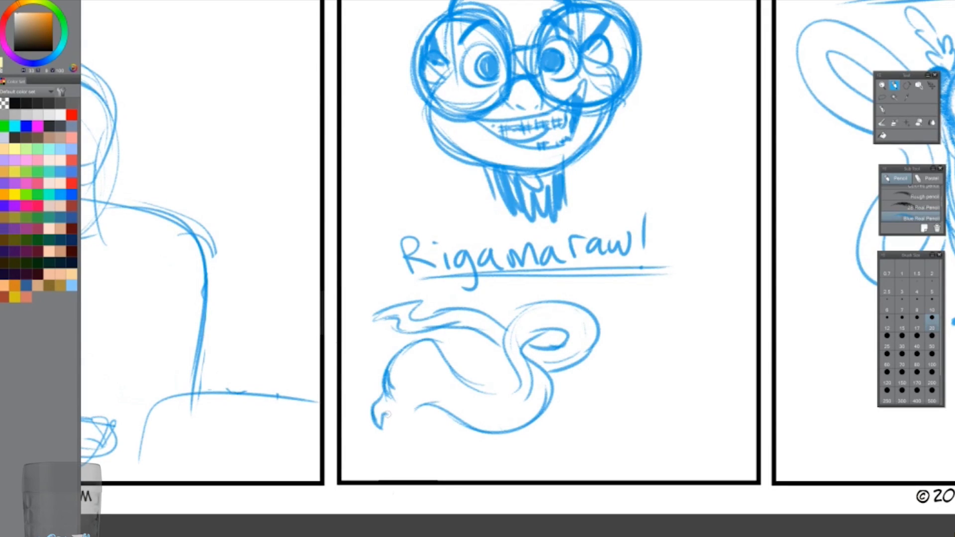
{"action": "left_click_drag", "start_coordinate": [460, 395], "coordinate": [520, 355]}
{"action": "left_click_drag", "start_coordinate": [522, 401], "coordinate": [552, 330]}
{"action": "mouse_move", "coordinate": [403, 306]}
{"action": "left_mouse_down"}
{"action": "mouse_move", "coordinate": [365, 338]}
{"action": "mouse_move", "coordinate": [415, 391]}
{"action": "left_mouse_up"}
Add large eyes and a small feather crest to the serpent's head, and reinforce its body contours
{"action": "left_click_drag", "start_coordinate": [380, 368], "coordinate": [378, 394]}
{"action": "left_click_drag", "start_coordinate": [428, 348], "coordinate": [423, 389]}
{"action": "left_click_drag", "start_coordinate": [406, 332], "coordinate": [393, 362]}
{"action": "left_click_drag", "start_coordinate": [497, 313], "coordinate": [547, 422]}
{"action": "left_click_drag", "start_coordinate": [591, 308], "coordinate": [552, 366]}
Erase the lower name and the serpent's first tail, and redraw the tail rising into a curled tip
{"action": "key", "text": "e"}
{"action": "left_click_drag", "start_coordinate": [373, 328], "coordinate": [542, 214]}
{"action": "key", "text": "p"}
{"action": "mouse_move", "coordinate": [512, 273]}
{"action": "left_mouse_down"}
{"action": "mouse_move", "coordinate": [485, 343]}
{"action": "mouse_move", "coordinate": [572, 263]}
{"action": "mouse_move", "coordinate": [547, 249]}
{"action": "mouse_move", "coordinate": [485, 340]}
{"action": "left_mouse_up"}
Letter the lower subscriber name again at a slant between the serpent's head and its raised tail
{"action": "left_click_drag", "start_coordinate": [383, 313], "coordinate": [403, 304]}
{"action": "left_click_drag", "start_coordinate": [406, 293], "coordinate": [423, 316]}
{"action": "left_click_drag", "start_coordinate": [438, 286], "coordinate": [524, 231]}
Draw clawed feet under the serpent, a small feather on its tail and stripes along its neck
{"action": "mouse_move", "coordinate": [490, 428]}
{"action": "left_mouse_down"}
{"action": "mouse_move", "coordinate": [527, 455]}
{"action": "mouse_move", "coordinate": [544, 441]}
{"action": "left_mouse_up"}
{"action": "left_click_drag", "start_coordinate": [467, 432], "coordinate": [502, 460]}
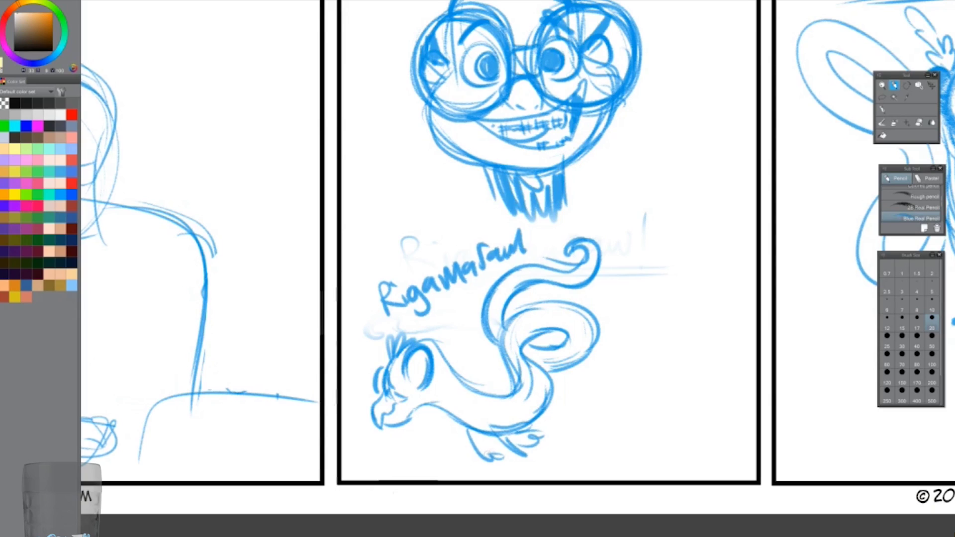
{"action": "left_click_drag", "start_coordinate": [551, 237], "coordinate": [553, 268]}
{"action": "left_click_drag", "start_coordinate": [512, 259], "coordinate": [533, 238]}
{"action": "left_click_drag", "start_coordinate": [443, 405], "coordinate": [457, 378]}
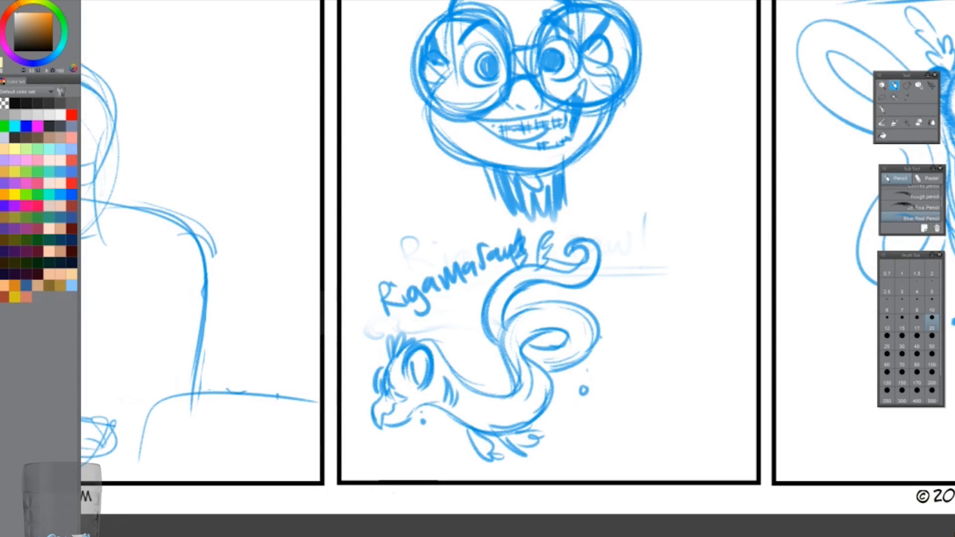
Letter "thanks for the" on two lines beside the serpent
{"action": "left_click_drag", "start_coordinate": [647, 263], "coordinate": [644, 296]}
{"action": "mouse_move", "coordinate": [664, 259]}
{"action": "left_mouse_down"}
{"action": "mouse_move", "coordinate": [716, 289]}
{"action": "mouse_move", "coordinate": [753, 294]}
{"action": "left_mouse_up"}
{"action": "mouse_move", "coordinate": [647, 299]}
{"action": "left_mouse_down"}
{"action": "mouse_move", "coordinate": [640, 331]}
{"action": "mouse_move", "coordinate": [691, 314]}
{"action": "left_mouse_up"}
{"action": "mouse_move", "coordinate": [706, 301]}
{"action": "left_mouse_down"}
{"action": "mouse_move", "coordinate": [731, 331]}
{"action": "mouse_move", "coordinate": [753, 330]}
{"action": "left_mouse_up"}
Set the pencil size to 70 and letter a large "SUBS!" beneath the thank-you text
{"action": "key", "text": "bracketright"}
{"action": "key", "text": "bracketright"}
{"action": "key", "text": "bracketright"}
{"action": "key", "text": "bracketright"}
{"action": "key", "text": "bracketright"}
{"action": "key", "text": "bracketright"}
{"action": "left_click_drag", "start_coordinate": [646, 351], "coordinate": [600, 431]}
{"action": "mouse_move", "coordinate": [654, 360]}
{"action": "left_mouse_down"}
{"action": "mouse_move", "coordinate": [693, 358]}
{"action": "mouse_move", "coordinate": [702, 435]}
{"action": "left_mouse_up"}
{"action": "left_click_drag", "start_coordinate": [706, 358], "coordinate": [709, 433]}
{"action": "left_click_drag", "start_coordinate": [796, 358], "coordinate": [750, 450]}
{"action": "left_click_drag", "start_coordinate": [846, 351], "coordinate": [823, 422]}
{"action": "left_click", "coordinate": [814, 453]}
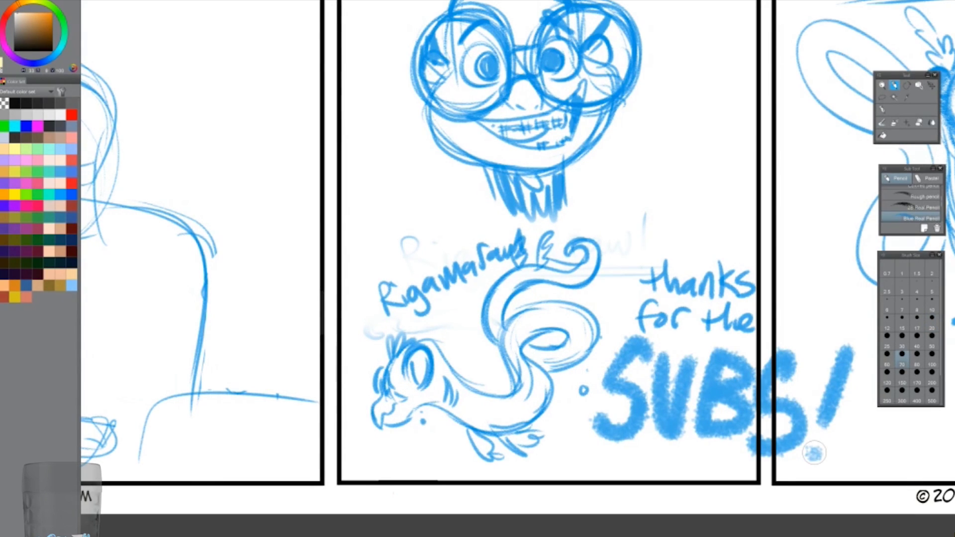
Letter the next subscriber's name with an exclamation mark and a double underline at the top of the empty middle panel
{"action": "scroll", "coordinate": [477, 249], "scroll_direction": "down", "scroll_amount": 3}
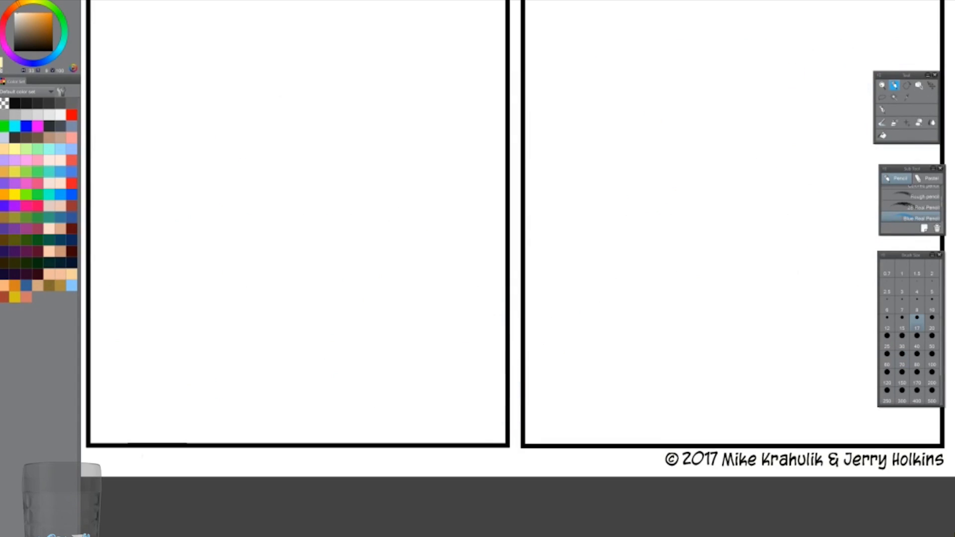
{"action": "scroll", "coordinate": [418, 85], "scroll_direction": "up", "scroll_amount": 3}
{"action": "left_click_drag", "start_coordinate": [412, 52], "coordinate": [421, 82]}
{"action": "left_click_drag", "start_coordinate": [415, 53], "coordinate": [473, 77]}
{"action": "mouse_move", "coordinate": [469, 63]}
{"action": "left_mouse_down"}
{"action": "mouse_move", "coordinate": [512, 75]}
{"action": "mouse_move", "coordinate": [555, 69]}
{"action": "left_mouse_up"}
{"action": "left_click_drag", "start_coordinate": [567, 58], "coordinate": [577, 74]}
{"action": "left_click_drag", "start_coordinate": [611, 55], "coordinate": [587, 73]}
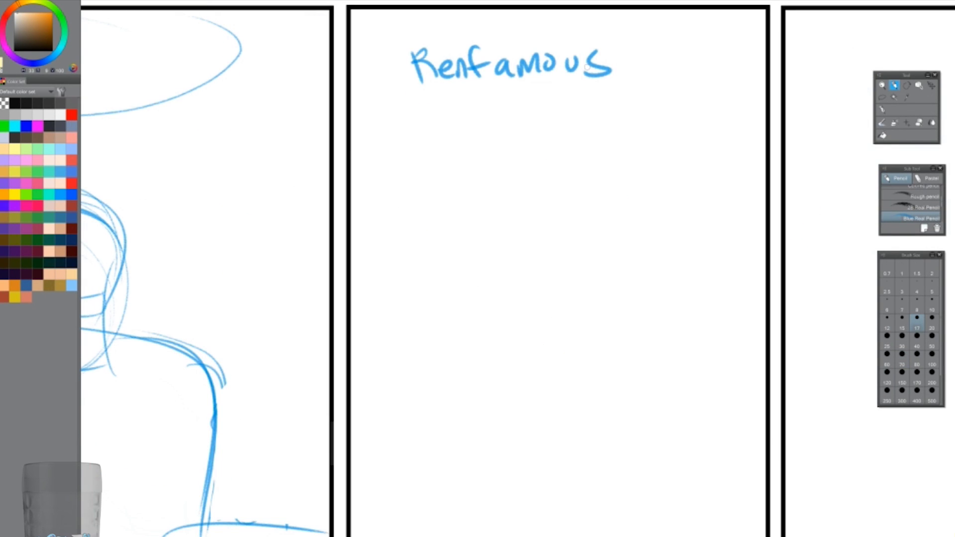
{"action": "left_click_drag", "start_coordinate": [408, 86], "coordinate": [639, 81]}
{"action": "left_click_drag", "start_coordinate": [622, 35], "coordinate": [619, 59]}
{"action": "left_click", "coordinate": [622, 67]}
Sketch a long, slender torso widening to a rounded hem below the new name
{"action": "mouse_move", "coordinate": [617, 279]}
{"action": "left_mouse_down"}
{"action": "mouse_move", "coordinate": [631, 249]}
{"action": "mouse_move", "coordinate": [518, 228]}
{"action": "mouse_move", "coordinate": [590, 195]}
{"action": "left_mouse_up"}
{"action": "left_click_drag", "start_coordinate": [528, 238], "coordinate": [526, 332]}
{"action": "left_click_drag", "start_coordinate": [532, 236], "coordinate": [517, 340]}
{"action": "left_click_drag", "start_coordinate": [567, 243], "coordinate": [572, 324]}
{"action": "mouse_move", "coordinate": [522, 308]}
{"action": "left_mouse_down"}
{"action": "mouse_move", "coordinate": [505, 356]}
{"action": "mouse_move", "coordinate": [599, 358]}
{"action": "left_mouse_up"}
{"action": "left_click_drag", "start_coordinate": [517, 258], "coordinate": [503, 357]}
{"action": "left_click_drag", "start_coordinate": [577, 262], "coordinate": [591, 371]}
Draw a rounded head with an eye guideline above the torso, then add ears and long side locks, undoing one ear stroke
{"action": "mouse_move", "coordinate": [497, 137]}
{"action": "left_mouse_down"}
{"action": "mouse_move", "coordinate": [577, 132]}
{"action": "mouse_move", "coordinate": [545, 248]}
{"action": "left_mouse_up"}
{"action": "mouse_move", "coordinate": [497, 198]}
{"action": "left_mouse_down"}
{"action": "mouse_move", "coordinate": [604, 193]}
{"action": "mouse_move", "coordinate": [619, 180]}
{"action": "left_mouse_up"}
{"action": "left_click_drag", "start_coordinate": [495, 189], "coordinate": [497, 211]}
{"action": "key", "text": "ctrl+z"}
{"action": "left_click_drag", "start_coordinate": [602, 188], "coordinate": [597, 214]}
{"action": "mouse_move", "coordinate": [504, 196]}
{"action": "left_mouse_down"}
{"action": "mouse_move", "coordinate": [508, 269]}
{"action": "mouse_move", "coordinate": [514, 266]}
{"action": "left_mouse_up"}
{"action": "left_click_drag", "start_coordinate": [594, 196], "coordinate": [586, 288]}
Draw the girl's eyes, nose, mouth, worried brows and hairline, and place the first two flowers on her head
{"action": "left_click_drag", "start_coordinate": [535, 182], "coordinate": [576, 180]}
{"action": "left_click_drag", "start_coordinate": [541, 211], "coordinate": [552, 210]}
{"action": "mouse_move", "coordinate": [532, 191]}
{"action": "left_mouse_down"}
{"action": "mouse_move", "coordinate": [528, 202]}
{"action": "mouse_move", "coordinate": [572, 223]}
{"action": "mouse_move", "coordinate": [564, 230]}
{"action": "left_mouse_up"}
{"action": "left_click_drag", "start_coordinate": [563, 160], "coordinate": [490, 188]}
{"action": "left_click_drag", "start_coordinate": [577, 135], "coordinate": [603, 199]}
{"action": "mouse_move", "coordinate": [497, 122]}
{"action": "left_mouse_down"}
{"action": "mouse_move", "coordinate": [477, 187]}
{"action": "mouse_move", "coordinate": [498, 144]}
{"action": "mouse_move", "coordinate": [572, 125]}
{"action": "left_mouse_up"}
{"action": "left_click_drag", "start_coordinate": [524, 185], "coordinate": [530, 201]}
{"action": "left_click_drag", "start_coordinate": [565, 194], "coordinate": [569, 198]}
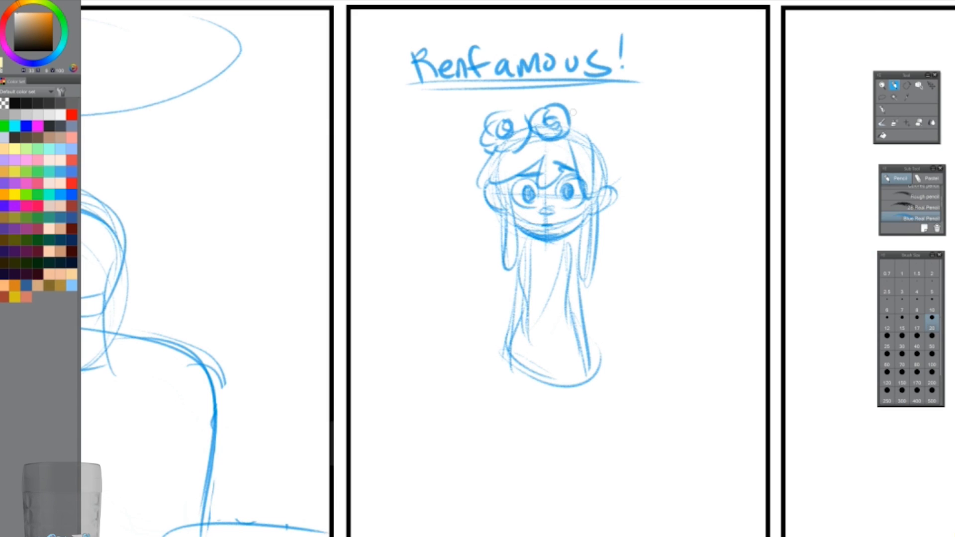
Complete the flower crown on both sides of the head and add curled ends to the side locks
{"action": "left_click_drag", "start_coordinate": [572, 113], "coordinate": [604, 147]}
{"action": "left_click_drag", "start_coordinate": [489, 140], "coordinate": [470, 175]}
{"action": "left_click_drag", "start_coordinate": [602, 137], "coordinate": [621, 166]}
{"action": "left_click_drag", "start_coordinate": [542, 105], "coordinate": [528, 113]}
{"action": "left_click_drag", "start_coordinate": [508, 224], "coordinate": [502, 281]}
{"action": "left_click_drag", "start_coordinate": [577, 226], "coordinate": [579, 253]}
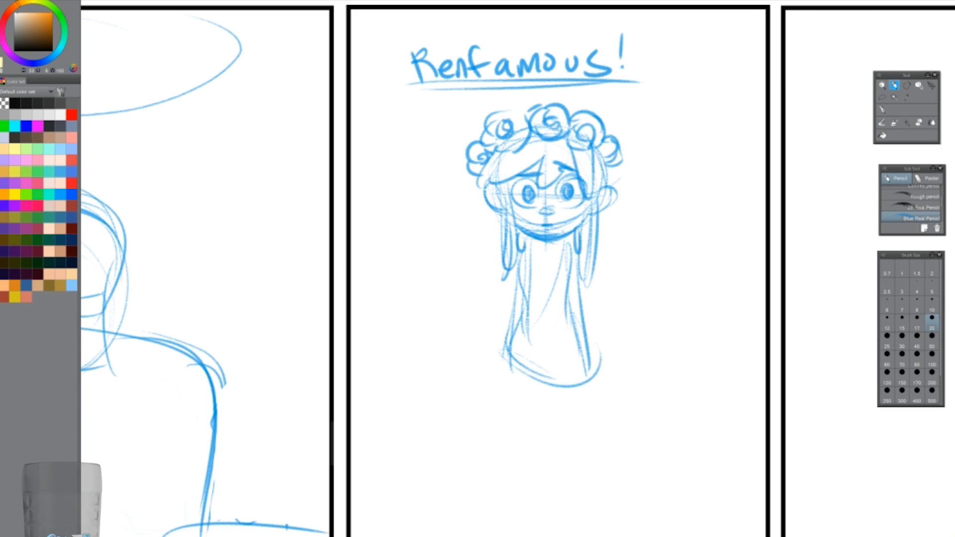
Add freckles and light shading across the girl's cheeks and nose, and draw bangs over her forehead
{"action": "left_click_drag", "start_coordinate": [522, 189], "coordinate": [565, 231]}
{"action": "key", "text": "e"}
{"action": "key", "text": "p"}
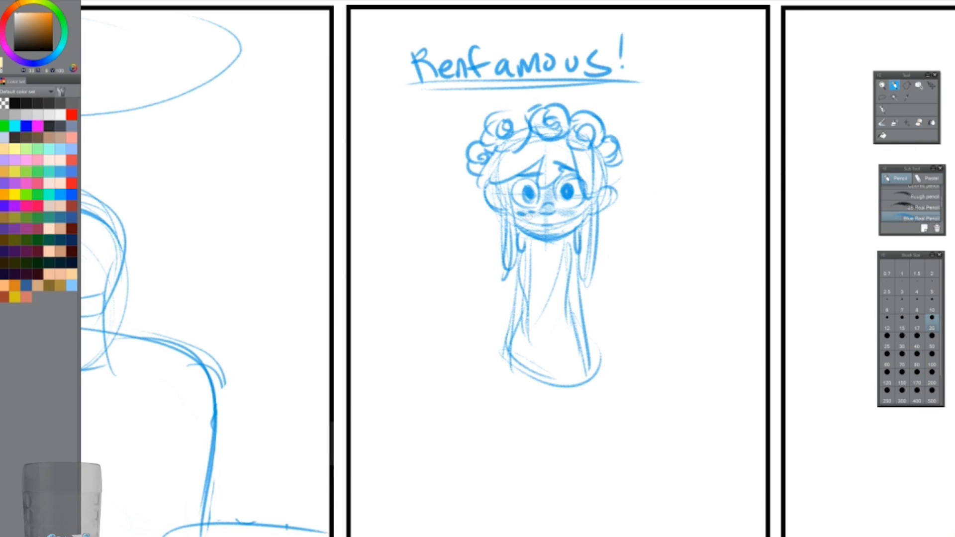
{"action": "mouse_move", "coordinate": [527, 150]}
{"action": "left_mouse_down"}
{"action": "mouse_move", "coordinate": [488, 185]}
{"action": "mouse_move", "coordinate": [497, 190]}
{"action": "left_mouse_up"}
{"action": "mouse_move", "coordinate": [550, 144]}
{"action": "left_mouse_down"}
{"action": "mouse_move", "coordinate": [558, 182]}
{"action": "mouse_move", "coordinate": [583, 176]}
{"action": "left_mouse_up"}
Draw the girl's collar, darken the sides of her torso and add a slanted belt around her waist
{"action": "mouse_move", "coordinate": [515, 234]}
{"action": "left_mouse_down"}
{"action": "mouse_move", "coordinate": [574, 247]}
{"action": "mouse_move", "coordinate": [583, 286]}
{"action": "left_mouse_up"}
{"action": "left_click_drag", "start_coordinate": [521, 266], "coordinate": [517, 312]}
{"action": "left_click_drag", "start_coordinate": [504, 354], "coordinate": [604, 376]}
{"action": "left_click_drag", "start_coordinate": [515, 254], "coordinate": [497, 343]}
{"action": "left_click_drag", "start_coordinate": [489, 309], "coordinate": [523, 313]}
{"action": "left_click_drag", "start_coordinate": [519, 236], "coordinate": [500, 336]}
{"action": "left_click_drag", "start_coordinate": [515, 331], "coordinate": [597, 361]}
Draw the belt's loose end, a curved form below the hem and a rounded hand shape on the chest
{"action": "left_click_drag", "start_coordinate": [582, 355], "coordinate": [619, 388]}
{"action": "left_click_drag", "start_coordinate": [634, 346], "coordinate": [572, 398]}
{"action": "left_click_drag", "start_coordinate": [567, 395], "coordinate": [641, 437]}
{"action": "left_click_drag", "start_coordinate": [599, 283], "coordinate": [584, 348]}
{"action": "left_click_drag", "start_coordinate": [577, 288], "coordinate": [530, 333]}
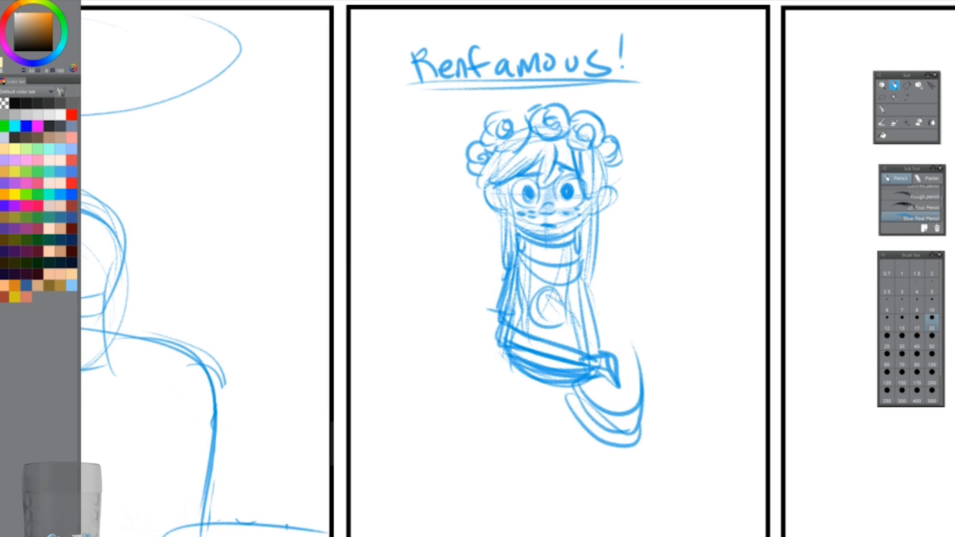
Draw the fingers of the girl's hand on her chest, the slanted arm lines and a pointed sleeve on each side
{"action": "left_click_drag", "start_coordinate": [569, 241], "coordinate": [545, 298]}
{"action": "left_click_drag", "start_coordinate": [547, 296], "coordinate": [552, 323]}
{"action": "left_click_drag", "start_coordinate": [577, 251], "coordinate": [610, 361]}
{"action": "left_click_drag", "start_coordinate": [532, 298], "coordinate": [560, 324]}
{"action": "left_click_drag", "start_coordinate": [564, 303], "coordinate": [603, 368]}
{"action": "left_click_drag", "start_coordinate": [579, 264], "coordinate": [606, 299]}
{"action": "left_click_drag", "start_coordinate": [512, 263], "coordinate": [482, 298]}
Sketch the girl's rounded lower body in overlapping curves below the belt
{"action": "left_click_drag", "start_coordinate": [502, 361], "coordinate": [532, 425]}
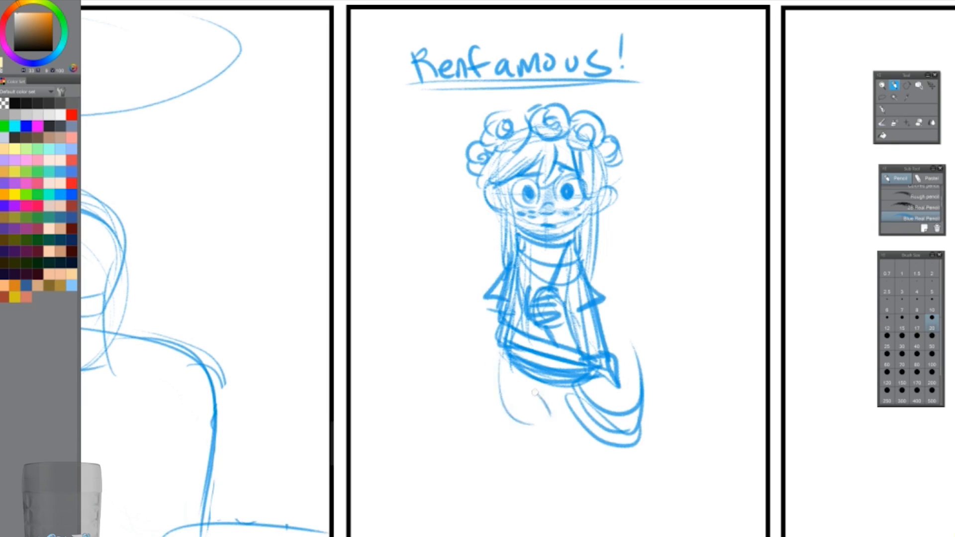
{"action": "left_click_drag", "start_coordinate": [502, 383], "coordinate": [584, 397]}
{"action": "left_click_drag", "start_coordinate": [477, 412], "coordinate": [555, 479]}
{"action": "left_click_drag", "start_coordinate": [500, 326], "coordinate": [497, 470]}
{"action": "mouse_move", "coordinate": [485, 423]}
{"action": "left_mouse_down"}
{"action": "mouse_move", "coordinate": [634, 470]}
{"action": "mouse_move", "coordinate": [594, 480]}
{"action": "left_mouse_up"}
Add long hair locks down both sides of the girl's head and short accent strokes beside her
{"action": "left_click_drag", "start_coordinate": [492, 194], "coordinate": [484, 293]}
{"action": "left_click_drag", "start_coordinate": [597, 214], "coordinate": [604, 299]}
{"action": "left_click_drag", "start_coordinate": [495, 207], "coordinate": [490, 283]}
{"action": "left_click_drag", "start_coordinate": [477, 172], "coordinate": [460, 209]}
{"action": "left_click_drag", "start_coordinate": [614, 159], "coordinate": [617, 203]}
{"action": "left_click_drag", "start_coordinate": [455, 255], "coordinate": [444, 264]}
{"action": "left_click_drag", "start_coordinate": [480, 268], "coordinate": [465, 283]}
Pencil several lines of hand lettering with exclamation marks beside the girl doodle
{"action": "mouse_move", "coordinate": [666, 240]}
{"action": "left_mouse_down"}
{"action": "mouse_move", "coordinate": [499, 250]}
{"action": "mouse_move", "coordinate": [481, 271]}
{"action": "left_mouse_up"}
{"action": "mouse_move", "coordinate": [647, 184]}
{"action": "left_mouse_down"}
{"action": "mouse_move", "coordinate": [671, 232]}
{"action": "mouse_move", "coordinate": [711, 231]}
{"action": "left_mouse_up"}
{"action": "left_click_drag", "start_coordinate": [711, 194], "coordinate": [761, 228]}
{"action": "left_click_drag", "start_coordinate": [778, 178], "coordinate": [769, 226]}
{"action": "left_click", "coordinate": [768, 240]}
{"action": "mouse_move", "coordinate": [313, 140]}
{"action": "left_mouse_down"}
{"action": "mouse_move", "coordinate": [358, 120]}
{"action": "mouse_move", "coordinate": [395, 132]}
{"action": "left_mouse_up"}
{"action": "left_click_drag", "start_coordinate": [643, 272], "coordinate": [656, 299]}
{"action": "left_click_drag", "start_coordinate": [664, 291], "coordinate": [772, 300]}
{"action": "left_click_drag", "start_coordinate": [784, 286], "coordinate": [803, 293]}
{"action": "left_click_drag", "start_coordinate": [646, 315], "coordinate": [689, 339]}
{"action": "left_click_drag", "start_coordinate": [694, 330], "coordinate": [709, 339]}
{"action": "left_click_drag", "start_coordinate": [716, 359], "coordinate": [694, 384]}
{"action": "left_click_drag", "start_coordinate": [721, 356], "coordinate": [791, 386]}
{"action": "left_click_drag", "start_coordinate": [801, 329], "coordinate": [797, 368]}
Erase the pencilled lettering and doodle areas with a large eraser at size 400
{"action": "key", "text": "e"}
{"action": "left_click", "coordinate": [931, 374]}
{"action": "left_click_drag", "start_coordinate": [796, 288], "coordinate": [726, 373]}
{"action": "mouse_move", "coordinate": [697, 209]}
{"action": "left_mouse_down"}
{"action": "mouse_move", "coordinate": [522, 160]}
{"action": "mouse_move", "coordinate": [484, 479]}
{"action": "left_mouse_up"}
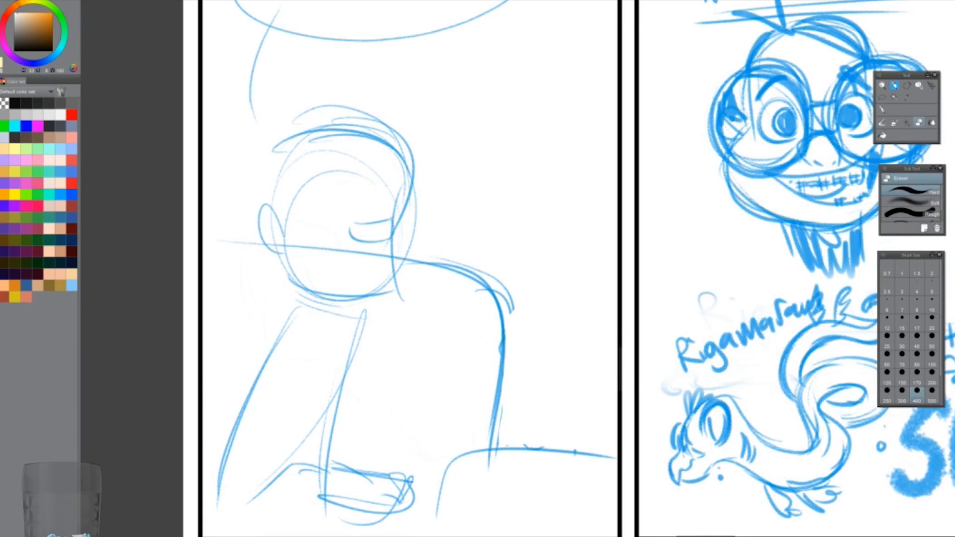
{"action": "left_click_drag", "start_coordinate": [409, 19], "coordinate": [527, 18]}
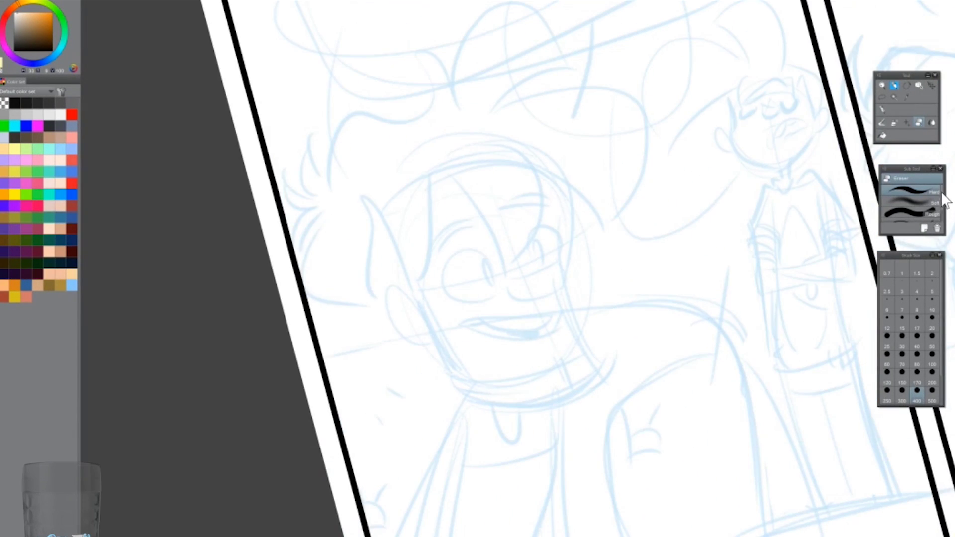
Choose the Manga Studio 4 inker pencil, set its brush size to 30 and move the brush size palette beside the drawing
{"action": "left_click", "coordinate": [941, 204]}
{"action": "left_click", "coordinate": [895, 86]}
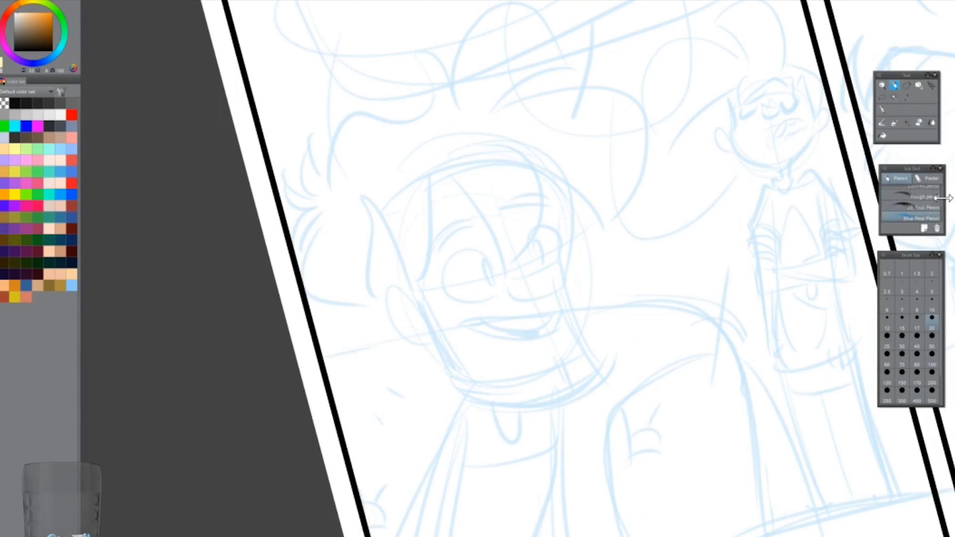
{"action": "left_click", "coordinate": [935, 205]}
{"action": "mouse_move", "coordinate": [909, 254]}
{"action": "left_mouse_down"}
{"action": "mouse_move", "coordinate": [825, 199]}
{"action": "mouse_move", "coordinate": [741, 18]}
{"action": "left_mouse_up"}
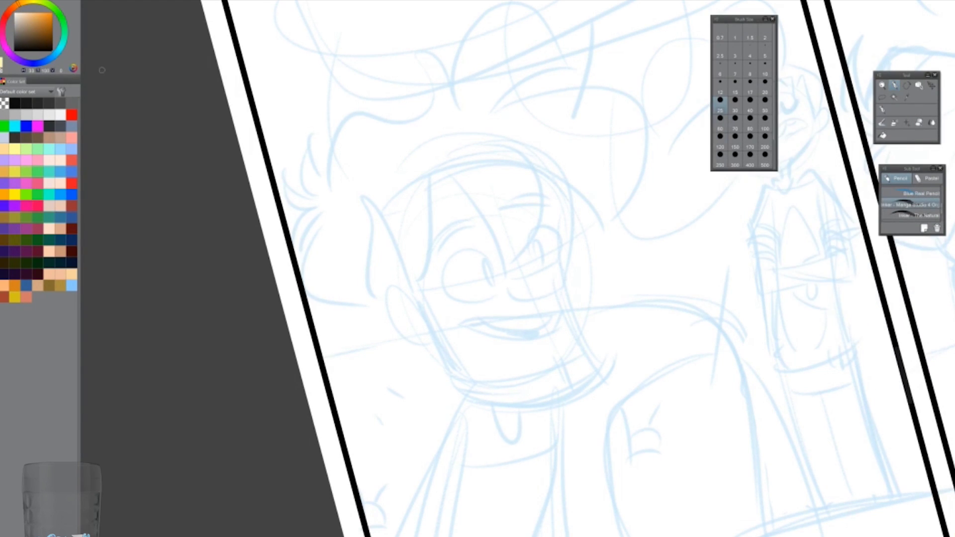
{"action": "left_click", "coordinate": [735, 105]}
{"action": "mouse_move", "coordinate": [422, 305]}
{"action": "left_mouse_down"}
{"action": "mouse_move", "coordinate": [457, 379]}
{"action": "mouse_move", "coordinate": [590, 362]}
{"action": "left_mouse_up"}
{"action": "key", "text": "ctrl+z"}
{"action": "mouse_move", "coordinate": [456, 382]}
{"action": "left_mouse_down"}
{"action": "mouse_move", "coordinate": [479, 394]}
{"action": "mouse_move", "coordinate": [597, 367]}
{"action": "left_mouse_up"}
{"action": "key", "text": "ctrl+z"}
{"action": "key", "text": "ctrl+z"}
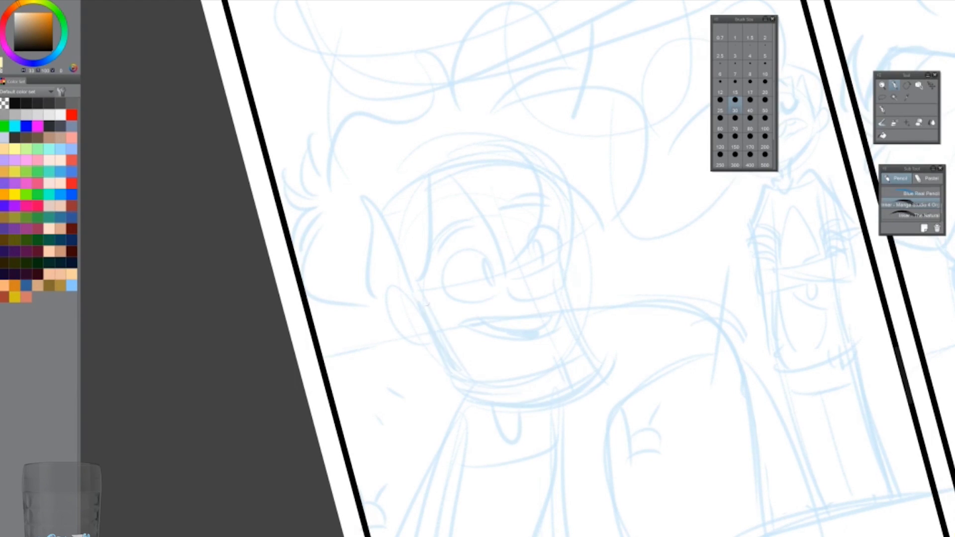
Ink the man's jawline, chin and pointed nose in black over the faded blue sketch of the first panel
{"action": "left_click_drag", "start_coordinate": [417, 297], "coordinate": [464, 386]}
{"action": "mouse_move", "coordinate": [467, 391]}
{"action": "left_mouse_down"}
{"action": "mouse_move", "coordinate": [596, 368]}
{"action": "mouse_move", "coordinate": [560, 290]}
{"action": "left_mouse_up"}
{"action": "mouse_move", "coordinate": [535, 174]}
{"action": "left_mouse_down"}
{"action": "mouse_move", "coordinate": [562, 263]}
{"action": "mouse_move", "coordinate": [515, 282]}
{"action": "left_mouse_up"}
{"action": "left_click_drag", "start_coordinate": [515, 286], "coordinate": [561, 285]}
{"action": "mouse_move", "coordinate": [478, 251]}
{"action": "left_mouse_down"}
{"action": "mouse_move", "coordinate": [489, 299]}
{"action": "mouse_move", "coordinate": [478, 326]}
{"action": "left_mouse_up"}
{"action": "key", "text": "ctrl+z"}
Ink the pointed bangs falling over the man's forehead and the large hair lock curving past his brow
{"action": "scroll", "coordinate": [612, 274], "scroll_direction": "down", "scroll_amount": 2}
{"action": "left_click_drag", "start_coordinate": [482, 215], "coordinate": [530, 274]}
{"action": "left_click_drag", "start_coordinate": [560, 223], "coordinate": [532, 274]}
{"action": "key", "text": "ctrl+z"}
{"action": "key", "text": "ctrl+z"}
{"action": "left_click_drag", "start_coordinate": [476, 213], "coordinate": [530, 276]}
{"action": "left_click_drag", "start_coordinate": [541, 194], "coordinate": [531, 276]}
{"action": "left_click_drag", "start_coordinate": [543, 194], "coordinate": [605, 250]}
{"action": "left_click_drag", "start_coordinate": [541, 148], "coordinate": [606, 251]}
{"action": "key", "text": "ctrl+z"}
{"action": "mouse_move", "coordinate": [606, 252]}
{"action": "left_mouse_down"}
{"action": "mouse_move", "coordinate": [627, 159]}
{"action": "mouse_move", "coordinate": [541, 147]}
{"action": "left_mouse_up"}
Ink the back hair outline, the ear and the sideburn, and fill the sideburn solid black
{"action": "mouse_move", "coordinate": [499, 130]}
{"action": "left_mouse_down"}
{"action": "mouse_move", "coordinate": [601, 128]}
{"action": "mouse_move", "coordinate": [396, 204]}
{"action": "mouse_move", "coordinate": [364, 189]}
{"action": "left_mouse_up"}
{"action": "left_click_drag", "start_coordinate": [391, 221], "coordinate": [441, 300]}
{"action": "key", "text": "ctrl+z"}
{"action": "key", "text": "ctrl+z"}
{"action": "mouse_move", "coordinate": [475, 213]}
{"action": "left_mouse_down"}
{"action": "mouse_move", "coordinate": [465, 294]}
{"action": "mouse_move", "coordinate": [502, 350]}
{"action": "left_mouse_up"}
{"action": "key", "text": "ctrl+z"}
{"action": "key", "text": "ctrl+z"}
{"action": "key", "text": "g"}
{"action": "left_click", "coordinate": [441, 268]}
{"action": "key", "text": "p"}
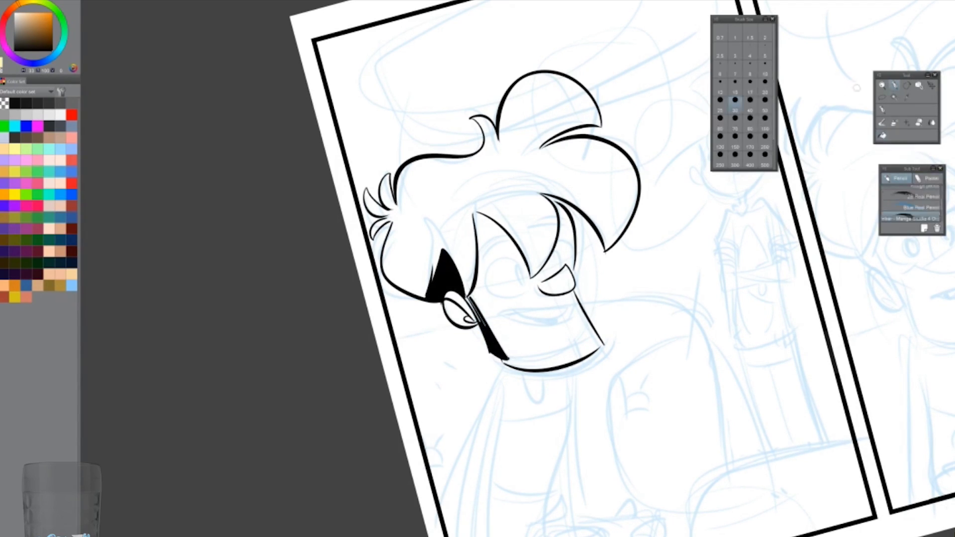
Ink the man's two eyes with their pupils, undoing the strokes that miss the sketch
{"action": "key", "text": "ctrl+z"}
{"action": "left_click_drag", "start_coordinate": [578, 335], "coordinate": [580, 352]}
{"action": "key", "text": "ctrl+z"}
{"action": "key", "text": "ctrl+z"}
{"action": "key", "text": "ctrl+z"}
{"action": "left_click_drag", "start_coordinate": [525, 285], "coordinate": [526, 279]}
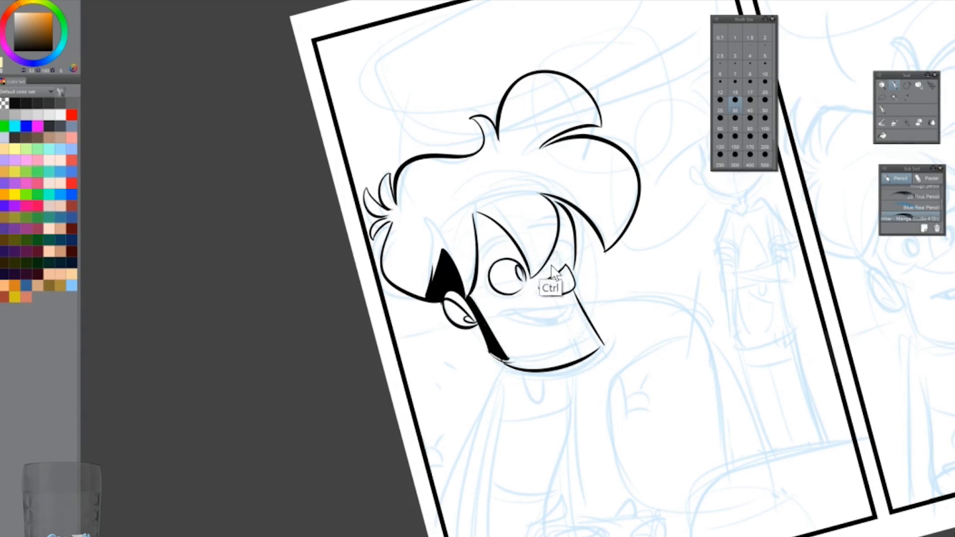
{"action": "left_click_drag", "start_coordinate": [546, 273], "coordinate": [564, 269]}
Ink the man's eyebrows and brow creases, and erase the hair line crossing the near eyebrow at eraser size 20
{"action": "left_click_drag", "start_coordinate": [486, 262], "coordinate": [526, 236]}
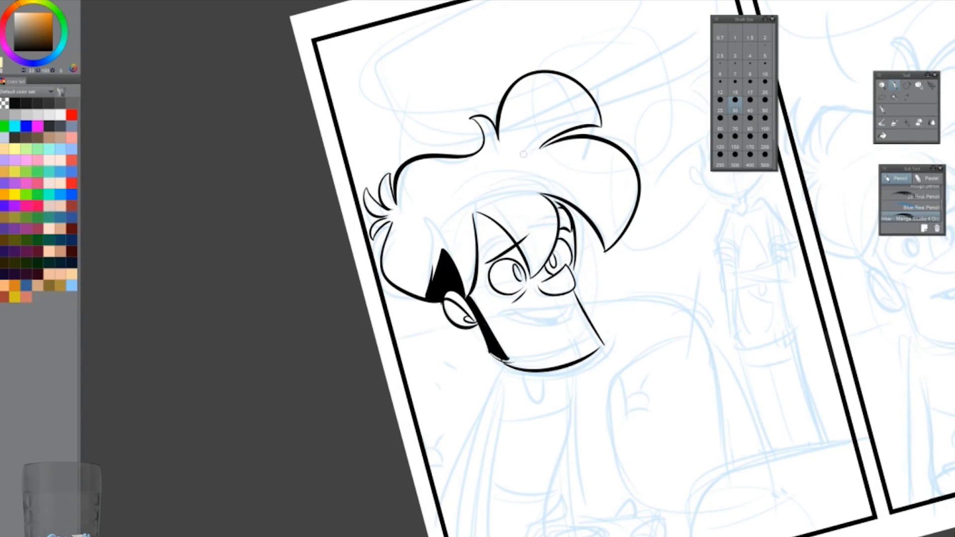
{"action": "left_click_drag", "start_coordinate": [527, 234], "coordinate": [519, 213]}
{"action": "mouse_move", "coordinate": [484, 251]}
{"action": "left_mouse_down"}
{"action": "mouse_move", "coordinate": [517, 226]}
{"action": "mouse_move", "coordinate": [520, 262]}
{"action": "left_mouse_up"}
{"action": "mouse_move", "coordinate": [525, 221]}
{"action": "left_mouse_down"}
{"action": "mouse_move", "coordinate": [517, 203]}
{"action": "mouse_move", "coordinate": [549, 231]}
{"action": "left_mouse_up"}
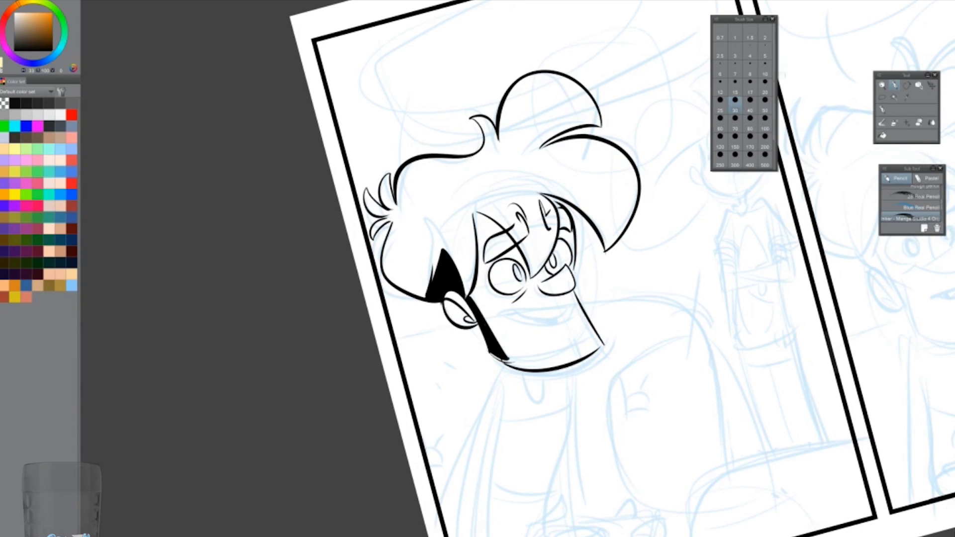
{"action": "left_click", "coordinate": [894, 125]}
{"action": "left_click", "coordinate": [765, 83]}
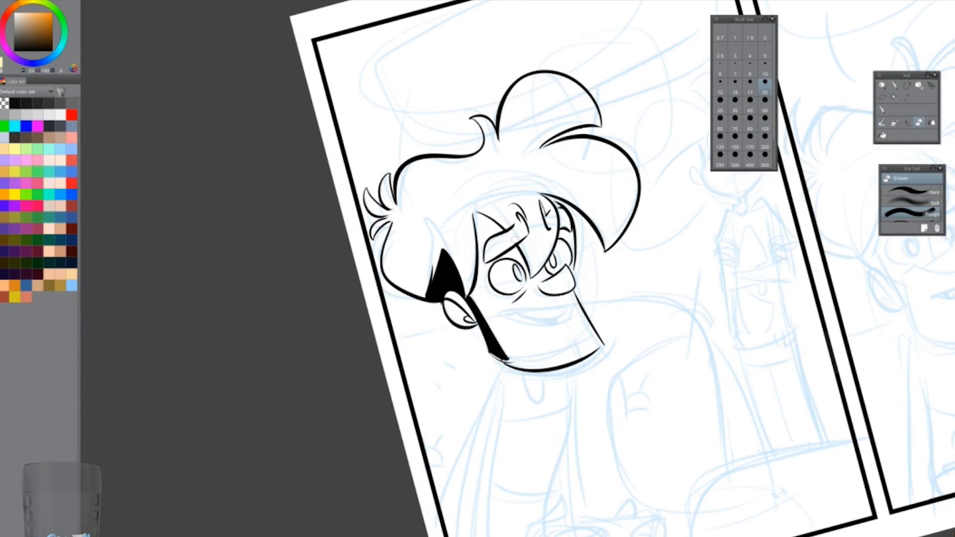
Ink the man's open smiling mouth with its upper teeth and a black interior
{"action": "key", "text": "p"}
{"action": "left_click_drag", "start_coordinate": [495, 315], "coordinate": [574, 306]}
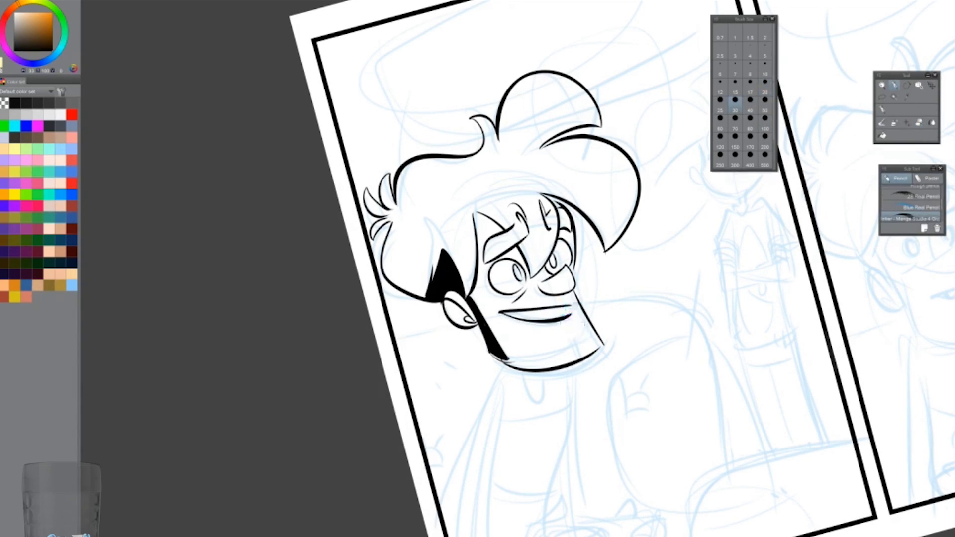
{"action": "left_click_drag", "start_coordinate": [500, 319], "coordinate": [570, 309]}
{"action": "key", "text": "ctrl+z"}
{"action": "left_click_drag", "start_coordinate": [509, 321], "coordinate": [560, 310]}
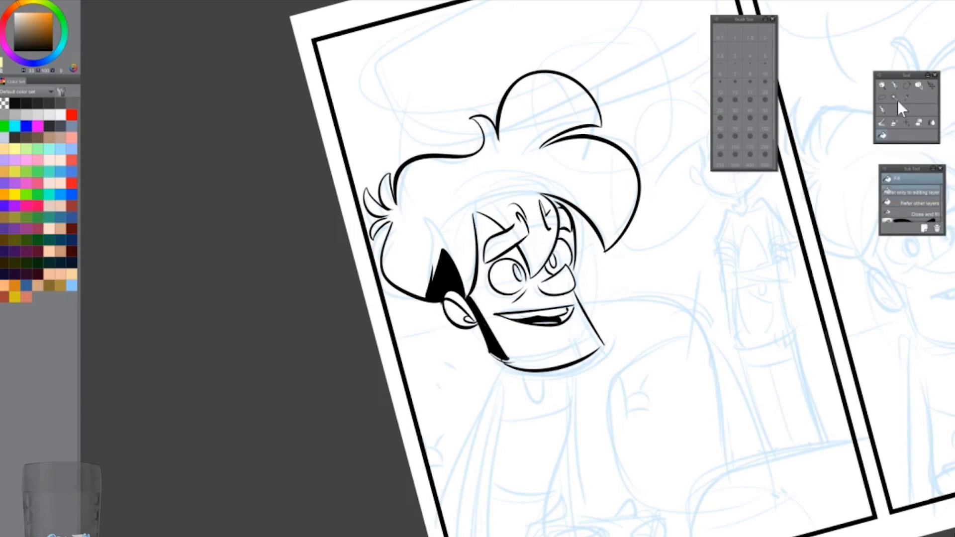
Ink the small beard shape under the chin and the long outlines of the torso and both arms
{"action": "left_click_drag", "start_coordinate": [526, 373], "coordinate": [546, 392]}
{"action": "mouse_move", "coordinate": [508, 367]}
{"action": "left_mouse_down"}
{"action": "mouse_move", "coordinate": [445, 516]}
{"action": "mouse_move", "coordinate": [492, 536]}
{"action": "left_mouse_up"}
{"action": "left_click_drag", "start_coordinate": [574, 384], "coordinate": [548, 517]}
{"action": "left_click_drag", "start_coordinate": [576, 368], "coordinate": [590, 520]}
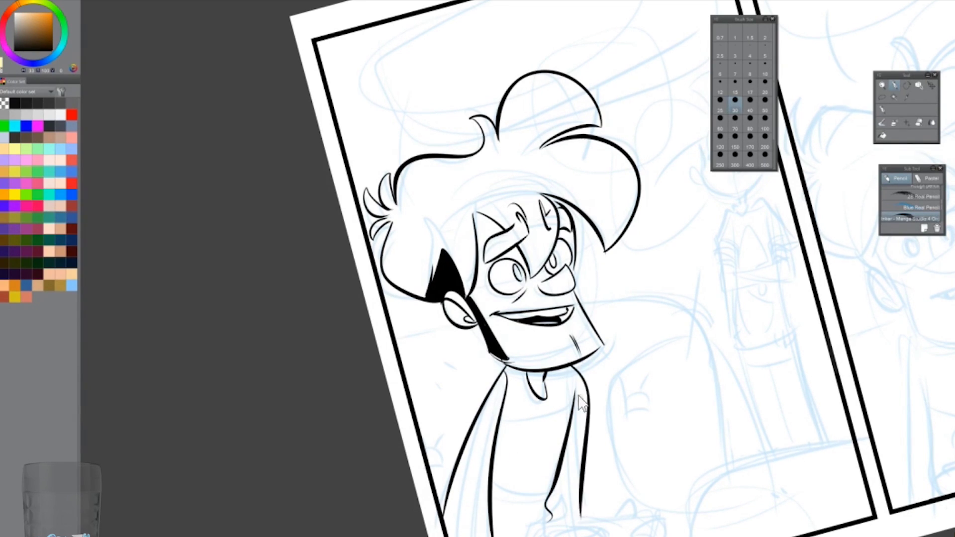
{"action": "left_click_drag", "start_coordinate": [569, 472], "coordinate": [565, 526]}
{"action": "left_click_drag", "start_coordinate": [597, 348], "coordinate": [556, 154]}
Ink the long side lines of the near sleeve and torso, redoing strokes until they follow the sketch
{"action": "left_click", "coordinate": [918, 123]}
{"action": "left_click_drag", "start_coordinate": [463, 181], "coordinate": [448, 367]}
{"action": "key", "text": "p"}
{"action": "mouse_move", "coordinate": [468, 211]}
{"action": "left_mouse_down"}
{"action": "mouse_move", "coordinate": [427, 393]}
{"action": "mouse_move", "coordinate": [437, 400]}
{"action": "left_mouse_up"}
{"action": "key", "text": "ctrl+z"}
{"action": "key", "text": "ctrl+z"}
{"action": "left_click_drag", "start_coordinate": [480, 243], "coordinate": [451, 393]}
{"action": "key", "text": "ctrl+z"}
{"action": "left_click_drag", "start_coordinate": [468, 188], "coordinate": [443, 391]}
{"action": "left_click_drag", "start_coordinate": [427, 245], "coordinate": [415, 388]}
Ink the bent elbow, forearm and sleeve cuff of the near arm above the panel's bottom border
{"action": "left_click_drag", "start_coordinate": [484, 370], "coordinate": [429, 403]}
{"action": "key", "text": "ctrl+z"}
{"action": "left_click_drag", "start_coordinate": [476, 364], "coordinate": [485, 401]}
{"action": "left_click_drag", "start_coordinate": [425, 395], "coordinate": [497, 405]}
{"action": "mouse_move", "coordinate": [472, 375]}
{"action": "left_mouse_down"}
{"action": "mouse_move", "coordinate": [440, 371]}
{"action": "mouse_move", "coordinate": [432, 393]}
{"action": "left_mouse_up"}
{"action": "key", "text": "ctrl+z"}
{"action": "key", "text": "ctrl+z"}
{"action": "key", "text": "ctrl+z"}
{"action": "key", "text": "ctrl+z"}
{"action": "mouse_move", "coordinate": [454, 381]}
{"action": "left_mouse_down"}
{"action": "mouse_move", "coordinate": [442, 390]}
{"action": "mouse_move", "coordinate": [481, 369]}
{"action": "left_mouse_up"}
{"action": "mouse_move", "coordinate": [482, 356]}
{"action": "left_mouse_down"}
{"action": "mouse_move", "coordinate": [496, 403]}
{"action": "mouse_move", "coordinate": [414, 413]}
{"action": "left_mouse_up"}
{"action": "left_click_drag", "start_coordinate": [428, 243], "coordinate": [408, 387]}
Ink the top edge of the game controller and the near hand with its thumb and curled fingers
{"action": "mouse_move", "coordinate": [494, 341]}
{"action": "left_mouse_down"}
{"action": "mouse_move", "coordinate": [480, 371]}
{"action": "mouse_move", "coordinate": [529, 327]}
{"action": "mouse_move", "coordinate": [521, 332]}
{"action": "mouse_move", "coordinate": [619, 329]}
{"action": "left_mouse_up"}
{"action": "key", "text": "e"}
{"action": "key", "text": "p"}
{"action": "mouse_move", "coordinate": [529, 345]}
{"action": "left_mouse_down"}
{"action": "mouse_move", "coordinate": [566, 364]}
{"action": "mouse_move", "coordinate": [538, 398]}
{"action": "left_mouse_up"}
{"action": "key", "text": "ctrl+z"}
{"action": "mouse_move", "coordinate": [492, 388]}
{"action": "left_mouse_down"}
{"action": "mouse_move", "coordinate": [509, 402]}
{"action": "mouse_move", "coordinate": [543, 396]}
{"action": "left_mouse_up"}
{"action": "key", "text": "ctrl+z"}
{"action": "key", "text": "ctrl+z"}
{"action": "key", "text": "ctrl+z"}
{"action": "key", "text": "ctrl+z"}
{"action": "mouse_move", "coordinate": [520, 354]}
{"action": "left_mouse_down"}
{"action": "mouse_move", "coordinate": [557, 364]}
{"action": "mouse_move", "coordinate": [555, 384]}
{"action": "left_mouse_up"}
{"action": "key", "text": "ctrl+z"}
{"action": "left_click_drag", "start_coordinate": [501, 384], "coordinate": [544, 398]}
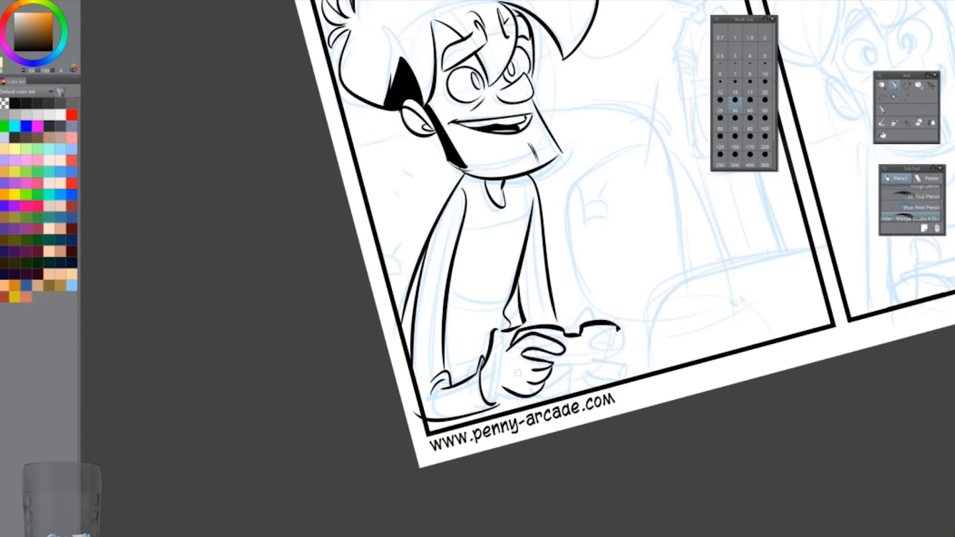
{"action": "left_click_drag", "start_coordinate": [484, 383], "coordinate": [522, 397]}
Close the game controller's outline and fill its body and grips solid black
{"action": "mouse_move", "coordinate": [525, 359]}
{"action": "left_mouse_down"}
{"action": "mouse_move", "coordinate": [557, 385]}
{"action": "mouse_move", "coordinate": [597, 359]}
{"action": "mouse_move", "coordinate": [618, 327]}
{"action": "left_mouse_up"}
{"action": "key", "text": "ctrl+z"}
{"action": "left_click", "coordinate": [883, 135]}
{"action": "left_click", "coordinate": [599, 343]}
{"action": "left_click", "coordinate": [540, 359]}
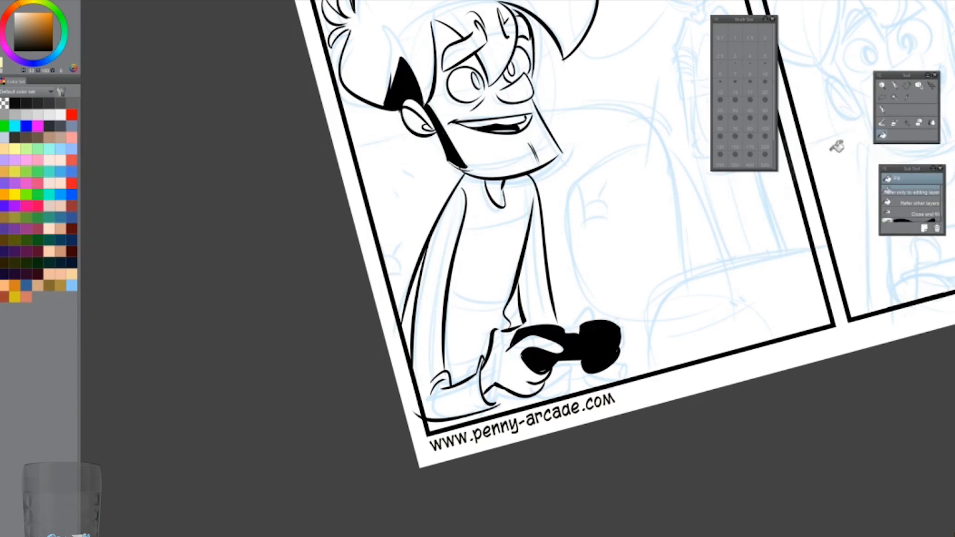
Rework the near hand's curled fingers below the controller's black grip
{"action": "key", "text": "e"}
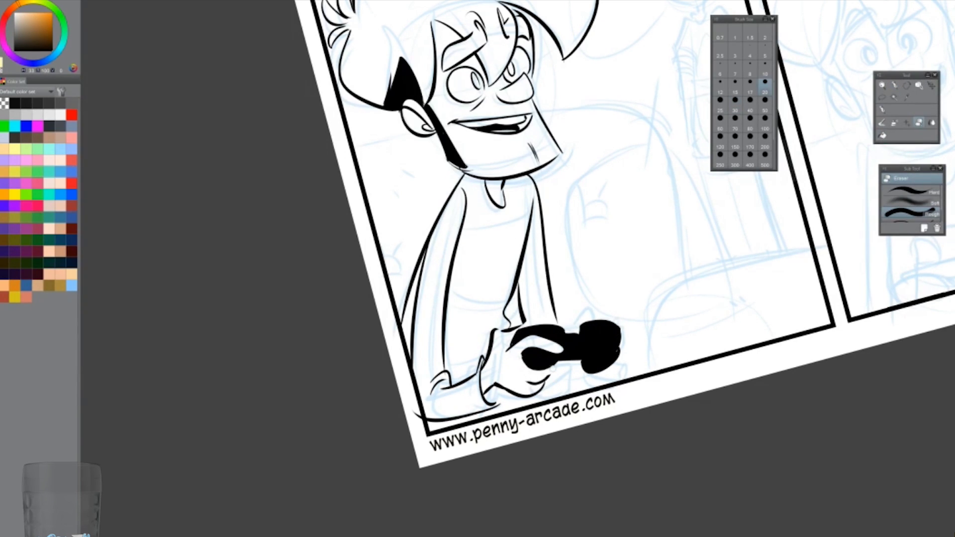
{"action": "key", "text": "p"}
{"action": "key", "text": "ctrl+z"}
{"action": "left_click_drag", "start_coordinate": [526, 363], "coordinate": [567, 384]}
{"action": "key", "text": "ctrl+z"}
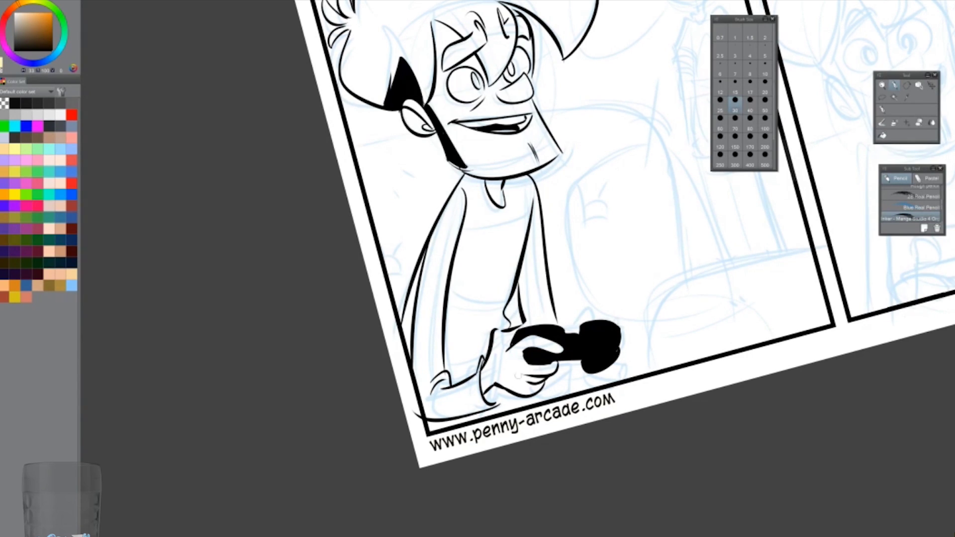
Carve the far hand's thumb out of the controller's black grip and ink its outline
{"action": "key", "text": "e"}
{"action": "key", "text": "p"}
{"action": "key", "text": "e"}
{"action": "mouse_move", "coordinate": [619, 327]}
{"action": "left_mouse_down"}
{"action": "mouse_move", "coordinate": [617, 349]}
{"action": "mouse_move", "coordinate": [592, 368]}
{"action": "mouse_move", "coordinate": [621, 348]}
{"action": "left_mouse_up"}
{"action": "key", "text": "p"}
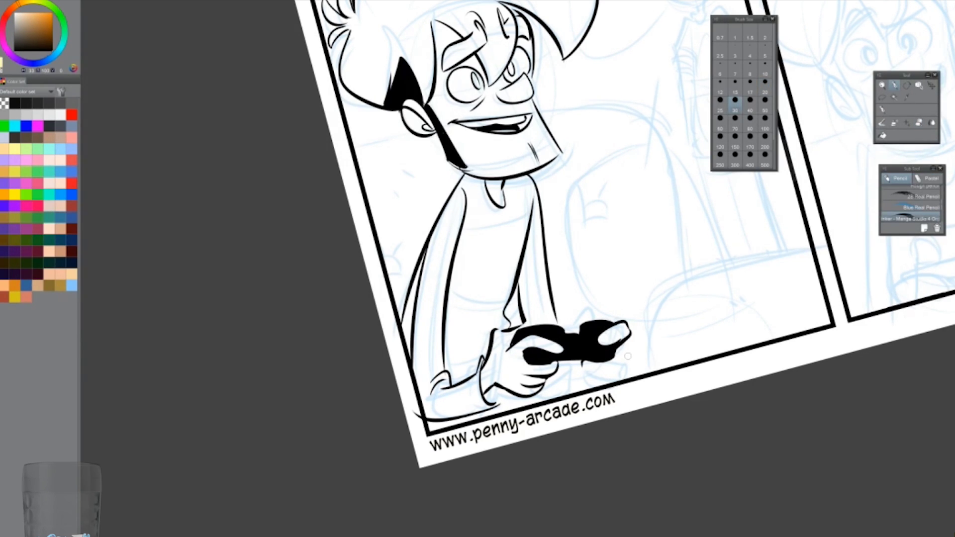
Ink the far hand's fingers around the controller and add the light strip across its centre
{"action": "mouse_move", "coordinate": [624, 354]}
{"action": "left_mouse_down"}
{"action": "mouse_move", "coordinate": [585, 378]}
{"action": "mouse_move", "coordinate": [614, 376]}
{"action": "mouse_move", "coordinate": [582, 375]}
{"action": "left_mouse_up"}
{"action": "key", "text": "ctrl+z"}
{"action": "key", "text": "ctrl+z"}
{"action": "key", "text": "ctrl+z"}
{"action": "mouse_move", "coordinate": [603, 320]}
{"action": "left_mouse_down"}
{"action": "mouse_move", "coordinate": [590, 338]}
{"action": "mouse_move", "coordinate": [606, 337]}
{"action": "mouse_move", "coordinate": [572, 356]}
{"action": "mouse_move", "coordinate": [561, 385]}
{"action": "left_mouse_up"}
{"action": "key", "text": "e"}
{"action": "key", "text": "p"}
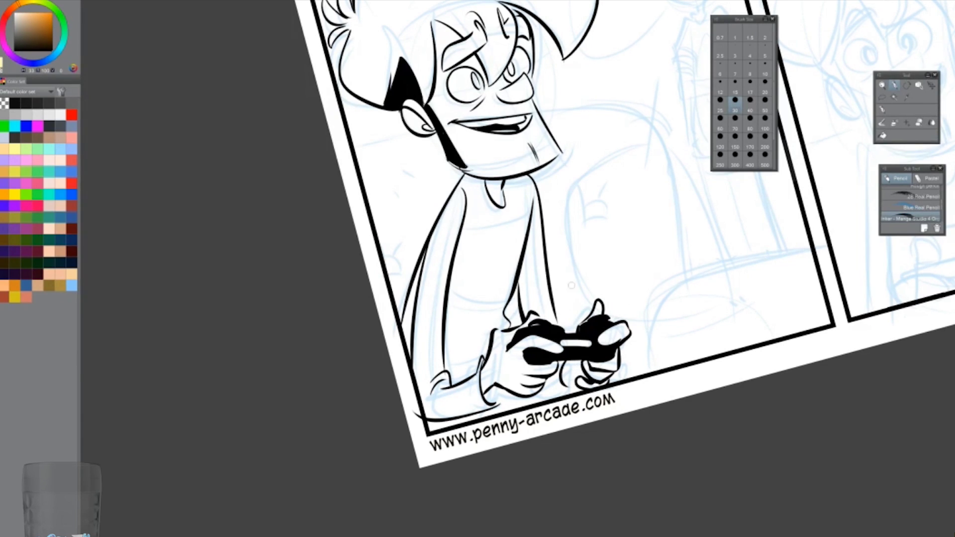
Ink the curved bands across the shirt's chest and waist and the hem line above the forearm
{"action": "left_click_drag", "start_coordinate": [463, 216], "coordinate": [527, 223]}
{"action": "left_click_drag", "start_coordinate": [445, 358], "coordinate": [476, 372]}
{"action": "left_click_drag", "start_coordinate": [453, 312], "coordinate": [515, 328]}
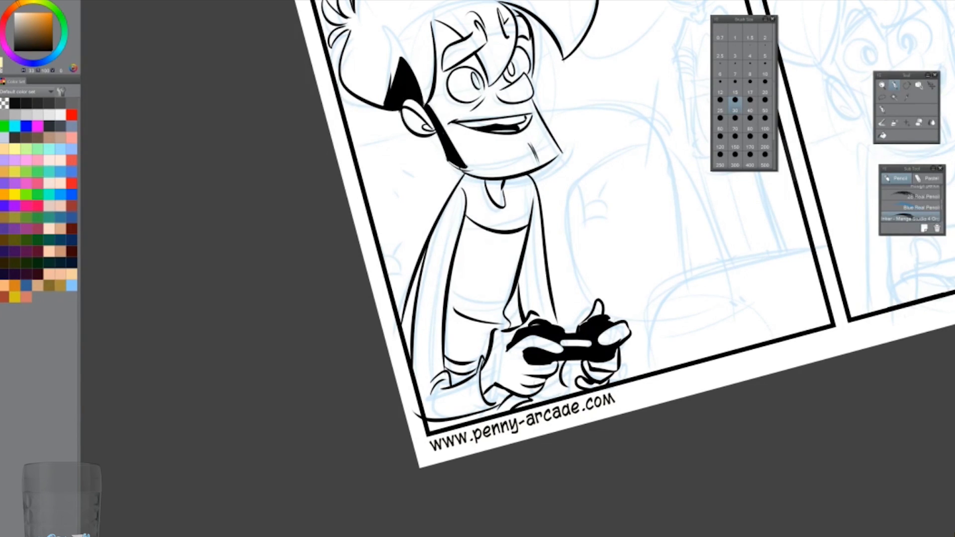
Ink the curved leg and knee lines below the seated character's hands along the first panel's lower border
{"action": "left_click_drag", "start_coordinate": [531, 397], "coordinate": [559, 386]}
{"action": "mouse_move", "coordinate": [624, 367]}
{"action": "left_mouse_down"}
{"action": "mouse_move", "coordinate": [685, 357]}
{"action": "mouse_move", "coordinate": [703, 366]}
{"action": "left_mouse_up"}
{"action": "left_click_drag", "start_coordinate": [472, 416], "coordinate": [545, 399]}
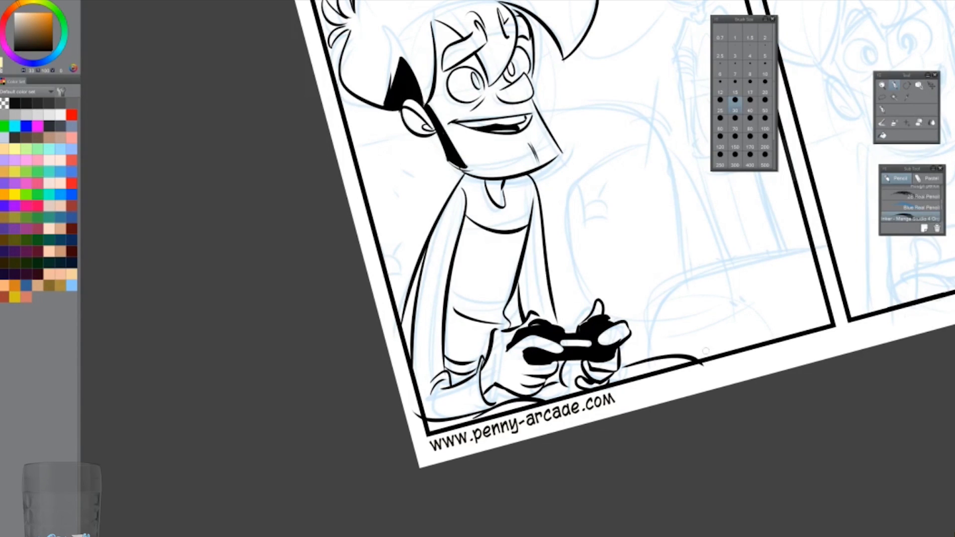
{"action": "left_click", "coordinate": [918, 123]}
Ink the couch back, armrest and tufted creases around the seated character, using brush size 20 from the armrest on
{"action": "key", "text": "p"}
{"action": "scroll", "coordinate": [414, 348], "scroll_direction": "up", "scroll_amount": 2}
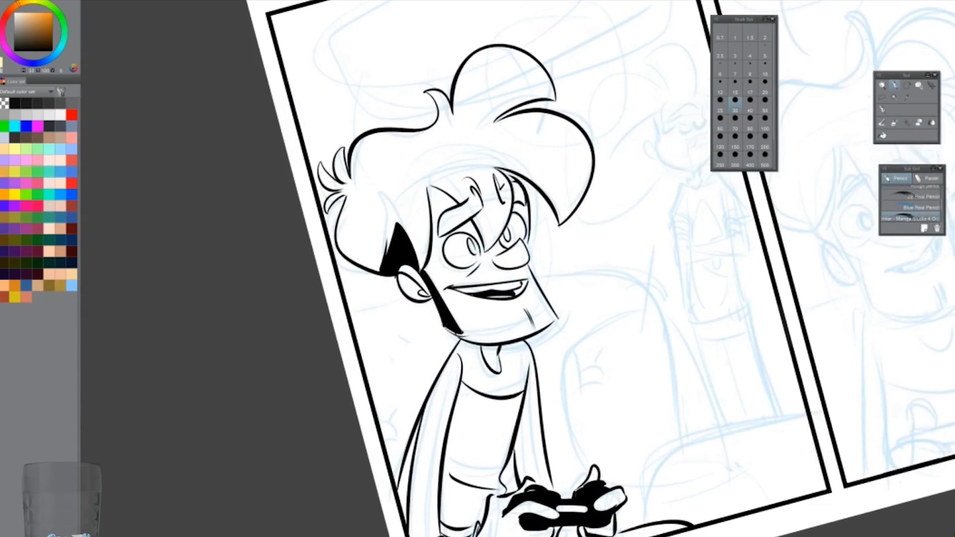
{"action": "left_click_drag", "start_coordinate": [465, 258], "coordinate": [407, 267]}
{"action": "mouse_move", "coordinate": [592, 228]}
{"action": "left_mouse_down"}
{"action": "mouse_move", "coordinate": [699, 230]}
{"action": "mouse_move", "coordinate": [737, 393]}
{"action": "left_mouse_up"}
{"action": "left_click", "coordinate": [765, 84]}
{"action": "left_click_drag", "start_coordinate": [870, 371], "coordinate": [704, 467]}
{"action": "mouse_move", "coordinate": [640, 309]}
{"action": "left_mouse_down"}
{"action": "mouse_move", "coordinate": [647, 331]}
{"action": "mouse_move", "coordinate": [663, 311]}
{"action": "left_mouse_up"}
{"action": "mouse_move", "coordinate": [439, 348]}
{"action": "left_mouse_down"}
{"action": "mouse_move", "coordinate": [446, 368]}
{"action": "mouse_move", "coordinate": [459, 348]}
{"action": "left_mouse_up"}
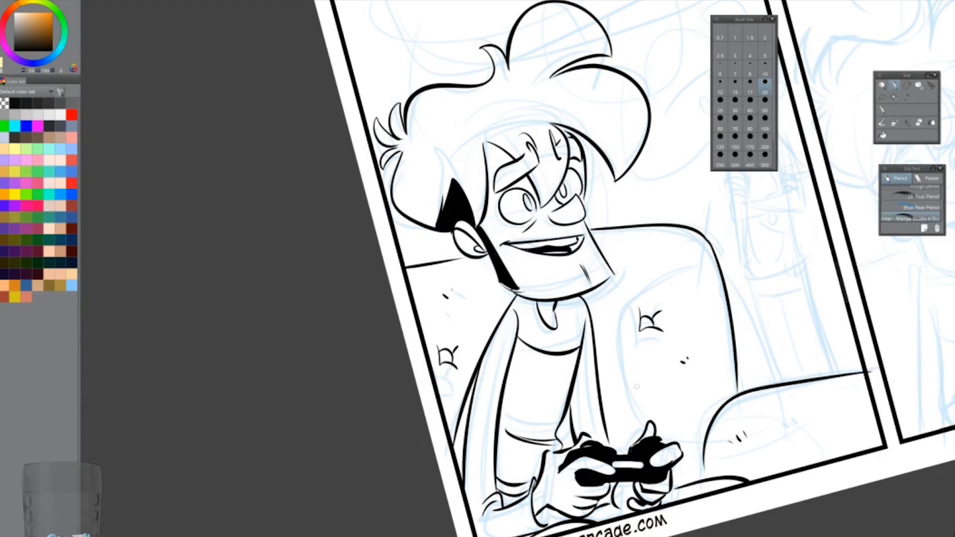
Ink the jaw, ear and open grin of the character standing in the first panel's background
{"action": "left_click_drag", "start_coordinate": [519, 341], "coordinate": [576, 353]}
{"action": "key", "text": "ctrl+z"}
{"action": "left_click_drag", "start_coordinate": [481, 221], "coordinate": [503, 263]}
{"action": "mouse_move", "coordinate": [758, 174]}
{"action": "left_mouse_down"}
{"action": "mouse_move", "coordinate": [542, 214]}
{"action": "mouse_move", "coordinate": [519, 227]}
{"action": "left_mouse_up"}
{"action": "mouse_move", "coordinate": [473, 150]}
{"action": "left_mouse_down"}
{"action": "mouse_move", "coordinate": [510, 180]}
{"action": "mouse_move", "coordinate": [542, 153]}
{"action": "mouse_move", "coordinate": [547, 131]}
{"action": "mouse_move", "coordinate": [508, 145]}
{"action": "left_mouse_up"}
{"action": "key", "text": "ctrl+z"}
{"action": "left_click_drag", "start_coordinate": [501, 167], "coordinate": [529, 142]}
{"action": "key", "text": "ctrl+z"}
{"action": "key", "text": "ctrl+z"}
{"action": "key", "text": "ctrl+z"}
{"action": "left_click_drag", "start_coordinate": [497, 158], "coordinate": [524, 150]}
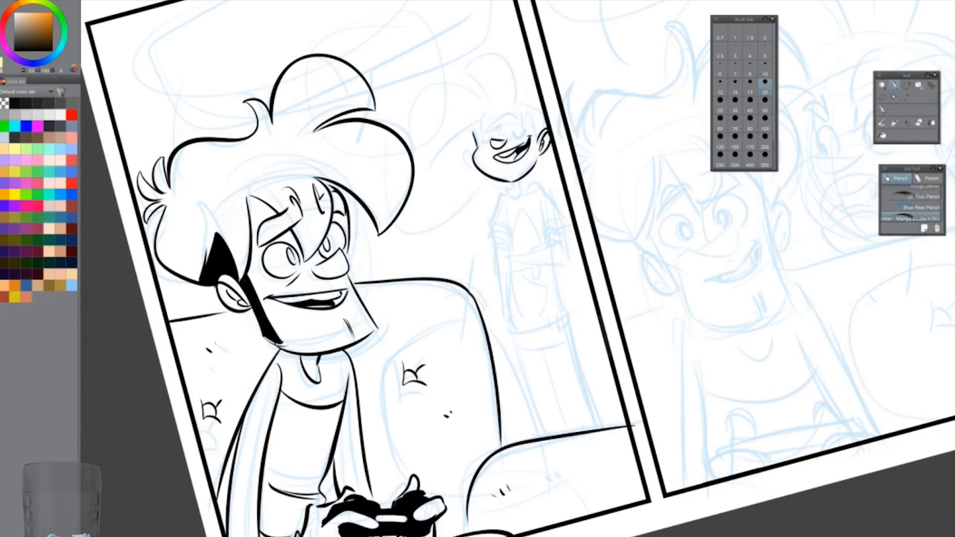
Ink the standing character's nose, closed eyes and the dark hairline marks over the forehead
{"action": "mouse_move", "coordinate": [515, 134]}
{"action": "left_mouse_down"}
{"action": "mouse_move", "coordinate": [528, 128]}
{"action": "mouse_move", "coordinate": [495, 110]}
{"action": "mouse_move", "coordinate": [506, 113]}
{"action": "left_mouse_up"}
{"action": "key", "text": "ctrl+z"}
{"action": "left_click_drag", "start_coordinate": [512, 116], "coordinate": [538, 119]}
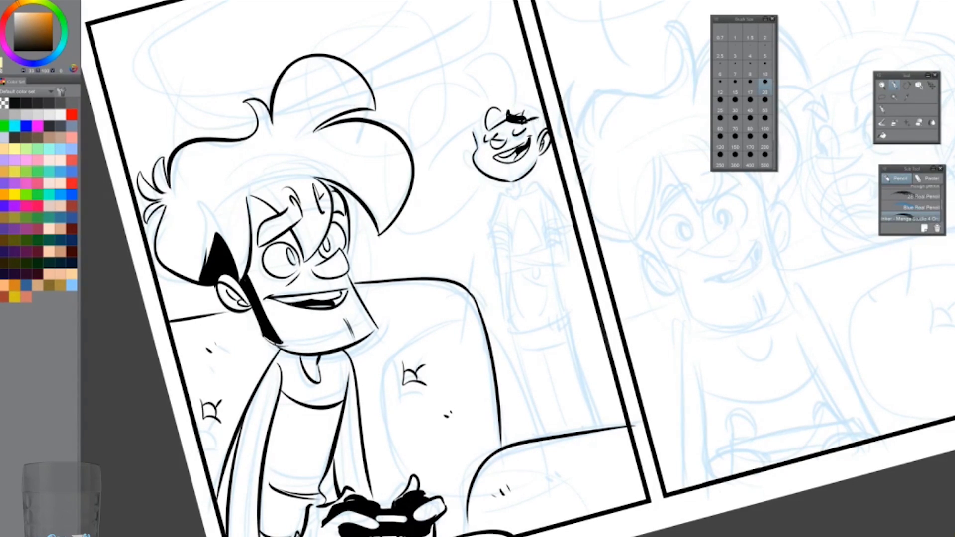
Outline the standing character's large swept-up hair and fill it with black
{"action": "left_click_drag", "start_coordinate": [481, 97], "coordinate": [448, 177]}
{"action": "key", "text": "ctrl+z"}
{"action": "left_click_drag", "start_coordinate": [481, 97], "coordinate": [447, 177]}
{"action": "mouse_move", "coordinate": [459, 70]}
{"action": "left_mouse_down"}
{"action": "mouse_move", "coordinate": [482, 94]}
{"action": "mouse_move", "coordinate": [513, 99]}
{"action": "left_mouse_up"}
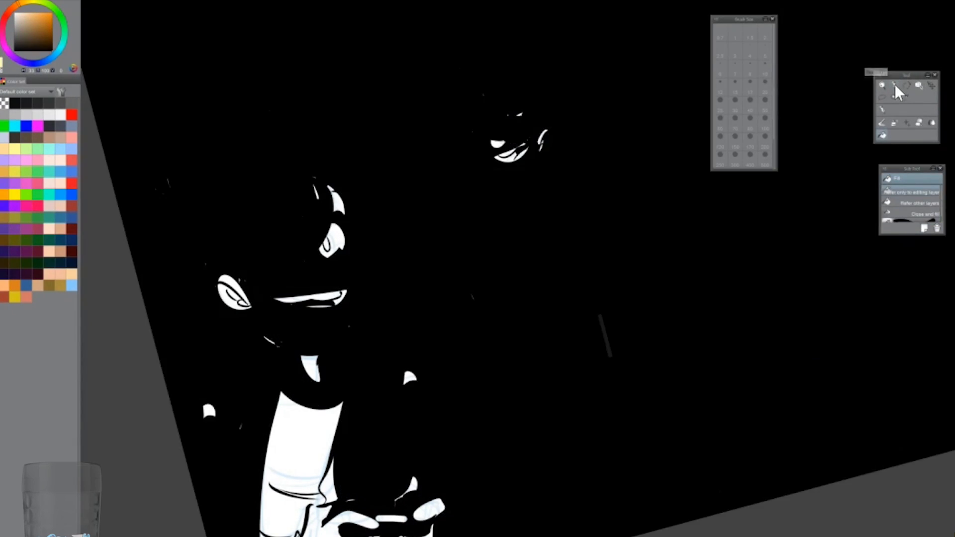
{"action": "key", "text": "g"}
{"action": "left_click", "coordinate": [480, 123]}
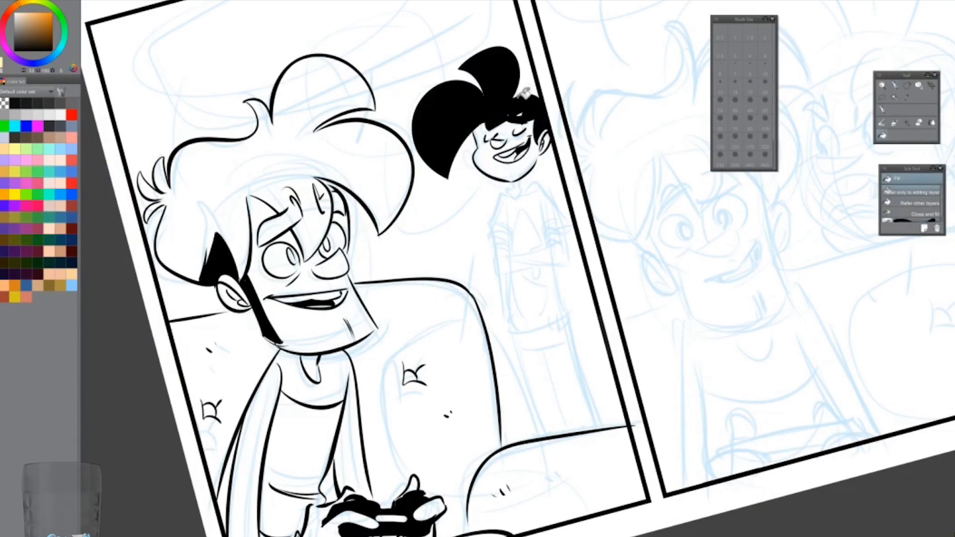
Erase the excess black over the standing character's forehead to define the eyebrow and hairline
{"action": "left_click", "coordinate": [919, 122]}
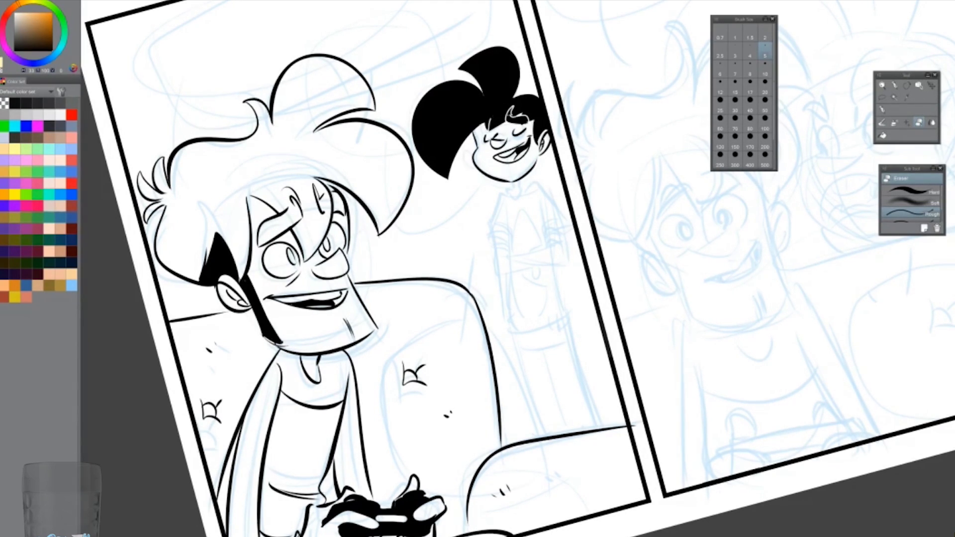
{"action": "key", "text": "p"}
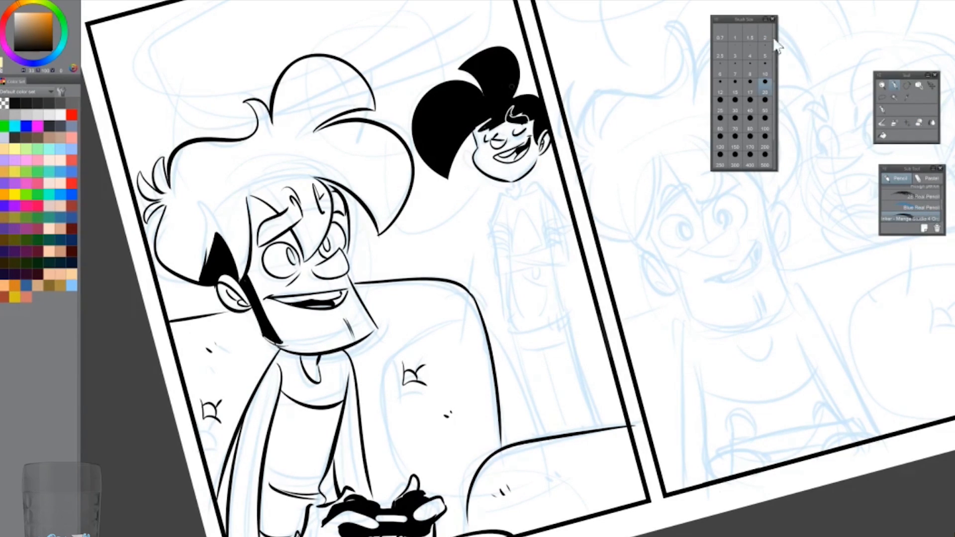
{"action": "key", "text": "e"}
Ink the standing character's neck, T-shirt outline, sleeves and crossed arms, redoing the strokes that miss the sketch
{"action": "key", "text": "p"}
{"action": "mouse_move", "coordinate": [510, 182]}
{"action": "left_mouse_down"}
{"action": "mouse_move", "coordinate": [487, 224]}
{"action": "mouse_move", "coordinate": [564, 220]}
{"action": "mouse_move", "coordinate": [495, 245]}
{"action": "mouse_move", "coordinate": [488, 238]}
{"action": "mouse_move", "coordinate": [534, 264]}
{"action": "mouse_move", "coordinate": [514, 298]}
{"action": "left_mouse_up"}
{"action": "key", "text": "ctrl+z"}
{"action": "key", "text": "ctrl+z"}
{"action": "mouse_move", "coordinate": [492, 244]}
{"action": "left_mouse_down"}
{"action": "mouse_move", "coordinate": [547, 243]}
{"action": "mouse_move", "coordinate": [555, 230]}
{"action": "left_mouse_up"}
{"action": "key", "text": "ctrl+z"}
{"action": "key", "text": "ctrl+z"}
{"action": "left_click_drag", "start_coordinate": [528, 269], "coordinate": [579, 261]}
{"action": "mouse_move", "coordinate": [567, 228]}
{"action": "left_mouse_down"}
{"action": "mouse_move", "coordinate": [578, 265]}
{"action": "mouse_move", "coordinate": [570, 231]}
{"action": "left_mouse_up"}
{"action": "key", "text": "ctrl+z"}
{"action": "key", "text": "ctrl+z"}
{"action": "key", "text": "ctrl+z"}
{"action": "left_click_drag", "start_coordinate": [528, 268], "coordinate": [579, 260]}
{"action": "left_click_drag", "start_coordinate": [559, 227], "coordinate": [579, 259]}
Draw the emblem on the standing character's T-shirt above and below the crossed arms and fill it with black
{"action": "left_click_drag", "start_coordinate": [536, 218], "coordinate": [518, 235]}
{"action": "left_click_drag", "start_coordinate": [519, 283], "coordinate": [546, 287]}
{"action": "key", "text": "g"}
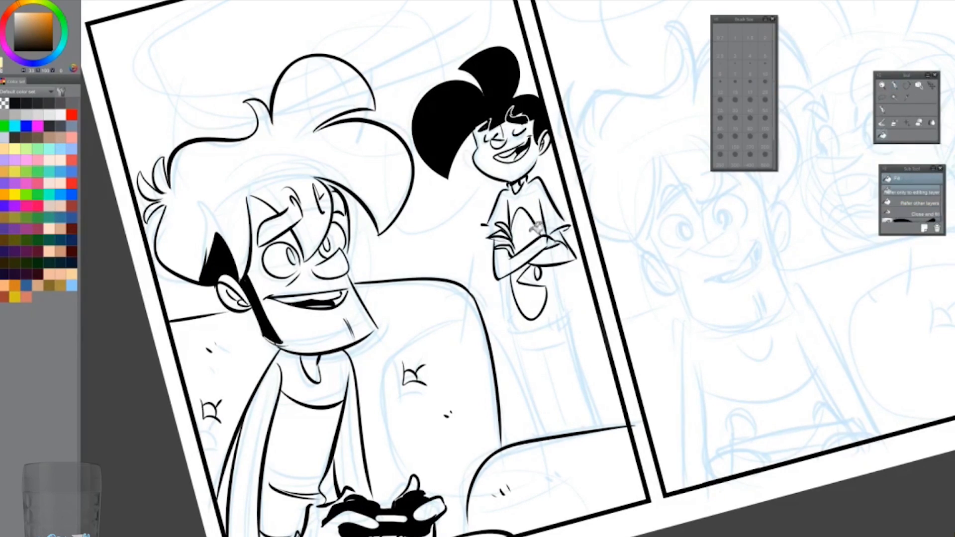
{"action": "left_click_drag", "start_coordinate": [522, 209], "coordinate": [520, 212]}
Ink the standing character's shirt hem, belt details and trouser legs down to the armrest, and set the eraser size to 40
{"action": "key", "text": "p"}
{"action": "mouse_move", "coordinate": [515, 277]}
{"action": "left_mouse_down"}
{"action": "mouse_move", "coordinate": [510, 335]}
{"action": "mouse_move", "coordinate": [569, 315]}
{"action": "left_mouse_up"}
{"action": "mouse_move", "coordinate": [564, 269]}
{"action": "left_mouse_down"}
{"action": "mouse_move", "coordinate": [571, 313]}
{"action": "mouse_move", "coordinate": [509, 326]}
{"action": "mouse_move", "coordinate": [543, 437]}
{"action": "left_mouse_up"}
{"action": "key", "text": "ctrl+z"}
{"action": "left_click_drag", "start_coordinate": [517, 340], "coordinate": [543, 437]}
{"action": "left_click_drag", "start_coordinate": [570, 318], "coordinate": [598, 429]}
{"action": "left_click_drag", "start_coordinate": [537, 343], "coordinate": [570, 433]}
{"action": "left_click_drag", "start_coordinate": [556, 324], "coordinate": [572, 348]}
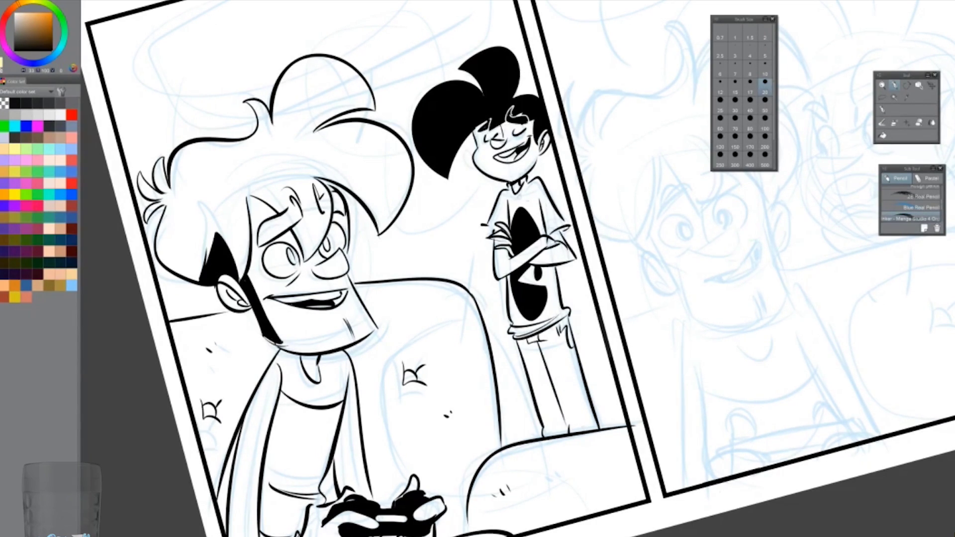
{"action": "key", "text": "e"}
{"action": "left_click", "coordinate": [750, 113]}
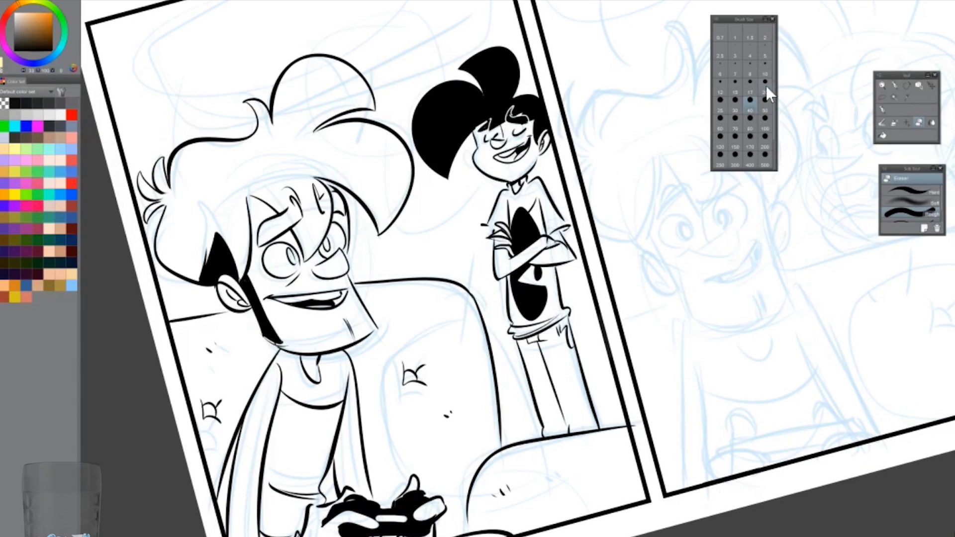
Hand-letter the subscriber's name with an exclamation mark in blue pencil inside the second panel
{"action": "scroll", "coordinate": [766, 93], "scroll_direction": "right", "scroll_amount": 10}
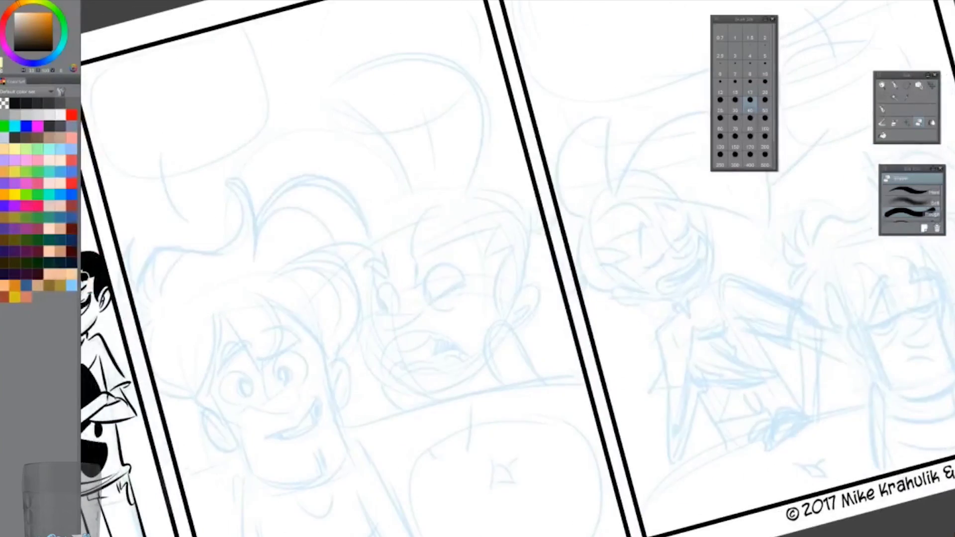
{"action": "key", "text": "p"}
{"action": "left_click", "coordinate": [920, 207]}
{"action": "left_click_drag", "start_coordinate": [324, 281], "coordinate": [343, 291]}
{"action": "left_click_drag", "start_coordinate": [346, 291], "coordinate": [370, 301]}
{"action": "left_click_drag", "start_coordinate": [392, 274], "coordinate": [406, 286]}
{"action": "left_click_drag", "start_coordinate": [418, 269], "coordinate": [408, 288]}
{"action": "mouse_move", "coordinate": [425, 271]}
{"action": "left_mouse_down"}
{"action": "mouse_move", "coordinate": [442, 273]}
{"action": "mouse_move", "coordinate": [465, 251]}
{"action": "left_mouse_up"}
{"action": "left_click_drag", "start_coordinate": [473, 263], "coordinate": [515, 269]}
{"action": "mouse_move", "coordinate": [520, 239]}
{"action": "left_mouse_down"}
{"action": "mouse_move", "coordinate": [540, 234]}
{"action": "mouse_move", "coordinate": [545, 261]}
{"action": "left_mouse_up"}
{"action": "left_click", "coordinate": [547, 272]}
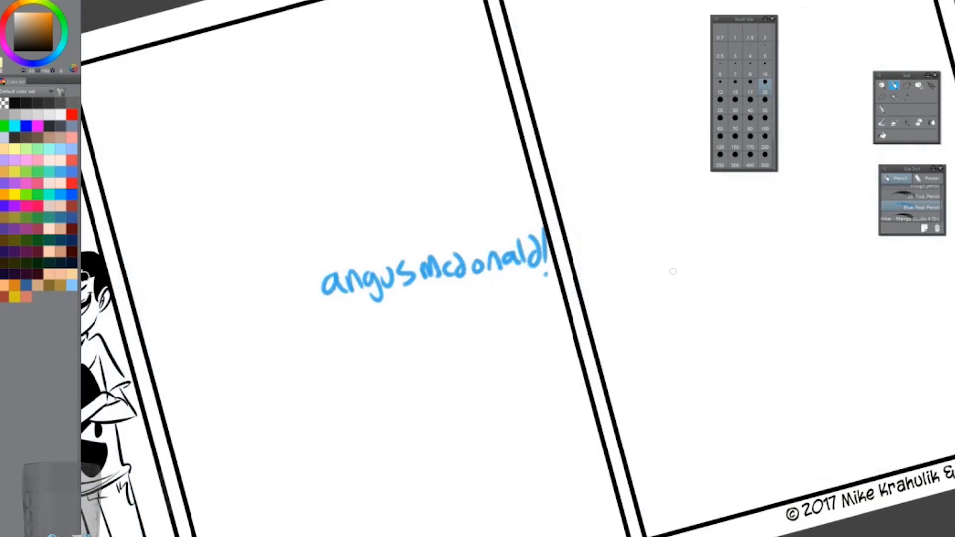
Sketch a clown's round head with puffy hair tufts on both sides and a ball nose below the lettering
{"action": "scroll", "coordinate": [548, 270], "scroll_direction": "down", "scroll_amount": 3}
{"action": "left_click_drag", "start_coordinate": [444, 219], "coordinate": [407, 293]}
{"action": "key", "text": "ctrl+z"}
{"action": "mouse_move", "coordinate": [438, 189]}
{"action": "left_mouse_down"}
{"action": "mouse_move", "coordinate": [478, 289]}
{"action": "mouse_move", "coordinate": [438, 184]}
{"action": "left_mouse_up"}
{"action": "left_click_drag", "start_coordinate": [376, 273], "coordinate": [393, 298]}
{"action": "left_click_drag", "start_coordinate": [497, 199], "coordinate": [512, 234]}
{"action": "left_click_drag", "start_coordinate": [376, 248], "coordinate": [358, 302]}
{"action": "mouse_move", "coordinate": [479, 191]}
{"action": "left_mouse_down"}
{"action": "mouse_move", "coordinate": [498, 179]}
{"action": "mouse_move", "coordinate": [518, 209]}
{"action": "left_mouse_up"}
{"action": "mouse_move", "coordinate": [460, 248]}
{"action": "left_mouse_down"}
{"action": "mouse_move", "coordinate": [478, 226]}
{"action": "mouse_move", "coordinate": [468, 272]}
{"action": "mouse_move", "coordinate": [477, 278]}
{"action": "left_mouse_up"}
Sketch the clown's wide mouth, closed eyes and raised brows, hatch the nose and restate the head's outline
{"action": "left_click_drag", "start_coordinate": [418, 289], "coordinate": [495, 263]}
{"action": "mouse_move", "coordinate": [490, 224]}
{"action": "left_mouse_down"}
{"action": "mouse_move", "coordinate": [490, 271]}
{"action": "mouse_move", "coordinate": [448, 291]}
{"action": "left_mouse_up"}
{"action": "left_click_drag", "start_coordinate": [400, 252], "coordinate": [427, 254]}
{"action": "left_click_drag", "start_coordinate": [460, 199], "coordinate": [453, 217]}
{"action": "left_click_drag", "start_coordinate": [392, 224], "coordinate": [455, 185]}
{"action": "left_click_drag", "start_coordinate": [393, 219], "coordinate": [428, 249]}
{"action": "left_click_drag", "start_coordinate": [433, 199], "coordinate": [470, 212]}
{"action": "mouse_move", "coordinate": [462, 249]}
{"action": "left_mouse_down"}
{"action": "mouse_move", "coordinate": [443, 274]}
{"action": "mouse_move", "coordinate": [450, 261]}
{"action": "mouse_move", "coordinate": [473, 259]}
{"action": "mouse_move", "coordinate": [477, 268]}
{"action": "left_mouse_up"}
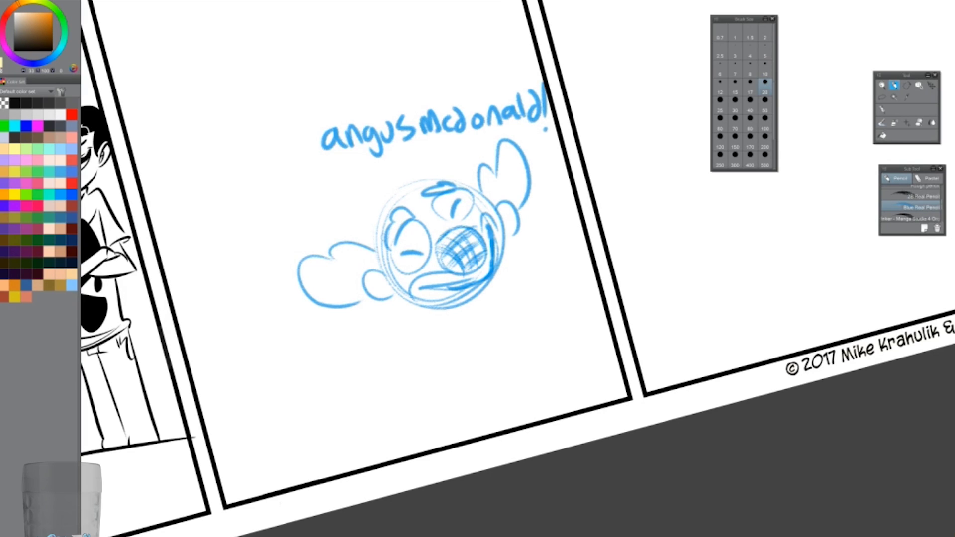
{"action": "left_click_drag", "start_coordinate": [380, 229], "coordinate": [470, 186]}
Rough out the clown's outstretched arms, round belly and waistline below the head
{"action": "left_click_drag", "start_coordinate": [395, 299], "coordinate": [351, 356]}
{"action": "left_click_drag", "start_coordinate": [546, 129], "coordinate": [528, 167]}
{"action": "mouse_move", "coordinate": [386, 395]}
{"action": "left_mouse_down"}
{"action": "mouse_move", "coordinate": [450, 385]}
{"action": "mouse_move", "coordinate": [504, 418]}
{"action": "left_mouse_up"}
{"action": "left_click_drag", "start_coordinate": [572, 204], "coordinate": [591, 294]}
{"action": "left_click_drag", "start_coordinate": [448, 380], "coordinate": [465, 425]}
{"action": "left_click_drag", "start_coordinate": [617, 343], "coordinate": [480, 428]}
Sketch the clown's trousers with a crosshatched plaid pattern and darken the waistband
{"action": "left_click_drag", "start_coordinate": [463, 412], "coordinate": [470, 468]}
{"action": "left_click_drag", "start_coordinate": [488, 435], "coordinate": [493, 467]}
{"action": "left_click_drag", "start_coordinate": [465, 447], "coordinate": [518, 458]}
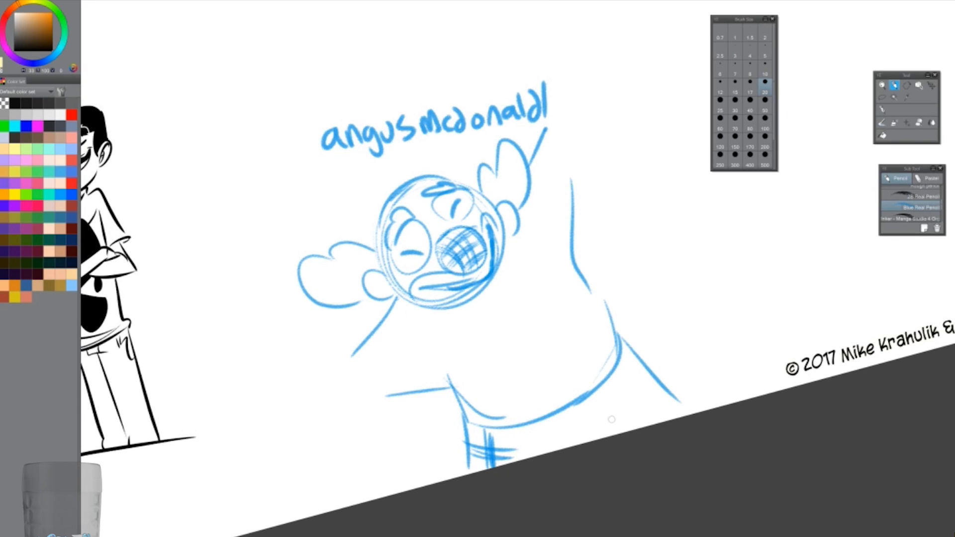
{"action": "left_click_drag", "start_coordinate": [529, 425], "coordinate": [534, 455]}
{"action": "left_click_drag", "start_coordinate": [560, 415], "coordinate": [569, 445]}
{"action": "left_click_drag", "start_coordinate": [589, 403], "coordinate": [577, 442]}
{"action": "left_click_drag", "start_coordinate": [616, 393], "coordinate": [604, 432]}
{"action": "left_click_drag", "start_coordinate": [637, 378], "coordinate": [622, 428]}
{"action": "left_click_drag", "start_coordinate": [646, 373], "coordinate": [651, 423]}
{"action": "mouse_move", "coordinate": [477, 429]}
{"action": "left_mouse_down"}
{"action": "mouse_move", "coordinate": [619, 368]}
{"action": "mouse_move", "coordinate": [579, 409]}
{"action": "left_mouse_up"}
{"action": "left_click_drag", "start_coordinate": [567, 412], "coordinate": [565, 435]}
{"action": "left_click_drag", "start_coordinate": [589, 400], "coordinate": [619, 357]}
Draw the wavy ruffle and buttons down the front of the clown's shirt
{"action": "left_click_drag", "start_coordinate": [495, 290], "coordinate": [547, 402]}
{"action": "left_click_drag", "start_coordinate": [505, 332], "coordinate": [506, 334]}
{"action": "left_click_drag", "start_coordinate": [530, 378], "coordinate": [531, 380]}
Draw the clown's ruffled cuffs, forearms and spread-fingered hands at the ends of both arms
{"action": "mouse_move", "coordinate": [324, 358]}
{"action": "left_mouse_down"}
{"action": "mouse_move", "coordinate": [362, 381]}
{"action": "mouse_move", "coordinate": [386, 423]}
{"action": "left_mouse_up"}
{"action": "left_click_drag", "start_coordinate": [286, 398], "coordinate": [323, 413]}
{"action": "left_click_drag", "start_coordinate": [303, 420], "coordinate": [325, 450]}
{"action": "mouse_move", "coordinate": [554, 97]}
{"action": "left_mouse_down"}
{"action": "mouse_move", "coordinate": [543, 136]}
{"action": "mouse_move", "coordinate": [609, 159]}
{"action": "left_mouse_up"}
{"action": "left_click_drag", "start_coordinate": [610, 80], "coordinate": [589, 137]}
{"action": "mouse_move", "coordinate": [559, 97]}
{"action": "left_mouse_down"}
{"action": "mouse_move", "coordinate": [591, 52]}
{"action": "mouse_move", "coordinate": [637, 49]}
{"action": "left_mouse_up"}
{"action": "left_click_drag", "start_coordinate": [619, 67], "coordinate": [604, 94]}
Draw the armhole seams of the clown's shirt and scatter spots over its body and sleeves
{"action": "left_click_drag", "start_coordinate": [388, 308], "coordinate": [443, 388]}
{"action": "left_click_drag", "start_coordinate": [517, 204], "coordinate": [577, 279]}
{"action": "left_click_drag", "start_coordinate": [527, 268], "coordinate": [532, 299]}
{"action": "left_click_drag", "start_coordinate": [465, 323], "coordinate": [477, 351]}
{"action": "left_click_drag", "start_coordinate": [569, 330], "coordinate": [575, 363]}
{"action": "left_click_drag", "start_coordinate": [393, 358], "coordinate": [403, 380]}
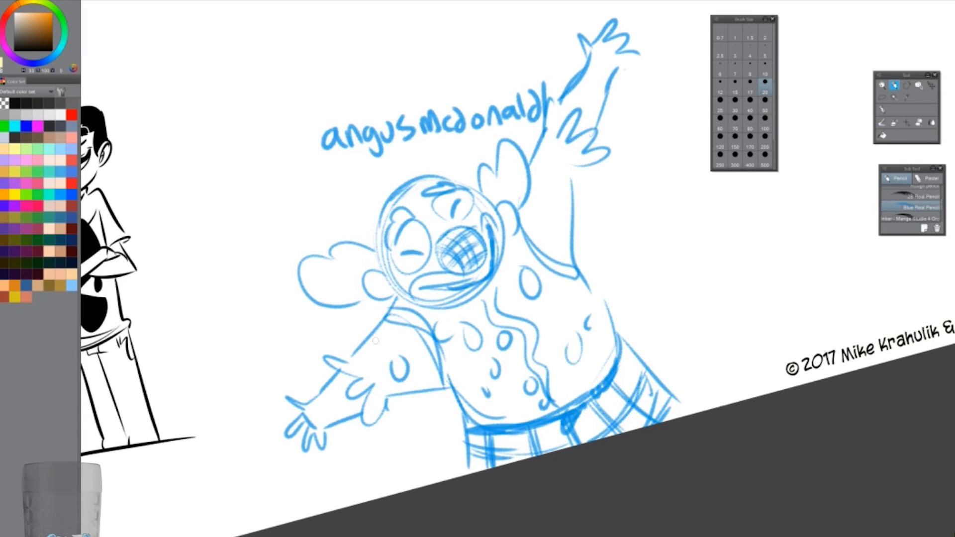
{"action": "left_click_drag", "start_coordinate": [371, 345], "coordinate": [382, 362]}
{"action": "left_click_drag", "start_coordinate": [528, 198], "coordinate": [541, 224]}
{"action": "left_click_drag", "start_coordinate": [544, 193], "coordinate": [553, 219]}
{"action": "left_click_drag", "start_coordinate": [547, 221], "coordinate": [554, 229]}
Add short motion marks around the clown's raised and lowered hands
{"action": "left_click_drag", "start_coordinate": [341, 440], "coordinate": [360, 444]}
{"action": "left_click_drag", "start_coordinate": [348, 451], "coordinate": [368, 455]}
{"action": "left_click_drag", "start_coordinate": [604, 168], "coordinate": [610, 180]}
{"action": "left_click_drag", "start_coordinate": [620, 181], "coordinate": [615, 194]}
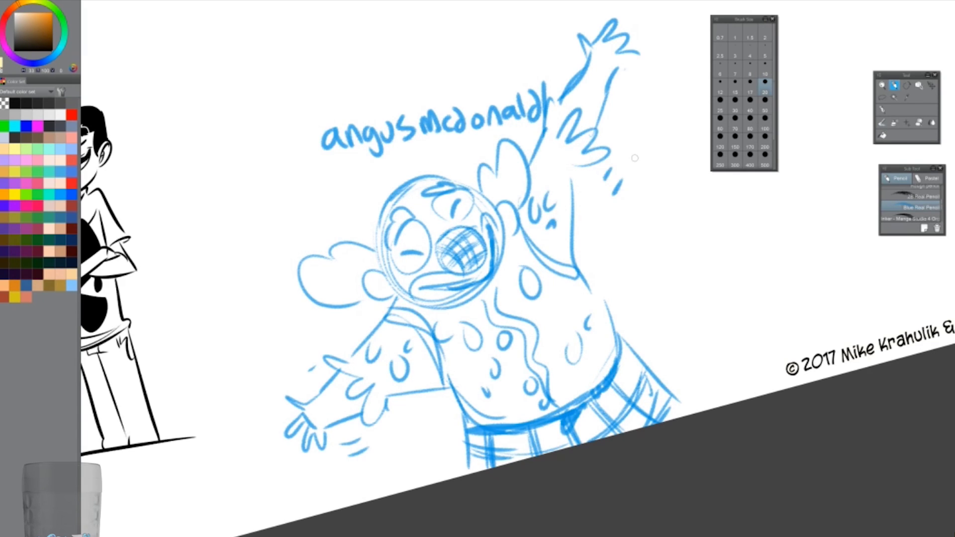
{"action": "left_click_drag", "start_coordinate": [724, 252], "coordinate": [728, 281]}
{"action": "left_click_drag", "start_coordinate": [748, 254], "coordinate": [735, 280]}
{"action": "left_click_drag", "start_coordinate": [773, 234], "coordinate": [760, 273]}
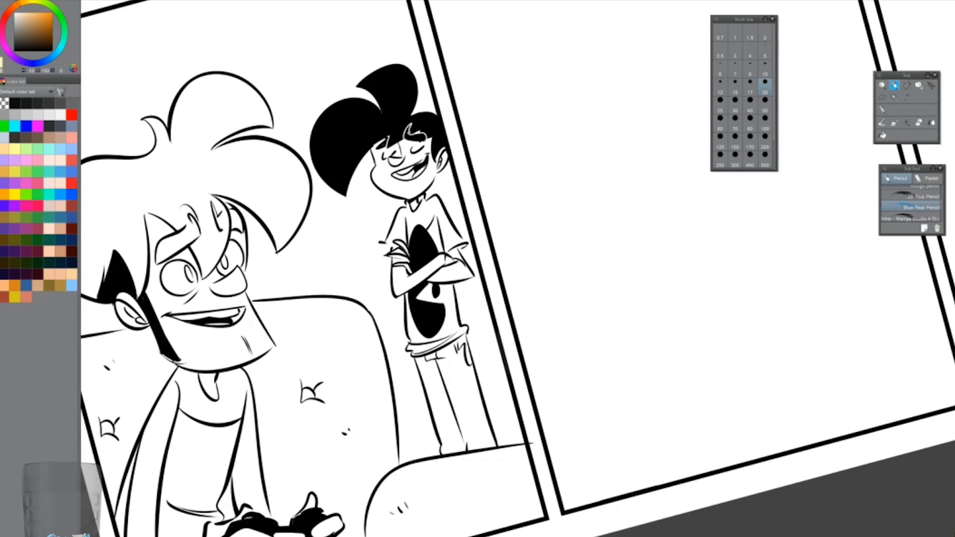
Ink the jaw and far side of the front character's head over the blue sketch in the second panel
{"action": "key", "text": "e"}
{"action": "key", "text": "ctrl+minus"}
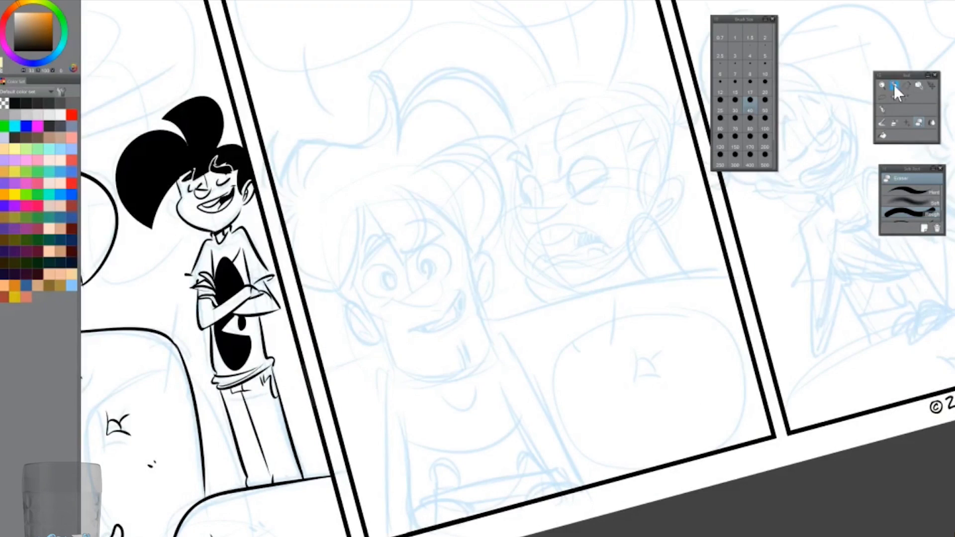
{"action": "key", "text": "p"}
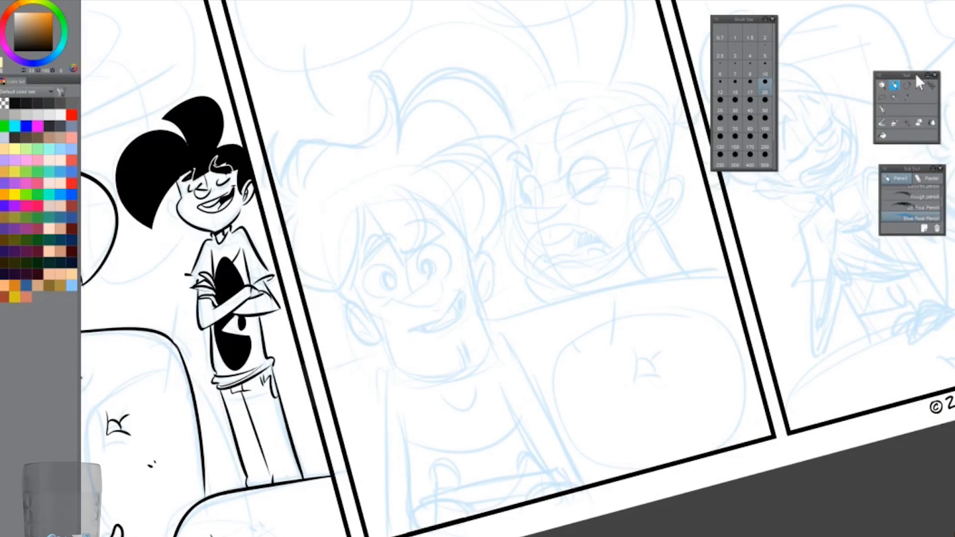
{"action": "scroll", "coordinate": [944, 206], "scroll_direction": "down", "scroll_amount": 1}
{"action": "left_click", "coordinate": [921, 207]}
{"action": "left_click_drag", "start_coordinate": [371, 314], "coordinate": [492, 346]}
{"action": "key", "text": "ctrl+z"}
{"action": "left_click_drag", "start_coordinate": [372, 314], "coordinate": [493, 345]}
{"action": "left_click_drag", "start_coordinate": [493, 344], "coordinate": [466, 278]}
{"action": "left_click_drag", "start_coordinate": [461, 237], "coordinate": [467, 278]}
Ink the front character's temple, ears and thick black sideburns in the second panel with brush size 25
{"action": "left_click", "coordinate": [720, 111]}
{"action": "left_click_drag", "start_coordinate": [349, 281], "coordinate": [376, 339]}
{"action": "left_click_drag", "start_coordinate": [470, 263], "coordinate": [479, 305]}
{"action": "left_click_drag", "start_coordinate": [366, 310], "coordinate": [396, 365]}
{"action": "key", "text": "ctrl+z"}
{"action": "left_click_drag", "start_coordinate": [367, 309], "coordinate": [396, 365]}
{"action": "left_click_drag", "start_coordinate": [466, 279], "coordinate": [486, 334]}
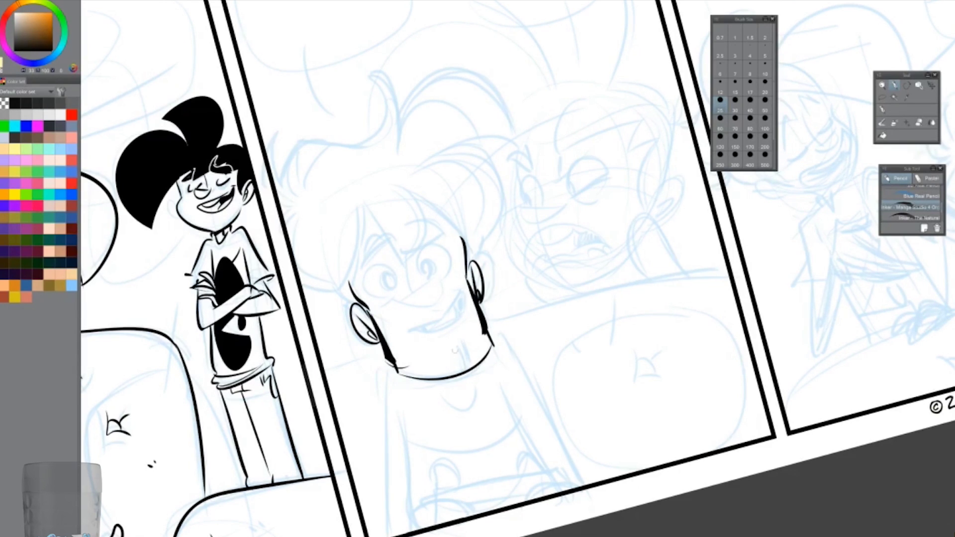
Ink the front character's tall swept hair and forehead locks over the blue sketch in the second panel
{"action": "left_click_drag", "start_coordinate": [362, 212], "coordinate": [400, 264]}
{"action": "left_click_drag", "start_coordinate": [398, 191], "coordinate": [401, 263]}
{"action": "mouse_move", "coordinate": [429, 150]}
{"action": "left_mouse_down"}
{"action": "mouse_move", "coordinate": [473, 245]}
{"action": "mouse_move", "coordinate": [505, 144]}
{"action": "left_mouse_up"}
{"action": "left_click_drag", "start_coordinate": [409, 122], "coordinate": [505, 144]}
{"action": "left_click_drag", "start_coordinate": [387, 80], "coordinate": [408, 122]}
{"action": "left_click_drag", "start_coordinate": [285, 160], "coordinate": [398, 122]}
{"action": "left_click_drag", "start_coordinate": [291, 133], "coordinate": [276, 168]}
{"action": "left_click_drag", "start_coordinate": [285, 132], "coordinate": [271, 177]}
Ink the pointed side lock above the front character's near ear and fill it solid black
{"action": "left_click_drag", "start_coordinate": [300, 280], "coordinate": [351, 290]}
{"action": "left_click_drag", "start_coordinate": [366, 210], "coordinate": [344, 291]}
{"action": "key", "text": "ctrl+z"}
{"action": "left_click_drag", "start_coordinate": [323, 231], "coordinate": [343, 295]}
{"action": "left_click_drag", "start_coordinate": [325, 278], "coordinate": [350, 308]}
{"action": "key", "text": "ctrl+z"}
{"action": "key", "text": "ctrl+z"}
{"action": "left_click_drag", "start_coordinate": [324, 227], "coordinate": [339, 289]}
{"action": "left_click_drag", "start_coordinate": [300, 282], "coordinate": [352, 294]}
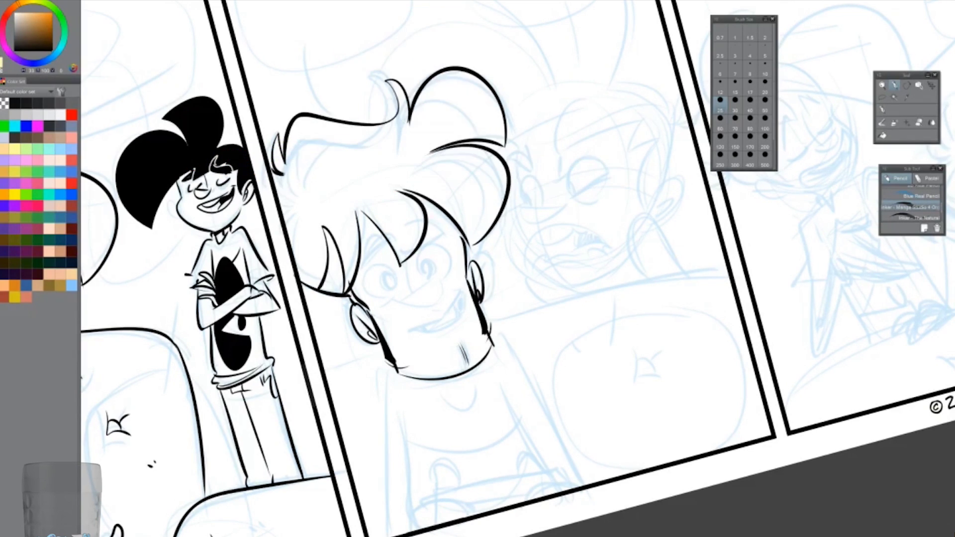
{"action": "left_click_drag", "start_coordinate": [323, 228], "coordinate": [348, 291]}
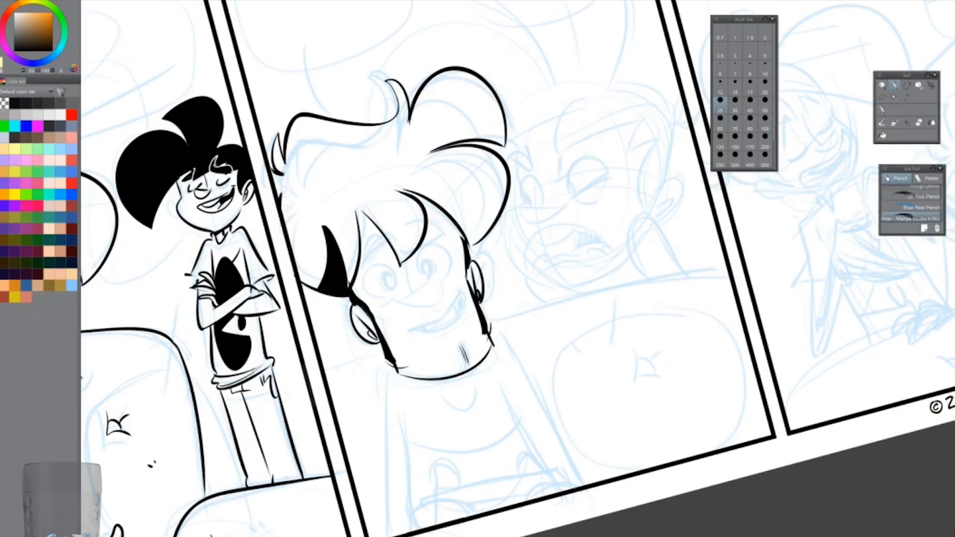
Ink the front character's two round eyes with pupils and the rounded nose between them
{"action": "left_click_drag", "start_coordinate": [441, 276], "coordinate": [440, 297]}
{"action": "key", "text": "ctrl+z"}
{"action": "left_click_drag", "start_coordinate": [383, 264], "coordinate": [384, 266]}
{"action": "left_click_drag", "start_coordinate": [438, 240], "coordinate": [437, 243]}
{"action": "left_click_drag", "start_coordinate": [392, 274], "coordinate": [429, 257]}
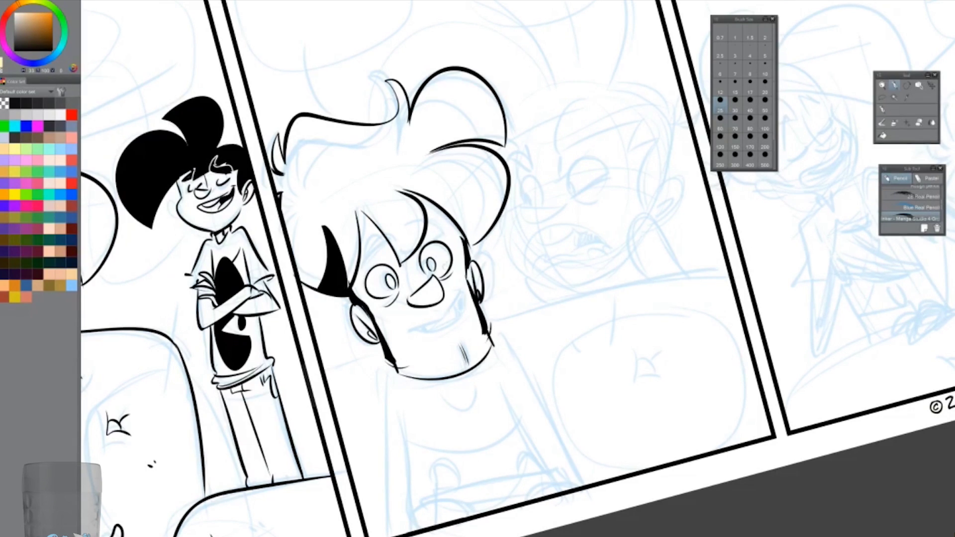
Rework the front character's eyebrows among the forehead locks and ink a grinning open mouth with a dark corner
{"action": "key", "text": "ctrl+z"}
{"action": "left_click_drag", "start_coordinate": [359, 220], "coordinate": [356, 261]}
{"action": "key", "text": "ctrl+z"}
{"action": "key", "text": "ctrl+z"}
{"action": "mouse_move", "coordinate": [395, 216]}
{"action": "left_mouse_down"}
{"action": "mouse_move", "coordinate": [368, 245]}
{"action": "mouse_move", "coordinate": [371, 232]}
{"action": "left_mouse_up"}
{"action": "left_click_drag", "start_coordinate": [384, 221], "coordinate": [368, 245]}
{"action": "key", "text": "e"}
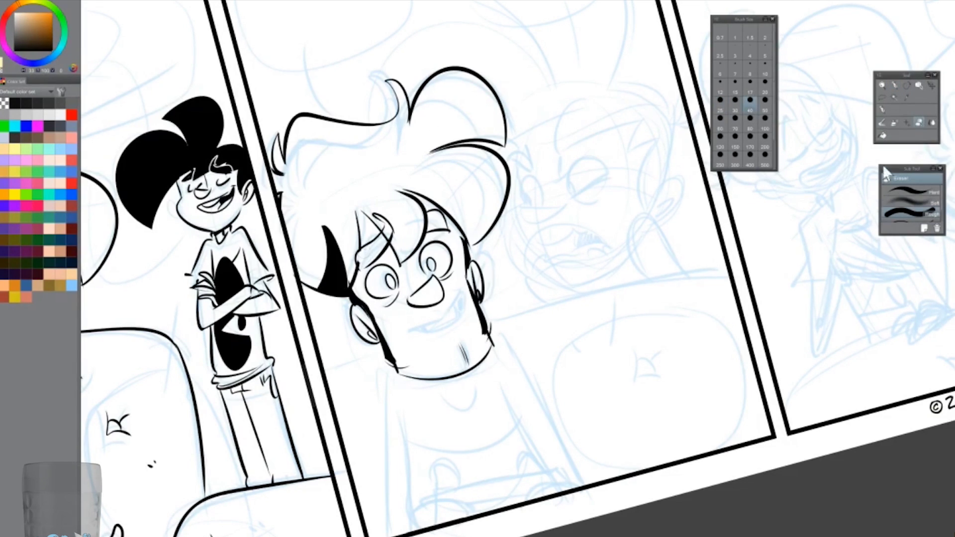
{"action": "left_click", "coordinate": [894, 86]}
{"action": "mouse_move", "coordinate": [422, 207]}
{"action": "left_mouse_down"}
{"action": "mouse_move", "coordinate": [410, 233]}
{"action": "mouse_move", "coordinate": [376, 223]}
{"action": "left_mouse_up"}
{"action": "left_click_drag", "start_coordinate": [409, 329], "coordinate": [461, 314]}
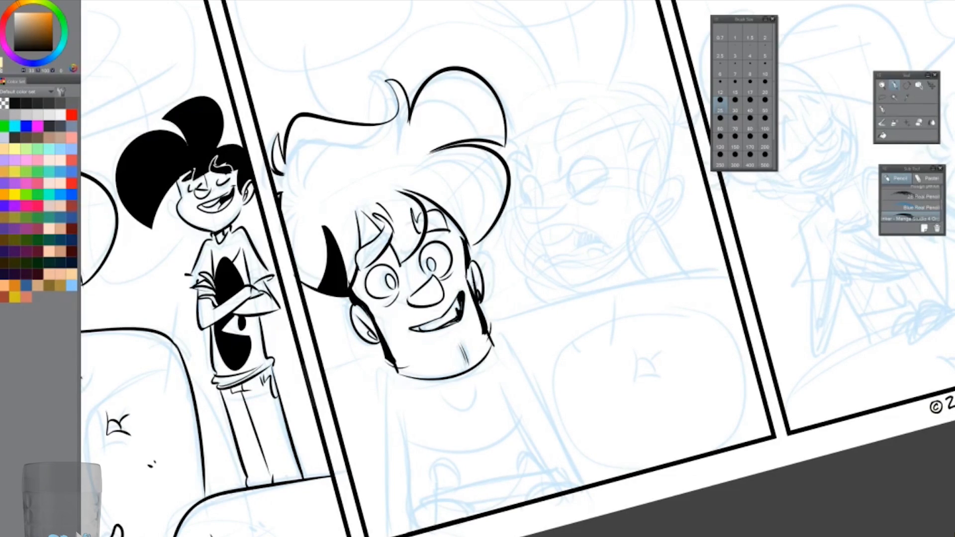
Ink the front character's neckline, shoulders and both arms reaching down to the panel's lower border
{"action": "left_click_drag", "start_coordinate": [430, 384], "coordinate": [466, 391]}
{"action": "left_click_drag", "start_coordinate": [390, 367], "coordinate": [383, 527]}
{"action": "left_click_drag", "start_coordinate": [491, 330], "coordinate": [581, 485]}
{"action": "mouse_move", "coordinate": [401, 399]}
{"action": "left_mouse_down"}
{"action": "mouse_move", "coordinate": [416, 522]}
{"action": "mouse_move", "coordinate": [383, 536]}
{"action": "left_mouse_up"}
{"action": "left_click_drag", "start_coordinate": [498, 380], "coordinate": [546, 469]}
Ink the game controller and the hands gripping it, and fill the controller black
{"action": "left_click_drag", "start_coordinate": [435, 486], "coordinate": [453, 484]}
{"action": "mouse_move", "coordinate": [424, 503]}
{"action": "left_mouse_down"}
{"action": "mouse_move", "coordinate": [510, 475]}
{"action": "mouse_move", "coordinate": [563, 482]}
{"action": "mouse_move", "coordinate": [416, 528]}
{"action": "left_mouse_up"}
{"action": "mouse_move", "coordinate": [420, 515]}
{"action": "left_mouse_down"}
{"action": "mouse_move", "coordinate": [470, 507]}
{"action": "mouse_move", "coordinate": [447, 529]}
{"action": "left_mouse_up"}
{"action": "left_click_drag", "start_coordinate": [527, 500], "coordinate": [569, 484]}
{"action": "key", "text": "ctrl+z"}
{"action": "key", "text": "ctrl+z"}
{"action": "left_click", "coordinate": [881, 135]}
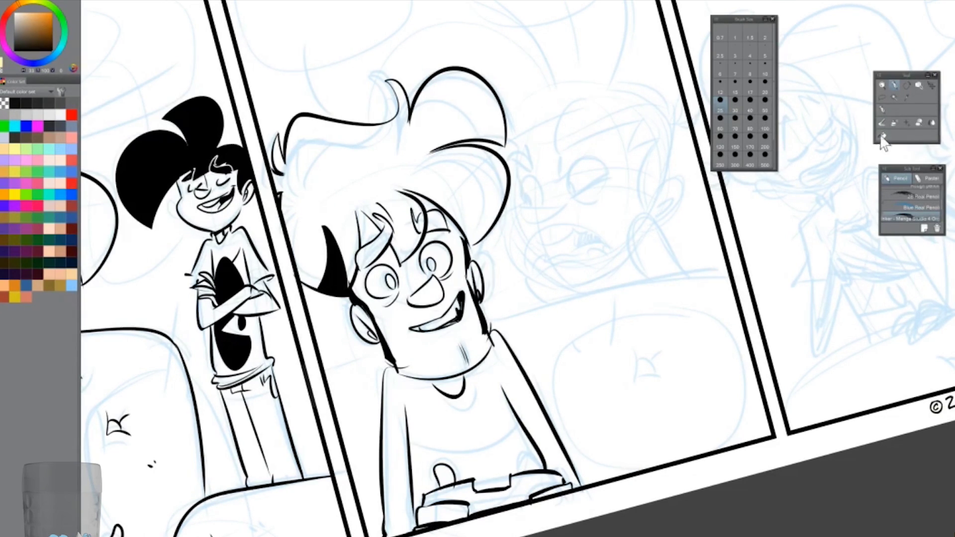
{"action": "left_click", "coordinate": [539, 485]}
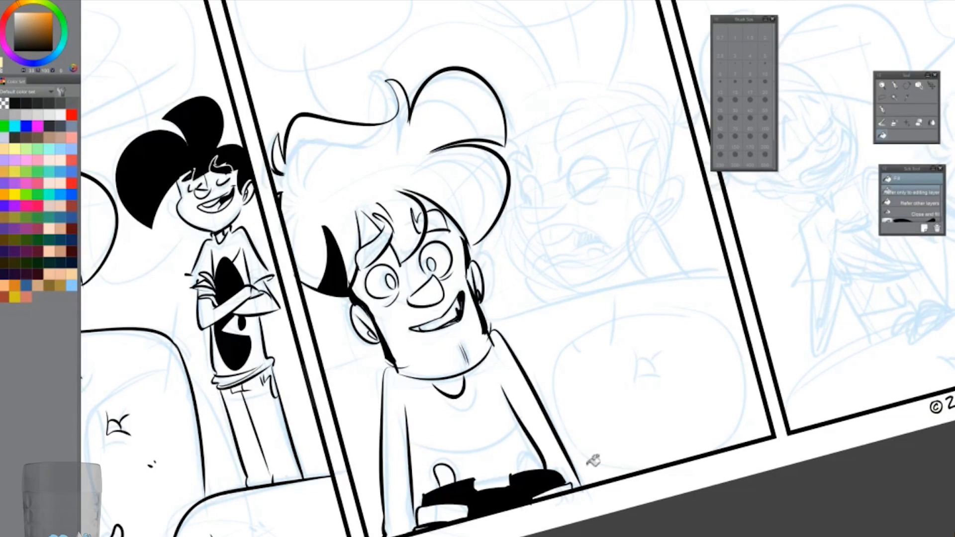
Add a curved line across the shirt and the second thumb, and erase white highlights into the black controller
{"action": "key", "text": "p"}
{"action": "left_click_drag", "start_coordinate": [410, 442], "coordinate": [514, 415]}
{"action": "left_click_drag", "start_coordinate": [515, 471], "coordinate": [532, 468]}
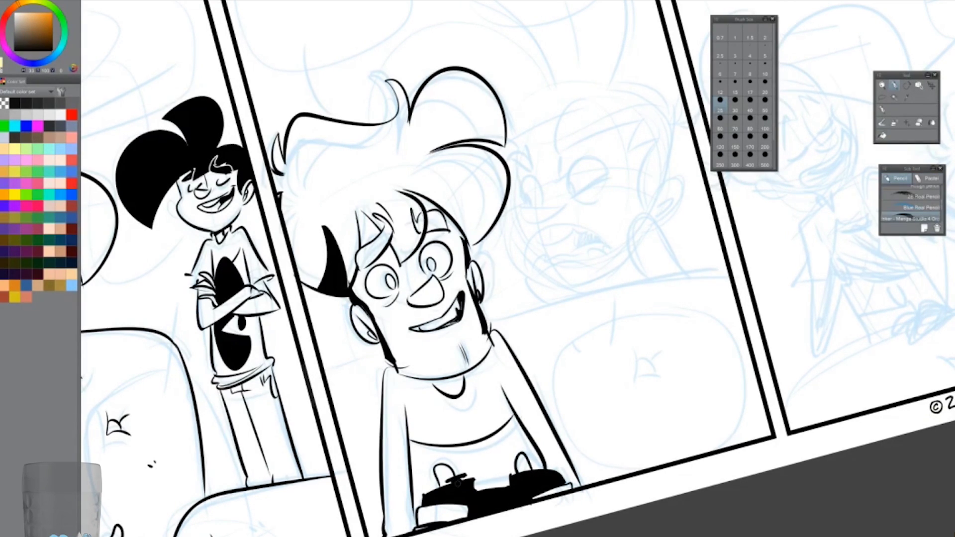
{"action": "key", "text": "e"}
{"action": "left_click_drag", "start_coordinate": [476, 505], "coordinate": [527, 497]}
{"action": "left_click", "coordinate": [895, 87]}
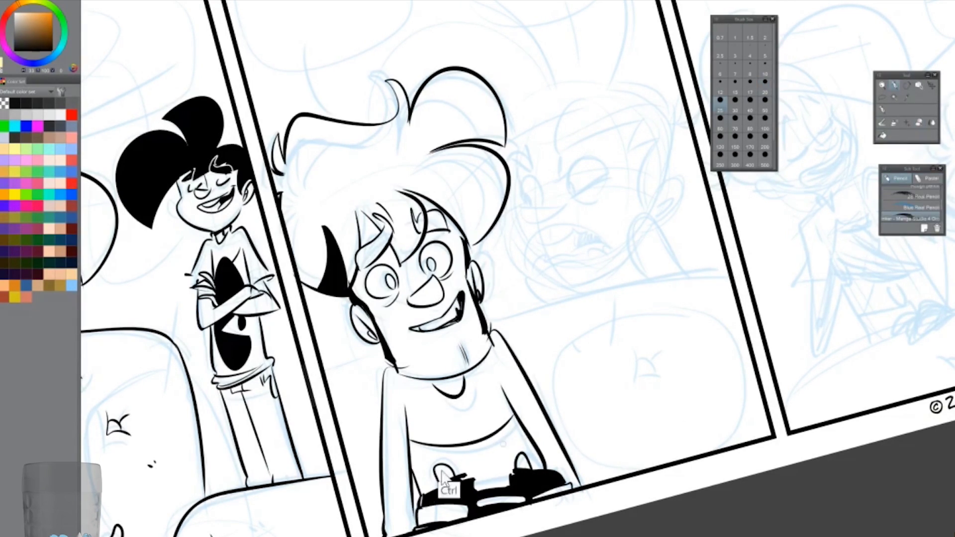
Ink the couch back and armrest behind the front character, adding a tufted button and small crease marks
{"action": "left_click_drag", "start_coordinate": [325, 369], "coordinate": [383, 352]}
{"action": "key", "text": "ctrl+z"}
{"action": "mouse_move", "coordinate": [484, 316]}
{"action": "left_mouse_down"}
{"action": "mouse_move", "coordinate": [691, 279]}
{"action": "mouse_move", "coordinate": [759, 400]}
{"action": "mouse_move", "coordinate": [737, 443]}
{"action": "left_mouse_up"}
{"action": "left_click_drag", "start_coordinate": [637, 354], "coordinate": [653, 378]}
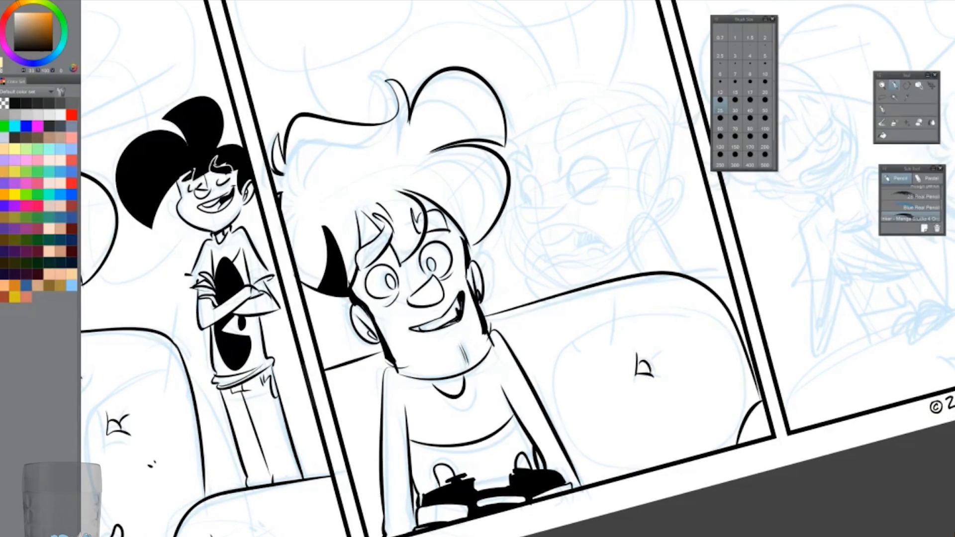
{"action": "left_click_drag", "start_coordinate": [354, 431], "coordinate": [365, 446]}
{"action": "left_click_drag", "start_coordinate": [725, 385], "coordinate": [723, 388]}
{"action": "left_click_drag", "start_coordinate": [717, 393], "coordinate": [718, 395]}
{"action": "left_click_drag", "start_coordinate": [642, 436], "coordinate": [646, 441]}
Ink the back character's face outline, ear, and raised shoulder with sleeve above the couch in the second panel
{"action": "scroll", "coordinate": [85, 298], "scroll_direction": "down", "scroll_amount": 3}
{"action": "scroll", "coordinate": [229, 149], "scroll_direction": "up", "scroll_amount": 3}
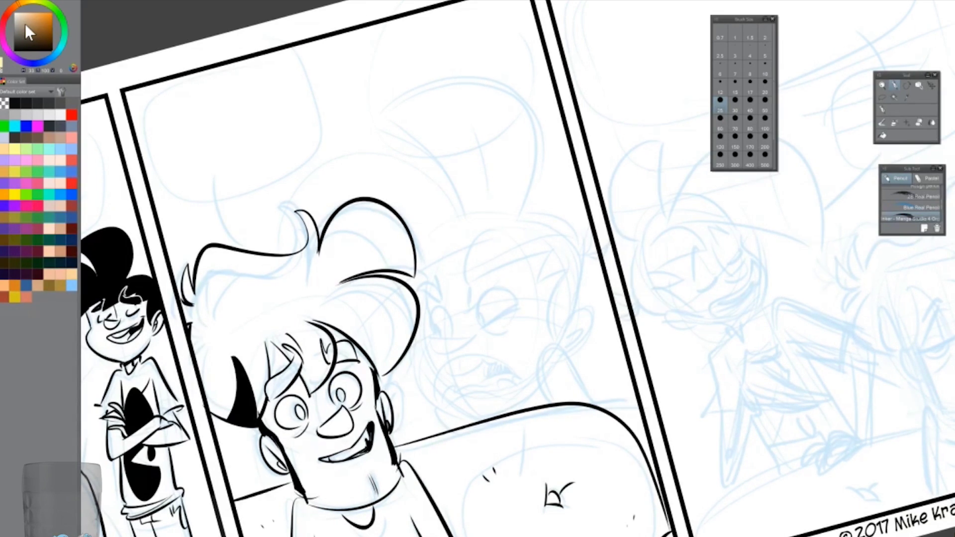
{"action": "left_click_drag", "start_coordinate": [426, 295], "coordinate": [432, 340]}
{"action": "mouse_move", "coordinate": [420, 338]}
{"action": "left_mouse_down"}
{"action": "mouse_move", "coordinate": [547, 365]}
{"action": "mouse_move", "coordinate": [555, 398]}
{"action": "left_mouse_up"}
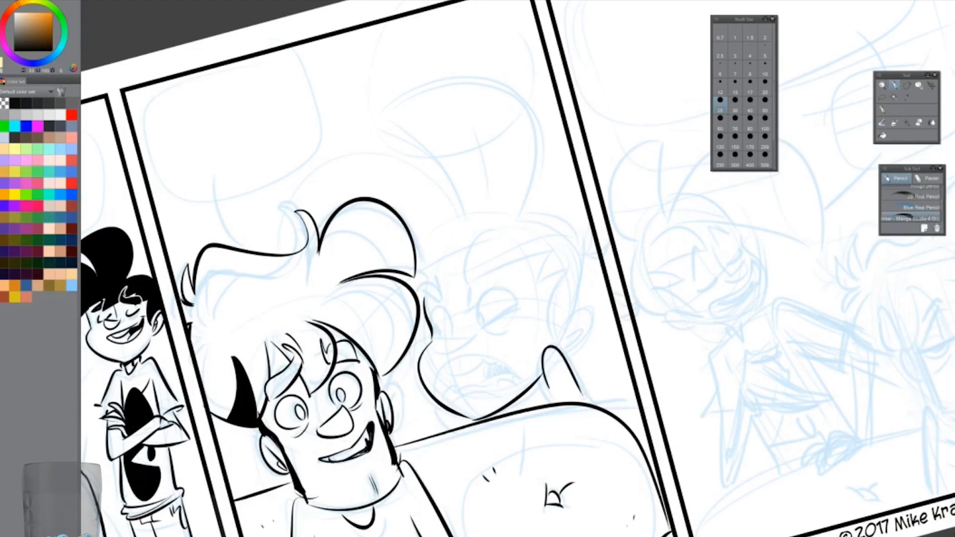
{"action": "mouse_move", "coordinate": [564, 343]}
{"action": "left_mouse_down"}
{"action": "mouse_move", "coordinate": [622, 397]}
{"action": "mouse_move", "coordinate": [567, 343]}
{"action": "left_mouse_up"}
{"action": "key", "text": "ctrl+z"}
{"action": "key", "text": "ctrl+z"}
{"action": "key", "text": "ctrl+z"}
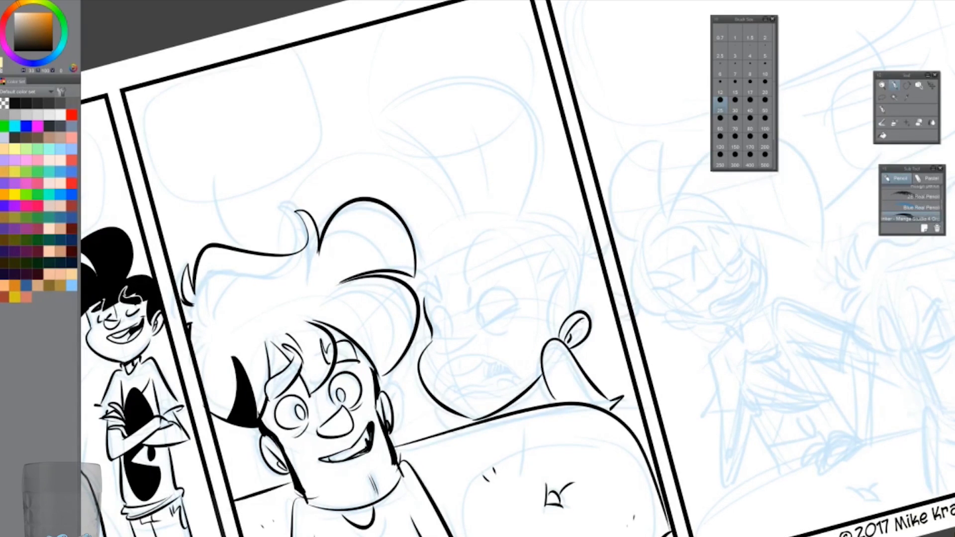
Outline the back character's fringe, sideburn and two large swooping hair tufts behind the front character
{"action": "left_click_drag", "start_coordinate": [439, 339], "coordinate": [466, 343]}
{"action": "mouse_move", "coordinate": [413, 288]}
{"action": "left_mouse_down"}
{"action": "mouse_move", "coordinate": [465, 253]}
{"action": "mouse_move", "coordinate": [534, 256]}
{"action": "left_mouse_up"}
{"action": "key", "text": "ctrl+z"}
{"action": "mouse_move", "coordinate": [532, 288]}
{"action": "left_mouse_down"}
{"action": "mouse_move", "coordinate": [561, 276]}
{"action": "mouse_move", "coordinate": [547, 319]}
{"action": "left_mouse_up"}
{"action": "key", "text": "ctrl+z"}
{"action": "mouse_move", "coordinate": [521, 215]}
{"action": "left_mouse_down"}
{"action": "mouse_move", "coordinate": [580, 306]}
{"action": "mouse_move", "coordinate": [386, 116]}
{"action": "left_mouse_up"}
{"action": "mouse_move", "coordinate": [386, 116]}
{"action": "left_mouse_down"}
{"action": "mouse_move", "coordinate": [462, 209]}
{"action": "mouse_move", "coordinate": [281, 246]}
{"action": "left_mouse_up"}
{"action": "key", "text": "ctrl+z"}
{"action": "left_click_drag", "start_coordinate": [462, 204], "coordinate": [273, 251]}
Ink the back character's nose, round eyes and the crease under the near eye
{"action": "left_click_drag", "start_coordinate": [431, 326], "coordinate": [450, 337]}
{"action": "left_click_drag", "start_coordinate": [497, 288], "coordinate": [495, 290]}
{"action": "left_click_drag", "start_coordinate": [484, 339], "coordinate": [512, 338]}
{"action": "mouse_move", "coordinate": [505, 282]}
{"action": "left_mouse_down"}
{"action": "mouse_move", "coordinate": [462, 311]}
{"action": "mouse_move", "coordinate": [450, 306]}
{"action": "left_mouse_up"}
{"action": "key", "text": "ctrl+z"}
{"action": "key", "text": "ctrl+z"}
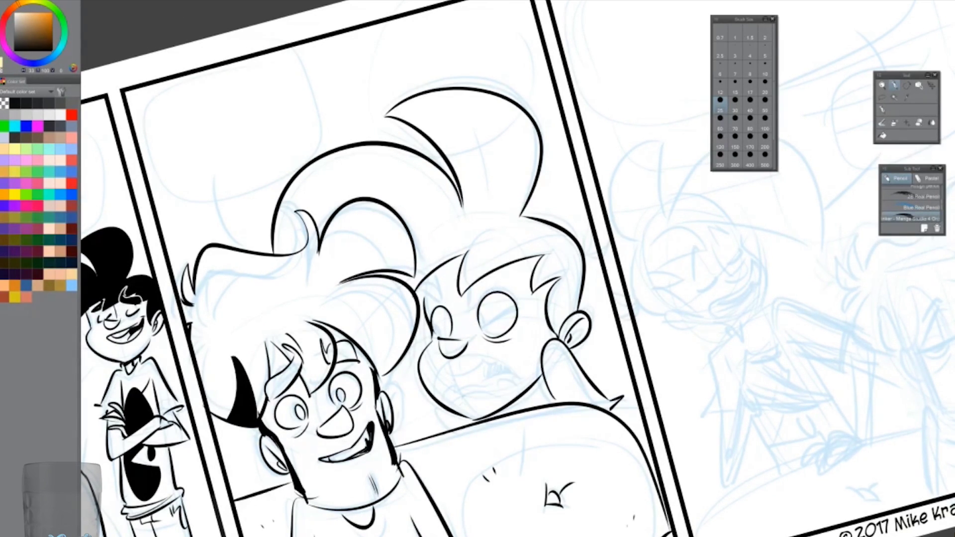
{"action": "left_click_drag", "start_coordinate": [438, 394], "coordinate": [513, 393]}
{"action": "left_click_drag", "start_coordinate": [449, 400], "coordinate": [508, 397]}
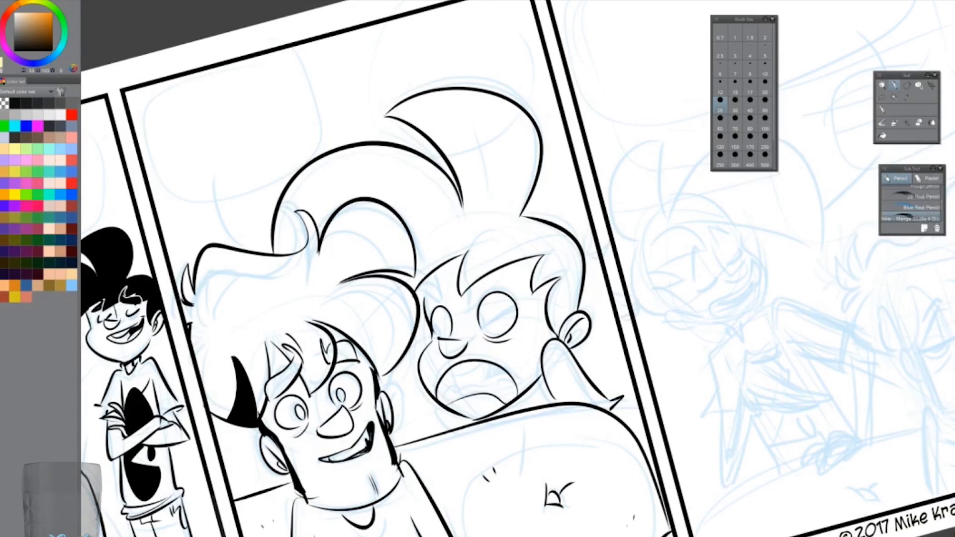
{"action": "key", "text": "ctrl+z"}
{"action": "key", "text": "ctrl+z"}
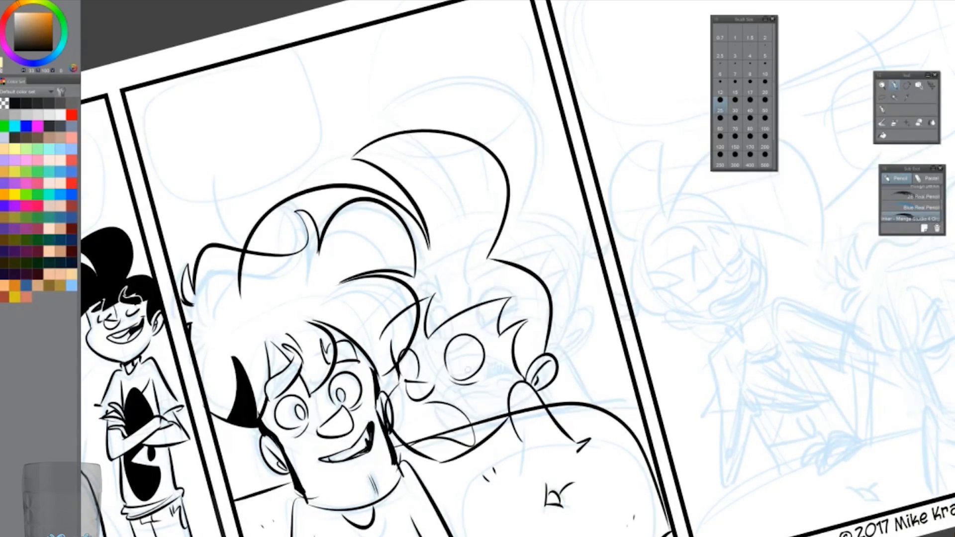
Compare the back character's lowered placement with the original one by repeatedly undoing and redoing the change
{"action": "key", "text": "ctrl+y"}
{"action": "key", "text": "ctrl+z"}
{"action": "key", "text": "ctrl+y"}
{"action": "key", "text": "ctrl+z"}
{"action": "key", "text": "ctrl+y"}
{"action": "key", "text": "ctrl+z"}
{"action": "key", "text": "ctrl+y"}
{"action": "key", "text": "ctrl+z"}
{"action": "key", "text": "ctrl+z"}
{"action": "key", "text": "ctrl+y"}
{"action": "key", "text": "ctrl+z"}
{"action": "key", "text": "ctrl+y"}
{"action": "key", "text": "ctrl+z"}
{"action": "key", "text": "ctrl+y"}
Ink the back character's open mouth with teeth and a black interior, and scale the inked head down slightly
{"action": "mouse_move", "coordinate": [481, 364]}
{"action": "left_mouse_down"}
{"action": "mouse_move", "coordinate": [514, 378]}
{"action": "mouse_move", "coordinate": [503, 382]}
{"action": "left_mouse_up"}
{"action": "key", "text": "ctrl+z"}
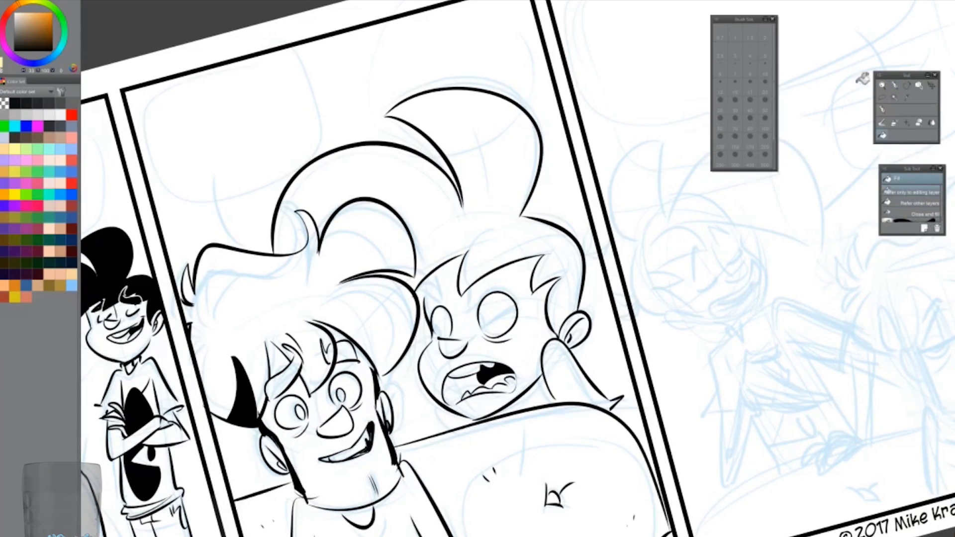
{"action": "left_click", "coordinate": [177, 128]}
{"action": "left_click_drag", "start_coordinate": [267, 156], "coordinate": [282, 166]}
{"action": "left_click", "coordinate": [930, 86]}
{"action": "left_click_drag", "start_coordinate": [600, 343], "coordinate": [592, 323]}
{"action": "key", "text": "p"}
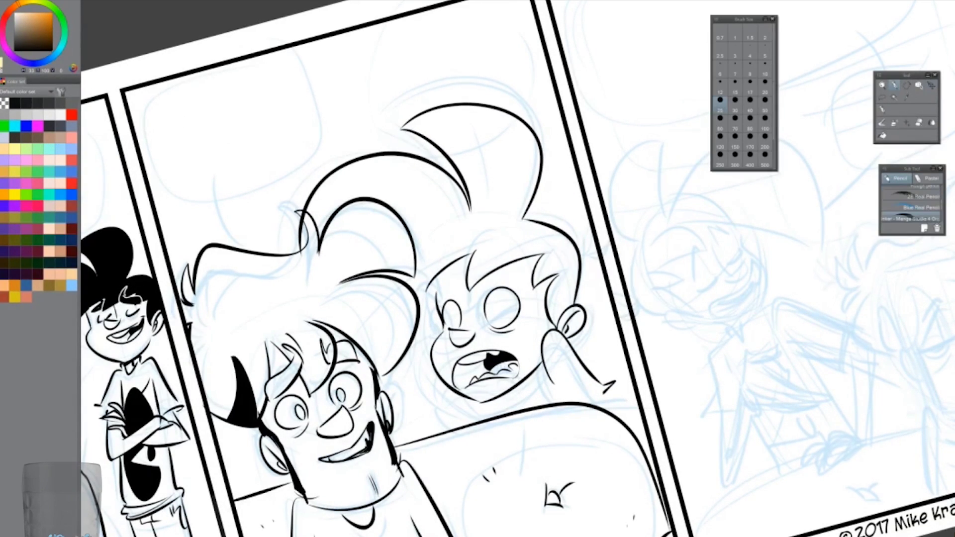
Draw the back character's angry slanted eyebrows and thicken them in solid black
{"action": "key", "text": "ctrl+z"}
{"action": "mouse_move", "coordinate": [437, 288]}
{"action": "left_mouse_down"}
{"action": "mouse_move", "coordinate": [517, 264]}
{"action": "mouse_move", "coordinate": [509, 268]}
{"action": "left_mouse_up"}
{"action": "key", "text": "ctrl+z"}
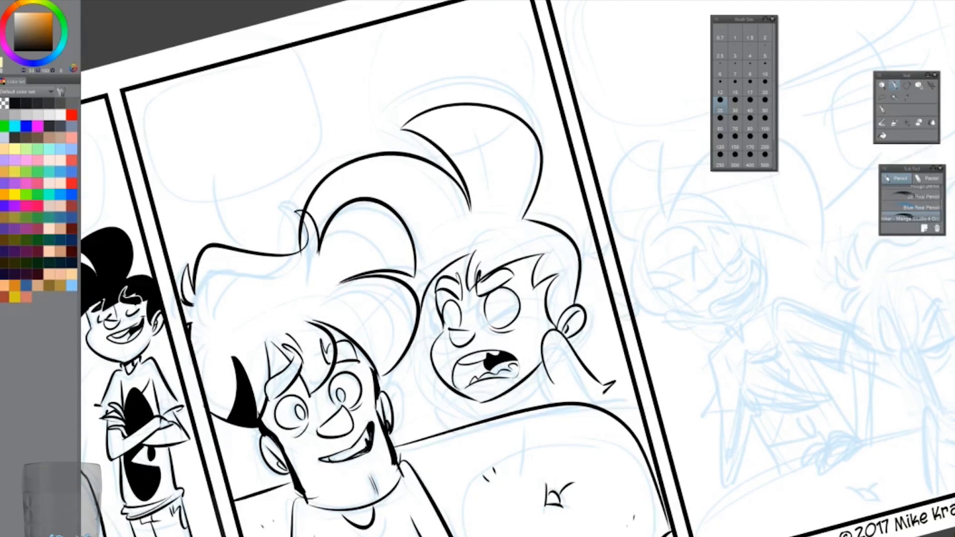
{"action": "left_click_drag", "start_coordinate": [477, 288], "coordinate": [510, 268]}
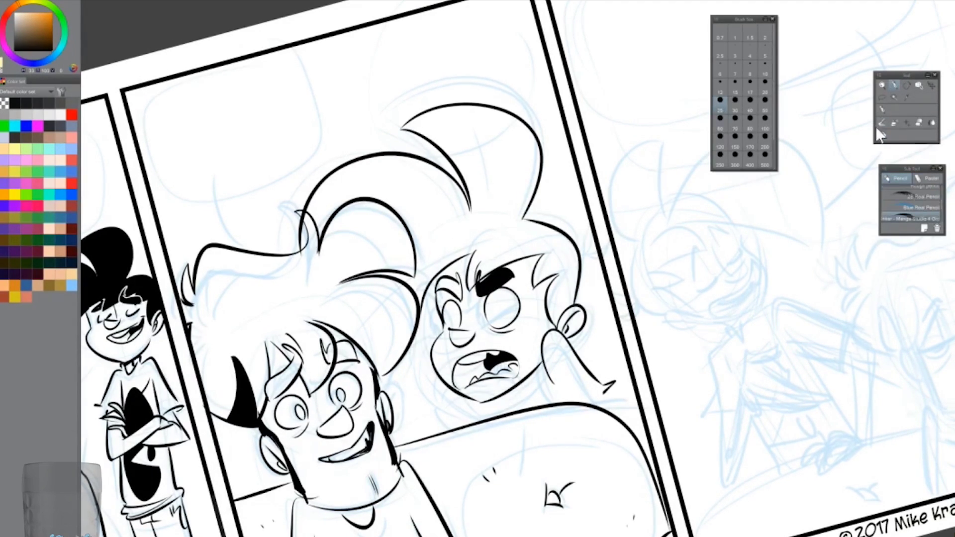
{"action": "left_click_drag", "start_coordinate": [438, 297], "coordinate": [463, 276]}
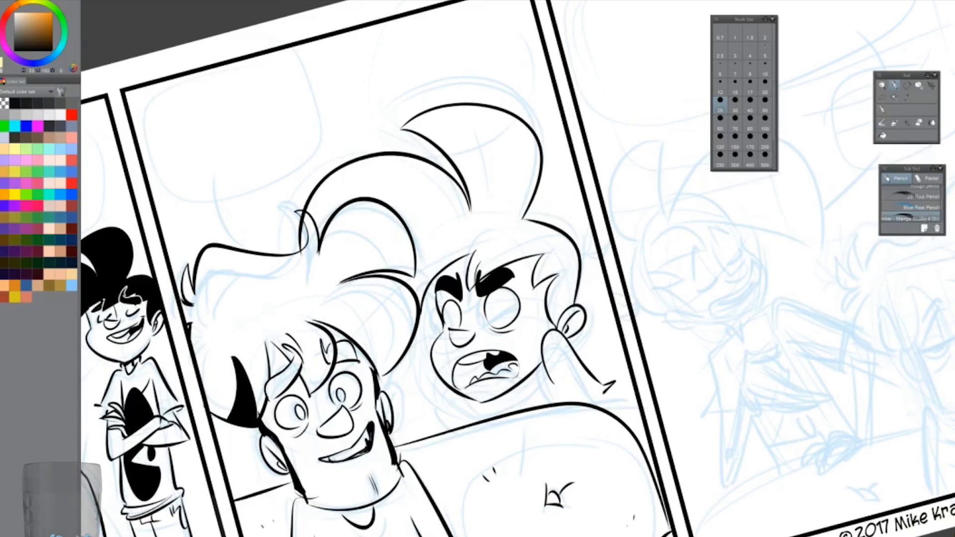
Fill the back character's hair solid black and give the eyes pupils glancing toward the front character
{"action": "key", "text": "e"}
{"action": "key", "text": "g"}
{"action": "left_click", "coordinate": [508, 209]}
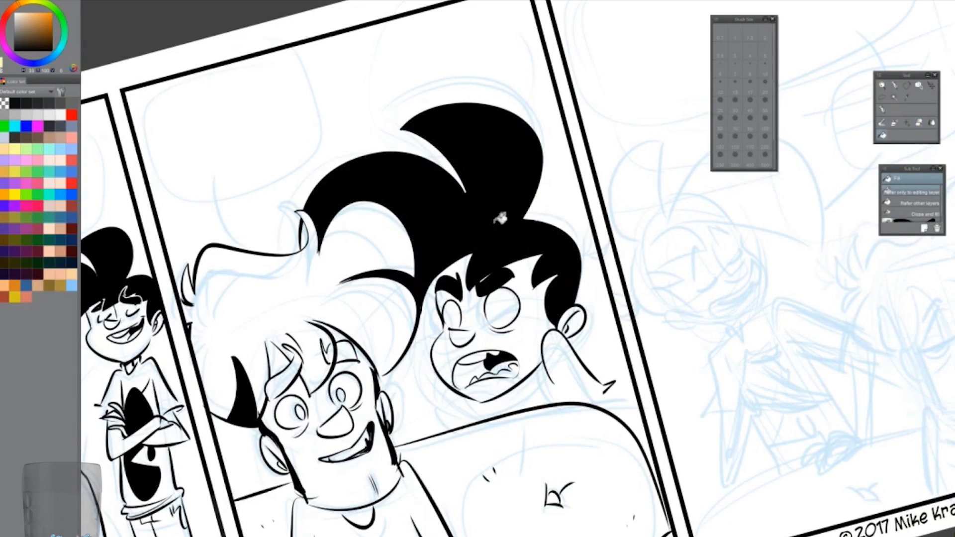
{"action": "key", "text": "p"}
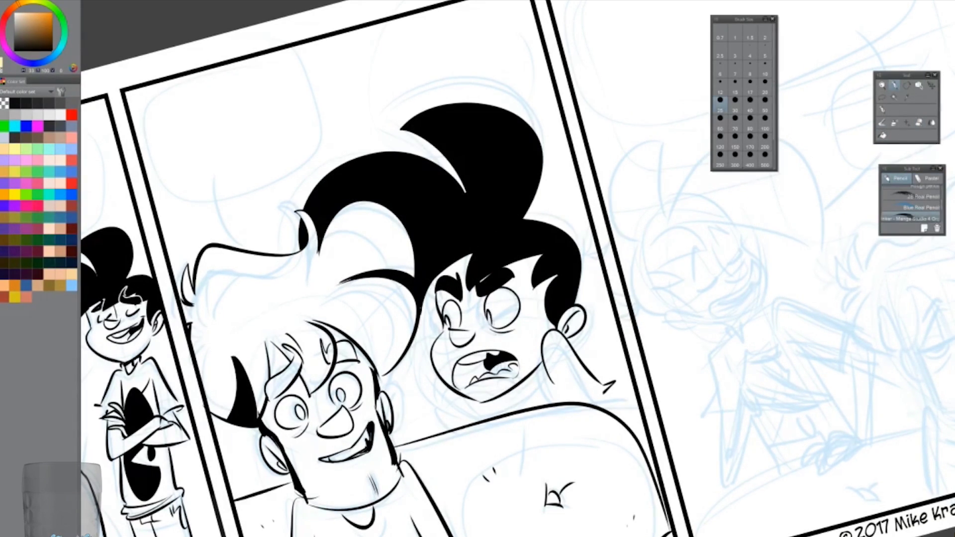
Erase a thin white line separating the forehead lock from the near eyebrow with the hard eraser at size 12
{"action": "key", "text": "e"}
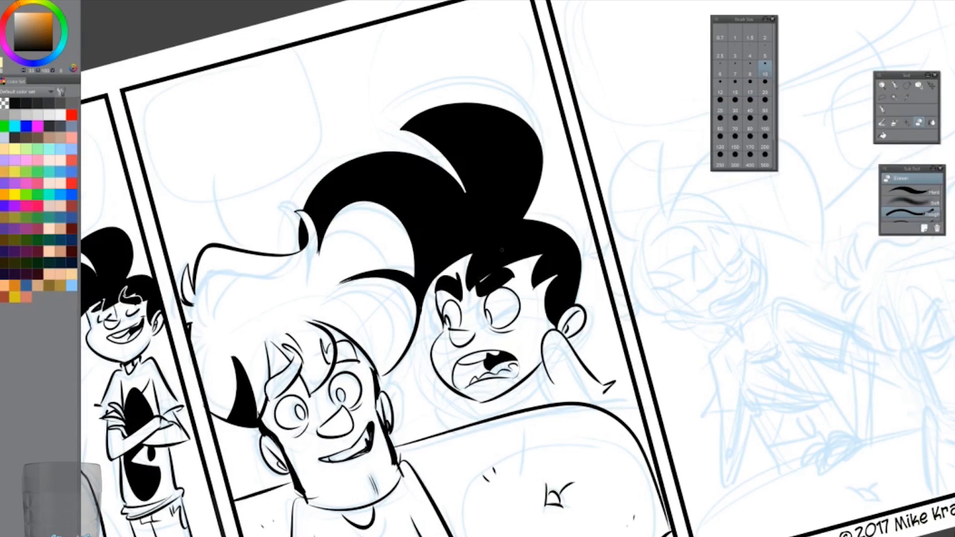
{"action": "left_click", "coordinate": [735, 68]}
{"action": "left_click_drag", "start_coordinate": [481, 264], "coordinate": [475, 296]}
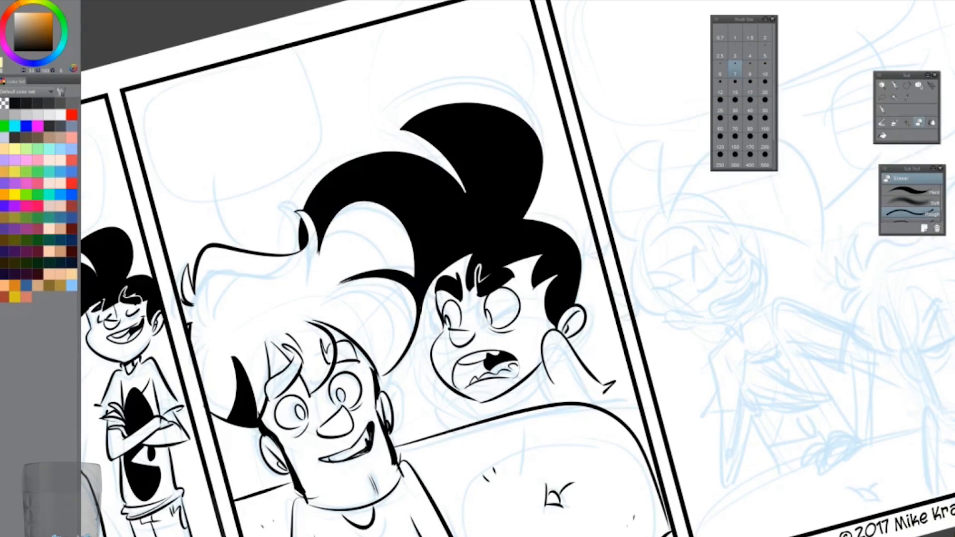
{"action": "left_click", "coordinate": [910, 190]}
{"action": "left_click", "coordinate": [750, 86]}
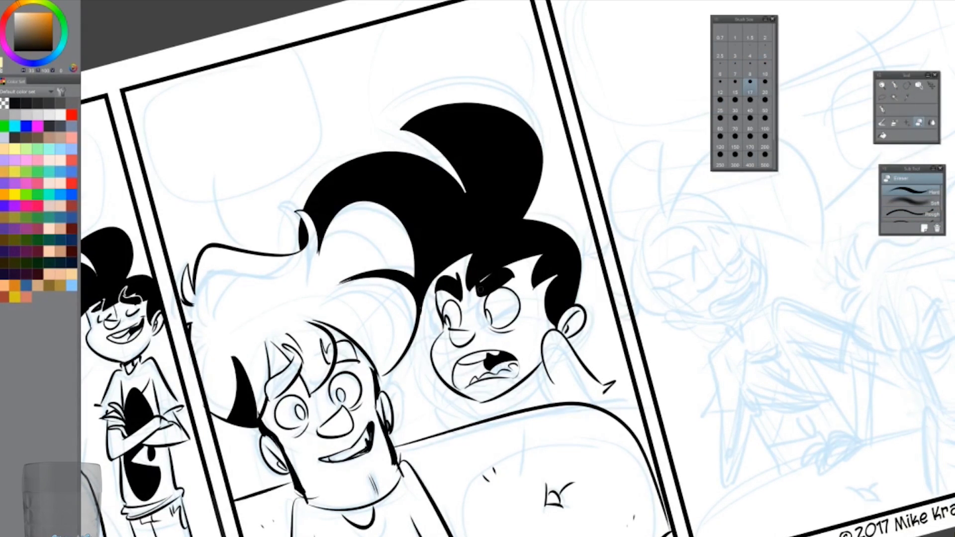
{"action": "left_click", "coordinate": [720, 85]}
{"action": "left_click_drag", "start_coordinate": [479, 266], "coordinate": [476, 288]}
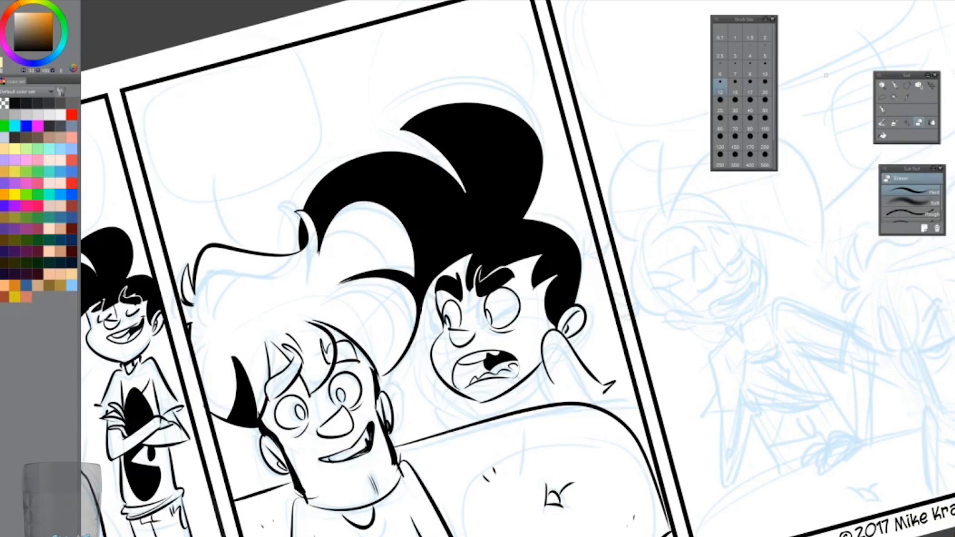
{"action": "key", "text": "p"}
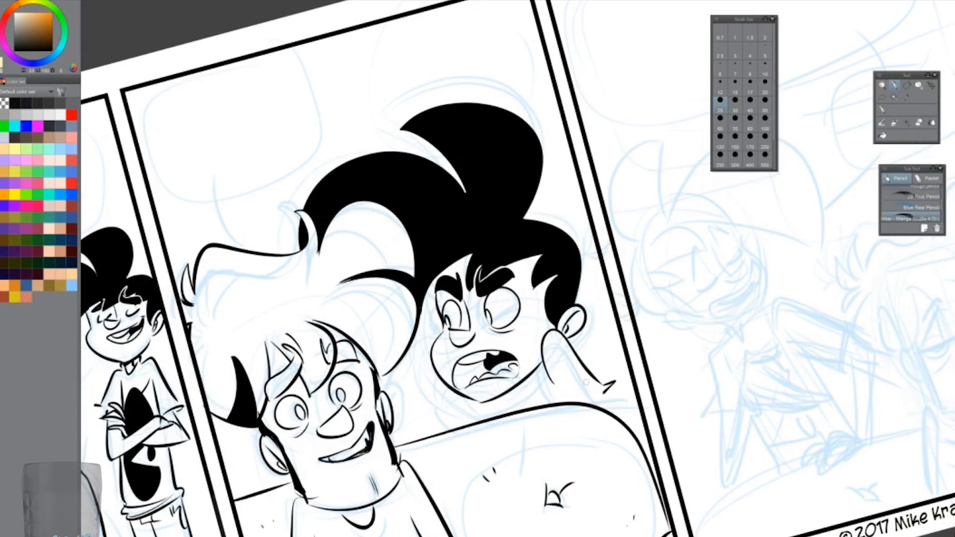
Ink the back character's neck, collar, black shirt print and the arm line running down behind the couch
{"action": "left_click_drag", "start_coordinate": [535, 372], "coordinate": [524, 400]}
{"action": "left_click_drag", "start_coordinate": [593, 393], "coordinate": [662, 468]}
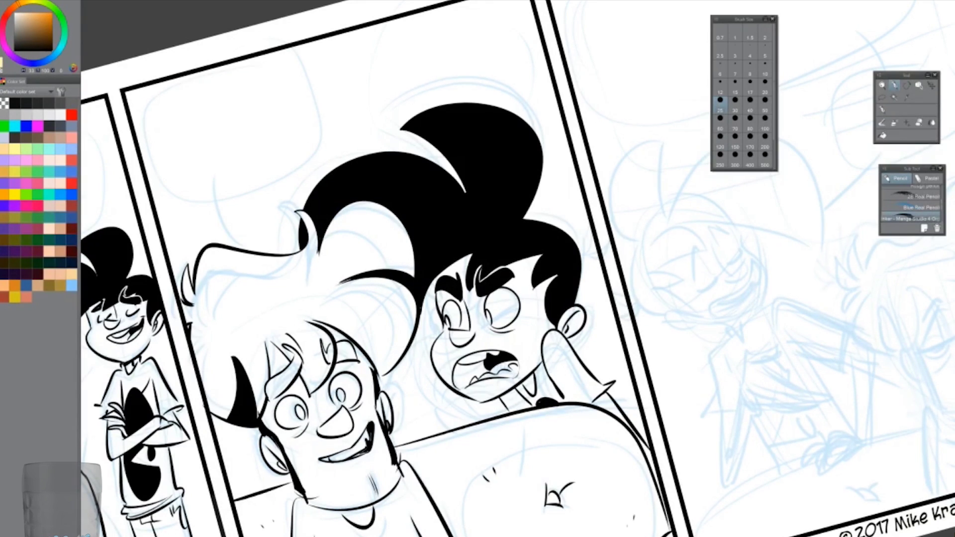
{"action": "mouse_move", "coordinate": [570, 340]}
{"action": "left_mouse_down"}
{"action": "mouse_move", "coordinate": [647, 438]}
{"action": "mouse_move", "coordinate": [634, 408]}
{"action": "left_mouse_up"}
{"action": "key", "text": "ctrl+z"}
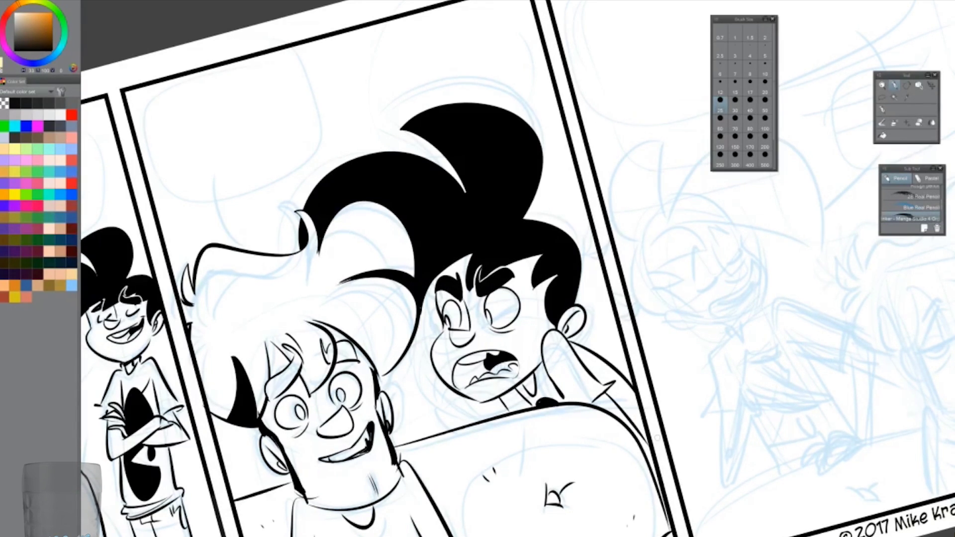
{"action": "key", "text": "ctrl+z"}
{"action": "key", "text": "ctrl+z"}
Erase the back character's open mouth and try redrawing it as a wide frowning shape
{"action": "key", "text": "e"}
{"action": "mouse_move", "coordinate": [455, 360]}
{"action": "left_mouse_down"}
{"action": "mouse_move", "coordinate": [492, 376]}
{"action": "mouse_move", "coordinate": [478, 365]}
{"action": "mouse_move", "coordinate": [500, 390]}
{"action": "left_mouse_up"}
{"action": "key", "text": "p"}
{"action": "key", "text": "ctrl+z"}
{"action": "key", "text": "ctrl+z"}
{"action": "mouse_move", "coordinate": [457, 360]}
{"action": "left_mouse_down"}
{"action": "mouse_move", "coordinate": [530, 393]}
{"action": "mouse_move", "coordinate": [512, 386]}
{"action": "left_mouse_up"}
{"action": "key", "text": "ctrl+z"}
{"action": "key", "text": "ctrl+z"}
{"action": "key", "text": "ctrl+z"}
{"action": "left_click_drag", "start_coordinate": [463, 360], "coordinate": [527, 358]}
{"action": "left_click", "coordinate": [920, 125]}
{"action": "mouse_move", "coordinate": [498, 298]}
{"action": "left_mouse_down"}
{"action": "mouse_move", "coordinate": [522, 323]}
{"action": "mouse_move", "coordinate": [522, 311]}
{"action": "mouse_move", "coordinate": [490, 318]}
{"action": "left_mouse_up"}
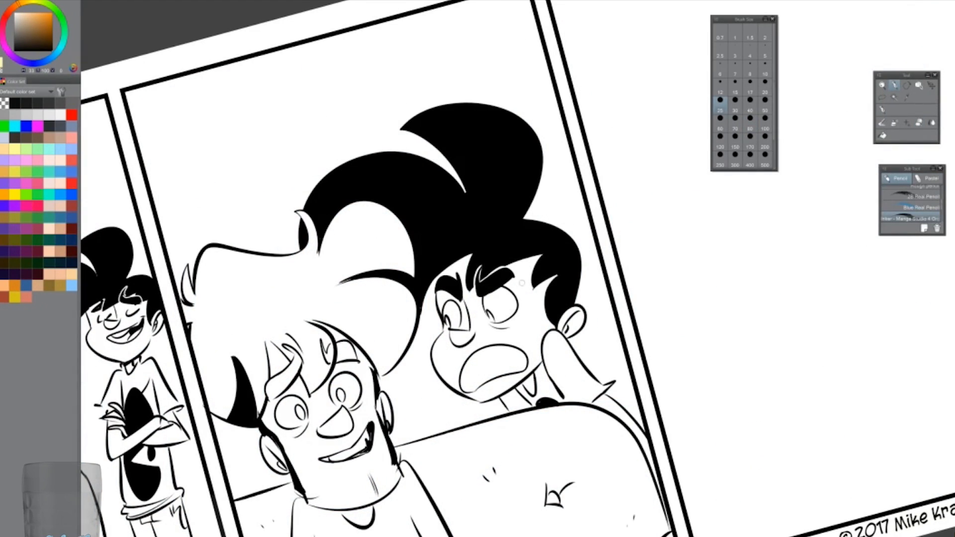
Replace the back character's mouth with a small snarling one set near the front of the face
{"action": "key", "text": "e"}
{"action": "left_click", "coordinate": [894, 85]}
{"action": "mouse_move", "coordinate": [450, 372]}
{"action": "left_mouse_down"}
{"action": "mouse_move", "coordinate": [482, 369]}
{"action": "mouse_move", "coordinate": [479, 398]}
{"action": "left_mouse_up"}
{"action": "left_click_drag", "start_coordinate": [473, 346], "coordinate": [487, 376]}
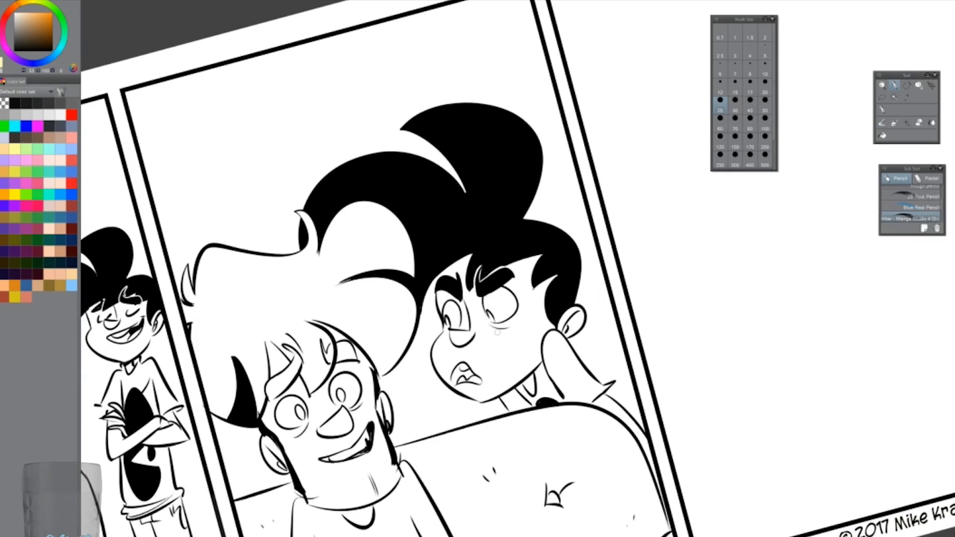
Erase the back character's eyes, eyebrows and nose area in the second panel and set the pencil to size 20
{"action": "key", "text": "e"}
{"action": "mouse_move", "coordinate": [512, 289]}
{"action": "left_mouse_down"}
{"action": "mouse_move", "coordinate": [452, 328]}
{"action": "mouse_move", "coordinate": [477, 304]}
{"action": "mouse_move", "coordinate": [443, 304]}
{"action": "mouse_move", "coordinate": [453, 328]}
{"action": "left_mouse_up"}
{"action": "left_click", "coordinate": [765, 100]}
{"action": "mouse_move", "coordinate": [512, 268]}
{"action": "left_mouse_down"}
{"action": "mouse_move", "coordinate": [480, 293]}
{"action": "mouse_move", "coordinate": [527, 263]}
{"action": "left_mouse_up"}
{"action": "left_click", "coordinate": [894, 86]}
{"action": "left_click", "coordinate": [765, 95]}
Redraw the back character's nose and a narrowed near eye with a slanted, scowling brow outline
{"action": "left_click_drag", "start_coordinate": [448, 334], "coordinate": [478, 343]}
{"action": "key", "text": "ctrl+z"}
{"action": "left_click_drag", "start_coordinate": [437, 321], "coordinate": [466, 321]}
{"action": "key", "text": "ctrl+z"}
{"action": "mouse_move", "coordinate": [522, 310]}
{"action": "left_mouse_down"}
{"action": "mouse_move", "coordinate": [485, 321]}
{"action": "mouse_move", "coordinate": [520, 301]}
{"action": "left_mouse_up"}
{"action": "mouse_move", "coordinate": [483, 312]}
{"action": "left_mouse_down"}
{"action": "mouse_move", "coordinate": [486, 329]}
{"action": "mouse_move", "coordinate": [519, 328]}
{"action": "left_mouse_up"}
{"action": "left_click_drag", "start_coordinate": [463, 307], "coordinate": [512, 290]}
{"action": "key", "text": "ctrl+z"}
{"action": "key", "text": "ctrl+z"}
{"action": "mouse_move", "coordinate": [463, 309]}
{"action": "left_mouse_down"}
{"action": "mouse_move", "coordinate": [512, 288]}
{"action": "mouse_move", "coordinate": [516, 297]}
{"action": "mouse_move", "coordinate": [508, 284]}
{"action": "mouse_move", "coordinate": [520, 304]}
{"action": "left_mouse_up"}
{"action": "key", "text": "ctrl+z"}
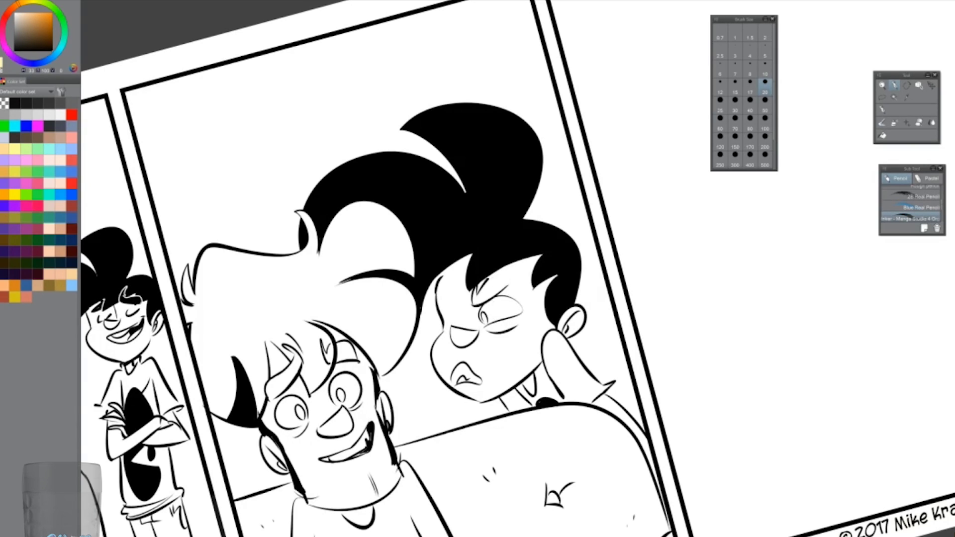
Erase the back character's small mouth and redraw the far eye with its pupil and curved brow outline
{"action": "left_click_drag", "start_coordinate": [458, 308], "coordinate": [444, 332]}
{"action": "key", "text": "e"}
{"action": "left_click_drag", "start_coordinate": [448, 365], "coordinate": [480, 387]}
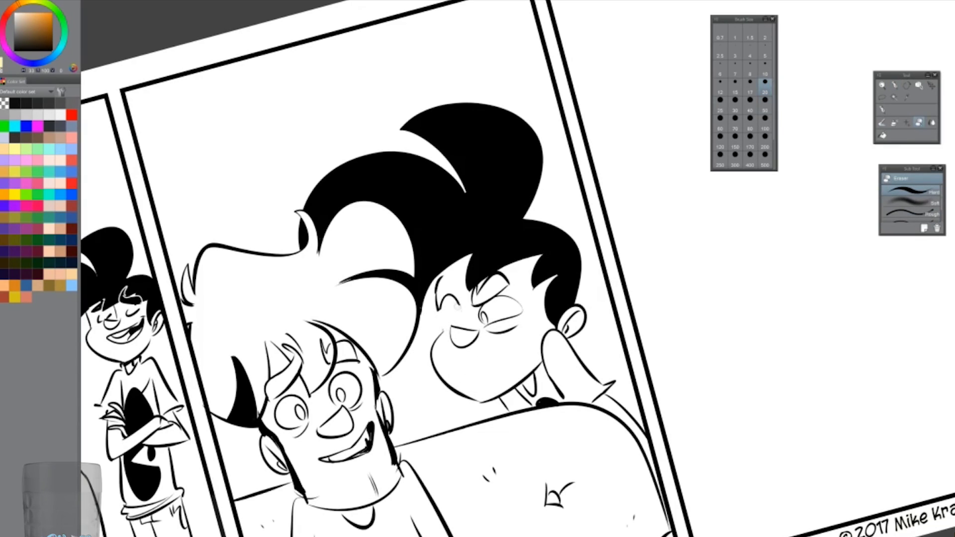
{"action": "left_click", "coordinate": [894, 85]}
{"action": "left_click_drag", "start_coordinate": [460, 293], "coordinate": [444, 330]}
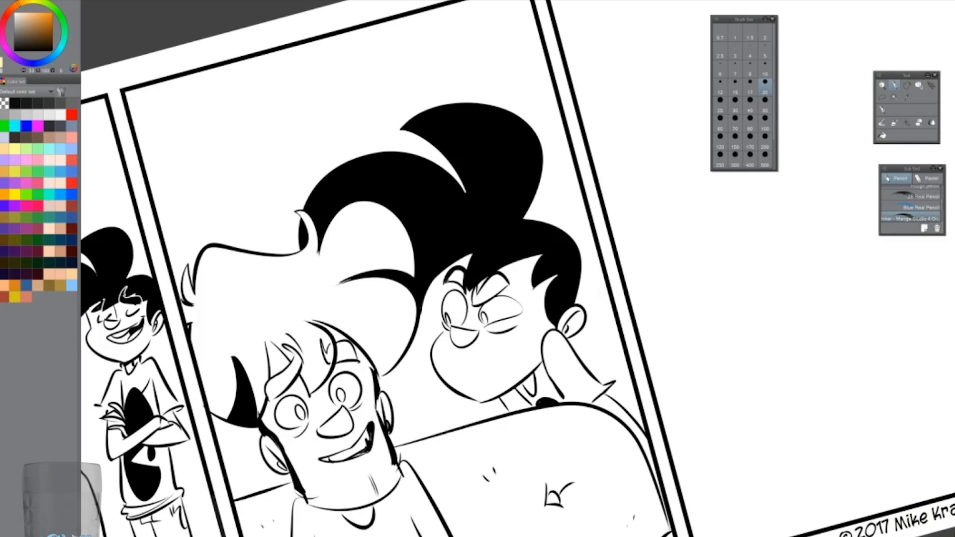
Erase a thin white line separating the forehead lock from the filled near eyebrow with the hard eraser at size 10
{"action": "left_click", "coordinate": [918, 123]}
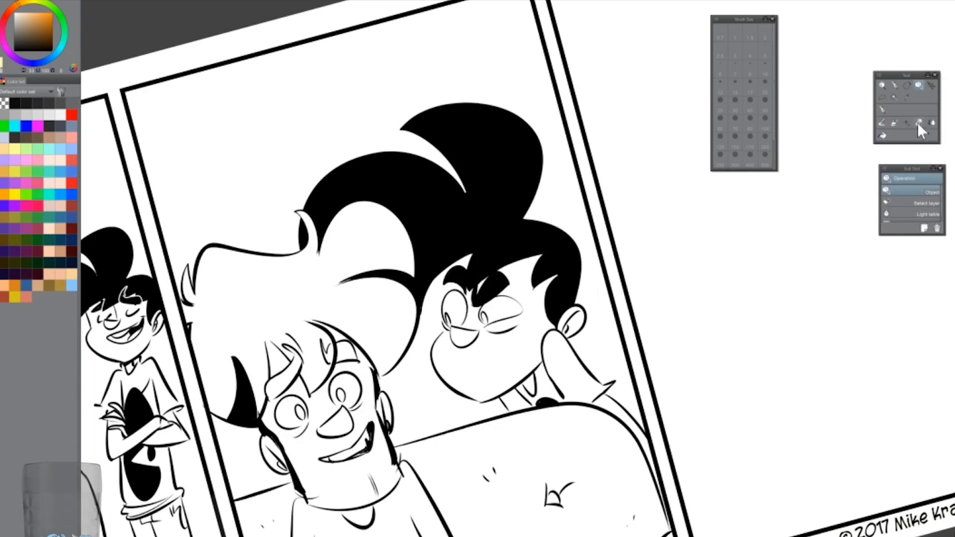
{"action": "left_click", "coordinate": [750, 85]}
{"action": "left_click", "coordinate": [765, 70]}
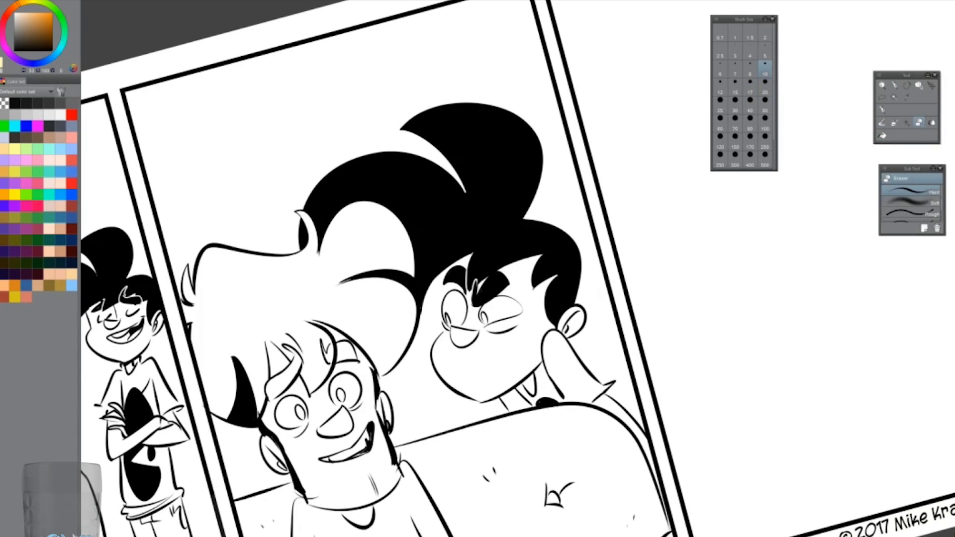
Ink a wide snarling mouth with teeth on the back character and sharpen the near eyebrow and temple hair
{"action": "left_click", "coordinate": [894, 86]}
{"action": "mouse_move", "coordinate": [435, 348]}
{"action": "left_mouse_down"}
{"action": "mouse_move", "coordinate": [470, 354]}
{"action": "mouse_move", "coordinate": [531, 343]}
{"action": "left_mouse_up"}
{"action": "left_click_drag", "start_coordinate": [453, 360], "coordinate": [523, 368]}
{"action": "left_click_drag", "start_coordinate": [454, 366], "coordinate": [463, 358]}
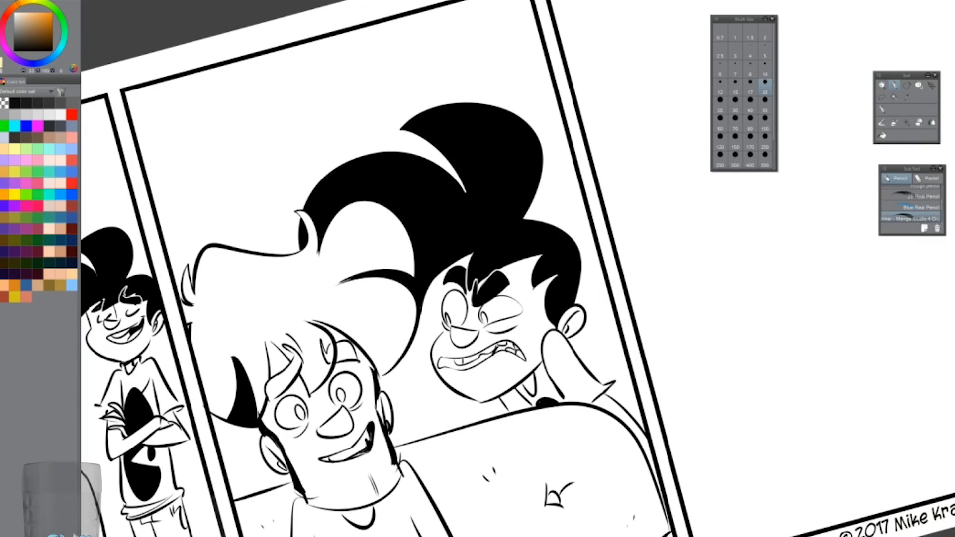
{"action": "mouse_move", "coordinate": [518, 288]}
{"action": "left_mouse_down"}
{"action": "mouse_move", "coordinate": [562, 267]}
{"action": "mouse_move", "coordinate": [530, 253]}
{"action": "left_mouse_up"}
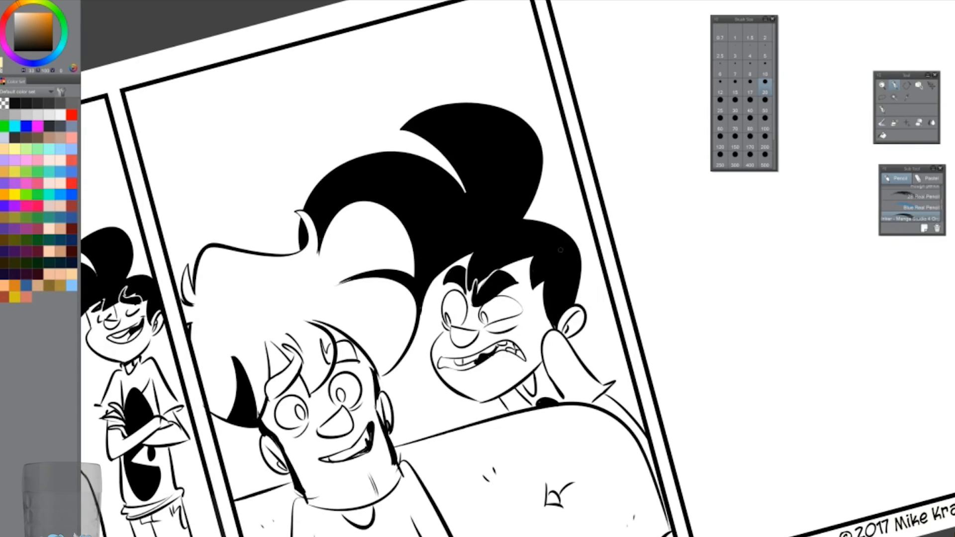
{"action": "left_click", "coordinate": [916, 125]}
{"action": "key", "text": "p"}
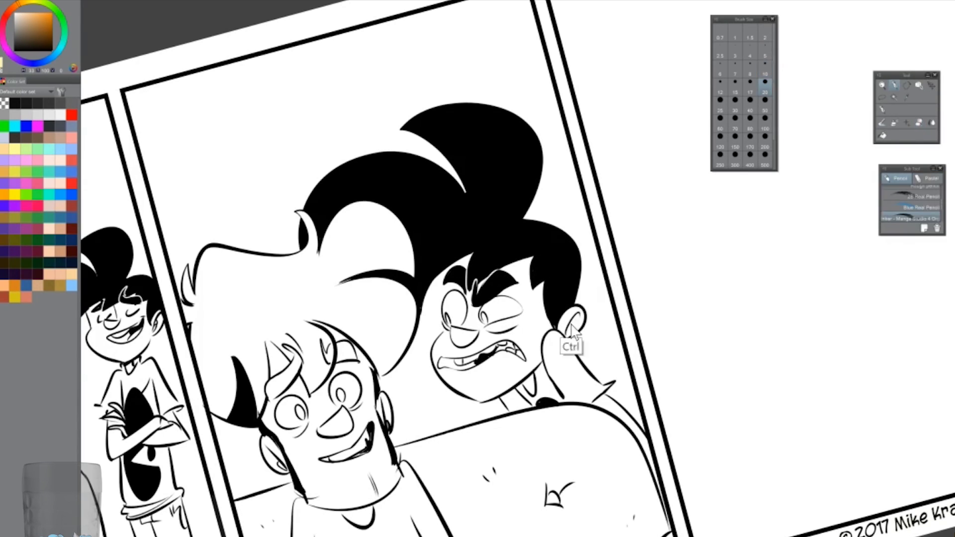
Ink the third panel's foreground character's jaw, half-closed eye, nose and small frown over the blue rough
{"action": "key", "text": "ctrl+0"}
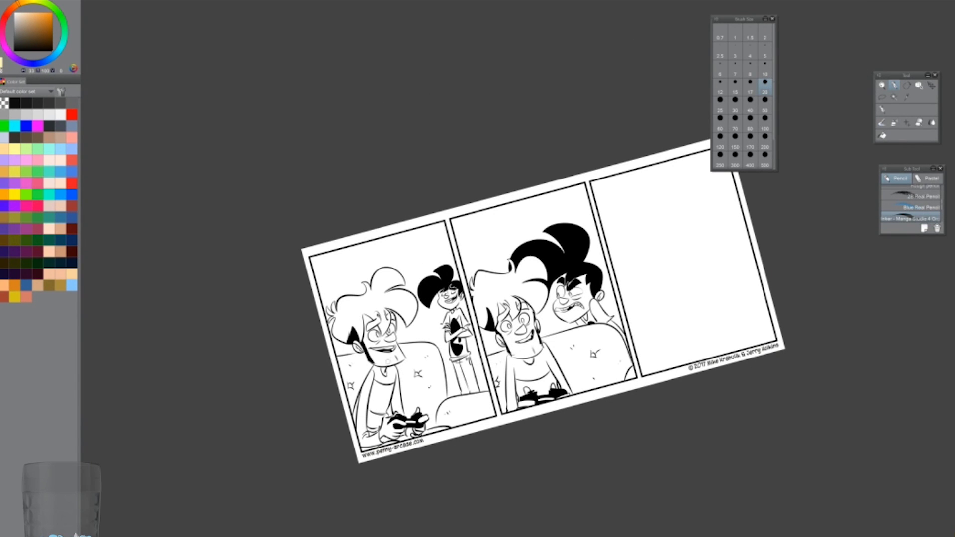
{"action": "scroll", "coordinate": [461, 408], "scroll_direction": "up", "scroll_amount": 2}
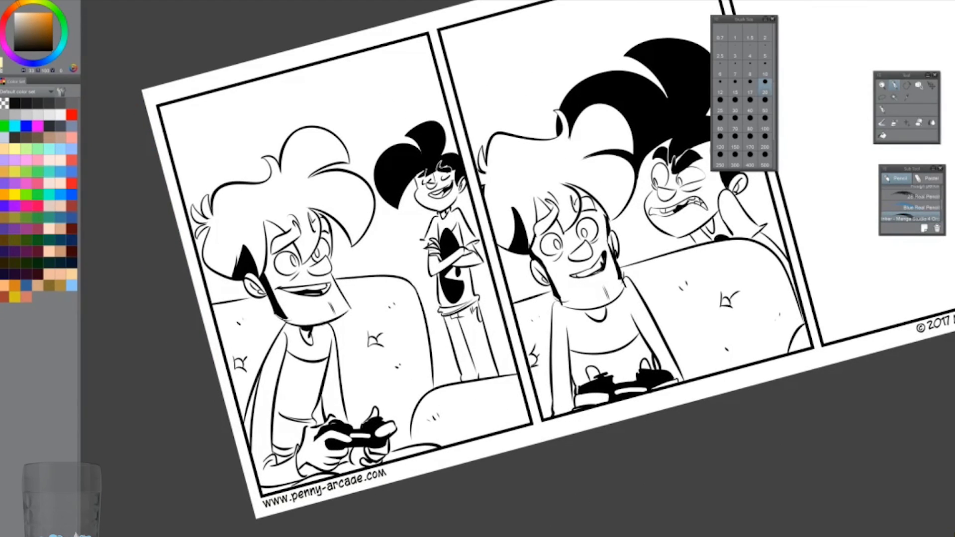
{"action": "left_click_drag", "start_coordinate": [709, 218], "coordinate": [712, 234]}
{"action": "mouse_move", "coordinate": [478, 269]}
{"action": "left_mouse_down"}
{"action": "mouse_move", "coordinate": [248, 368]}
{"action": "mouse_move", "coordinate": [114, 376]}
{"action": "left_mouse_up"}
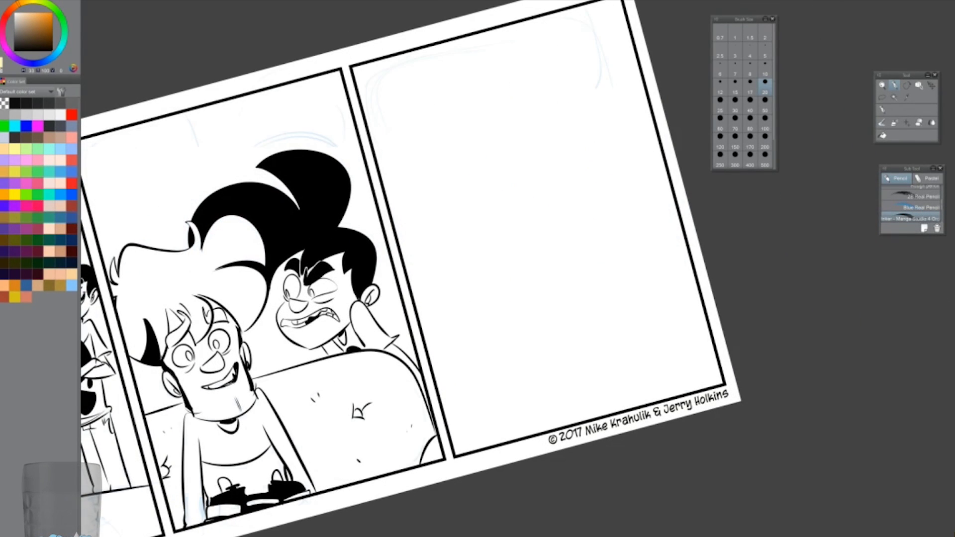
{"action": "scroll", "coordinate": [611, 279], "scroll_direction": "up", "scroll_amount": 1}
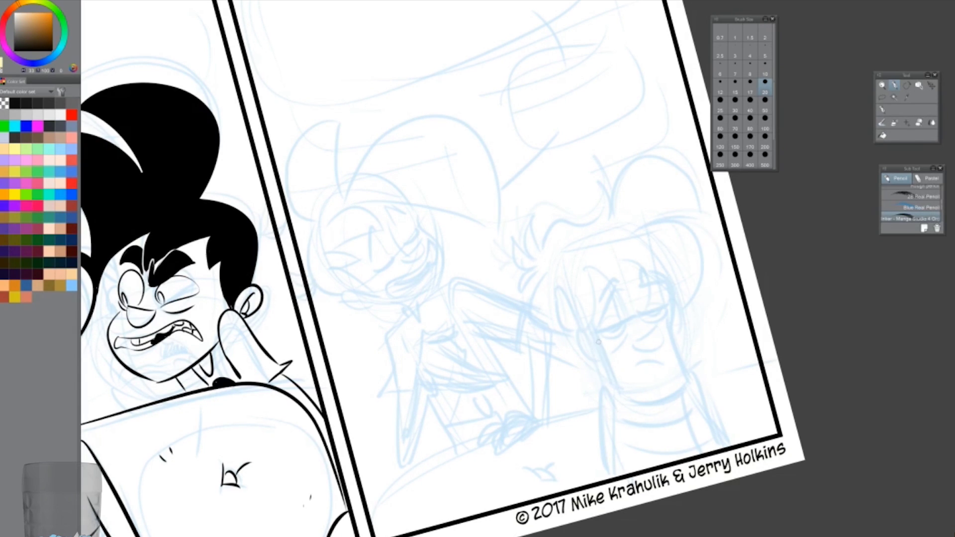
{"action": "left_click_drag", "start_coordinate": [595, 334], "coordinate": [692, 383]}
{"action": "left_click_drag", "start_coordinate": [671, 289], "coordinate": [693, 380]}
{"action": "mouse_move", "coordinate": [638, 338]}
{"action": "left_mouse_down"}
{"action": "mouse_move", "coordinate": [647, 345]}
{"action": "mouse_move", "coordinate": [660, 330]}
{"action": "left_mouse_up"}
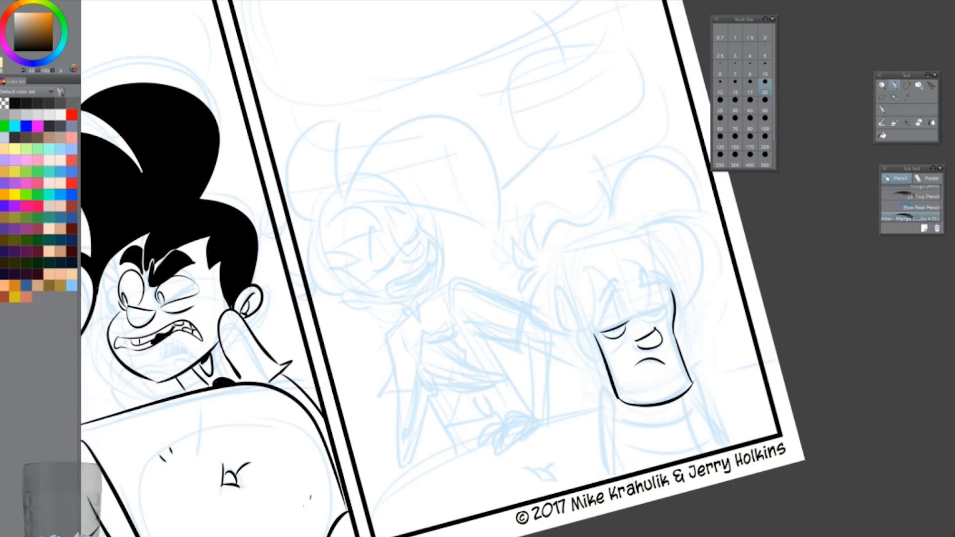
Undo the eye, nose and mouth strokes, and ink a new nose and the near ear at brush size 25
{"action": "key", "text": "ctrl+z"}
{"action": "key", "text": "ctrl+z"}
{"action": "key", "text": "ctrl+z"}
{"action": "key", "text": "bracketright"}
{"action": "mouse_move", "coordinate": [634, 343]}
{"action": "left_mouse_down"}
{"action": "mouse_move", "coordinate": [659, 331]}
{"action": "mouse_move", "coordinate": [657, 349]}
{"action": "left_mouse_up"}
{"action": "left_click_drag", "start_coordinate": [587, 332], "coordinate": [600, 360]}
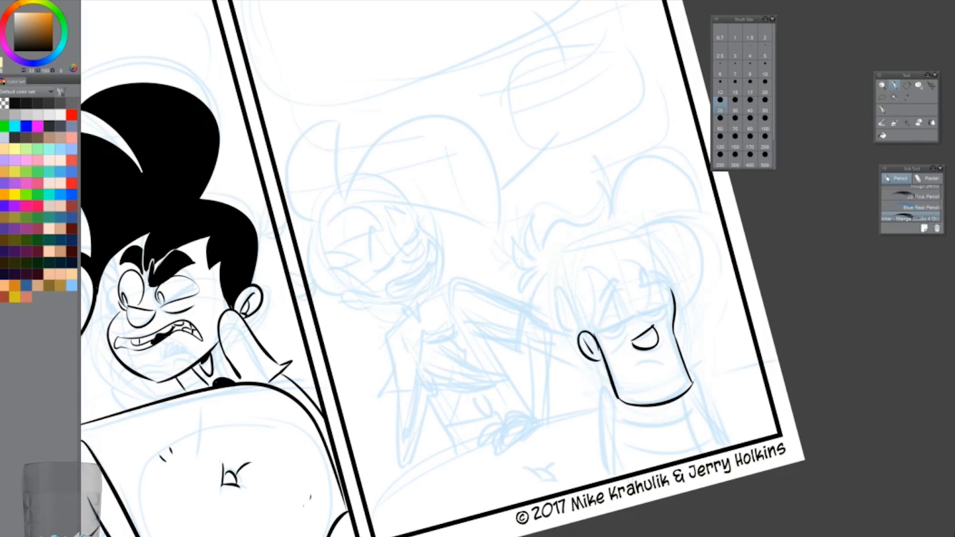
Ink the foreground character's forehead locks and full hair outline with its quiff, curl and back tufts
{"action": "left_click_drag", "start_coordinate": [634, 273], "coordinate": [630, 331]}
{"action": "mouse_move", "coordinate": [639, 227]}
{"action": "left_mouse_down"}
{"action": "mouse_move", "coordinate": [688, 313]}
{"action": "mouse_move", "coordinate": [693, 233]}
{"action": "mouse_move", "coordinate": [530, 256]}
{"action": "left_mouse_up"}
{"action": "mouse_move", "coordinate": [533, 229]}
{"action": "left_mouse_down"}
{"action": "mouse_move", "coordinate": [535, 261]}
{"action": "mouse_move", "coordinate": [527, 257]}
{"action": "left_mouse_up"}
{"action": "left_click_drag", "start_coordinate": [520, 242], "coordinate": [532, 263]}
{"action": "left_click_drag", "start_coordinate": [532, 269], "coordinate": [581, 333]}
{"action": "left_click_drag", "start_coordinate": [625, 286], "coordinate": [596, 337]}
Fill the foreground character's sideburn hair black and ink the two half-closed eyes under the forehead locks
{"action": "key", "text": "e"}
{"action": "key", "text": "g"}
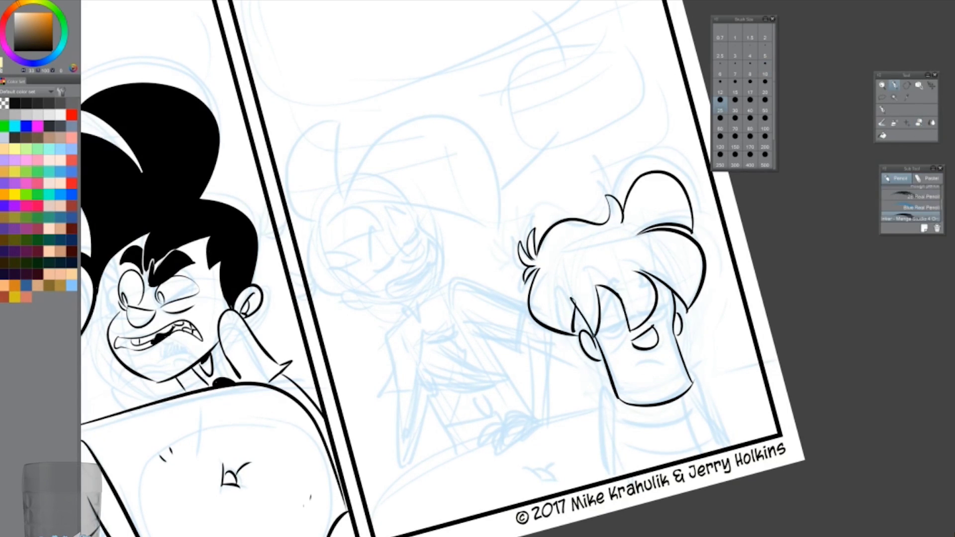
{"action": "left_click", "coordinate": [577, 313]}
{"action": "key", "text": "p"}
{"action": "mouse_move", "coordinate": [567, 310]}
{"action": "left_mouse_down"}
{"action": "mouse_move", "coordinate": [572, 329]}
{"action": "mouse_move", "coordinate": [620, 326]}
{"action": "left_mouse_up"}
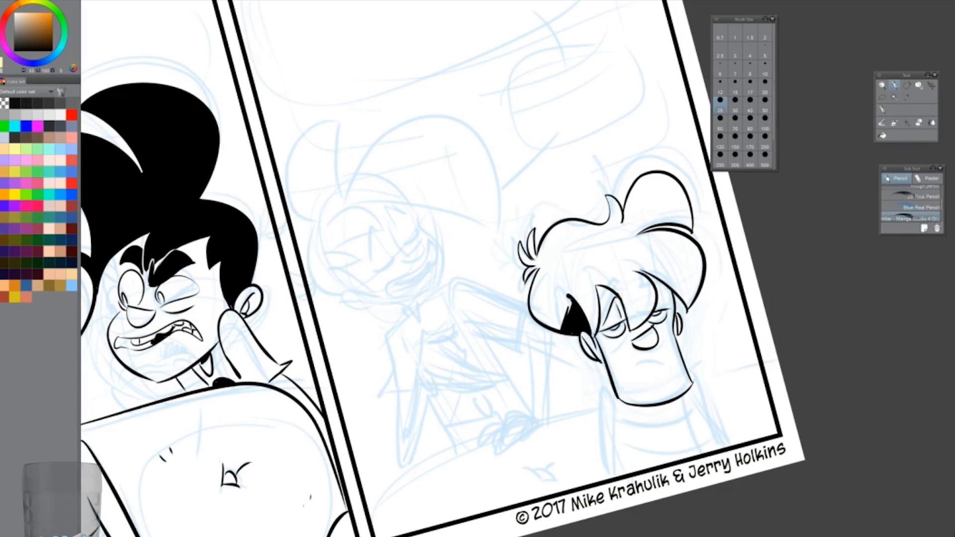
Ink the foreground character's raised eyebrows through the forehead hair and thicken the beard edges on both sides of the jaw
{"action": "left_click_drag", "start_coordinate": [627, 363], "coordinate": [672, 350]}
{"action": "key", "text": "ctrl+z"}
{"action": "left_click_drag", "start_coordinate": [620, 281], "coordinate": [597, 308]}
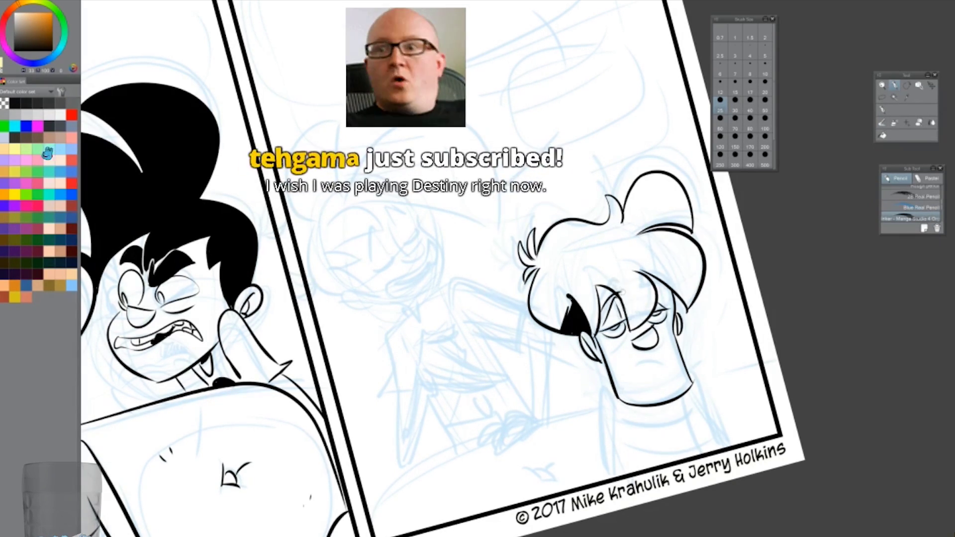
{"action": "key", "text": "e"}
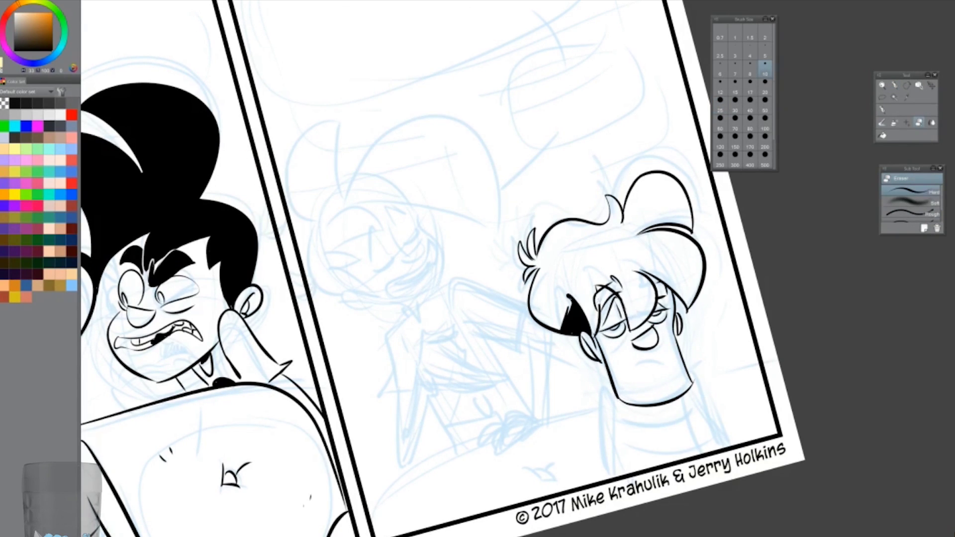
{"action": "left_click", "coordinate": [894, 85]}
{"action": "left_click_drag", "start_coordinate": [616, 266], "coordinate": [622, 285]}
{"action": "left_click_drag", "start_coordinate": [646, 281], "coordinate": [644, 295]}
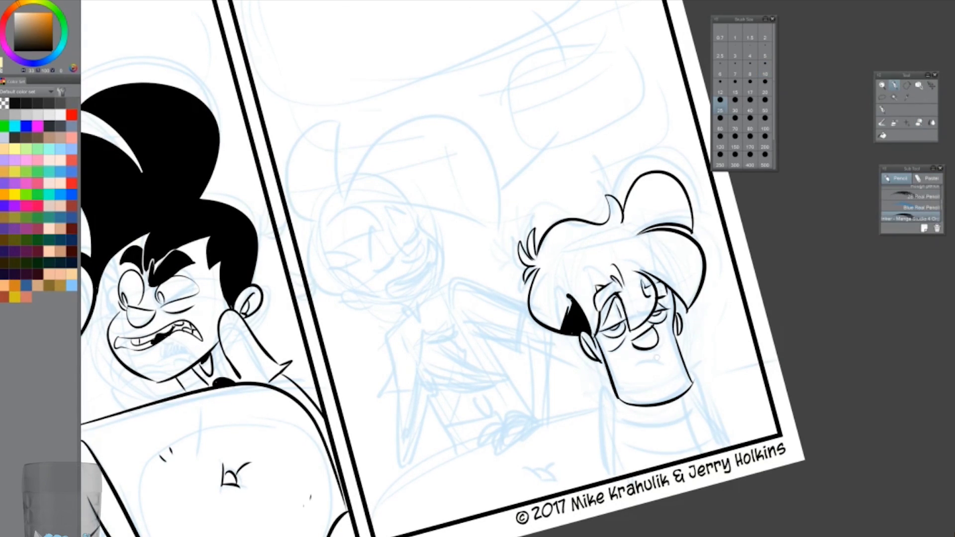
{"action": "left_click_drag", "start_coordinate": [597, 338], "coordinate": [614, 392]}
{"action": "left_click_drag", "start_coordinate": [679, 330], "coordinate": [684, 369]}
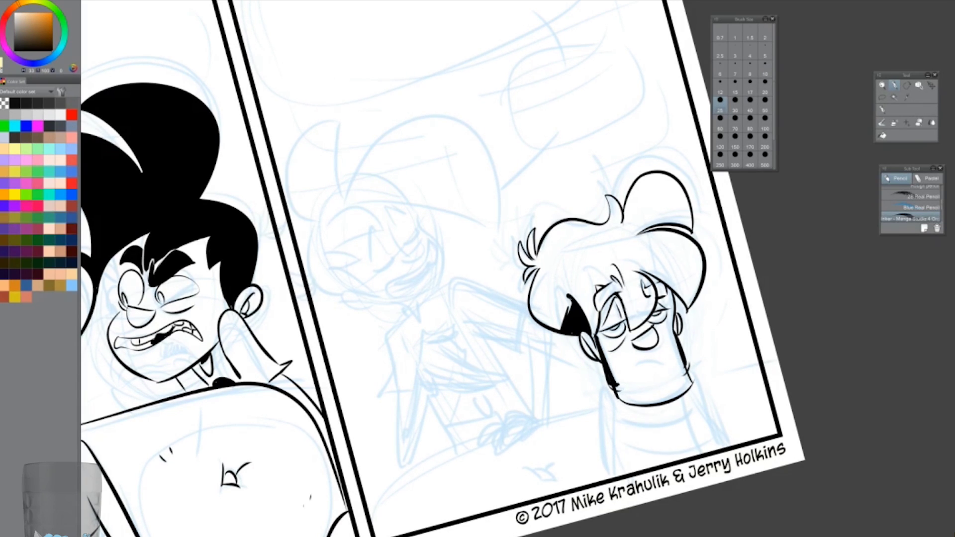
Letter the new subscriber's username with an exclamation mark in blue pencil inside the blank third panel
{"action": "left_click", "coordinate": [920, 207]}
{"action": "left_click_drag", "start_coordinate": [342, 175], "coordinate": [380, 162]}
{"action": "left_click_drag", "start_coordinate": [361, 167], "coordinate": [359, 198]}
{"action": "left_click_drag", "start_coordinate": [369, 183], "coordinate": [427, 188]}
{"action": "left_click_drag", "start_coordinate": [440, 169], "coordinate": [485, 154]}
{"action": "mouse_move", "coordinate": [502, 139]}
{"action": "left_mouse_down"}
{"action": "mouse_move", "coordinate": [490, 154]}
{"action": "mouse_move", "coordinate": [520, 154]}
{"action": "left_mouse_up"}
{"action": "left_click_drag", "start_coordinate": [526, 102], "coordinate": [526, 152]}
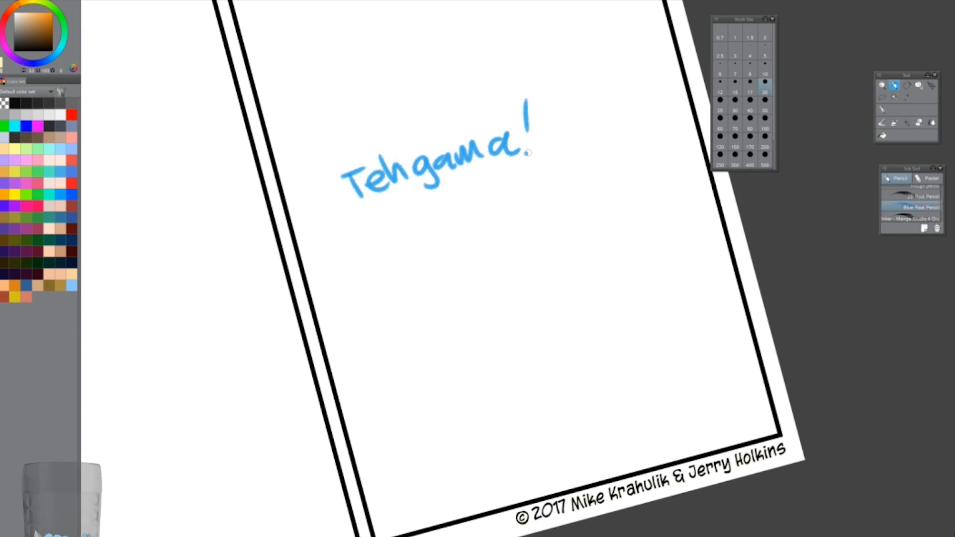
Sketch a doodle figure's oval head, shoulders and torso in blue pencil below the subscriber's username
{"action": "left_click_drag", "start_coordinate": [436, 149], "coordinate": [386, 53]}
{"action": "left_click_drag", "start_coordinate": [472, 249], "coordinate": [497, 189]}
{"action": "left_click_drag", "start_coordinate": [462, 151], "coordinate": [486, 235]}
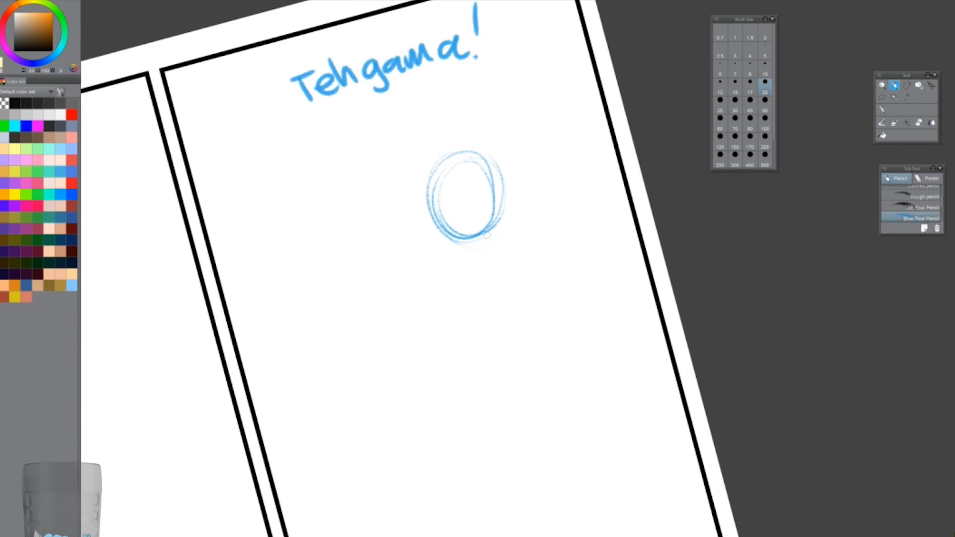
{"action": "left_click_drag", "start_coordinate": [431, 242], "coordinate": [497, 260]}
{"action": "left_click_drag", "start_coordinate": [423, 227], "coordinate": [396, 301]}
{"action": "left_click_drag", "start_coordinate": [435, 249], "coordinate": [522, 333]}
Sketch the doodle figure's long legs planted wide apart, ending in pointed feet
{"action": "left_click_drag", "start_coordinate": [467, 279], "coordinate": [423, 502]}
{"action": "left_click_drag", "start_coordinate": [468, 378], "coordinate": [418, 534]}
{"action": "left_click_drag", "start_coordinate": [497, 358], "coordinate": [577, 487]}
{"action": "left_click_drag", "start_coordinate": [527, 345], "coordinate": [589, 512]}
{"action": "left_click_drag", "start_coordinate": [464, 397], "coordinate": [432, 536]}
{"action": "left_click_drag", "start_coordinate": [557, 447], "coordinate": [629, 534]}
{"action": "scroll", "coordinate": [629, 527], "scroll_direction": "down", "scroll_amount": 3}
{"action": "left_click_drag", "start_coordinate": [413, 427], "coordinate": [390, 521]}
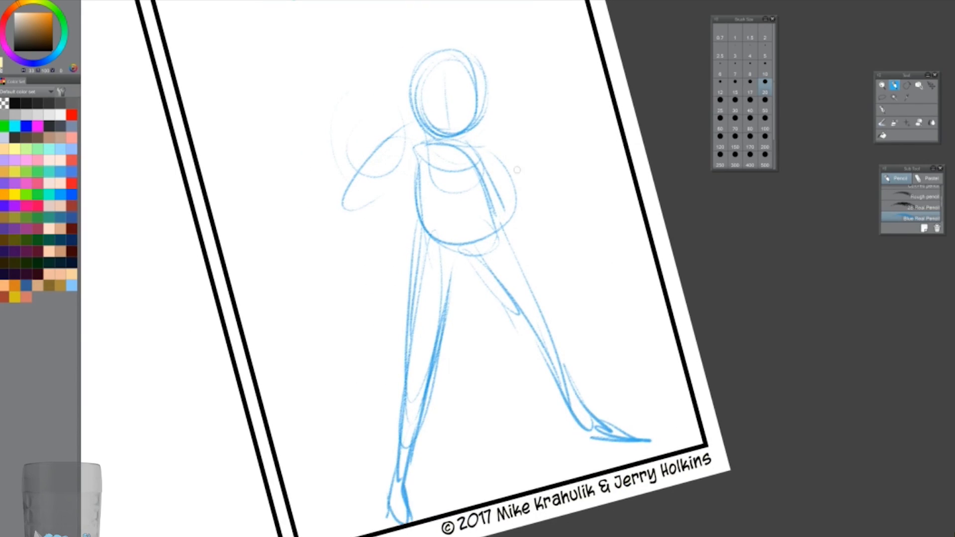
Rough in the doodle figure's raised arm with a rounded fist beside the head
{"action": "left_click_drag", "start_coordinate": [428, 167], "coordinate": [383, 234]}
{"action": "left_click_drag", "start_coordinate": [375, 137], "coordinate": [373, 211]}
{"action": "left_click_drag", "start_coordinate": [348, 116], "coordinate": [380, 219]}
{"action": "left_click_drag", "start_coordinate": [338, 92], "coordinate": [326, 124]}
{"action": "scroll", "coordinate": [448, 248], "scroll_direction": "up", "scroll_amount": 3}
{"action": "left_click_drag", "start_coordinate": [517, 219], "coordinate": [537, 246]}
{"action": "key", "text": "ctrl+z"}
{"action": "left_click_drag", "start_coordinate": [415, 251], "coordinate": [401, 339]}
{"action": "left_click_drag", "start_coordinate": [381, 233], "coordinate": [388, 264]}
Firm up the doodle figure's torso and thighs and sketch the other arm bent with its hand on the hip
{"action": "mouse_move", "coordinate": [360, 157]}
{"action": "left_mouse_down"}
{"action": "mouse_move", "coordinate": [418, 308]}
{"action": "mouse_move", "coordinate": [470, 375]}
{"action": "left_mouse_up"}
{"action": "left_click_drag", "start_coordinate": [455, 304], "coordinate": [445, 460]}
{"action": "mouse_move", "coordinate": [518, 286]}
{"action": "left_mouse_down"}
{"action": "mouse_move", "coordinate": [542, 395]}
{"action": "mouse_move", "coordinate": [587, 480]}
{"action": "left_mouse_up"}
{"action": "mouse_move", "coordinate": [467, 281]}
{"action": "left_mouse_down"}
{"action": "mouse_move", "coordinate": [412, 338]}
{"action": "mouse_move", "coordinate": [417, 358]}
{"action": "left_mouse_up"}
{"action": "left_click_drag", "start_coordinate": [495, 278], "coordinate": [539, 305]}
{"action": "left_click_drag", "start_coordinate": [527, 296], "coordinate": [582, 350]}
{"action": "left_click_drag", "start_coordinate": [517, 328], "coordinate": [562, 358]}
{"action": "mouse_move", "coordinate": [547, 353]}
{"action": "left_mouse_down"}
{"action": "mouse_move", "coordinate": [579, 380]}
{"action": "mouse_move", "coordinate": [584, 331]}
{"action": "left_mouse_up"}
Draw the doodle figure's face with an ear, round eyes, angry brows, small mouth and masked jaw line
{"action": "left_click_drag", "start_coordinate": [455, 211], "coordinate": [462, 264]}
{"action": "left_click_drag", "start_coordinate": [458, 221], "coordinate": [522, 234]}
{"action": "left_click_drag", "start_coordinate": [478, 264], "coordinate": [519, 251]}
{"action": "mouse_move", "coordinate": [525, 213]}
{"action": "left_mouse_down"}
{"action": "mouse_move", "coordinate": [509, 278]}
{"action": "mouse_move", "coordinate": [512, 261]}
{"action": "mouse_move", "coordinate": [496, 249]}
{"action": "left_mouse_up"}
{"action": "left_click_drag", "start_coordinate": [475, 239], "coordinate": [478, 254]}
{"action": "left_click_drag", "start_coordinate": [505, 232], "coordinate": [518, 253]}
{"action": "left_click_drag", "start_coordinate": [465, 234], "coordinate": [489, 229]}
{"action": "left_click_drag", "start_coordinate": [502, 230], "coordinate": [517, 224]}
{"action": "left_click_drag", "start_coordinate": [492, 261], "coordinate": [508, 272]}
{"action": "mouse_move", "coordinate": [450, 224]}
{"action": "left_mouse_down"}
{"action": "mouse_move", "coordinate": [446, 251]}
{"action": "mouse_move", "coordinate": [525, 248]}
{"action": "mouse_move", "coordinate": [522, 209]}
{"action": "left_mouse_up"}
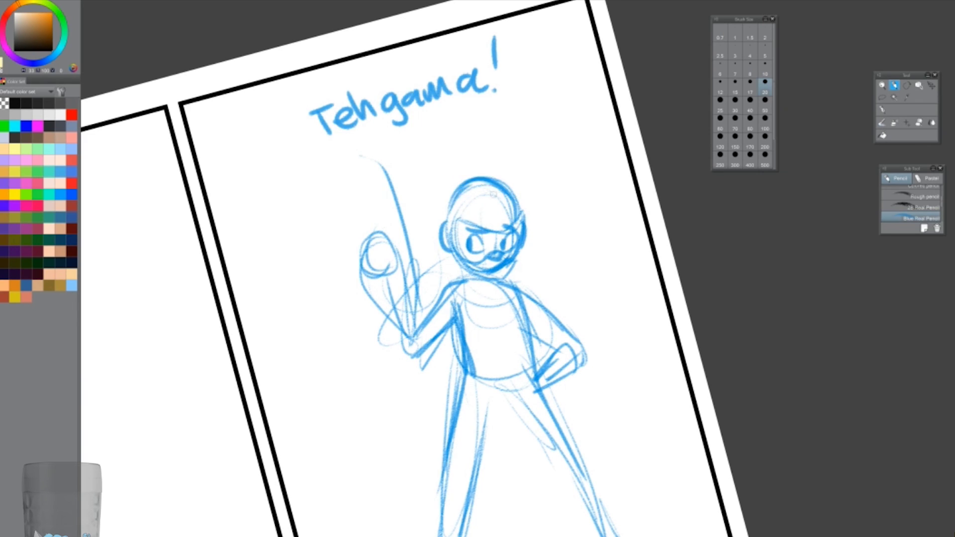
Add hip-hand details and draw a large cannon held upright in the raised hand, with a finned glove
{"action": "left_click_drag", "start_coordinate": [532, 361], "coordinate": [542, 393]}
{"action": "left_click_drag", "start_coordinate": [544, 383], "coordinate": [577, 368]}
{"action": "left_click_drag", "start_coordinate": [356, 233], "coordinate": [378, 144]}
{"action": "left_click_drag", "start_coordinate": [393, 189], "coordinate": [415, 269]}
{"action": "left_click_drag", "start_coordinate": [355, 156], "coordinate": [370, 149]}
{"action": "left_click_drag", "start_coordinate": [332, 194], "coordinate": [348, 239]}
{"action": "mouse_move", "coordinate": [365, 249]}
{"action": "left_mouse_down"}
{"action": "mouse_move", "coordinate": [378, 288]}
{"action": "mouse_move", "coordinate": [365, 213]}
{"action": "mouse_move", "coordinate": [398, 266]}
{"action": "left_mouse_up"}
{"action": "mouse_move", "coordinate": [388, 174]}
{"action": "left_mouse_down"}
{"action": "mouse_move", "coordinate": [408, 256]}
{"action": "mouse_move", "coordinate": [378, 358]}
{"action": "left_mouse_up"}
{"action": "left_click_drag", "start_coordinate": [380, 299], "coordinate": [373, 363]}
{"action": "left_click_drag", "start_coordinate": [418, 269], "coordinate": [388, 365]}
Draw the doodle hero's belt, trunks and hip-glove fins, and darken the sides of the legs
{"action": "left_click_drag", "start_coordinate": [554, 380], "coordinate": [595, 378]}
{"action": "mouse_move", "coordinate": [458, 318]}
{"action": "left_mouse_down"}
{"action": "mouse_move", "coordinate": [470, 387]}
{"action": "mouse_move", "coordinate": [545, 391]}
{"action": "left_mouse_up"}
{"action": "mouse_move", "coordinate": [465, 349]}
{"action": "left_mouse_down"}
{"action": "mouse_move", "coordinate": [473, 397]}
{"action": "mouse_move", "coordinate": [443, 535]}
{"action": "left_mouse_up"}
{"action": "mouse_move", "coordinate": [498, 413]}
{"action": "left_mouse_down"}
{"action": "mouse_move", "coordinate": [537, 438]}
{"action": "mouse_move", "coordinate": [468, 535]}
{"action": "left_mouse_up"}
{"action": "left_click_drag", "start_coordinate": [537, 393], "coordinate": [577, 535]}
{"action": "left_click_drag", "start_coordinate": [552, 418], "coordinate": [590, 535]}
{"action": "left_click_drag", "start_coordinate": [472, 462], "coordinate": [442, 535]}
Finish the doodle hero with a circled G on the chest, mask and helmet lines, and smoke curling from the cannon
{"action": "mouse_move", "coordinate": [509, 298]}
{"action": "left_mouse_down"}
{"action": "mouse_move", "coordinate": [517, 331]}
{"action": "mouse_move", "coordinate": [514, 324]}
{"action": "left_mouse_up"}
{"action": "left_click_drag", "start_coordinate": [470, 293], "coordinate": [519, 354]}
{"action": "left_click_drag", "start_coordinate": [455, 184], "coordinate": [480, 222]}
{"action": "left_click_drag", "start_coordinate": [502, 185], "coordinate": [506, 227]}
{"action": "left_click_drag", "start_coordinate": [526, 304], "coordinate": [560, 353]}
{"action": "left_click_drag", "start_coordinate": [460, 311], "coordinate": [435, 324]}
{"action": "left_click_drag", "start_coordinate": [465, 256], "coordinate": [515, 261]}
{"action": "left_click_drag", "start_coordinate": [457, 224], "coordinate": [473, 268]}
{"action": "mouse_move", "coordinate": [477, 234]}
{"action": "left_mouse_down"}
{"action": "mouse_move", "coordinate": [495, 256]}
{"action": "mouse_move", "coordinate": [512, 249]}
{"action": "left_mouse_up"}
{"action": "mouse_move", "coordinate": [344, 132]}
{"action": "left_mouse_down"}
{"action": "mouse_move", "coordinate": [443, 162]}
{"action": "mouse_move", "coordinate": [547, 80]}
{"action": "left_mouse_up"}
{"action": "left_click_drag", "start_coordinate": [475, 107], "coordinate": [548, 27]}
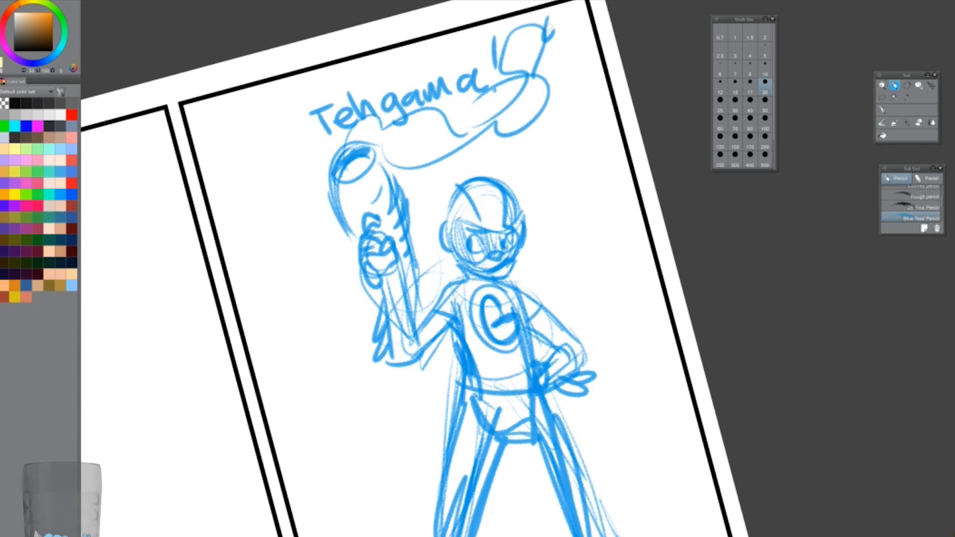
Letter "thanks!" beside the doodle hero's legs and clear the whole doodle from the canvas
{"action": "left_click_drag", "start_coordinate": [329, 412], "coordinate": [334, 451]}
{"action": "left_click_drag", "start_coordinate": [318, 428], "coordinate": [348, 415]}
{"action": "mouse_move", "coordinate": [343, 411]}
{"action": "left_mouse_down"}
{"action": "mouse_move", "coordinate": [368, 432]}
{"action": "mouse_move", "coordinate": [420, 397]}
{"action": "left_mouse_up"}
{"action": "left_click_drag", "start_coordinate": [427, 375], "coordinate": [423, 405]}
{"action": "left_click", "coordinate": [425, 416]}
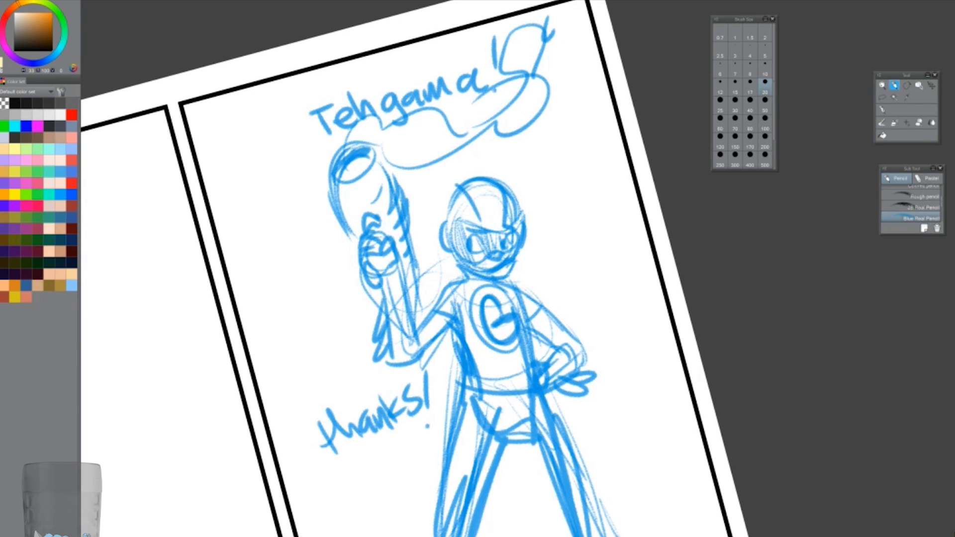
{"action": "key", "text": "Delete"}
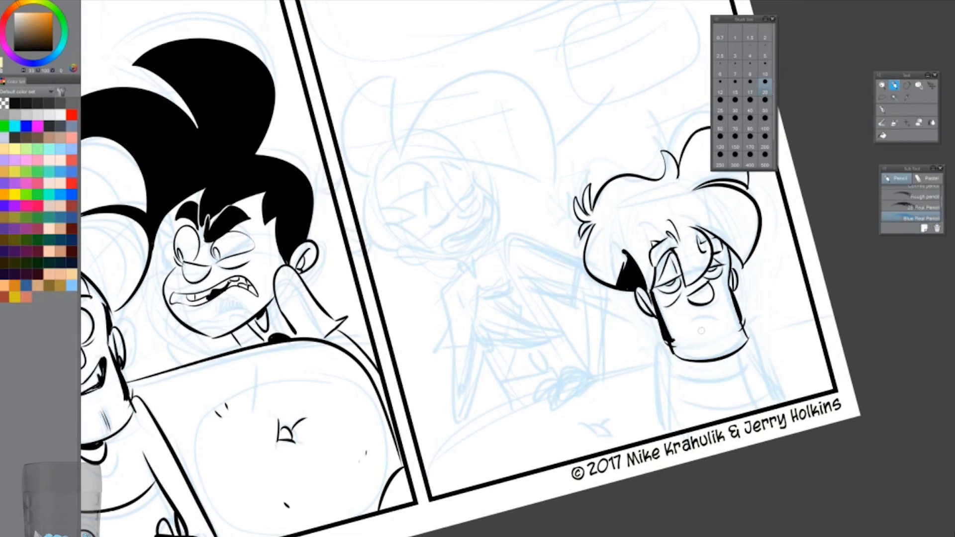
Ink the third panel's foreground character's frowning mouth, arms and shirt chest line in black over the blue rough
{"action": "scroll", "coordinate": [915, 204], "scroll_direction": "down", "scroll_amount": 1}
{"action": "left_click", "coordinate": [915, 208]}
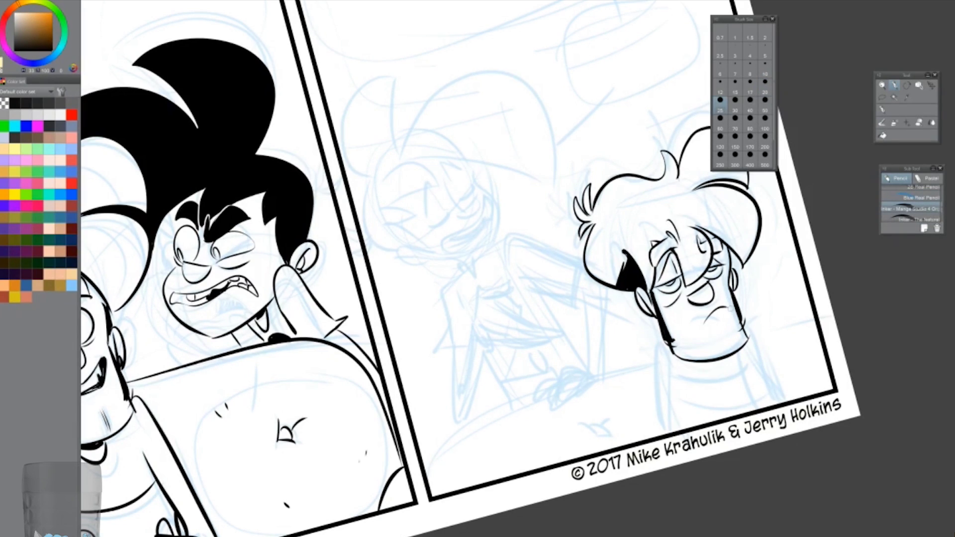
{"action": "left_click_drag", "start_coordinate": [658, 342], "coordinate": [657, 451]}
{"action": "left_click_drag", "start_coordinate": [746, 345], "coordinate": [777, 405]}
{"action": "left_click_drag", "start_coordinate": [667, 346], "coordinate": [678, 429]}
{"action": "left_click_drag", "start_coordinate": [675, 384], "coordinate": [740, 372]}
Select the inked foreground character in the third panel, cut and paste it, and shift it slightly lower
{"action": "key", "text": "m"}
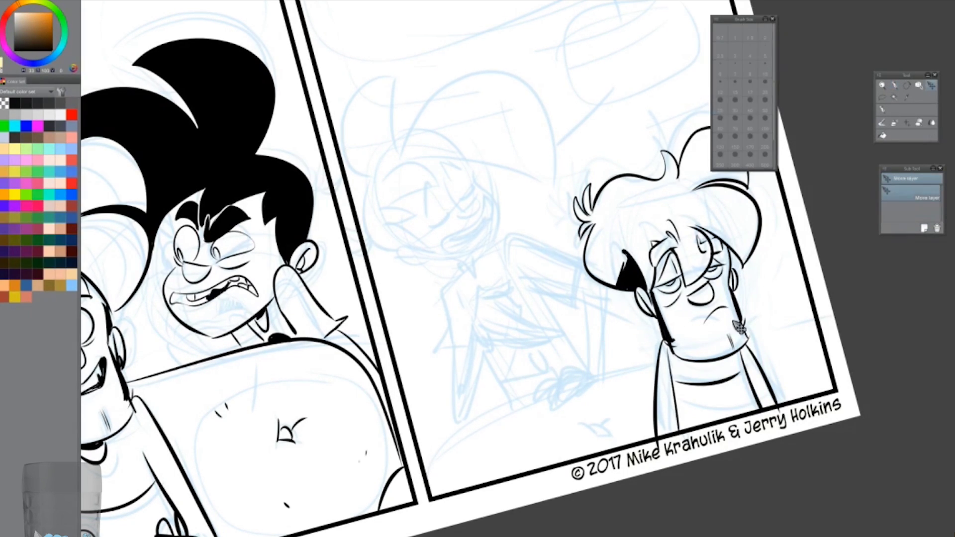
{"action": "left_click_drag", "start_coordinate": [624, 118], "coordinate": [795, 112]}
{"action": "left_click", "coordinate": [22, 30]}
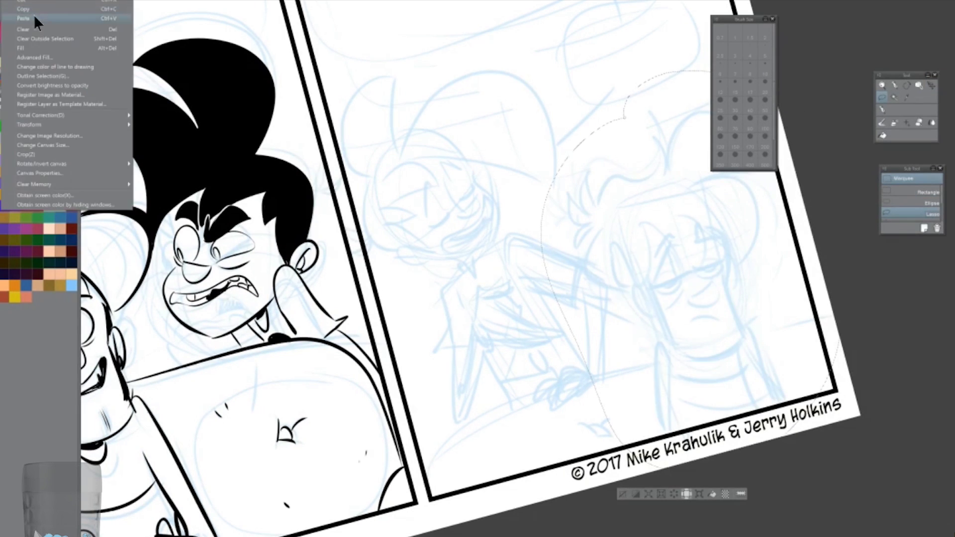
{"action": "left_click", "coordinate": [22, 17]}
{"action": "key", "text": "k"}
{"action": "left_click_drag", "start_coordinate": [737, 340], "coordinate": [738, 364]}
Ink the couch's upper edge on both sides of the foreground character, plus a small tear and ticks on its left part
{"action": "key", "text": "p"}
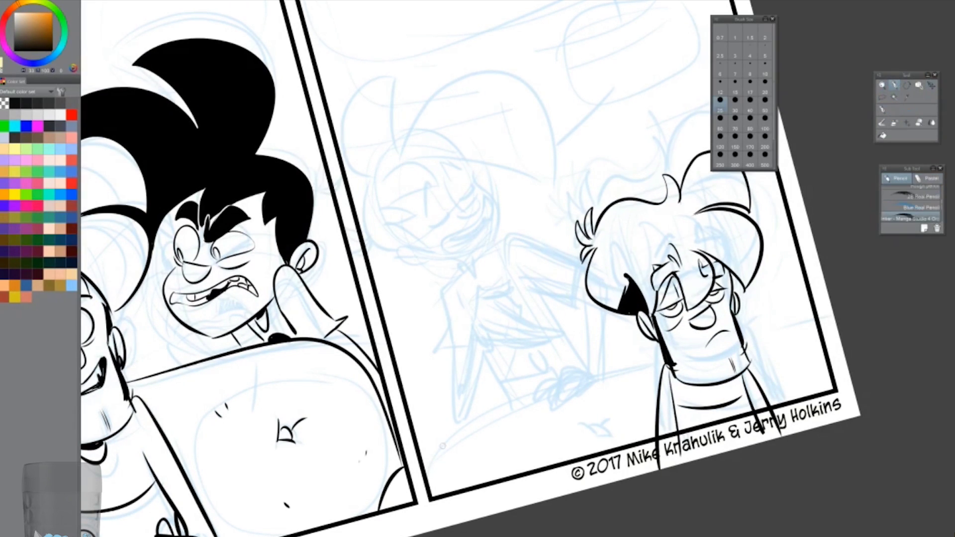
{"action": "left_click_drag", "start_coordinate": [420, 450], "coordinate": [666, 366]}
{"action": "left_click_drag", "start_coordinate": [746, 343], "coordinate": [814, 328]}
{"action": "mouse_move", "coordinate": [549, 444]}
{"action": "left_mouse_down"}
{"action": "mouse_move", "coordinate": [557, 462]}
{"action": "mouse_move", "coordinate": [573, 448]}
{"action": "left_mouse_up"}
{"action": "left_click_drag", "start_coordinate": [518, 446], "coordinate": [522, 456]}
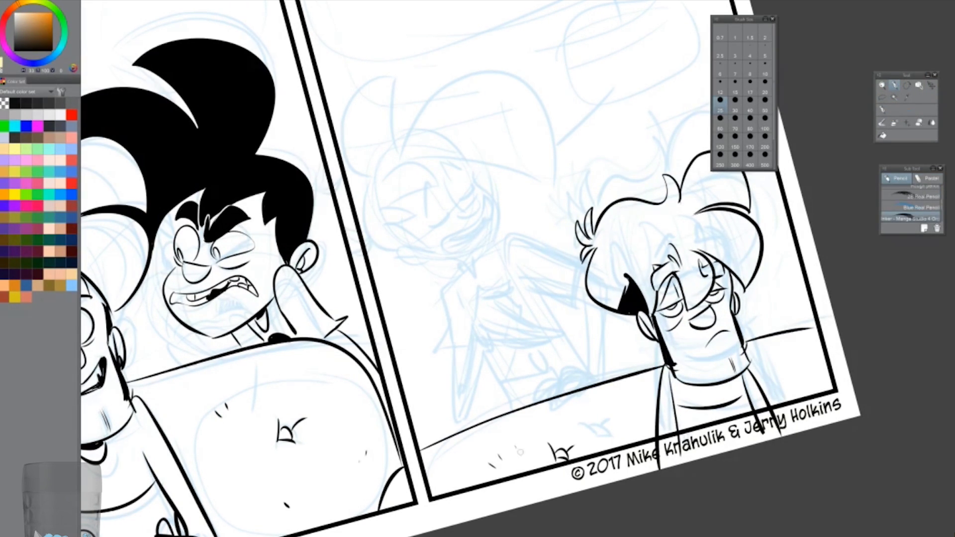
Erase the character's arm lines hanging below the panel border and ink a tear with small ticks on the couch's right part
{"action": "key", "text": "e"}
{"action": "left_click", "coordinate": [749, 99]}
{"action": "left_click_drag", "start_coordinate": [658, 470], "coordinate": [671, 440]}
{"action": "left_click_drag", "start_coordinate": [749, 434], "coordinate": [781, 412]}
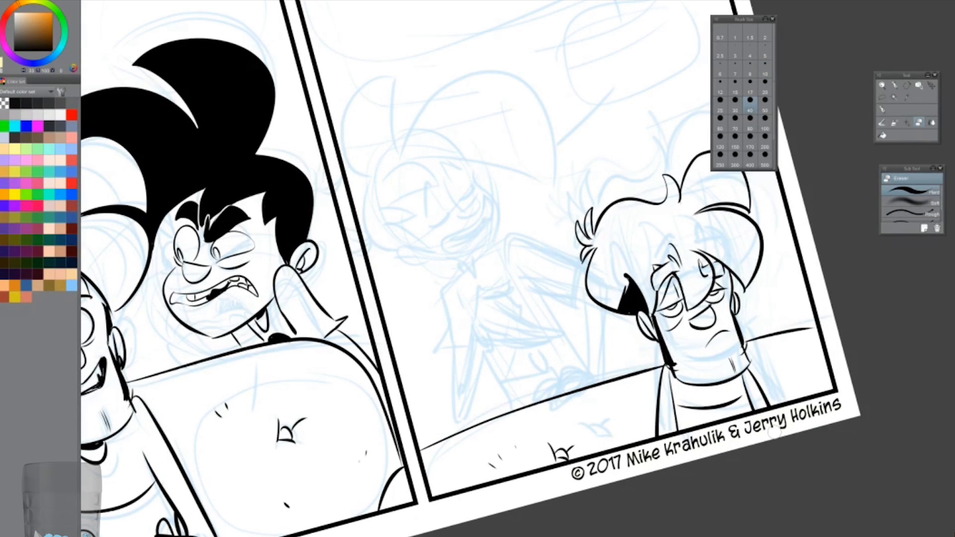
{"action": "key", "text": "p"}
{"action": "left_click_drag", "start_coordinate": [794, 379], "coordinate": [811, 390]}
{"action": "left_click_drag", "start_coordinate": [788, 364], "coordinate": [792, 367]}
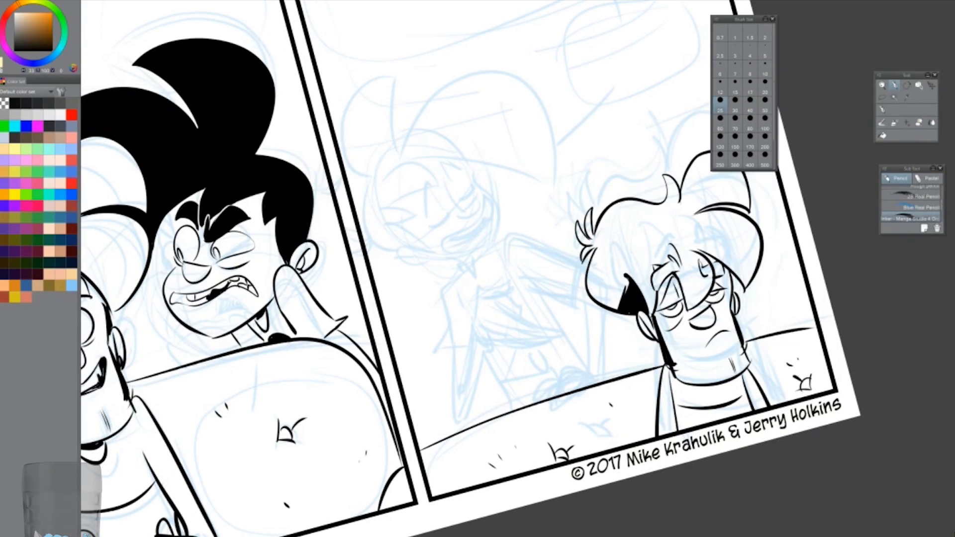
Straighten the canvas and ink the third panel's background character's hair lobes, pointed sideburn, ear and jaw in black
{"action": "key", "text": "ctrl+@"}
{"action": "mouse_move", "coordinate": [443, 311]}
{"action": "left_mouse_down"}
{"action": "mouse_move", "coordinate": [518, 309]}
{"action": "mouse_move", "coordinate": [517, 260]}
{"action": "mouse_move", "coordinate": [507, 257]}
{"action": "left_mouse_up"}
{"action": "key", "text": "ctrl+z"}
{"action": "left_click_drag", "start_coordinate": [448, 316], "coordinate": [449, 318]}
{"action": "key", "text": "ctrl+z"}
{"action": "left_click_drag", "start_coordinate": [411, 274], "coordinate": [455, 310]}
{"action": "left_click_drag", "start_coordinate": [411, 251], "coordinate": [442, 268]}
{"action": "mouse_move", "coordinate": [428, 217]}
{"action": "left_mouse_down"}
{"action": "mouse_move", "coordinate": [580, 275]}
{"action": "mouse_move", "coordinate": [527, 141]}
{"action": "mouse_move", "coordinate": [440, 209]}
{"action": "left_mouse_up"}
{"action": "mouse_move", "coordinate": [437, 209]}
{"action": "left_mouse_down"}
{"action": "mouse_move", "coordinate": [418, 127]}
{"action": "mouse_move", "coordinate": [380, 218]}
{"action": "mouse_move", "coordinate": [415, 304]}
{"action": "left_mouse_up"}
{"action": "key", "text": "ctrl+z"}
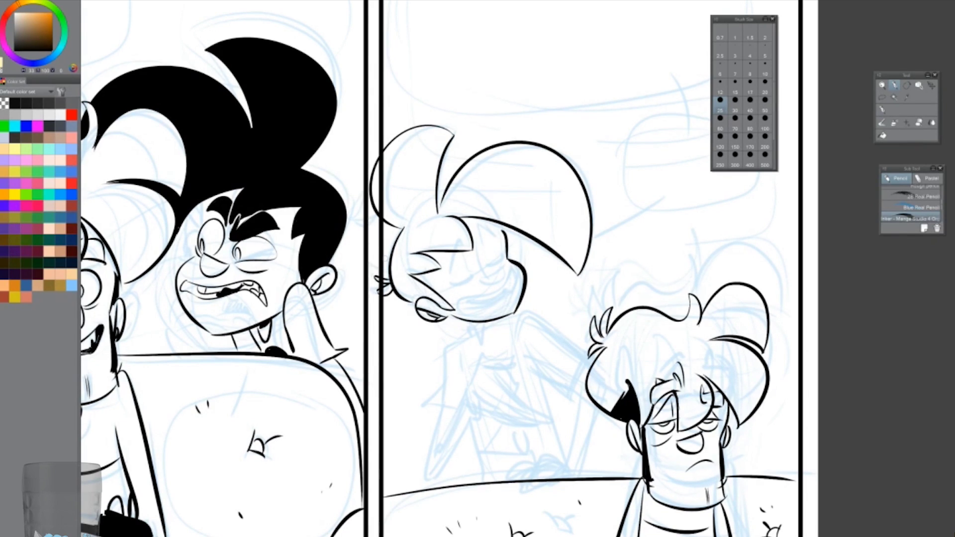
Fill the background character's hair solid black, including the small tuft at the back of the head
{"action": "key", "text": "g"}
{"action": "left_click", "coordinate": [513, 189]}
{"action": "key", "text": "ctrl+z"}
{"action": "left_click", "coordinate": [919, 203]}
{"action": "left_click", "coordinate": [395, 278]}
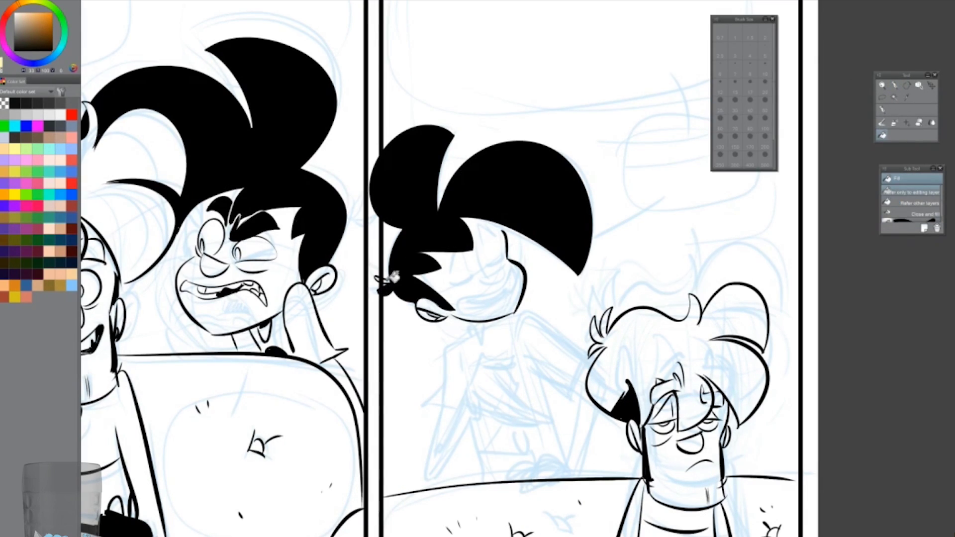
Ink the background character's closed eyes, nose and raised eyebrows
{"action": "key", "text": "p"}
{"action": "left_click_drag", "start_coordinate": [447, 277], "coordinate": [473, 283]}
{"action": "left_click_drag", "start_coordinate": [485, 258], "coordinate": [507, 291]}
{"action": "key", "text": "ctrl+z"}
{"action": "left_click_drag", "start_coordinate": [480, 230], "coordinate": [492, 263]}
{"action": "left_click_drag", "start_coordinate": [463, 251], "coordinate": [446, 271]}
{"action": "left_click_drag", "start_coordinate": [472, 233], "coordinate": [491, 223]}
Erase the hair spilling past the third panel's border and cut thin white lines around the eyebrow
{"action": "key", "text": "e"}
{"action": "left_click", "coordinate": [750, 100]}
{"action": "left_click", "coordinate": [760, 77]}
{"action": "mouse_move", "coordinate": [450, 259]}
{"action": "left_mouse_down"}
{"action": "mouse_move", "coordinate": [445, 244]}
{"action": "mouse_move", "coordinate": [462, 249]}
{"action": "mouse_move", "coordinate": [504, 303]}
{"action": "left_mouse_up"}
Ink the background character's laughing open mouth with teeth, fill its inside black and add the neck lines
{"action": "key", "text": "p"}
{"action": "left_click_drag", "start_coordinate": [485, 266], "coordinate": [517, 315]}
{"action": "mouse_move", "coordinate": [517, 263]}
{"action": "left_mouse_down"}
{"action": "mouse_move", "coordinate": [502, 293]}
{"action": "mouse_move", "coordinate": [510, 300]}
{"action": "mouse_move", "coordinate": [492, 296]}
{"action": "mouse_move", "coordinate": [506, 303]}
{"action": "mouse_move", "coordinate": [517, 294]}
{"action": "mouse_move", "coordinate": [498, 296]}
{"action": "left_mouse_up"}
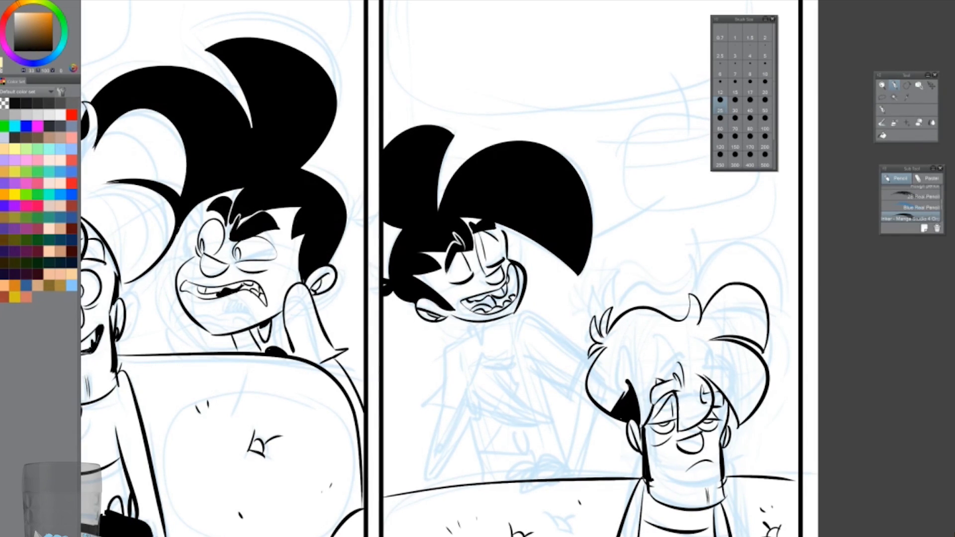
{"action": "key", "text": "g"}
{"action": "key", "text": "p"}
{"action": "mouse_move", "coordinate": [470, 322]}
{"action": "left_mouse_down"}
{"action": "mouse_move", "coordinate": [490, 346]}
{"action": "mouse_move", "coordinate": [477, 341]}
{"action": "left_mouse_up"}
{"action": "key", "text": "ctrl+z"}
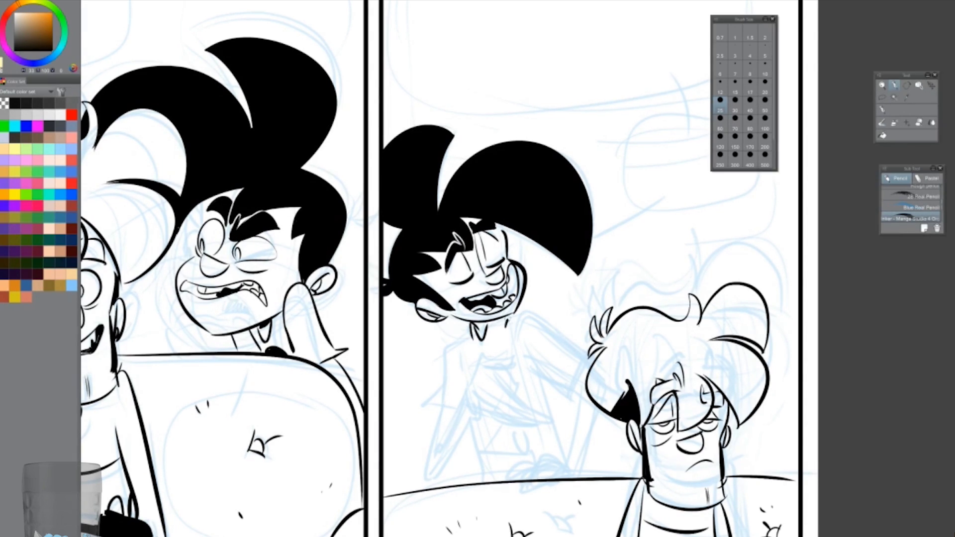
Ink the background character's shoulders, short sleeves and bent forearm over the blue rough
{"action": "left_click_drag", "start_coordinate": [517, 306], "coordinate": [579, 362]}
{"action": "left_click_drag", "start_coordinate": [523, 350], "coordinate": [581, 370]}
{"action": "mouse_move", "coordinate": [469, 336]}
{"action": "left_mouse_down"}
{"action": "mouse_move", "coordinate": [448, 397]}
{"action": "mouse_move", "coordinate": [431, 398]}
{"action": "mouse_move", "coordinate": [429, 470]}
{"action": "left_mouse_up"}
{"action": "left_click_drag", "start_coordinate": [458, 405], "coordinate": [438, 472]}
{"action": "mouse_move", "coordinate": [476, 404]}
{"action": "left_mouse_down"}
{"action": "mouse_move", "coordinate": [436, 471]}
{"action": "mouse_move", "coordinate": [468, 412]}
{"action": "left_mouse_up"}
Ink the background character's hand with fingers spread across the chest, undoing and redrawing strokes
{"action": "left_click_drag", "start_coordinate": [480, 351], "coordinate": [519, 372]}
{"action": "key", "text": "ctrl+z"}
{"action": "key", "text": "ctrl+z"}
{"action": "key", "text": "ctrl+z"}
{"action": "key", "text": "ctrl+z"}
{"action": "left_click_drag", "start_coordinate": [490, 384], "coordinate": [547, 420]}
{"action": "key", "text": "ctrl+z"}
{"action": "key", "text": "ctrl+z"}
{"action": "key", "text": "ctrl+z"}
{"action": "mouse_move", "coordinate": [488, 400]}
{"action": "left_mouse_down"}
{"action": "mouse_move", "coordinate": [525, 421]}
{"action": "mouse_move", "coordinate": [515, 432]}
{"action": "left_mouse_up"}
{"action": "key", "text": "ctrl+z"}
{"action": "key", "text": "ctrl+z"}
{"action": "key", "text": "ctrl+z"}
{"action": "key", "text": "ctrl+z"}
{"action": "key", "text": "ctrl+z"}
{"action": "left_click_drag", "start_coordinate": [506, 365], "coordinate": [522, 392]}
{"action": "key", "text": "ctrl+z"}
{"action": "key", "text": "ctrl+z"}
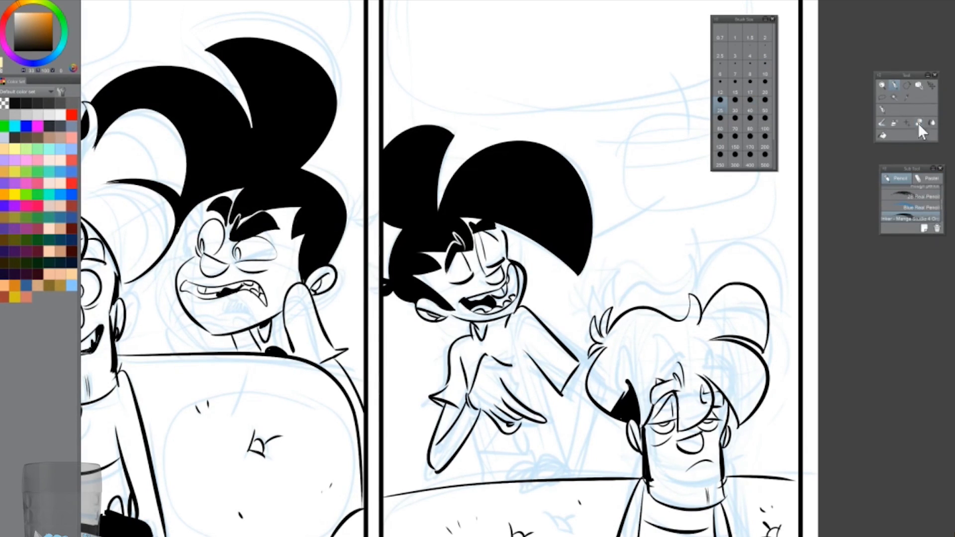
Add the thumb and upper finger to the hand on the chest and clean its lines with the eraser at size 10
{"action": "left_click_drag", "start_coordinate": [482, 361], "coordinate": [506, 356]}
{"action": "left_click_drag", "start_coordinate": [505, 368], "coordinate": [520, 375]}
{"action": "left_click_drag", "start_coordinate": [501, 376], "coordinate": [523, 378]}
{"action": "key", "text": "ctrl+z"}
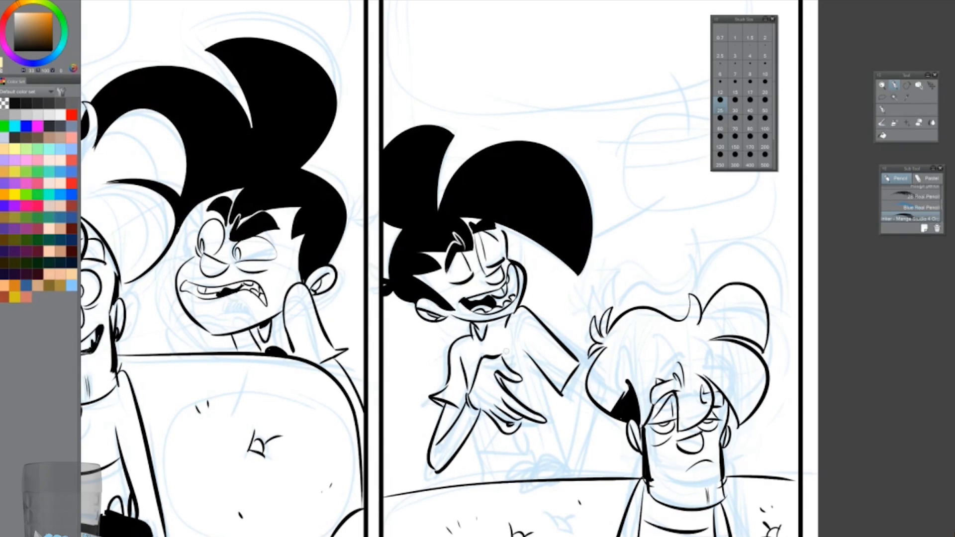
{"action": "key", "text": "e"}
{"action": "left_click", "coordinate": [765, 70]}
{"action": "left_click_drag", "start_coordinate": [503, 383], "coordinate": [522, 402]}
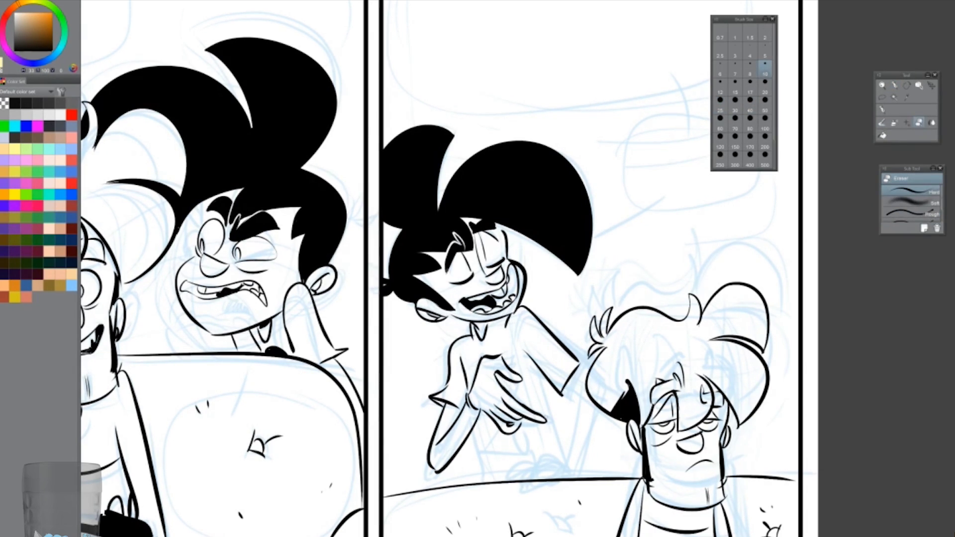
Ink the sides of the background character's shirt and the straight arm with its hand resting on the couch
{"action": "key", "text": "p"}
{"action": "left_click_drag", "start_coordinate": [542, 371], "coordinate": [566, 453]}
{"action": "left_click_drag", "start_coordinate": [476, 428], "coordinate": [484, 480]}
{"action": "mouse_move", "coordinate": [588, 392]}
{"action": "left_mouse_down"}
{"action": "mouse_move", "coordinate": [568, 472]}
{"action": "mouse_move", "coordinate": [585, 475]}
{"action": "left_mouse_up"}
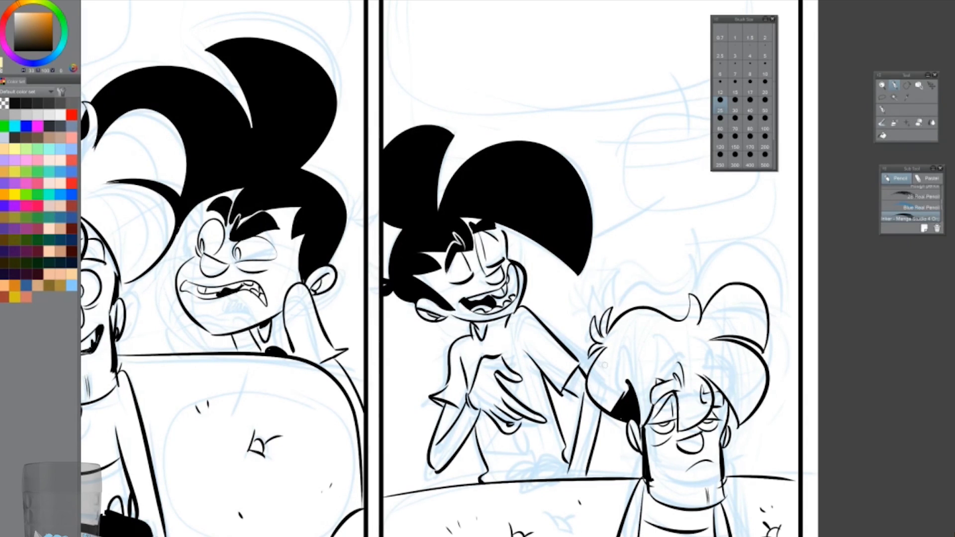
{"action": "key", "text": "ctrl+z"}
{"action": "key", "text": "ctrl+z"}
{"action": "left_click_drag", "start_coordinate": [585, 368], "coordinate": [570, 471]}
{"action": "key", "text": "ctrl+z"}
{"action": "left_click_drag", "start_coordinate": [585, 398], "coordinate": [579, 475]}
{"action": "mouse_move", "coordinate": [603, 411]}
{"action": "left_mouse_down"}
{"action": "mouse_move", "coordinate": [580, 474]}
{"action": "mouse_move", "coordinate": [547, 465]}
{"action": "mouse_move", "coordinate": [572, 472]}
{"action": "left_mouse_up"}
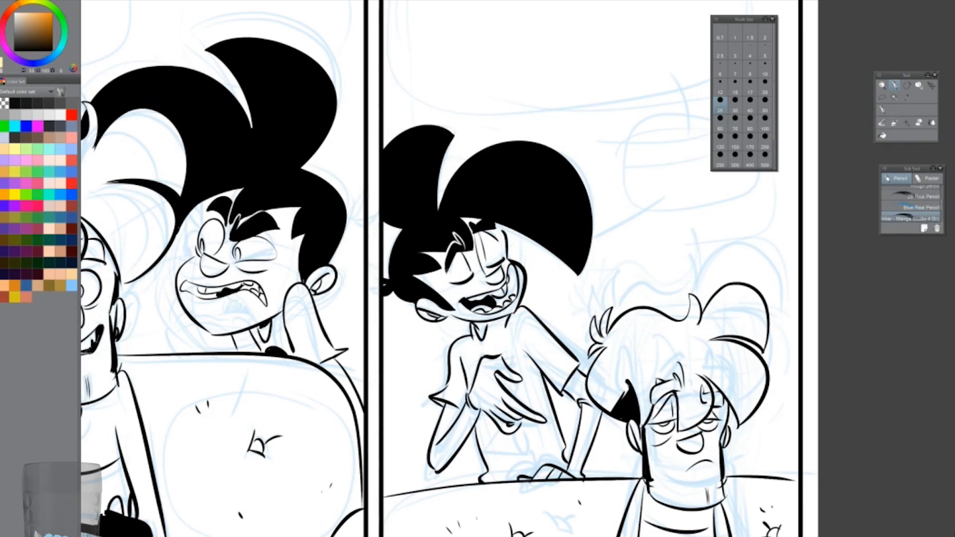
Erase the inked hand from the background character's chest with the eraser at size 40
{"action": "key", "text": "e"}
{"action": "left_click", "coordinate": [750, 100]}
{"action": "mouse_move", "coordinate": [522, 353]}
{"action": "left_mouse_down"}
{"action": "mouse_move", "coordinate": [477, 383]}
{"action": "mouse_move", "coordinate": [475, 398]}
{"action": "left_mouse_up"}
{"action": "mouse_move", "coordinate": [522, 426]}
{"action": "left_mouse_down"}
{"action": "mouse_move", "coordinate": [495, 438]}
{"action": "mouse_move", "coordinate": [522, 435]}
{"action": "left_mouse_up"}
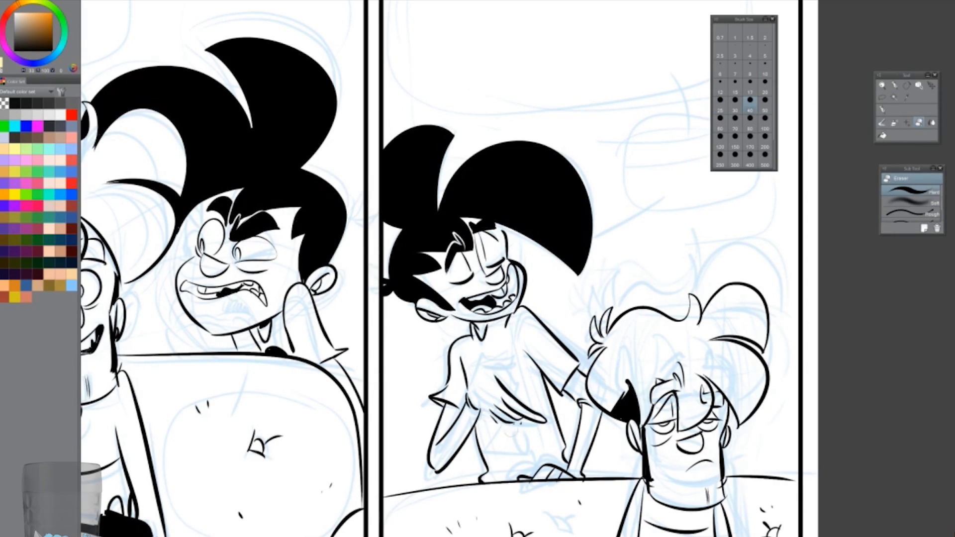
Sketch a new hand pose over the background character's chest with the Blue Real Pencil
{"action": "left_click", "coordinate": [894, 85]}
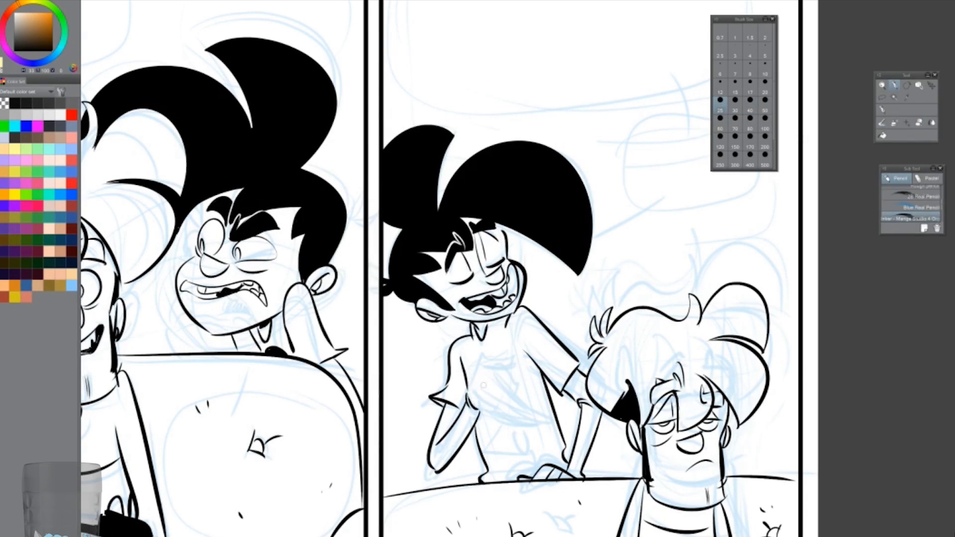
{"action": "left_click_drag", "start_coordinate": [488, 375], "coordinate": [519, 358]}
{"action": "left_click", "coordinate": [915, 207]}
{"action": "mouse_move", "coordinate": [471, 383]}
{"action": "left_mouse_down"}
{"action": "mouse_move", "coordinate": [517, 366]}
{"action": "mouse_move", "coordinate": [531, 370]}
{"action": "left_mouse_up"}
{"action": "mouse_move", "coordinate": [498, 405]}
{"action": "left_mouse_down"}
{"action": "mouse_move", "coordinate": [531, 393]}
{"action": "mouse_move", "coordinate": [521, 353]}
{"action": "mouse_move", "coordinate": [463, 406]}
{"action": "left_mouse_up"}
{"action": "left_click_drag", "start_coordinate": [508, 373], "coordinate": [466, 410]}
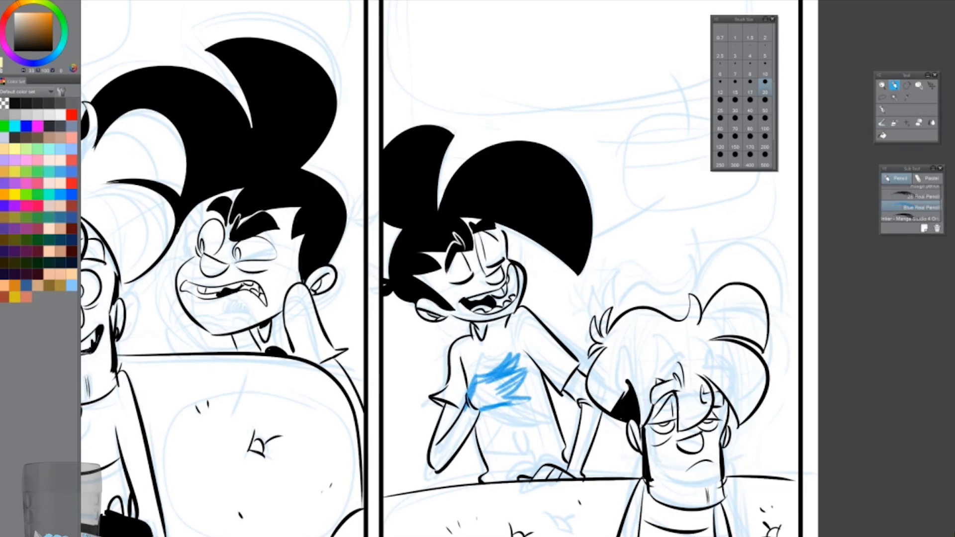
{"action": "key", "text": "ctrl+z"}
Ink the new hand and the shirt's Pac-Man-like emblem with its oval eye, then fill the emblem black
{"action": "left_click", "coordinate": [910, 217]}
{"action": "mouse_move", "coordinate": [512, 349]}
{"action": "left_mouse_down"}
{"action": "mouse_move", "coordinate": [475, 374]}
{"action": "mouse_move", "coordinate": [491, 374]}
{"action": "left_mouse_up"}
{"action": "left_click_drag", "start_coordinate": [523, 369], "coordinate": [495, 381]}
{"action": "mouse_move", "coordinate": [520, 379]}
{"action": "left_mouse_down"}
{"action": "mouse_move", "coordinate": [498, 391]}
{"action": "mouse_move", "coordinate": [511, 350]}
{"action": "mouse_move", "coordinate": [551, 450]}
{"action": "left_mouse_up"}
{"action": "left_click_drag", "start_coordinate": [529, 412], "coordinate": [527, 415]}
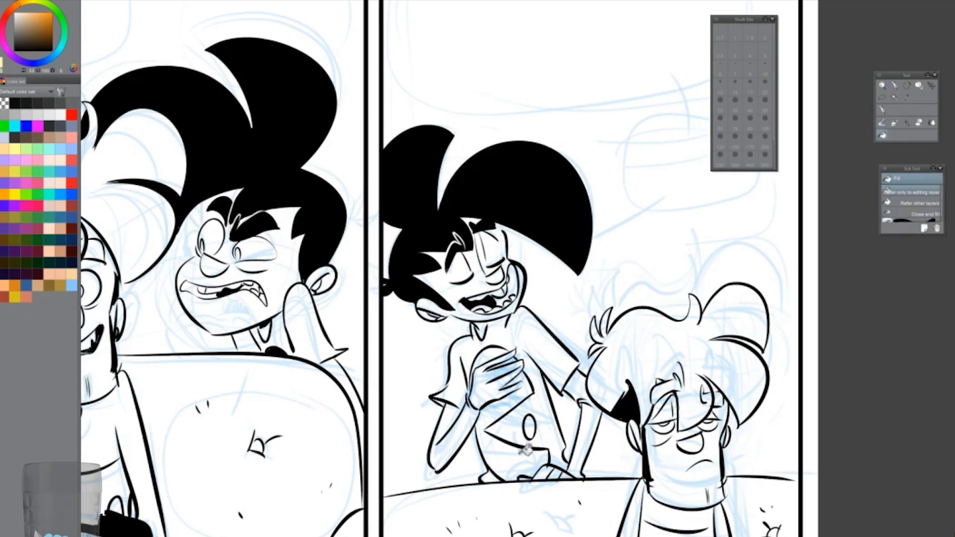
{"action": "key", "text": "g"}
{"action": "left_click", "coordinate": [537, 420]}
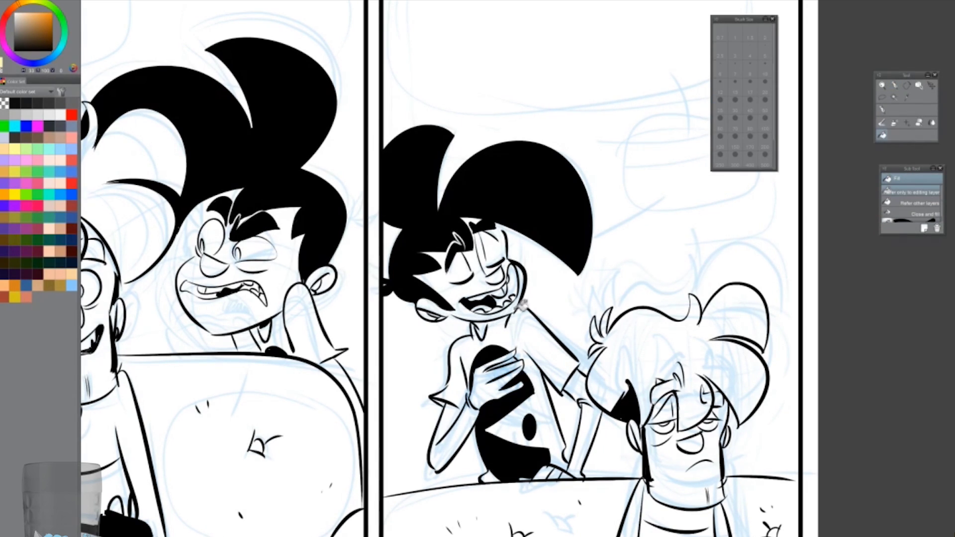
Erase a thin curved white line across the lower part of the black shirt emblem at eraser size 17
{"action": "key", "text": "p"}
{"action": "key", "text": "e"}
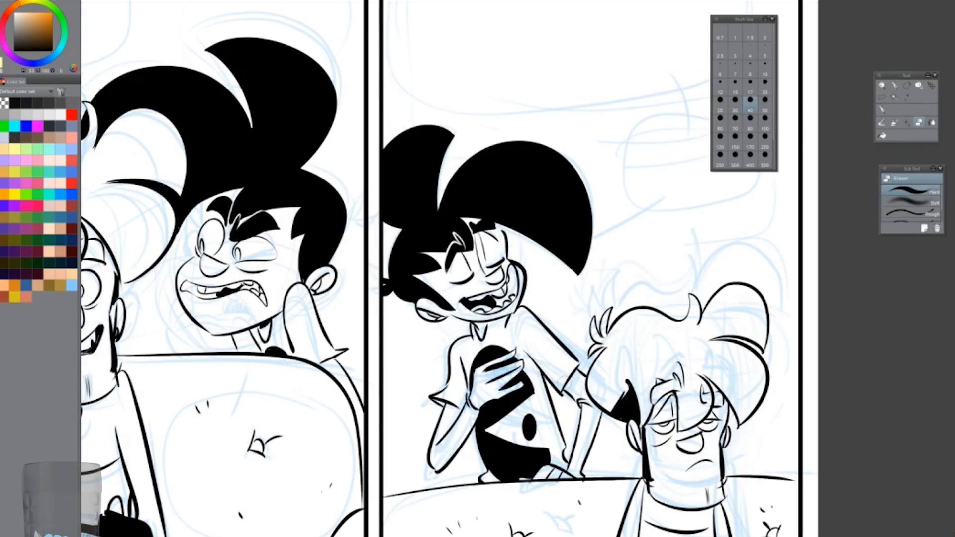
{"action": "left_click", "coordinate": [756, 90]}
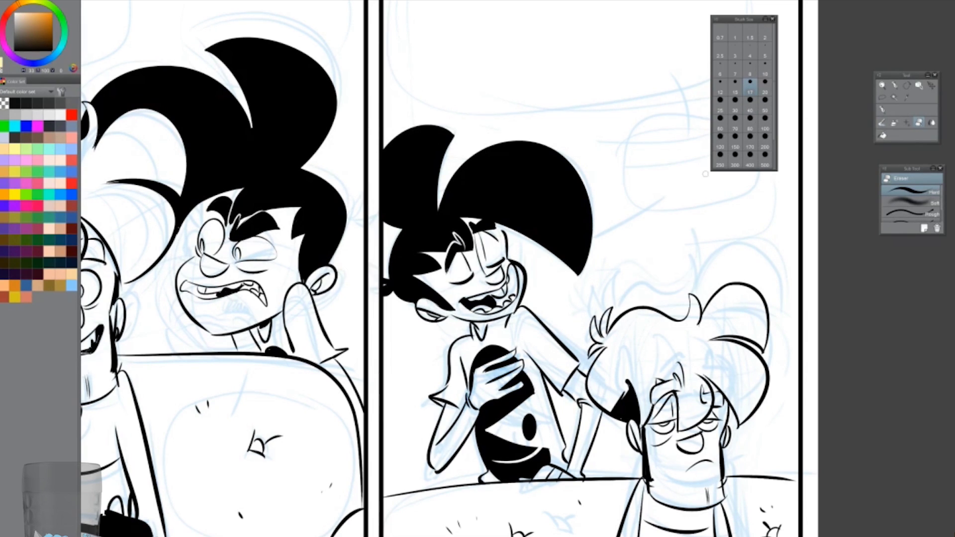
{"action": "mouse_move", "coordinate": [705, 173]}
{"action": "left_mouse_down"}
{"action": "mouse_move", "coordinate": [726, 87]}
{"action": "mouse_move", "coordinate": [722, 105]}
{"action": "mouse_move", "coordinate": [733, 109]}
{"action": "left_mouse_up"}
Hide the blue rough and ink small tick marks on the empty walls behind the characters
{"action": "key", "text": "p"}
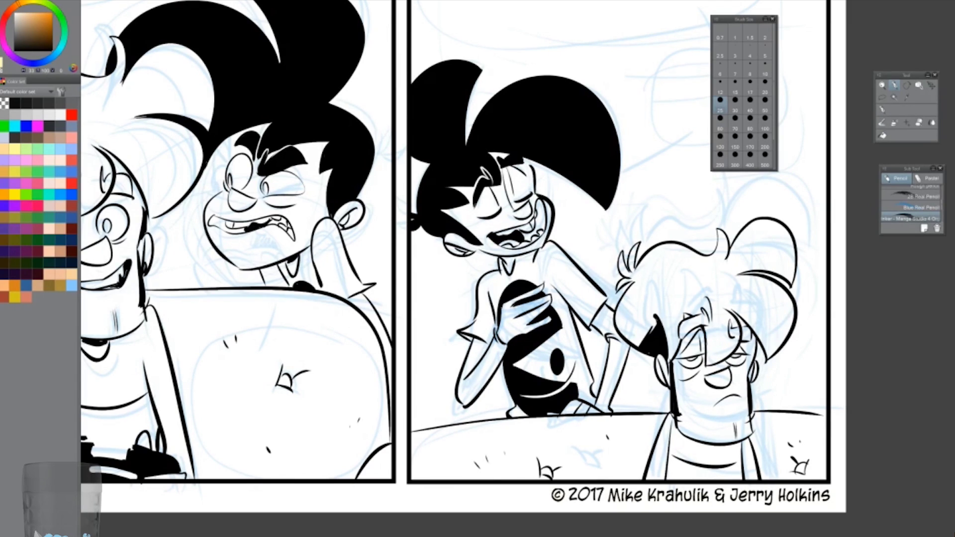
{"action": "key", "text": "h"}
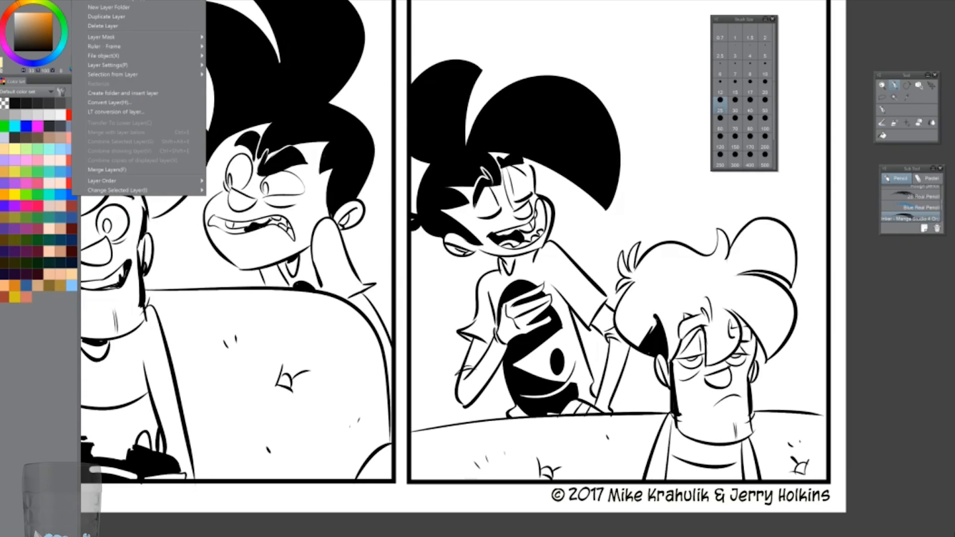
{"action": "key", "text": "ctrl+minus"}
{"action": "left_click_drag", "start_coordinate": [665, 205], "coordinate": [664, 211]}
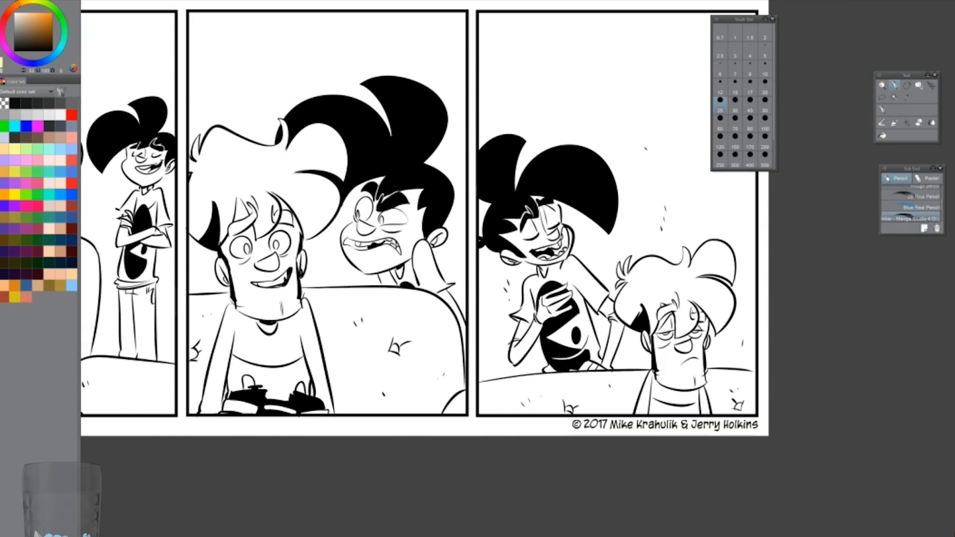
{"action": "left_click_drag", "start_coordinate": [329, 274], "coordinate": [539, 304]}
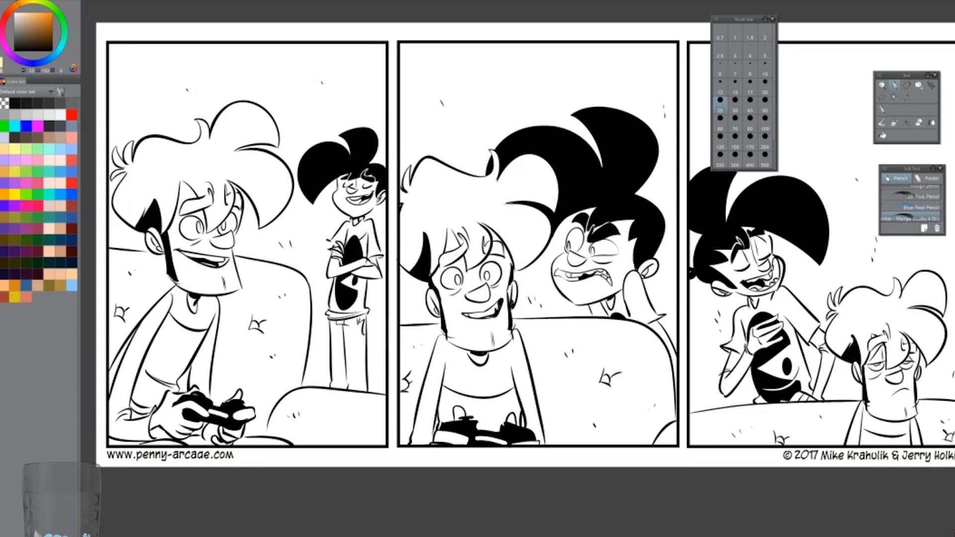
Place the colour wheel and swatches beside the first panel and fill the foreground character's head with a peach skin tone
{"action": "key", "text": "ctrl+plus"}
{"action": "left_click_drag", "start_coordinate": [19, 81], "coordinate": [218, 112]}
{"action": "left_click_drag", "start_coordinate": [288, 94], "coordinate": [288, 207]}
{"action": "left_click_drag", "start_coordinate": [264, 17], "coordinate": [339, 3]}
{"action": "left_click", "coordinate": [881, 135]}
{"action": "left_click", "coordinate": [597, 273]}
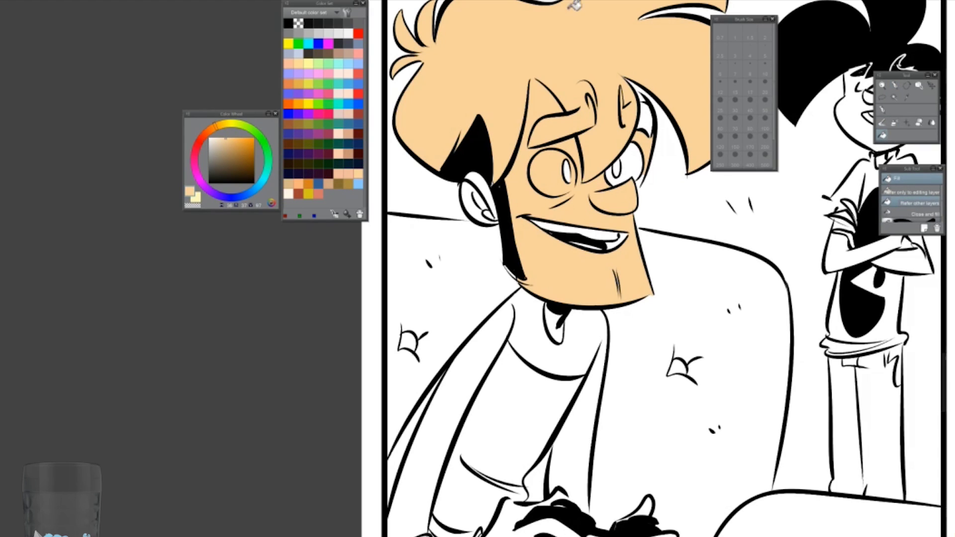
Paint the character's ear, eyes, cheek edge, mouth and neck with the peach skin tone
{"action": "key", "text": "p"}
{"action": "key", "text": "p"}
{"action": "mouse_move", "coordinate": [465, 174]}
{"action": "left_mouse_down"}
{"action": "mouse_move", "coordinate": [482, 218]}
{"action": "mouse_move", "coordinate": [497, 224]}
{"action": "left_mouse_up"}
{"action": "left_click_drag", "start_coordinate": [567, 162], "coordinate": [569, 181]}
{"action": "left_click_drag", "start_coordinate": [622, 147], "coordinate": [641, 181]}
{"action": "left_click_drag", "start_coordinate": [649, 102], "coordinate": [639, 137]}
{"action": "left_click_drag", "start_coordinate": [537, 223], "coordinate": [626, 248]}
{"action": "left_click_drag", "start_coordinate": [545, 304], "coordinate": [564, 346]}
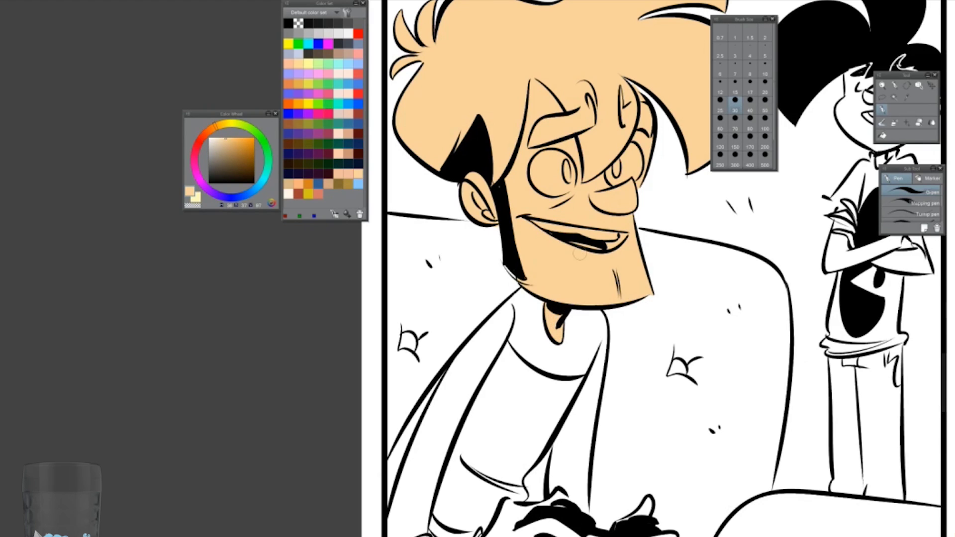
Fill the whites of both eyes with off-white
{"action": "left_click", "coordinate": [881, 135]}
{"action": "left_click", "coordinate": [624, 164]}
{"action": "left_click", "coordinate": [549, 172]}
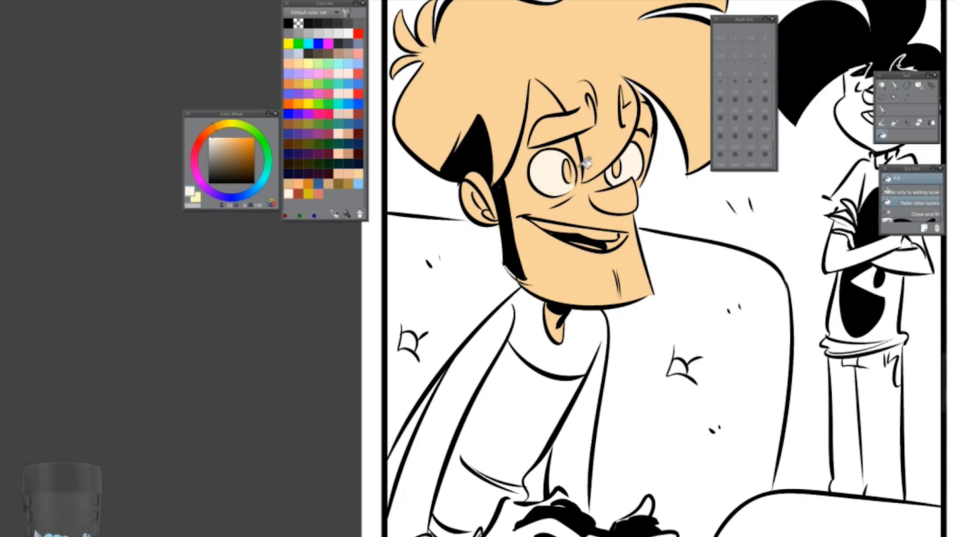
Paint both pupils solid black, return to off-white and reduce the pen size to 10
{"action": "left_click", "coordinate": [893, 85]}
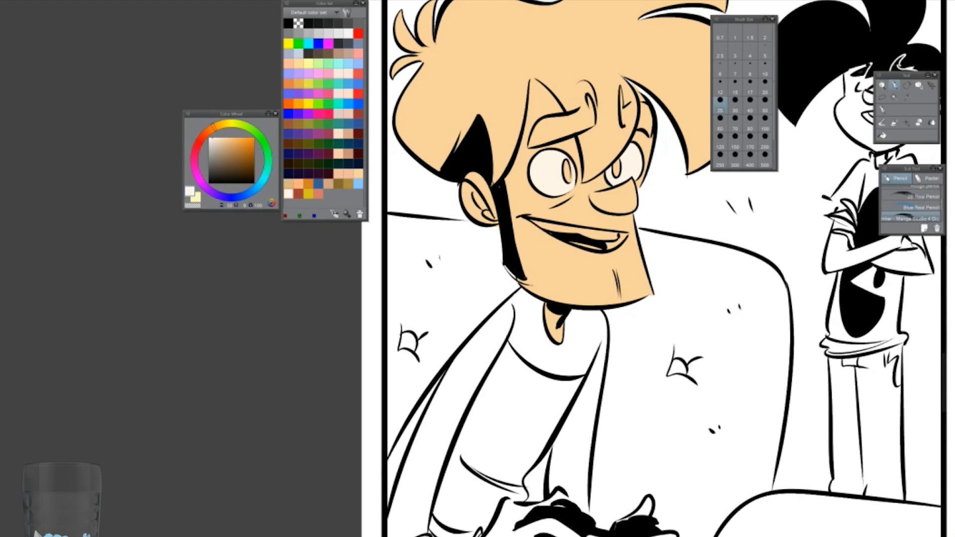
{"action": "left_click", "coordinate": [555, 195], "text": "alt"}
{"action": "key", "text": "ctrl+z"}
{"action": "left_click_drag", "start_coordinate": [566, 174], "coordinate": [573, 175]}
{"action": "key", "text": "p"}
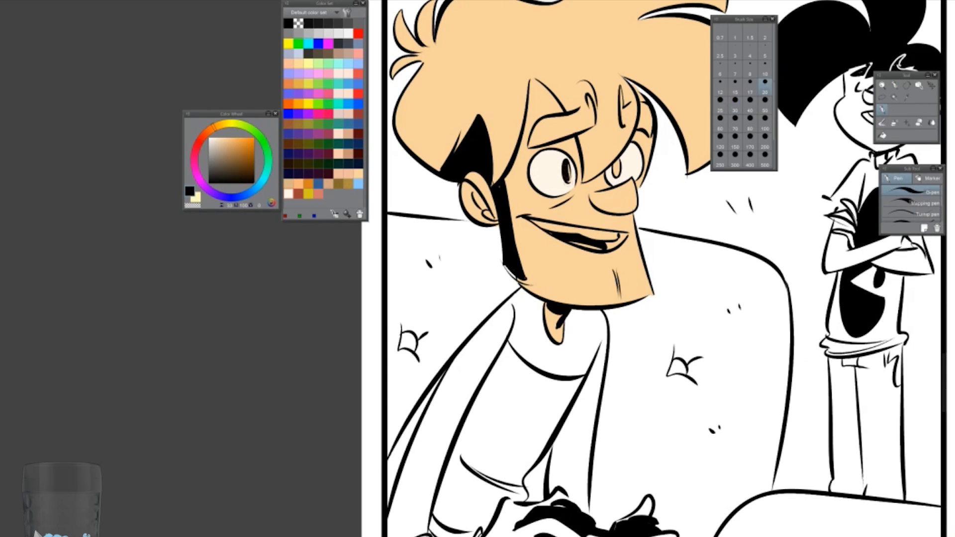
{"action": "key", "text": "x"}
{"action": "key", "text": "bracketleft"}
{"action": "key", "text": "bracketleft"}
{"action": "key", "text": "bracketleft"}
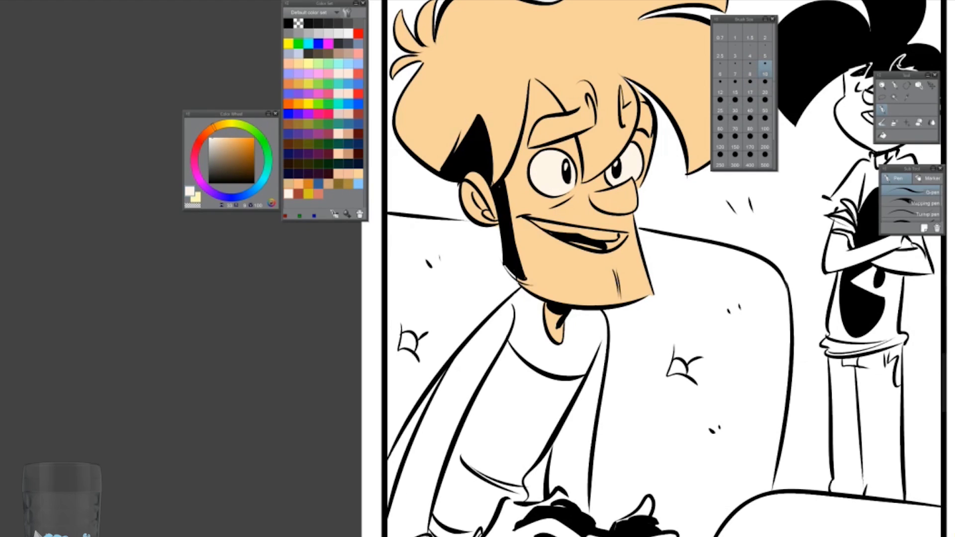
Fill the character's teeth with off-white and the tongue with a reddish brown
{"action": "key", "text": "g"}
{"action": "left_click", "coordinate": [572, 230]}
{"action": "left_click", "coordinate": [591, 243]}
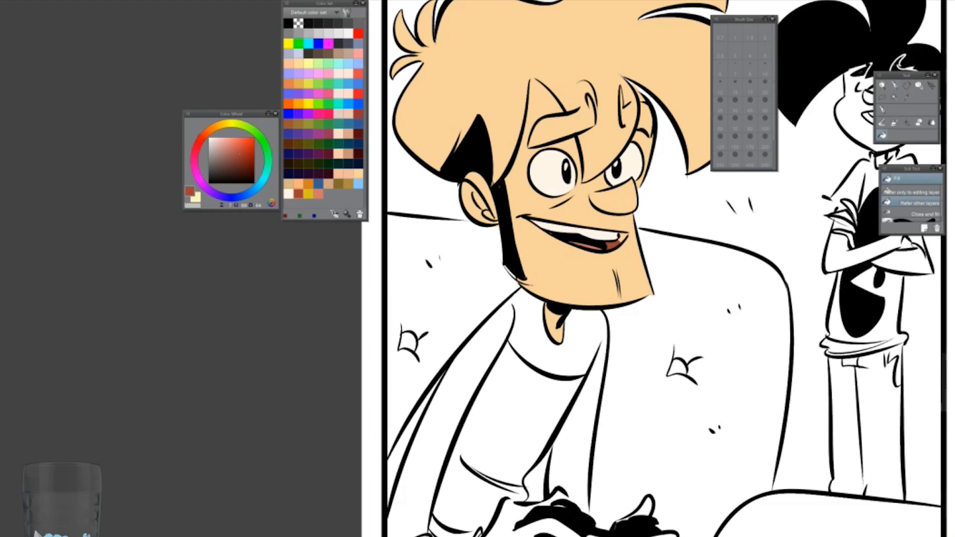
Fill the character's hair and eyebrows with golden brown
{"action": "key", "text": "p"}
{"action": "left_click", "coordinate": [342, 171]}
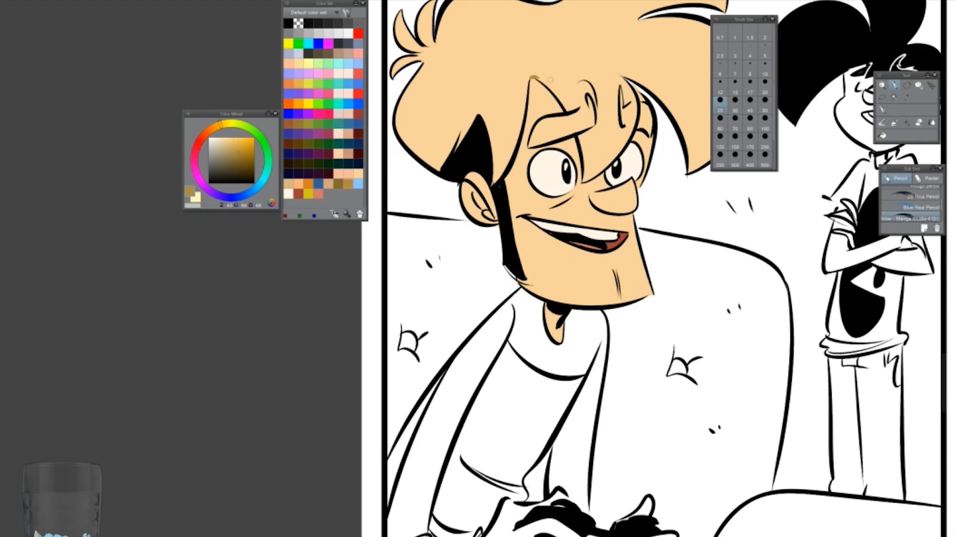
{"action": "key", "text": "g"}
{"action": "left_click", "coordinate": [646, 50]}
{"action": "left_click_drag", "start_coordinate": [650, 122], "coordinate": [587, 253]}
{"action": "left_click", "coordinate": [587, 253]}
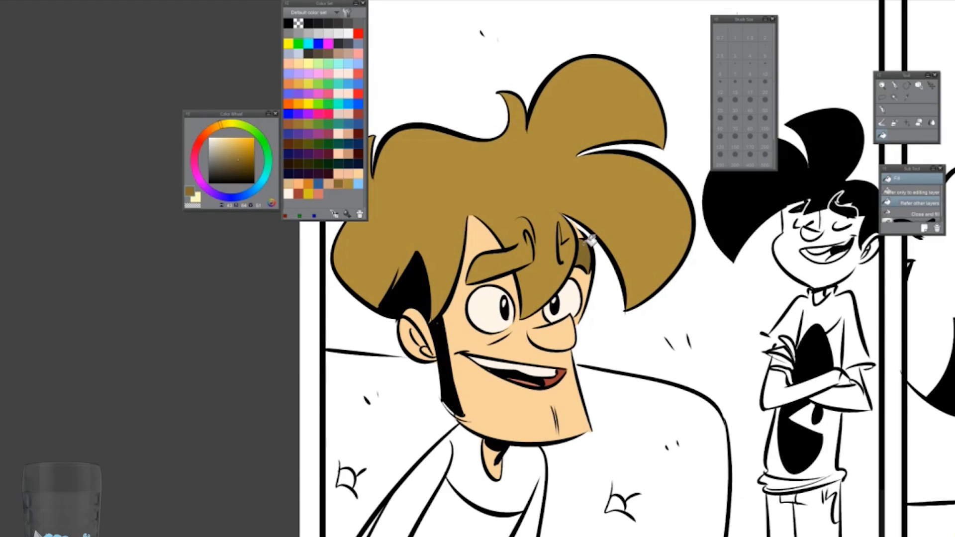
Shade the character's face around the eyes and under the hair with a darker tan using the pencil
{"action": "key", "text": "p"}
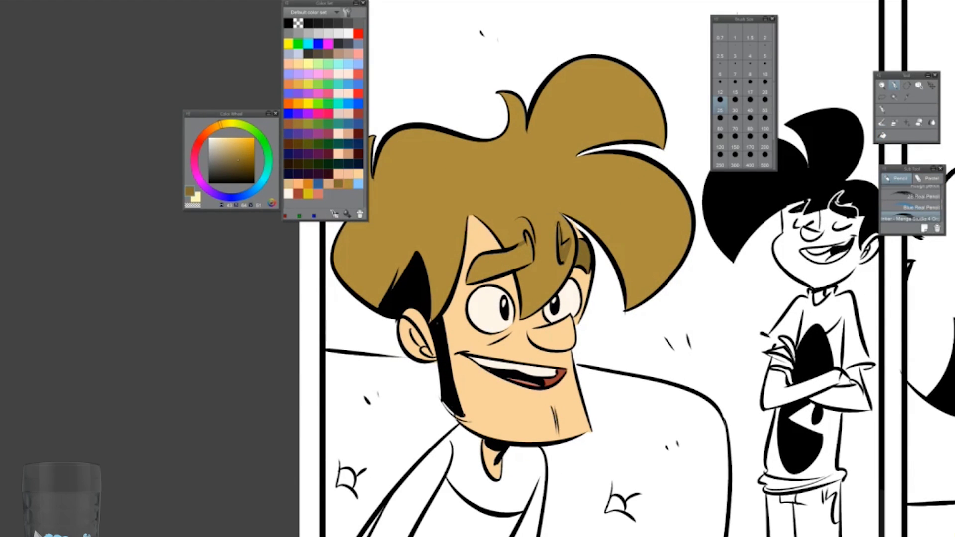
{"action": "left_click", "coordinate": [497, 259]}
{"action": "mouse_move", "coordinate": [475, 339]}
{"action": "left_mouse_down"}
{"action": "mouse_move", "coordinate": [455, 422]}
{"action": "mouse_move", "coordinate": [522, 343]}
{"action": "left_mouse_up"}
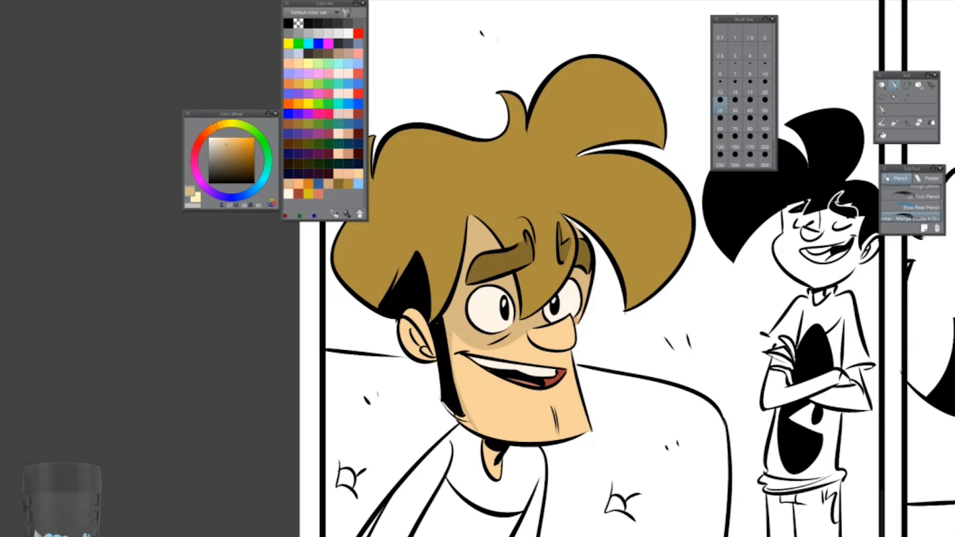
Fill the nose with the darker tan and shade the skin beneath it, using pen size 20
{"action": "left_click", "coordinate": [881, 135]}
{"action": "left_click", "coordinate": [552, 334]}
{"action": "left_click", "coordinate": [882, 108]}
{"action": "left_click_drag", "start_coordinate": [553, 407], "coordinate": [560, 433]}
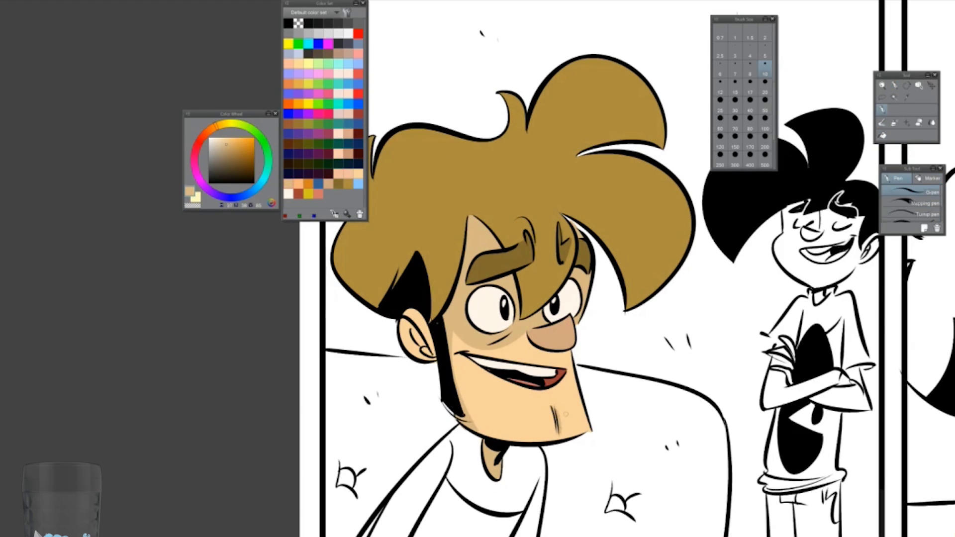
{"action": "left_click", "coordinate": [765, 81]}
{"action": "left_click", "coordinate": [351, 165]}
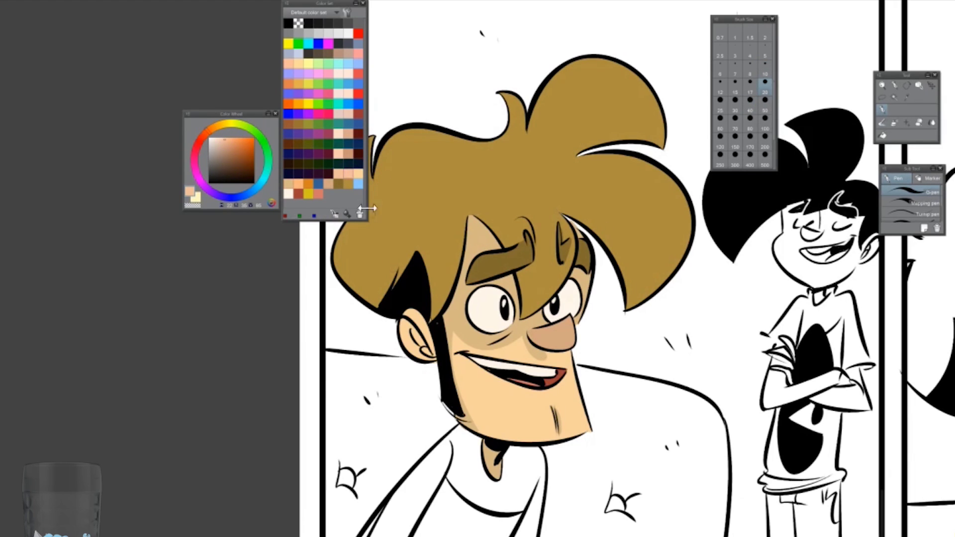
Fill the seated character's sleeves and collar with dark blue and the shirt body with light blue
{"action": "left_click", "coordinate": [319, 184]}
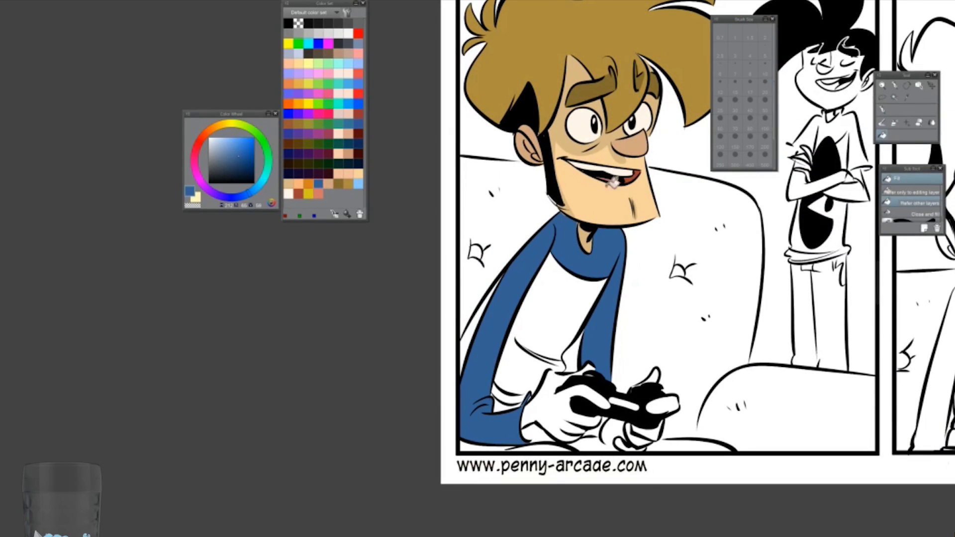
{"action": "key", "text": "g"}
{"action": "left_click", "coordinate": [355, 179]}
{"action": "left_click", "coordinate": [508, 399]}
{"action": "left_click", "coordinate": [894, 86]}
{"action": "left_click", "coordinate": [319, 181]}
{"action": "left_click", "coordinate": [551, 355], "text": "alt"}
{"action": "key", "text": "g"}
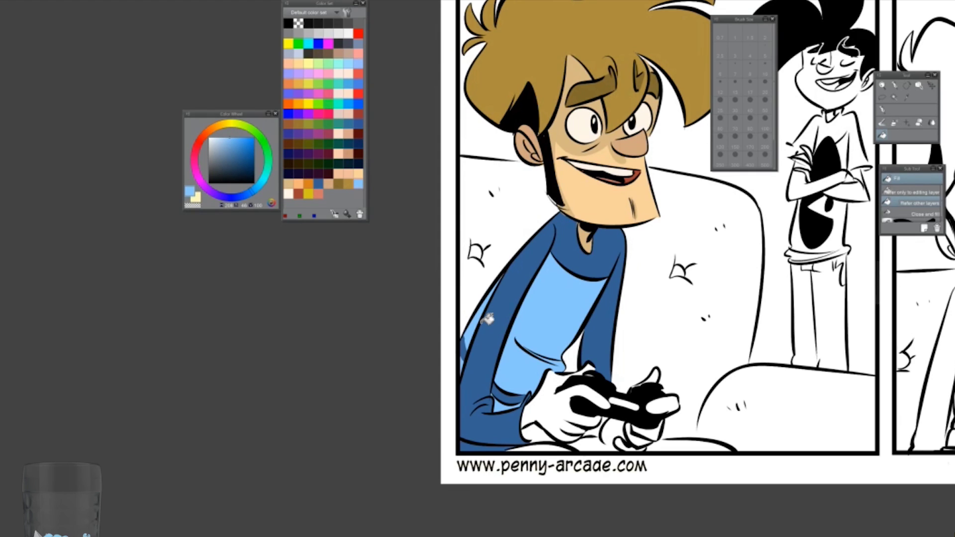
Sample the sleeve's dark blue and paint the remaining cuff beside the far hand with the pen
{"action": "left_click", "coordinate": [487, 318], "text": "alt"}
{"action": "key", "text": "p"}
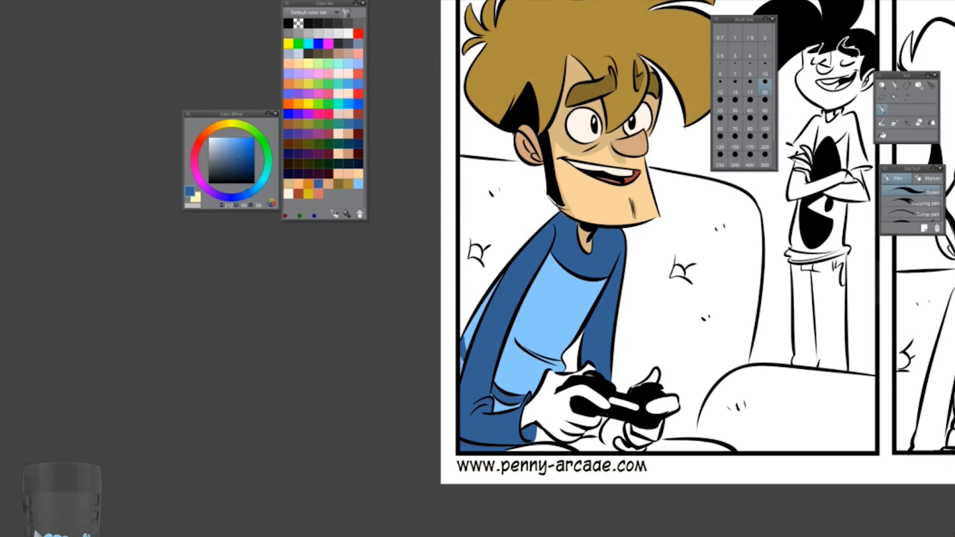
{"action": "left_click_drag", "start_coordinate": [608, 434], "coordinate": [617, 416]}
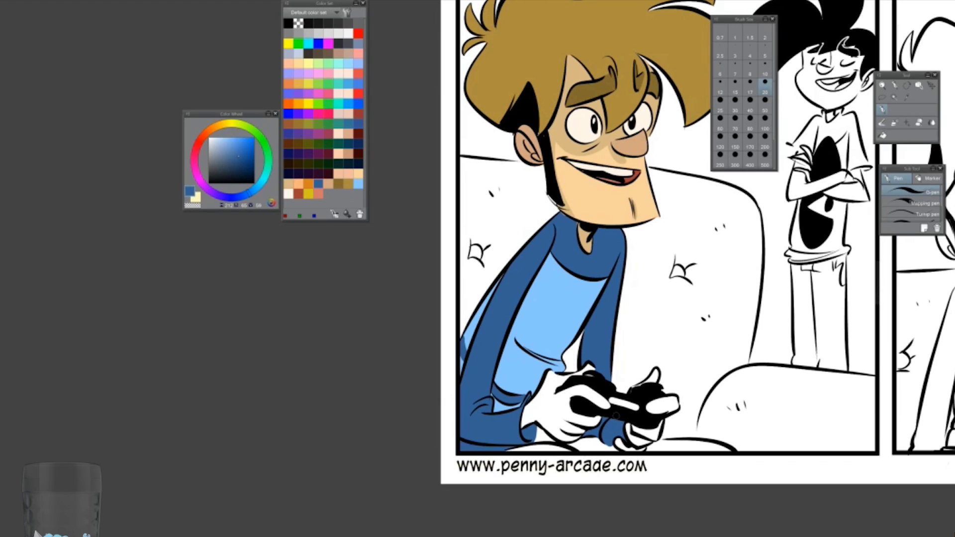
Fill both hands around the game controller with the light skin tone
{"action": "left_click", "coordinate": [348, 173]}
{"action": "key", "text": "g"}
{"action": "left_click", "coordinate": [595, 365]}
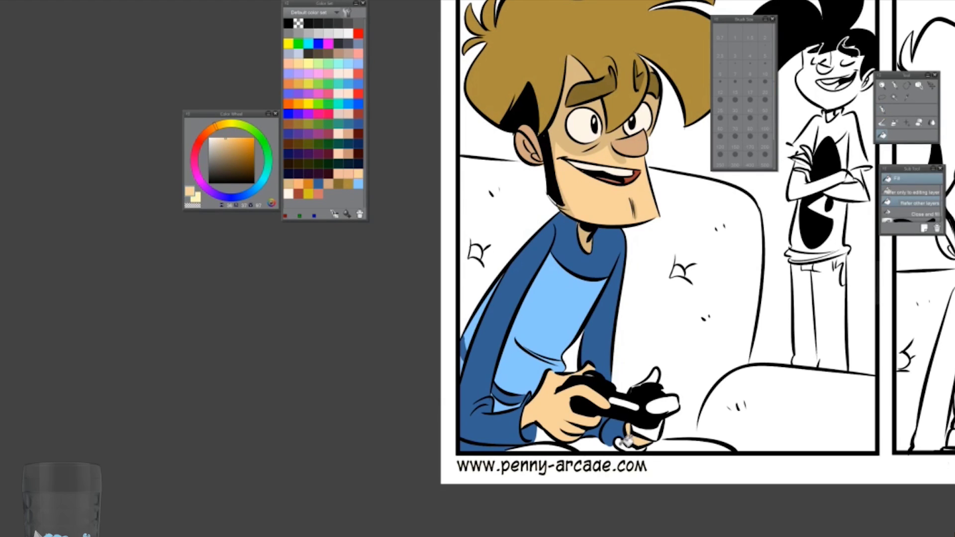
{"action": "left_click", "coordinate": [631, 435]}
{"action": "left_click", "coordinate": [666, 404]}
Fill the seated character's legs along the bottom of the first panel with brownish grey
{"action": "left_click", "coordinate": [213, 155]}
{"action": "left_click", "coordinate": [542, 447]}
{"action": "left_click", "coordinate": [591, 445]}
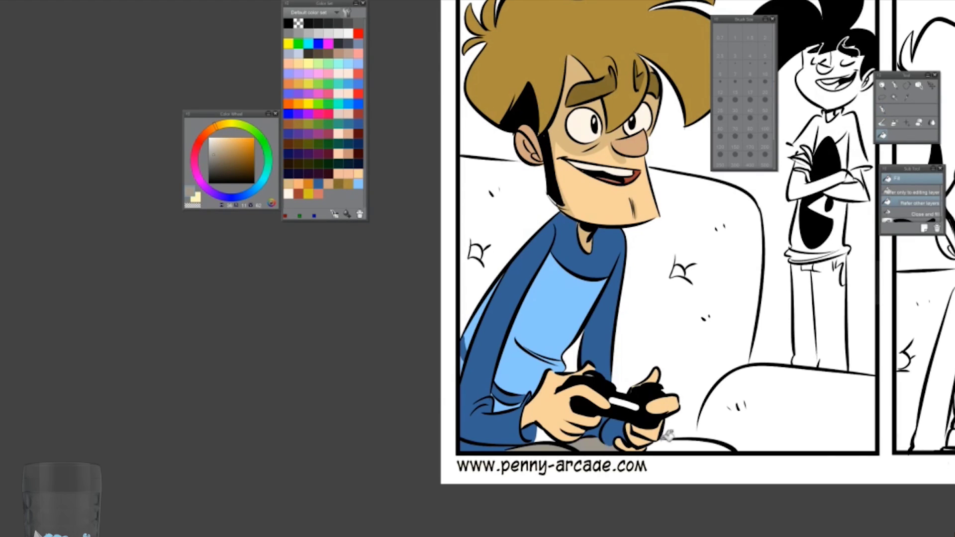
{"action": "left_click", "coordinate": [667, 443]}
Touch up the shirt's fold line in black and pick up the shirt's light blue again for the pen
{"action": "left_click", "coordinate": [498, 319], "text": "alt"}
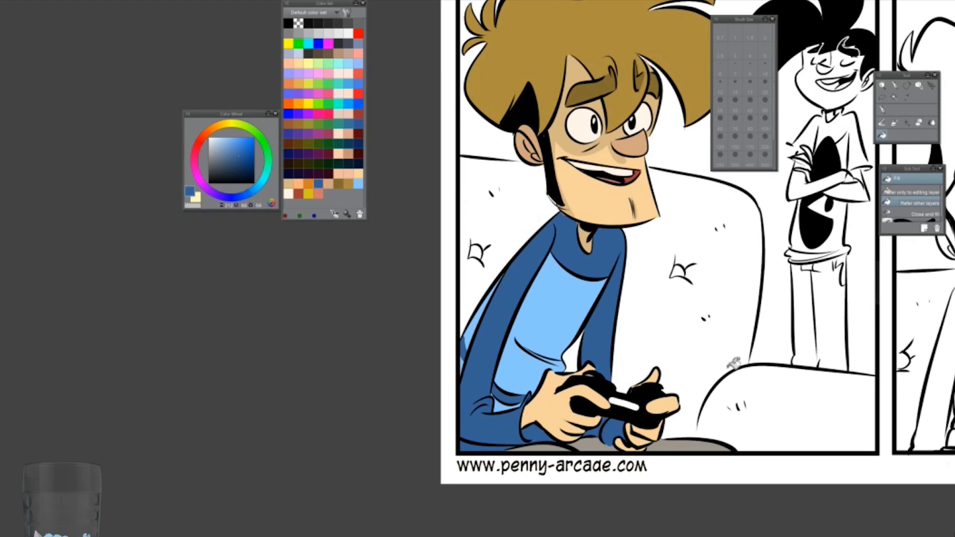
{"action": "key", "text": "p"}
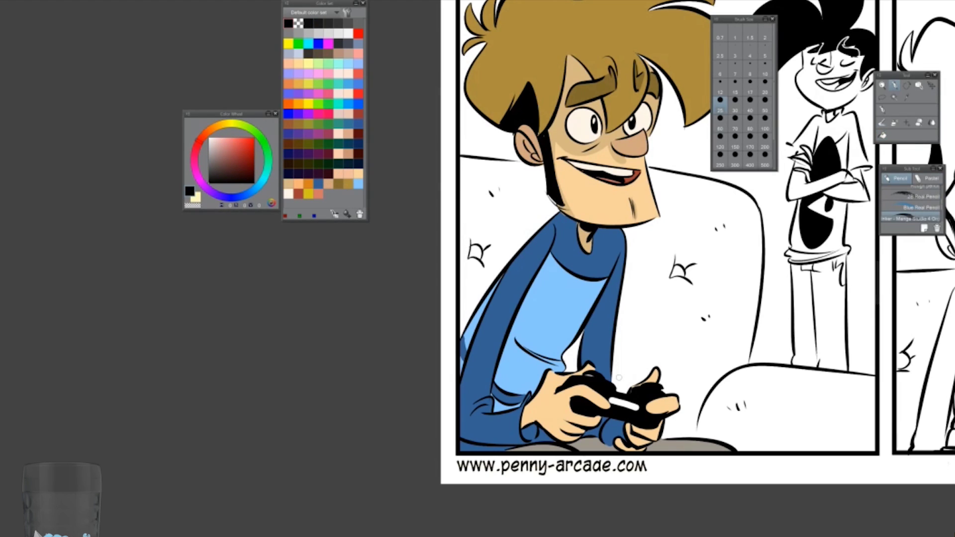
{"action": "left_click", "coordinate": [530, 331], "text": "alt"}
{"action": "key", "text": "p"}
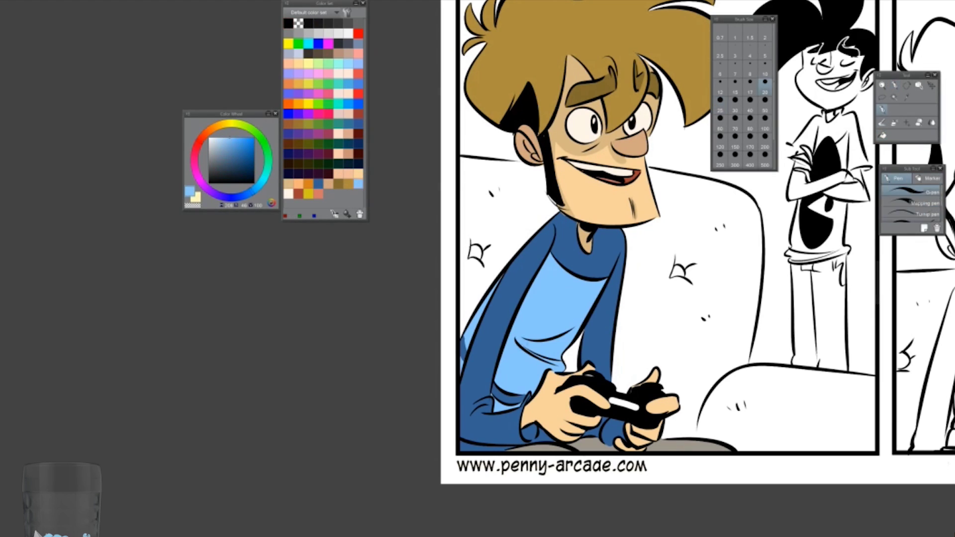
{"action": "left_click_drag", "start_coordinate": [531, 331], "coordinate": [346, 462]}
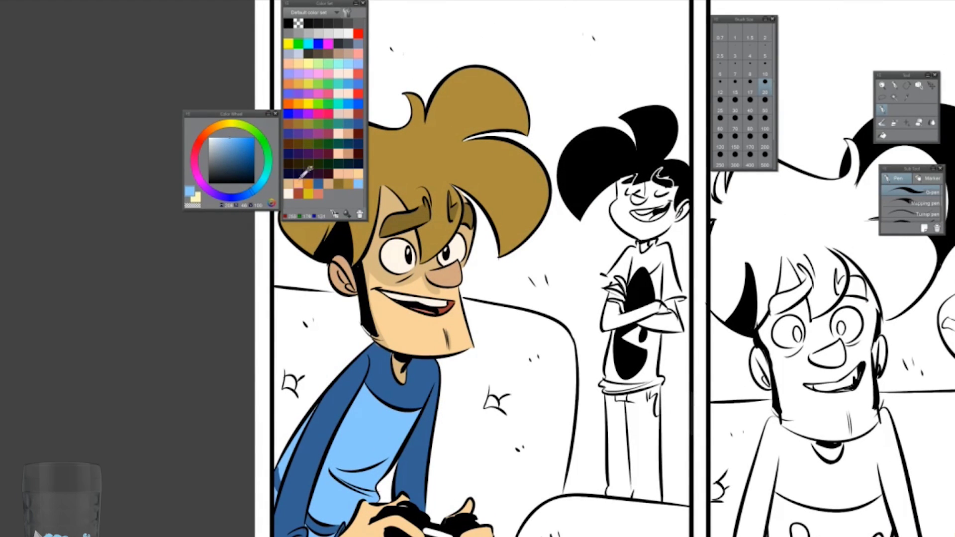
Colour the standing character's face and hands in skin tone, with a salmon-red tongue and darker tan shading around the eyes
{"action": "left_click", "coordinate": [289, 183]}
{"action": "left_click", "coordinate": [647, 199]}
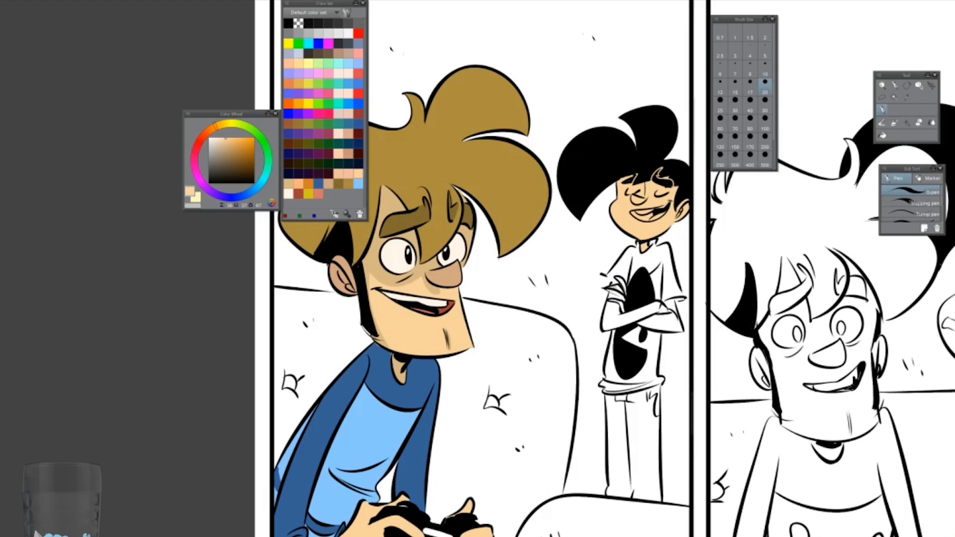
{"action": "left_click", "coordinate": [298, 193]}
{"action": "left_click", "coordinate": [881, 135]}
{"action": "key", "text": "p"}
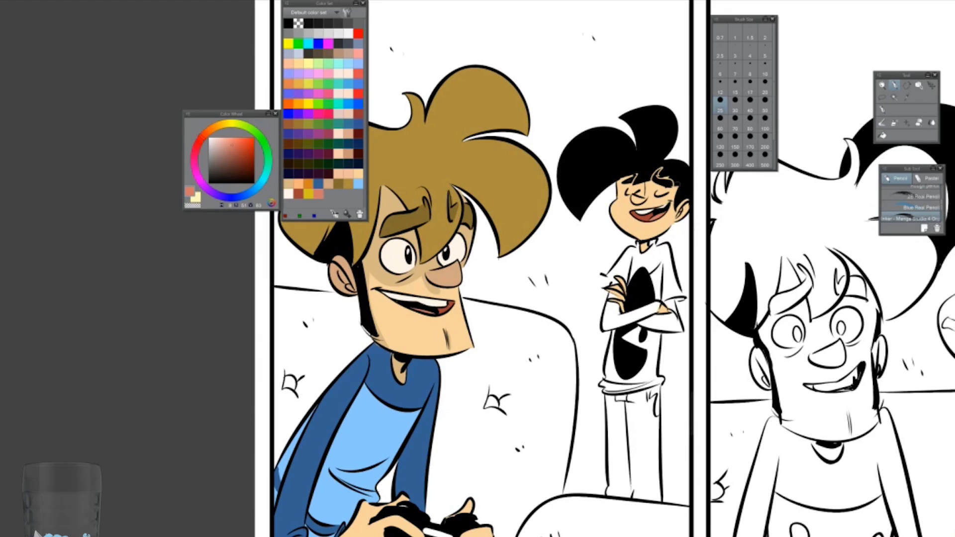
{"action": "left_click", "coordinate": [294, 180]}
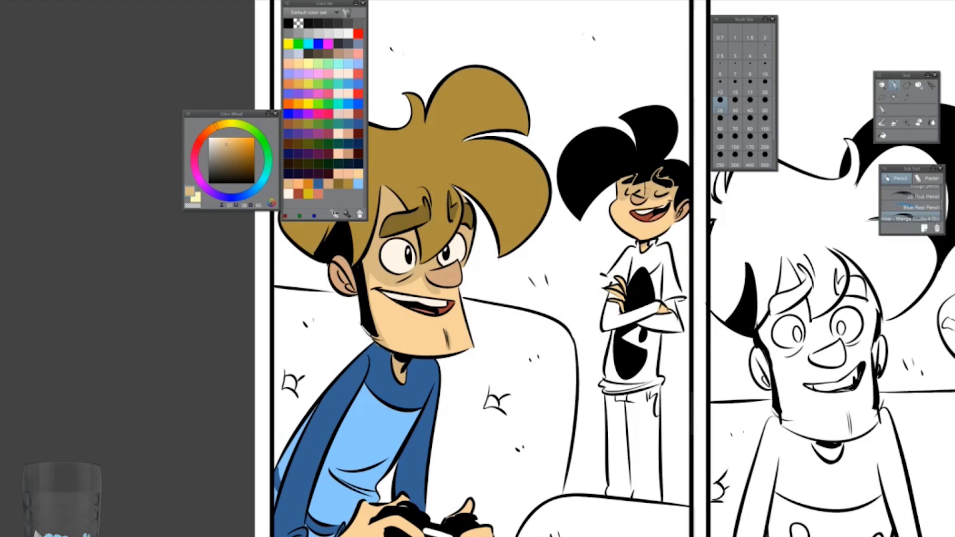
Fill the standing character's T-shirt with mustard yellow and the jeans with muted blue
{"action": "key", "text": "g"}
{"action": "left_click", "coordinate": [661, 254]}
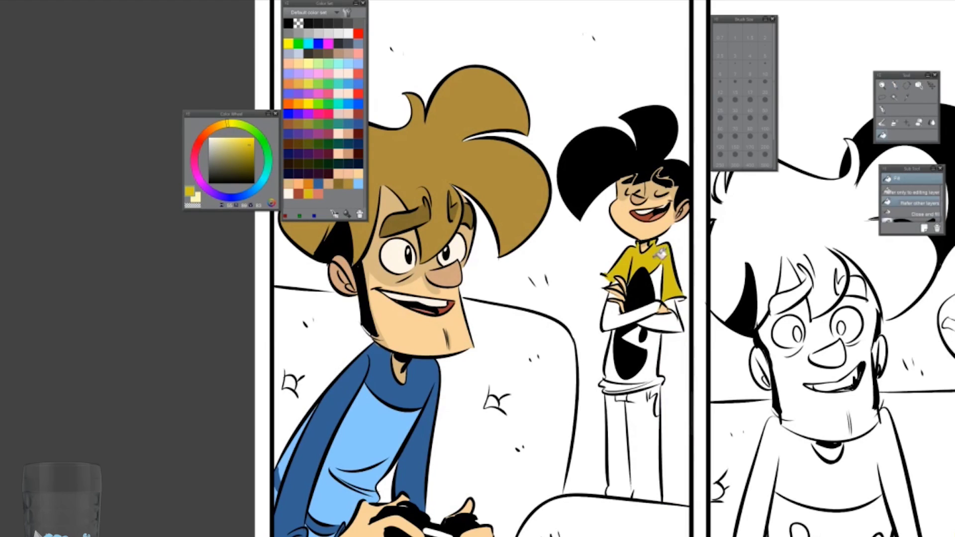
{"action": "left_click", "coordinate": [654, 348]}
{"action": "key", "text": "p"}
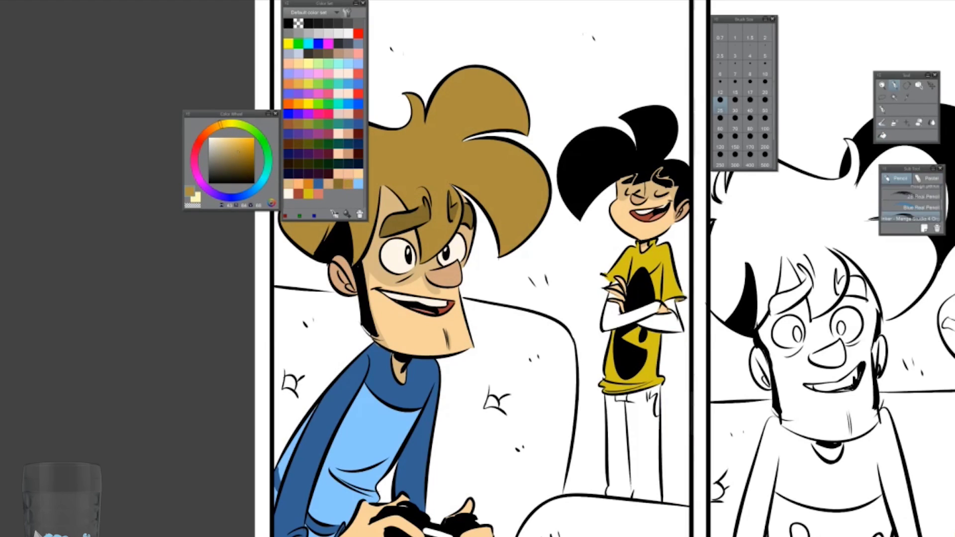
{"action": "key", "text": "p"}
{"action": "left_click", "coordinate": [632, 448]}
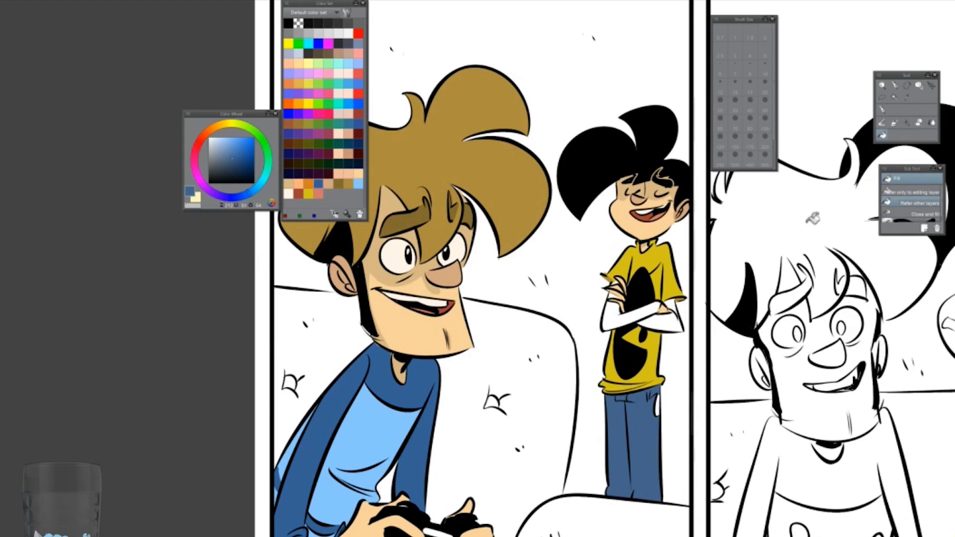
Fill both long undershirt sleeves of the standing character with orange
{"action": "left_click", "coordinate": [311, 181]}
{"action": "left_click", "coordinate": [629, 315]}
{"action": "left_click", "coordinate": [667, 313]}
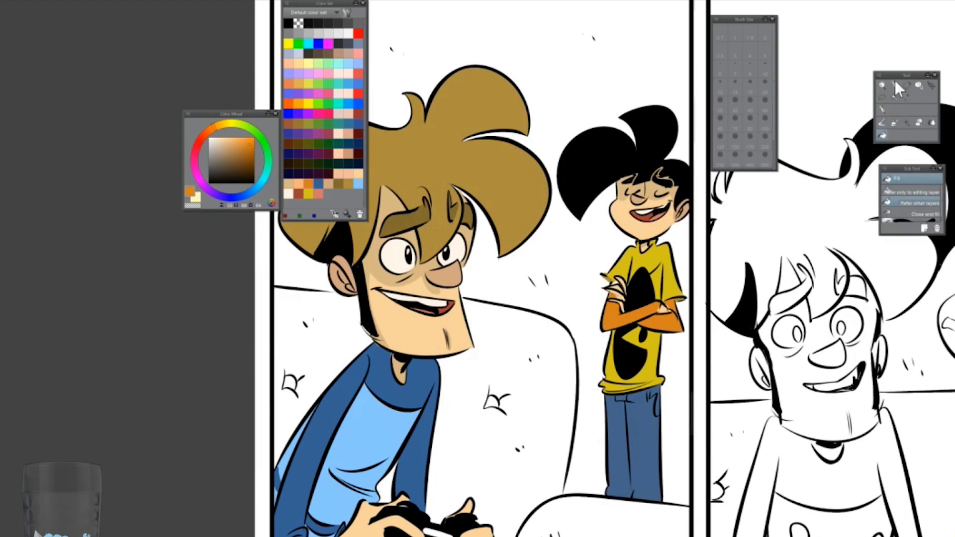
Mix a dull mauve and fill the couch back and armrest in the first panel
{"action": "key", "text": "p"}
{"action": "left_click", "coordinate": [194, 162]}
{"action": "left_click", "coordinate": [208, 153]}
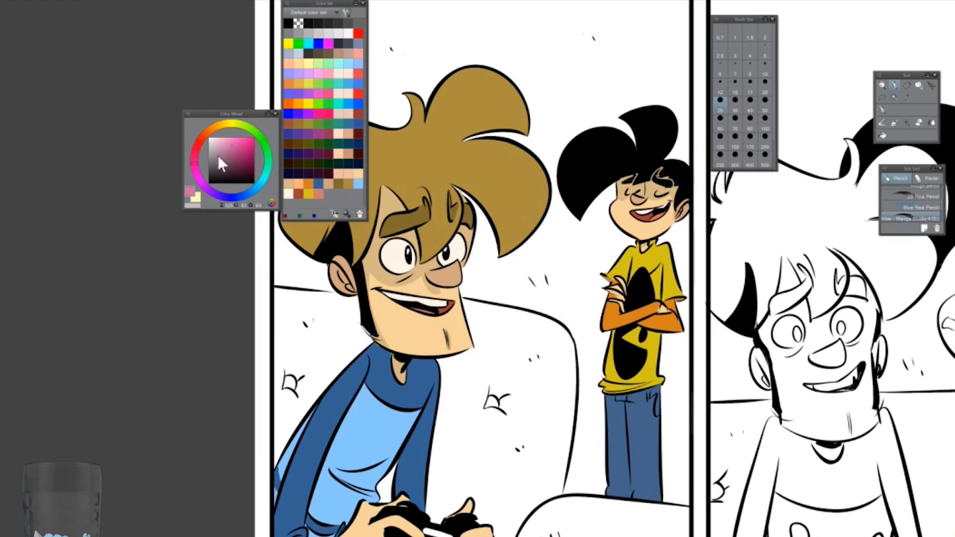
{"action": "key", "text": "g"}
{"action": "key", "text": "ctrl+0"}
{"action": "left_click", "coordinate": [572, 380]}
{"action": "left_click", "coordinate": [453, 321]}
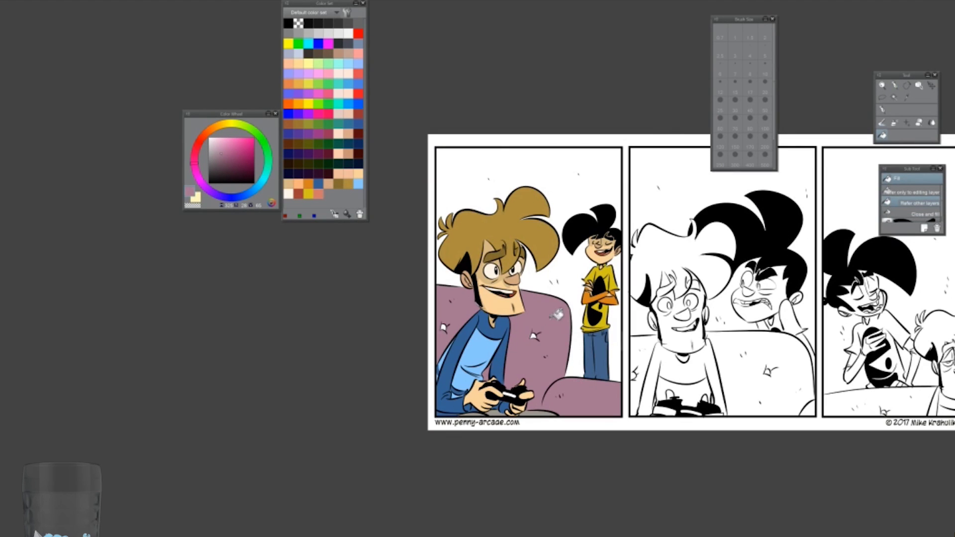
Fill in the couch tufts with mauve and paint the controller's light bar cyan
{"action": "key", "text": "p"}
{"action": "left_click", "coordinate": [309, 43]}
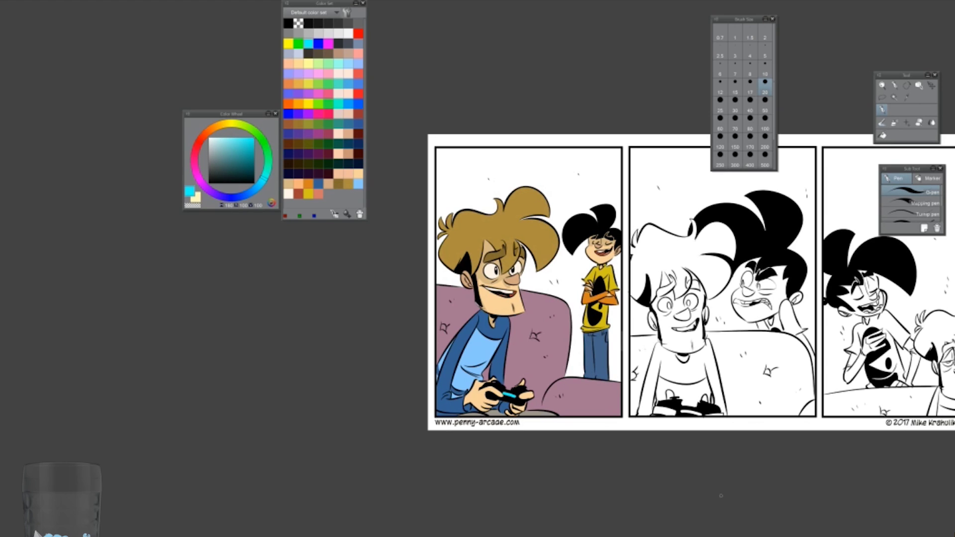
{"action": "left_click", "coordinate": [441, 286], "text": "alt"}
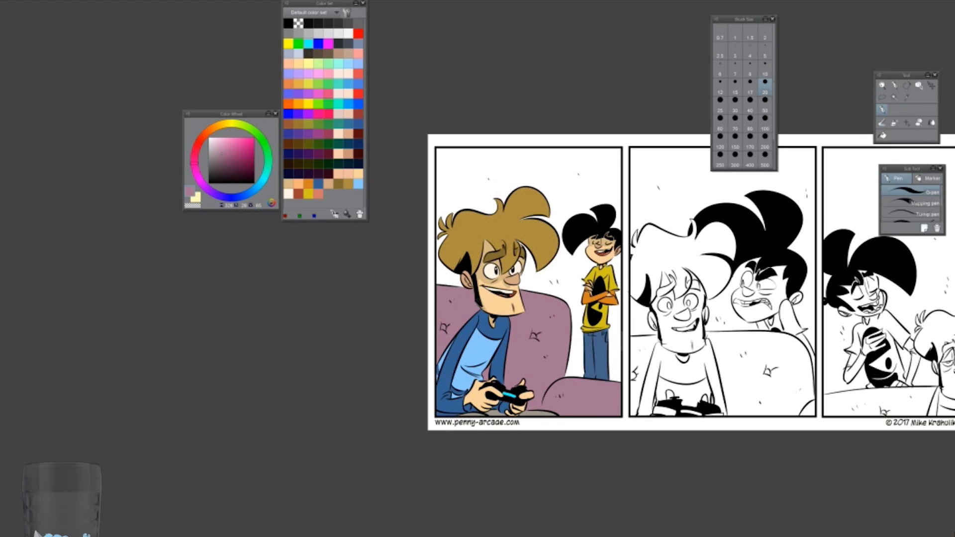
Fill the wall behind the characters in the first panel with a greyish teal
{"action": "scroll", "coordinate": [566, 284], "scroll_direction": "up", "scroll_amount": 2}
{"action": "left_click", "coordinate": [270, 172]}
{"action": "left_click", "coordinate": [219, 165]}
{"action": "key", "text": "g"}
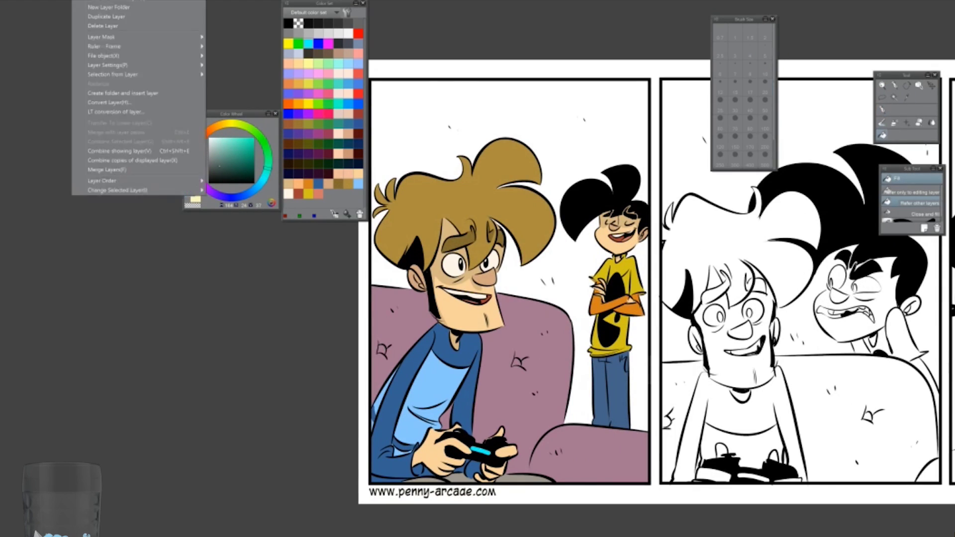
{"action": "left_click", "coordinate": [546, 243]}
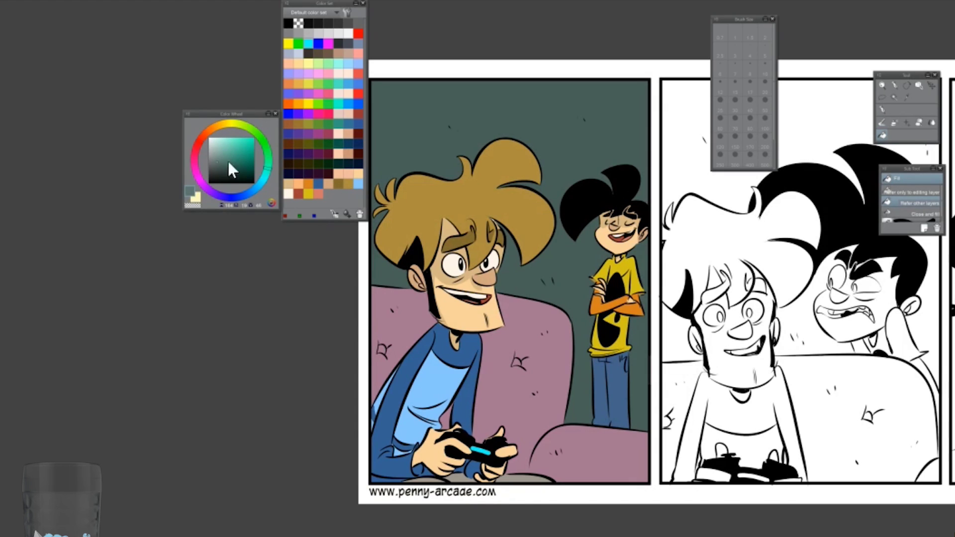
{"action": "left_click", "coordinate": [217, 163]}
{"action": "left_click", "coordinate": [556, 275]}
{"action": "scroll", "coordinate": [557, 275], "scroll_direction": "down", "scroll_amount": 5}
{"action": "scroll", "coordinate": [557, 275], "scroll_direction": "up", "scroll_amount": 3}
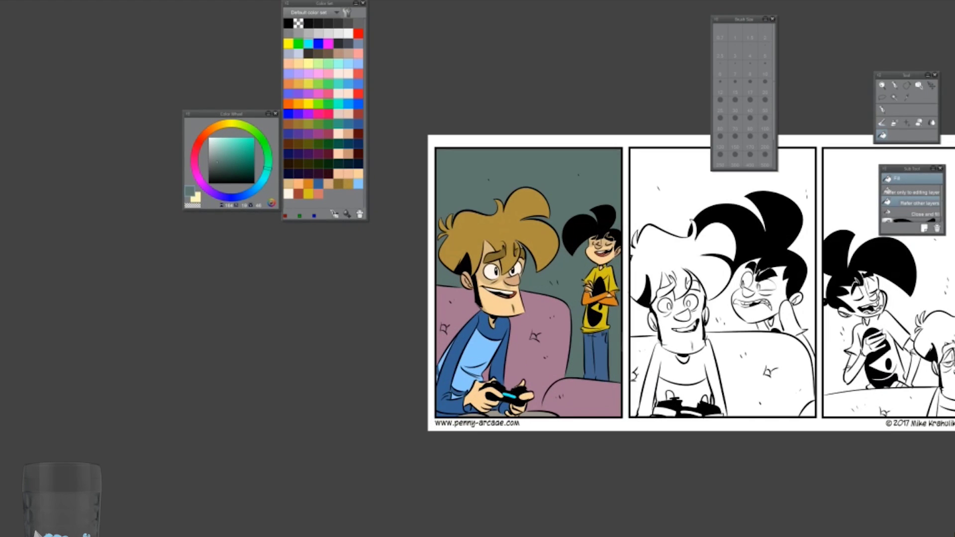
Airbrush a soft yellowish glow on the wall between the two characters at brush size 500
{"action": "key", "text": "p"}
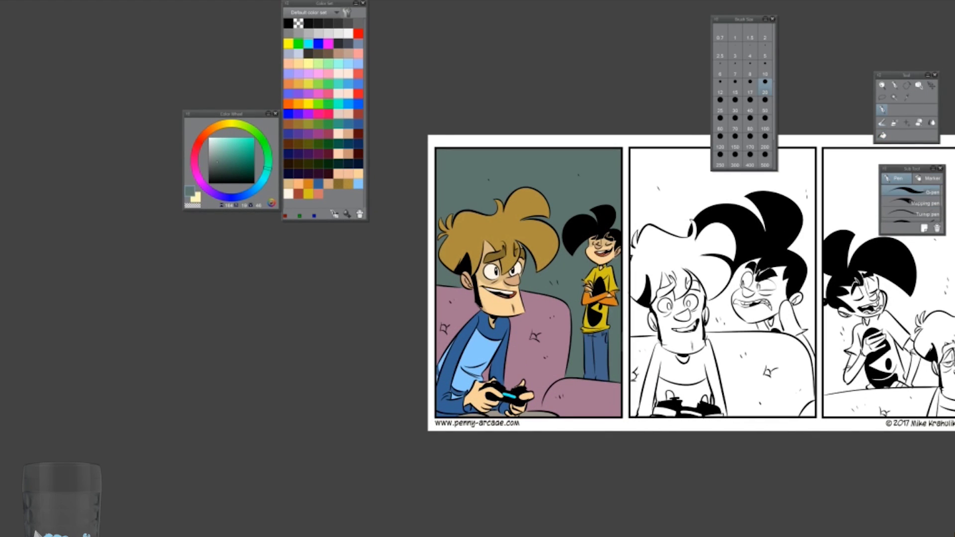
{"action": "left_click", "coordinate": [230, 123]}
{"action": "left_click", "coordinate": [894, 122]}
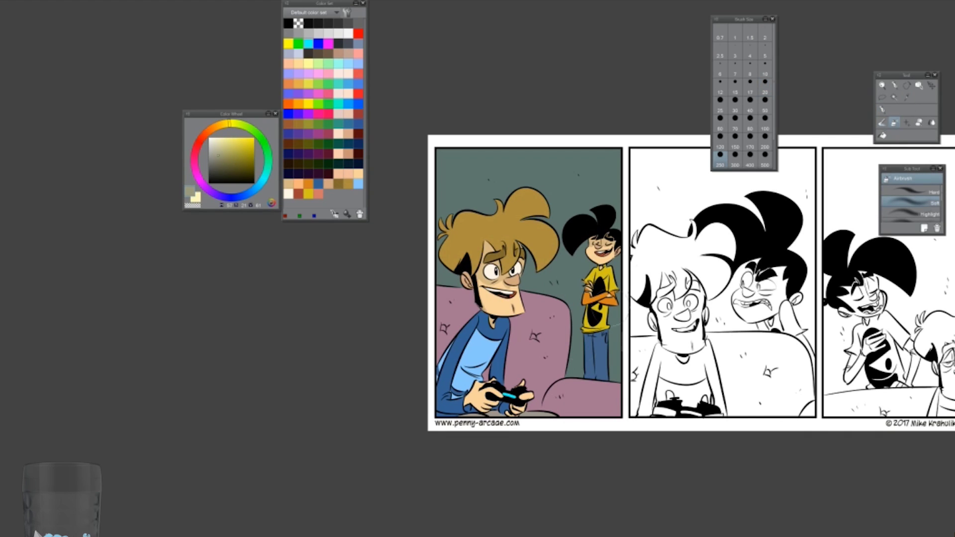
{"action": "left_click", "coordinate": [765, 156]}
{"action": "left_click_drag", "start_coordinate": [527, 286], "coordinate": [577, 358]}
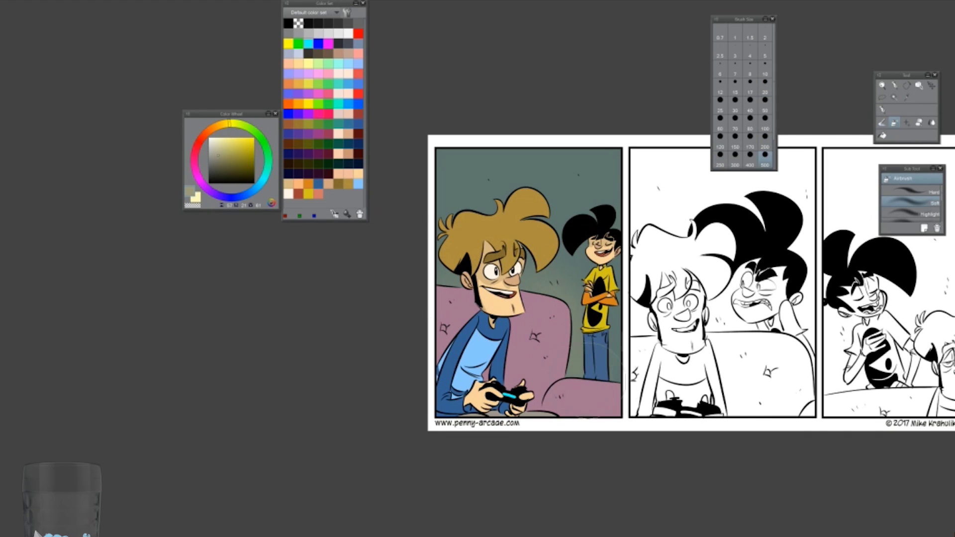
{"action": "left_click", "coordinate": [234, 145]}
{"action": "left_click_drag", "start_coordinate": [532, 276], "coordinate": [582, 373]}
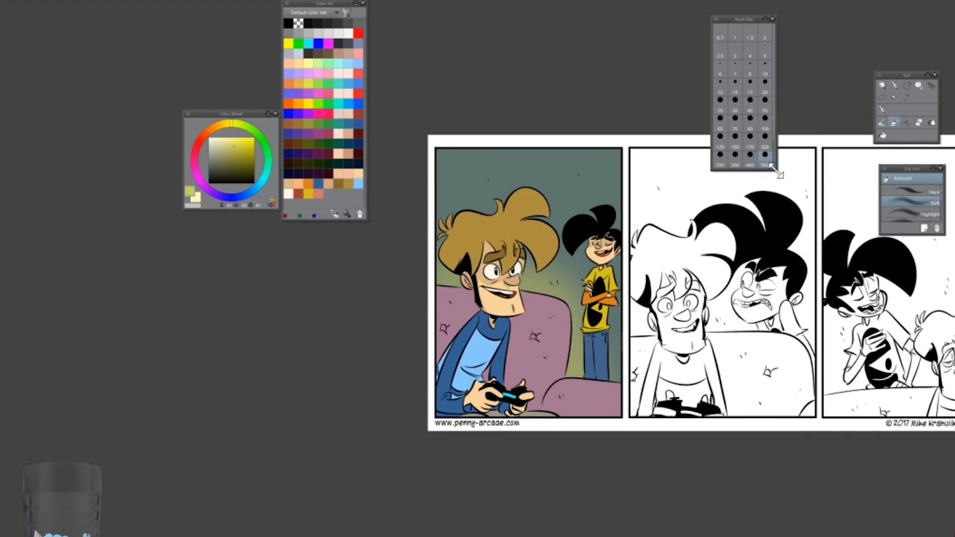
Enlarge the brush size list and spread the yellow-green glow across the wall with the soft airbrush at size 1700
{"action": "left_click_drag", "start_coordinate": [773, 170], "coordinate": [784, 205]}
{"action": "left_click_drag", "start_coordinate": [547, 224], "coordinate": [574, 318]}
{"action": "scroll", "coordinate": [787, 277], "scroll_direction": "up", "scroll_amount": 3}
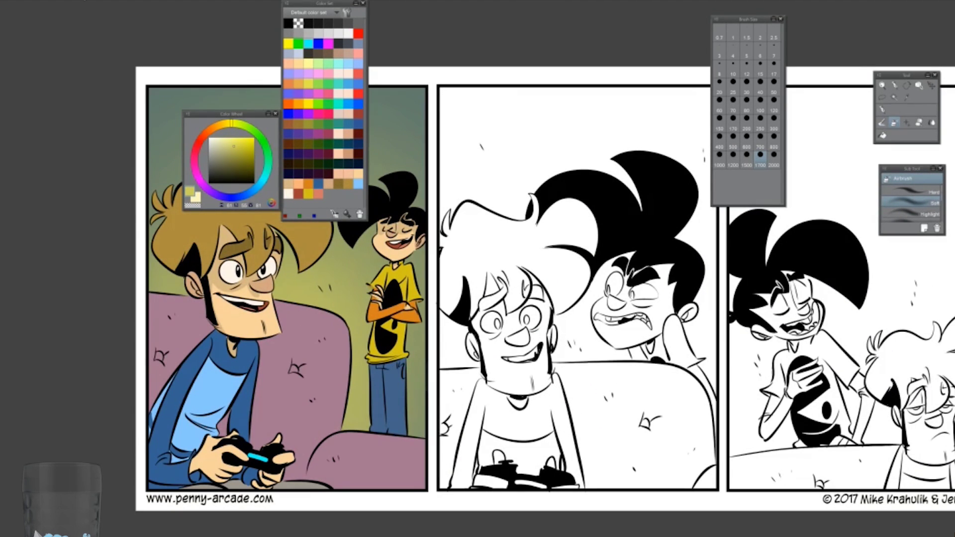
Fill the front character's hair in the second panel with golden brown and the face with the light skin tone
{"action": "left_click", "coordinate": [358, 174]}
{"action": "left_click", "coordinate": [882, 135]}
{"action": "left_click", "coordinate": [521, 259]}
{"action": "left_click", "coordinate": [348, 173]}
{"action": "left_click", "coordinate": [529, 391]}
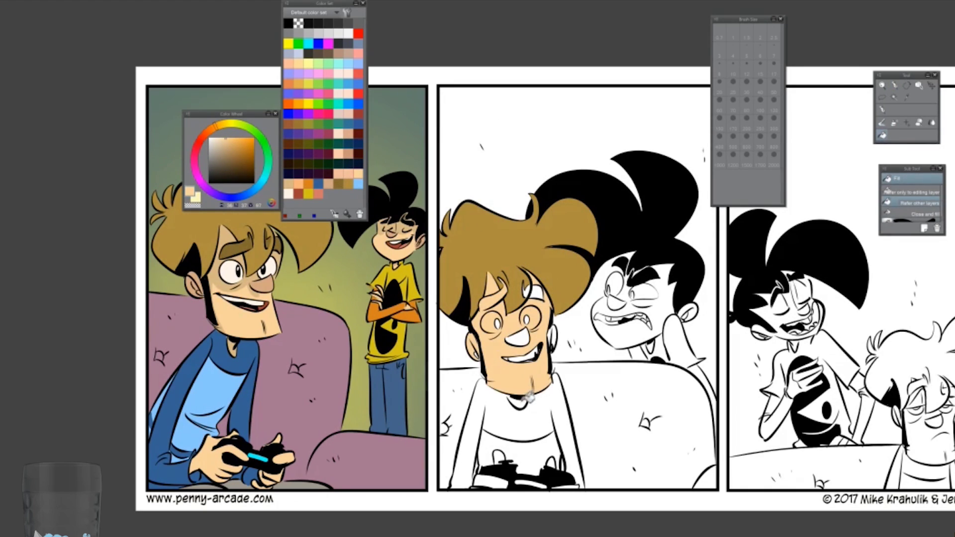
{"action": "key", "text": "p"}
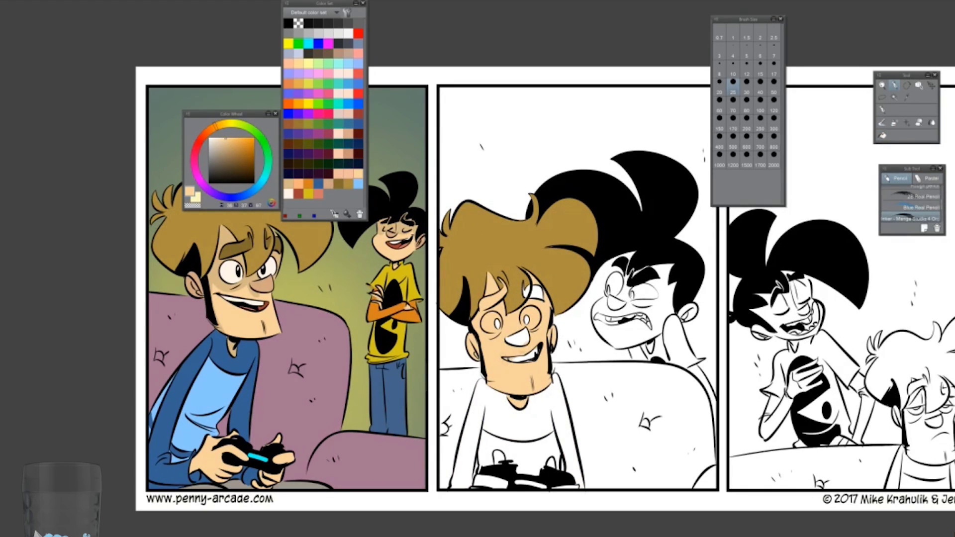
Fill the front character's hands with the skin tone and eyebrows with brown in the second panel, and shade beneath the eyes
{"action": "key", "text": "g"}
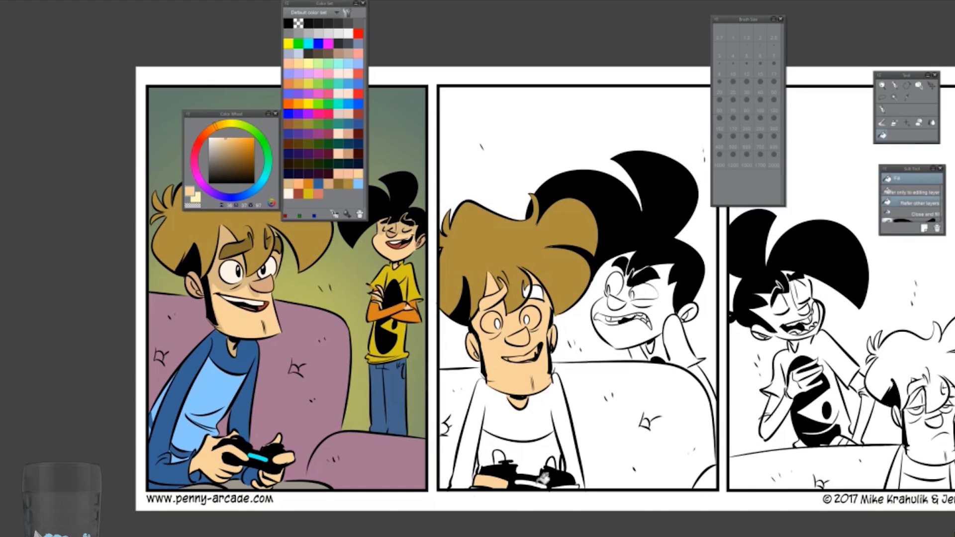
{"action": "left_click", "coordinate": [495, 297], "text": "alt"}
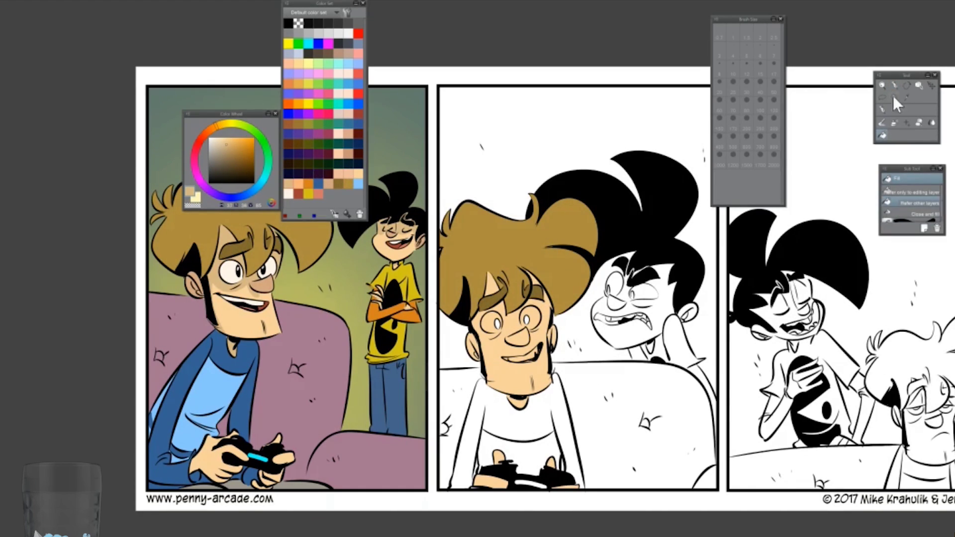
{"action": "key", "text": "p"}
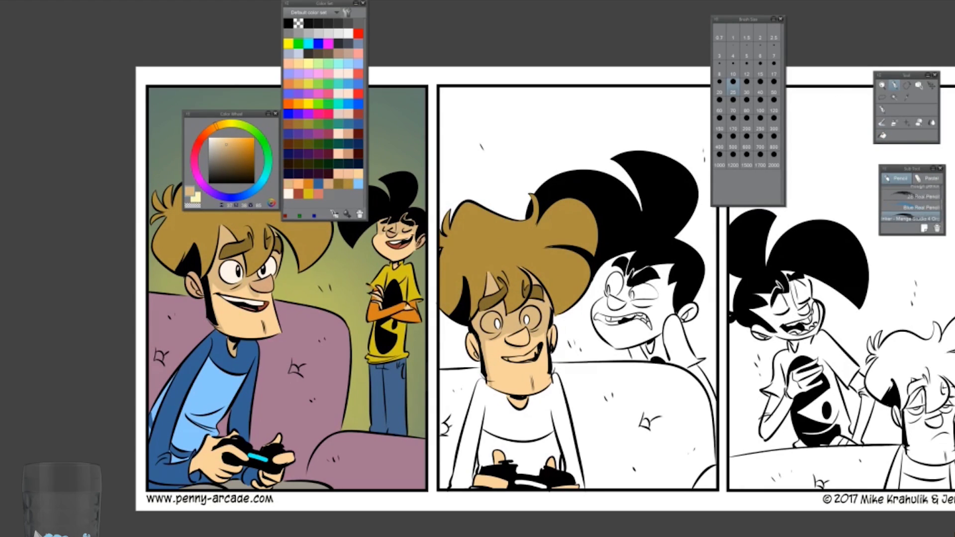
Colour the front character's eye whites, shade the nose and ears in a darker skin tone, and paint the pupils black
{"action": "left_click", "coordinate": [487, 322], "text": "alt"}
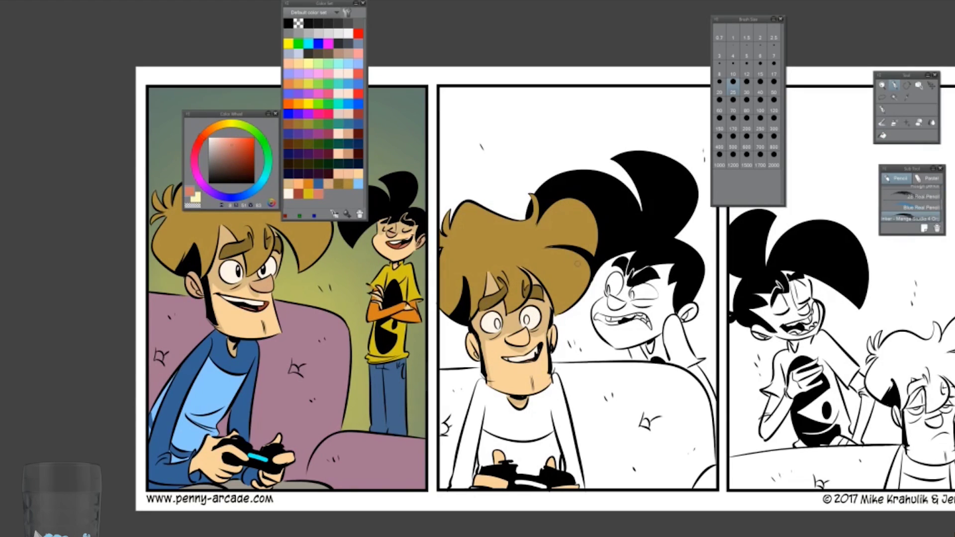
{"action": "key", "text": "p"}
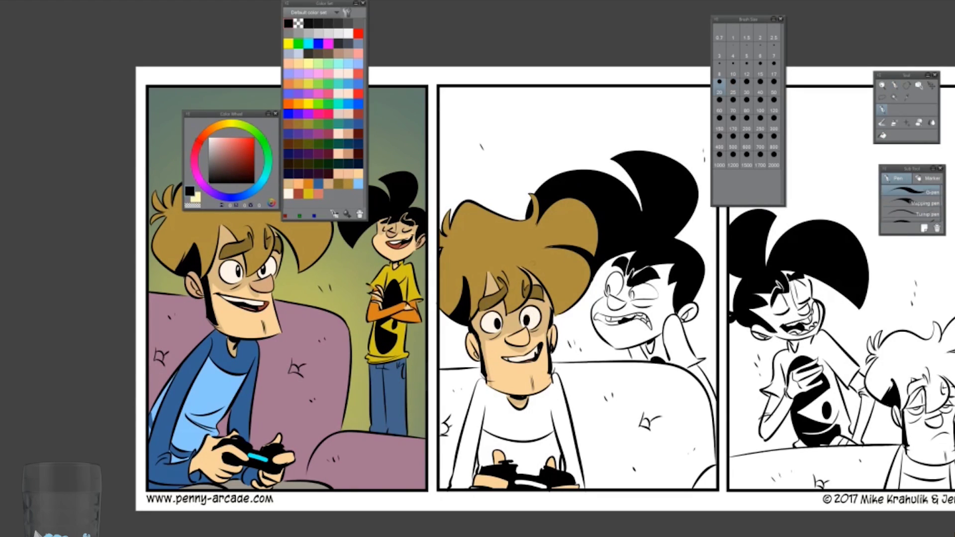
{"action": "left_click", "coordinate": [512, 341], "text": "alt"}
{"action": "left_click_drag", "start_coordinate": [518, 338], "coordinate": [524, 342]}
{"action": "left_click_drag", "start_coordinate": [476, 334], "coordinate": [469, 359]}
Fill the front character's shirt in the second panel with dark blue on the shoulders and sleeves and light blue on the chest
{"action": "left_click", "coordinate": [359, 171]}
{"action": "key", "text": "g"}
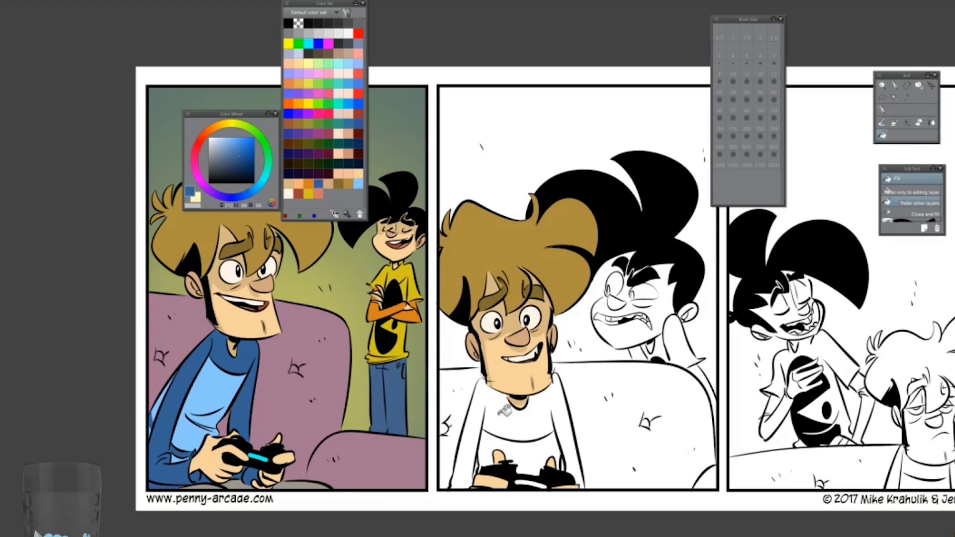
{"action": "left_click", "coordinate": [508, 443]}
{"action": "left_click", "coordinate": [358, 183]}
{"action": "left_click", "coordinate": [520, 450]}
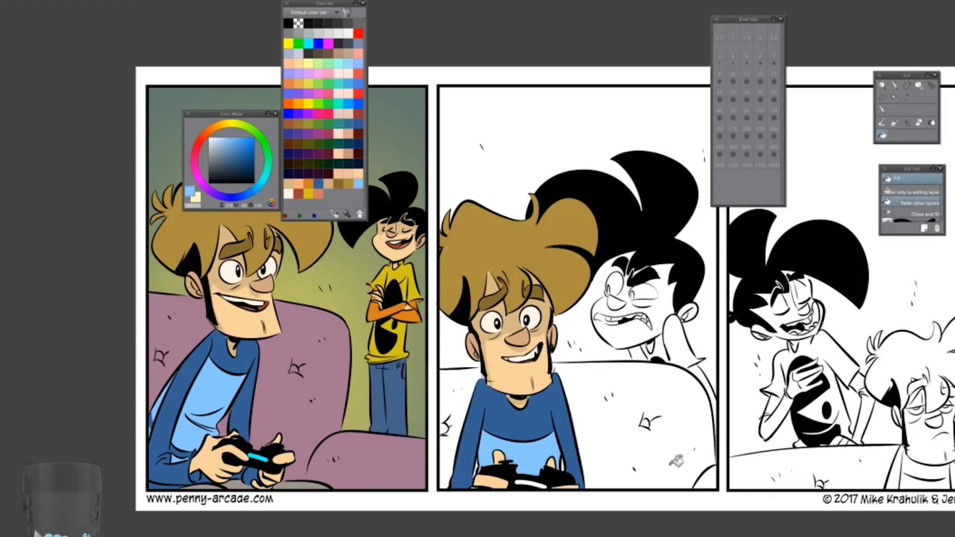
Shade the cleft in the front character's chin with a darker skin tone
{"action": "left_click", "coordinate": [288, 23]}
{"action": "key", "text": "p"}
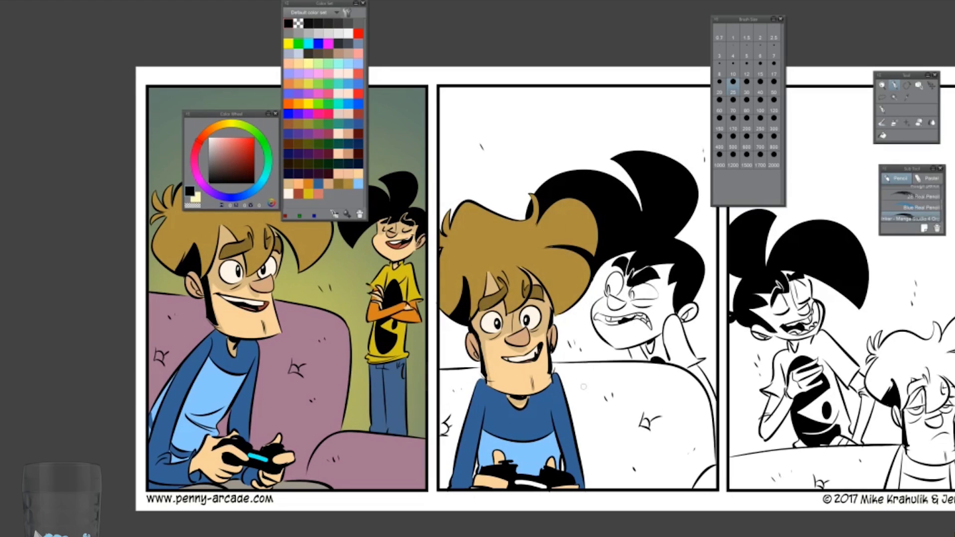
{"action": "left_click", "coordinate": [292, 177]}
{"action": "key", "text": "p"}
{"action": "left_click", "coordinate": [292, 192]}
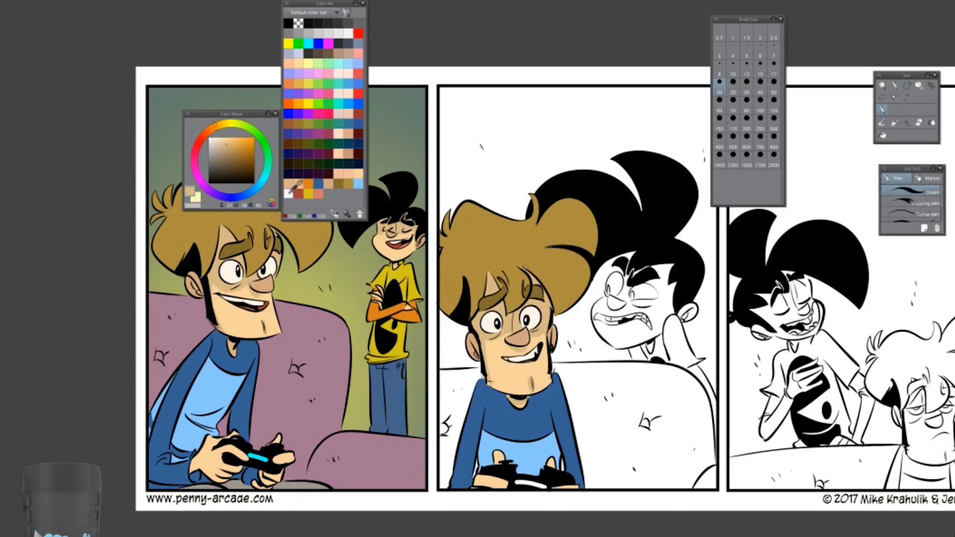
Fill the couch sections in the second panel with the mauve sampled from the first panel's couch
{"action": "key", "text": "g"}
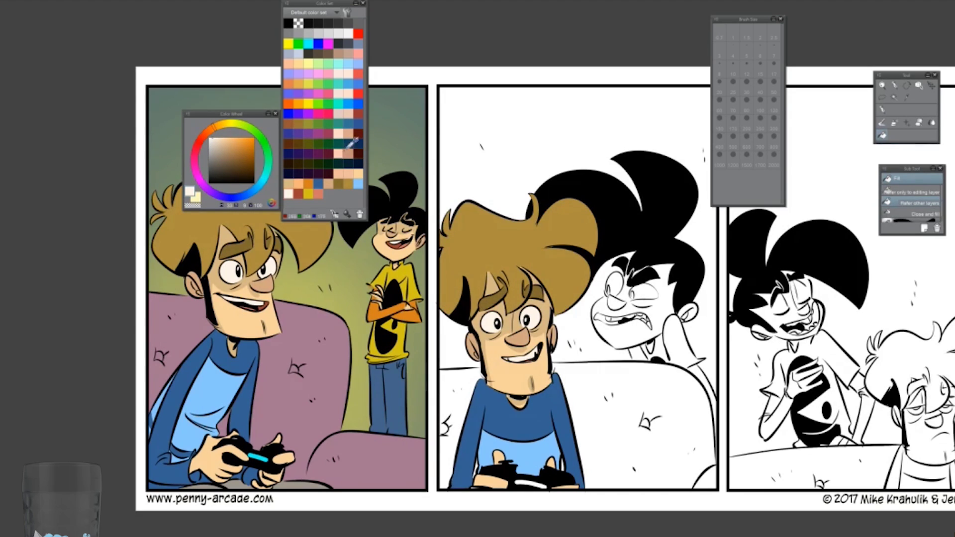
{"action": "left_click", "coordinate": [318, 348], "text": "alt"}
{"action": "left_click", "coordinate": [621, 408]}
{"action": "left_click", "coordinate": [460, 428]}
{"action": "left_click", "coordinate": [706, 477]}
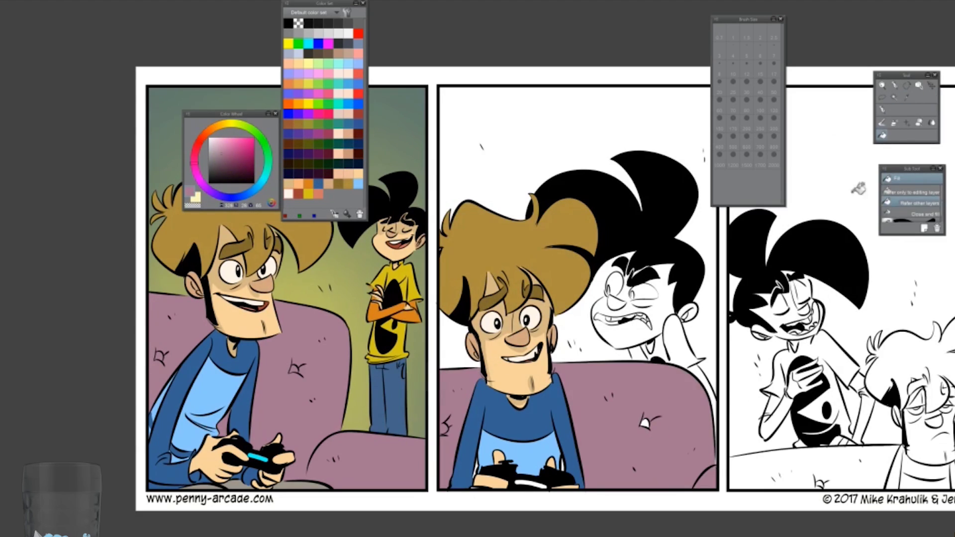
Undo the second panel's couch fills and reapply the mauve, including the small tuft on the backrest
{"action": "key", "text": "p"}
{"action": "key", "text": "ctrl+z"}
{"action": "key", "text": "ctrl+z"}
{"action": "key", "text": "ctrl+z"}
{"action": "key", "text": "g"}
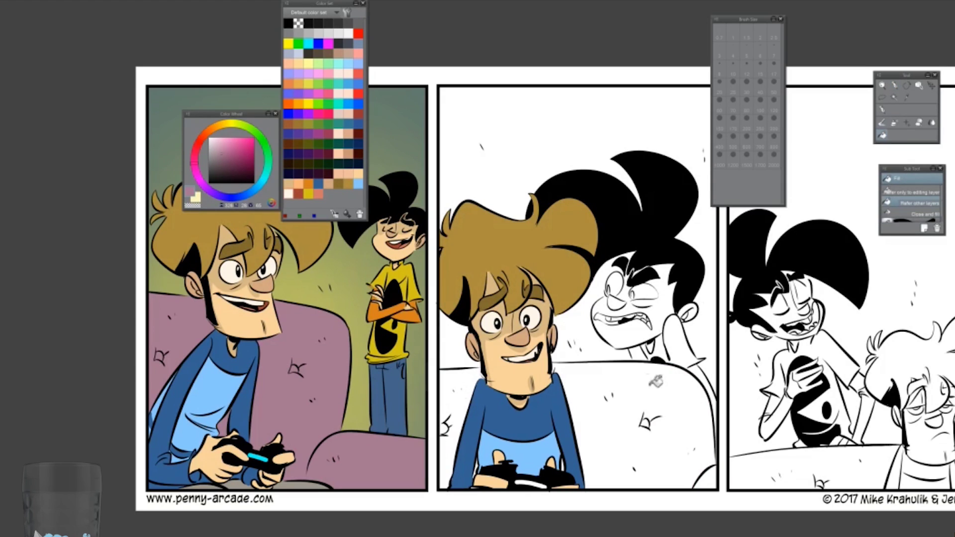
{"action": "key", "text": "ctrl+y"}
{"action": "key", "text": "ctrl+y"}
{"action": "key", "text": "ctrl+y"}
{"action": "key", "text": "p"}
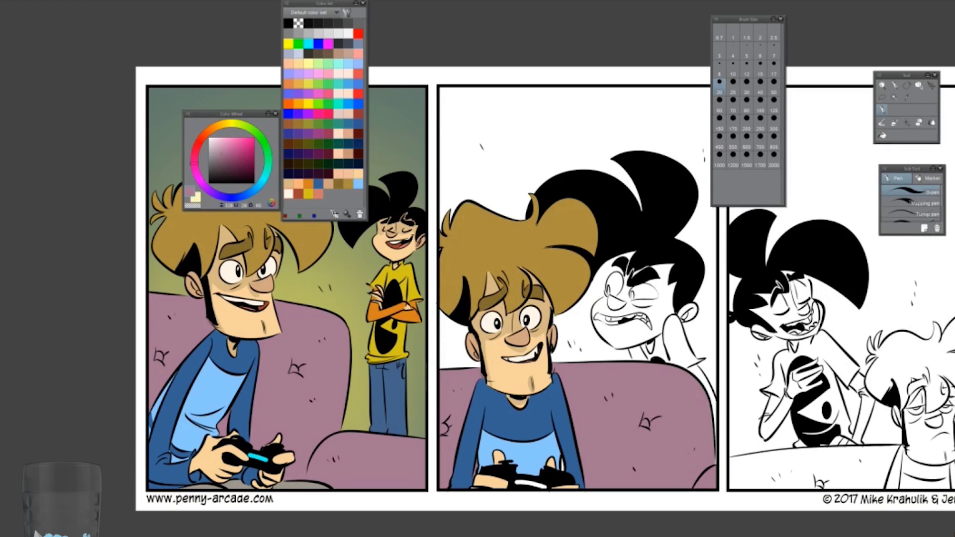
Fill the black-haired character's face and ear in the second panel with the skin tone sampled from the front character
{"action": "key", "text": "i"}
{"action": "left_click", "coordinate": [518, 380]}
{"action": "key", "text": "g"}
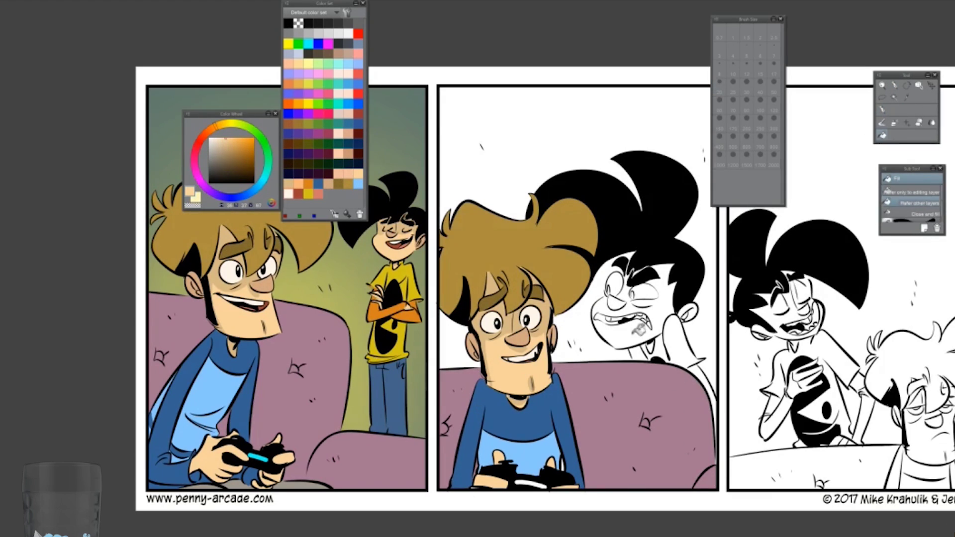
{"action": "left_click", "coordinate": [662, 318]}
{"action": "left_click", "coordinate": [689, 311]}
Shade the black-haired character's nose, ear and eye area with darker skin tones and paint the pupils black
{"action": "key", "text": "ctrl+plus"}
{"action": "left_click", "coordinate": [884, 109]}
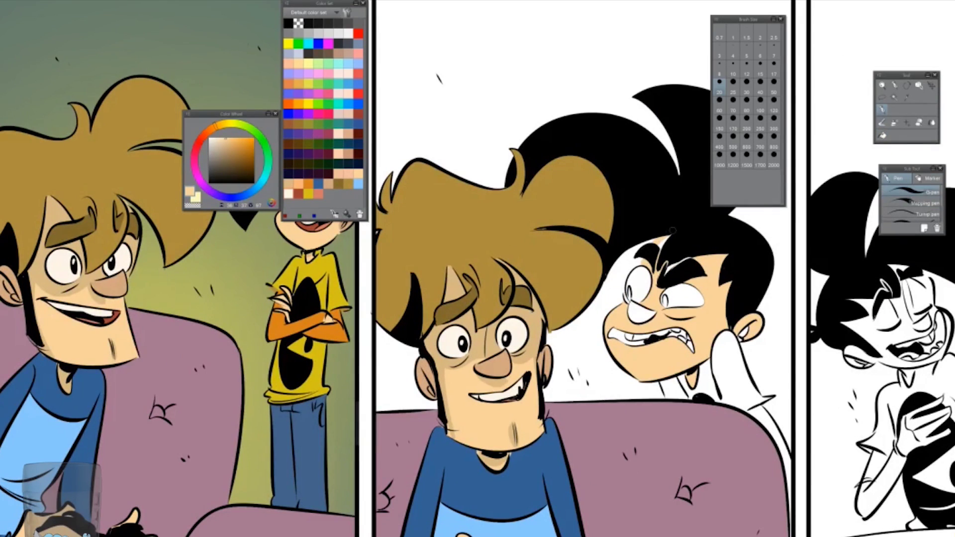
{"action": "left_click", "coordinate": [331, 174]}
{"action": "mouse_move", "coordinate": [629, 304]}
{"action": "left_mouse_down"}
{"action": "mouse_move", "coordinate": [653, 321]}
{"action": "mouse_move", "coordinate": [706, 326]}
{"action": "mouse_move", "coordinate": [709, 355]}
{"action": "left_mouse_up"}
{"action": "left_click", "coordinate": [293, 181]}
{"action": "mouse_move", "coordinate": [657, 234]}
{"action": "left_mouse_down"}
{"action": "mouse_move", "coordinate": [647, 269]}
{"action": "mouse_move", "coordinate": [688, 259]}
{"action": "left_mouse_up"}
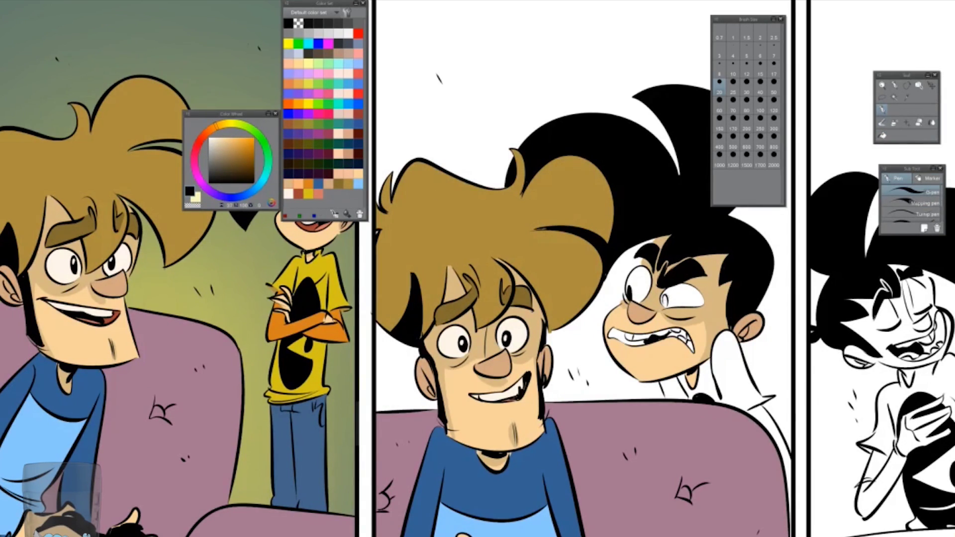
Fill the black-haired character's lips with red and the eyes with off-white in the second panel
{"action": "left_click", "coordinate": [288, 193]}
{"action": "left_click", "coordinate": [298, 194]}
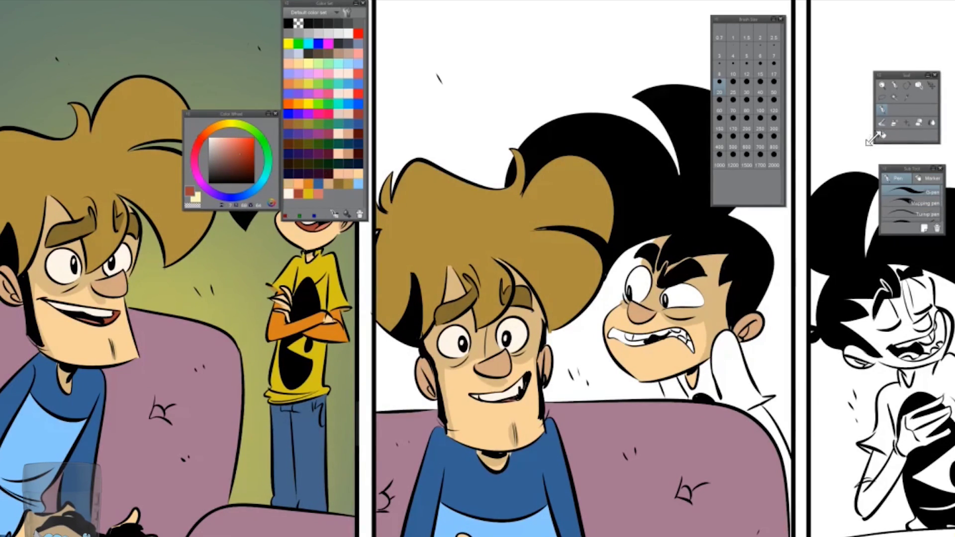
{"action": "key", "text": "g"}
{"action": "left_click", "coordinate": [619, 338]}
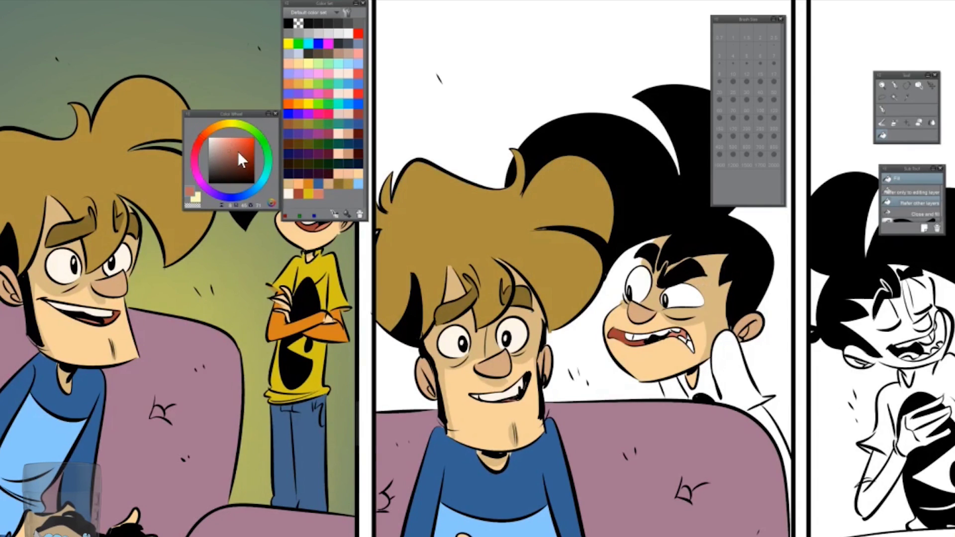
{"action": "left_click", "coordinate": [289, 192]}
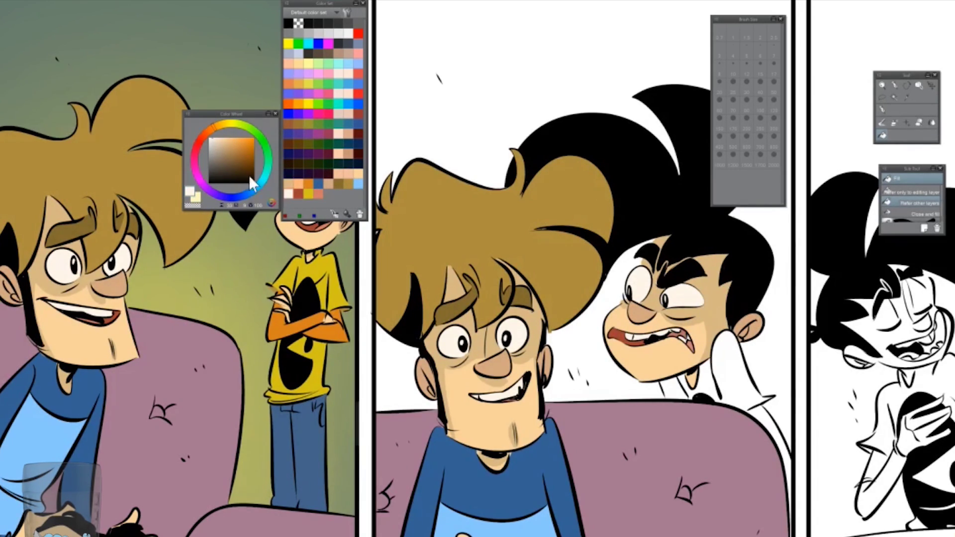
{"action": "key", "text": "p"}
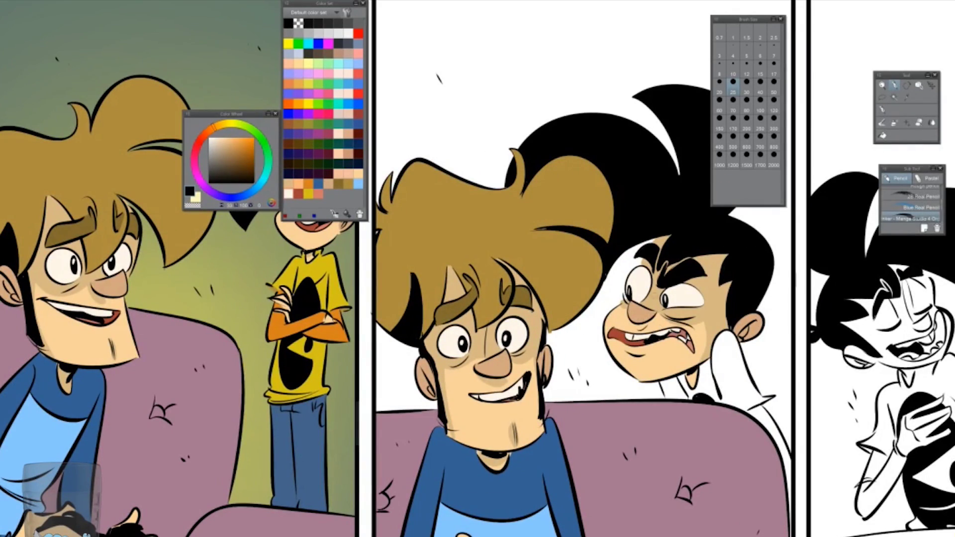
Fill the black-haired character's shirt in the second panel with yellow and the undersleeve with orange
{"action": "key", "text": "g"}
{"action": "left_click", "coordinate": [497, 288]}
{"action": "left_click", "coordinate": [582, 378]}
{"action": "key", "text": "p"}
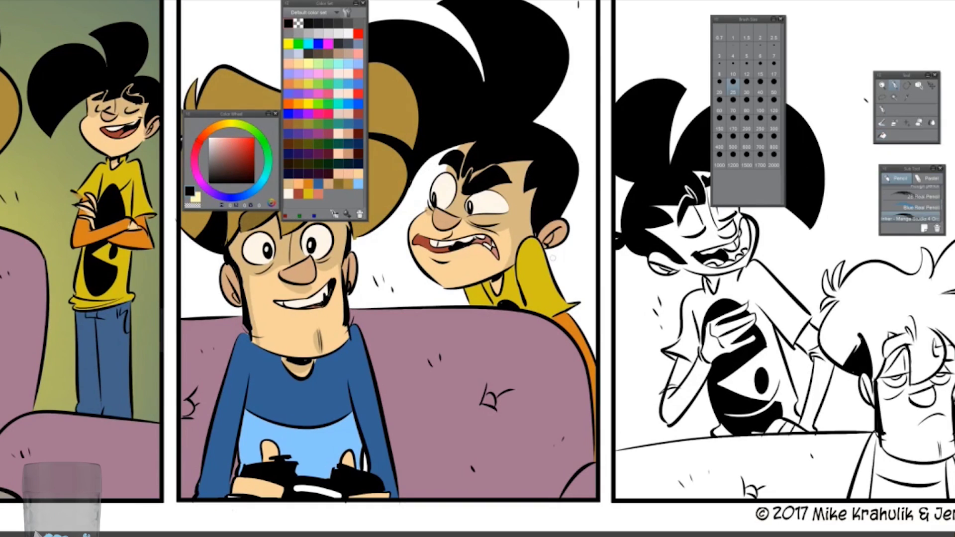
{"action": "key", "text": "g"}
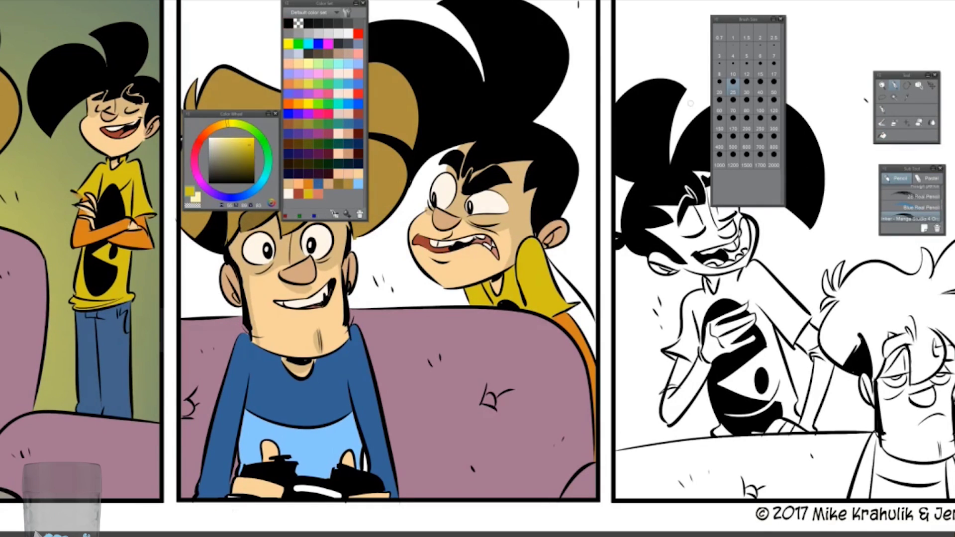
Fill the wall behind the characters in the second panel with the greyish teal sampled from the first panel
{"action": "key", "text": "ctrl+0"}
{"action": "key", "text": "ctrl+plus"}
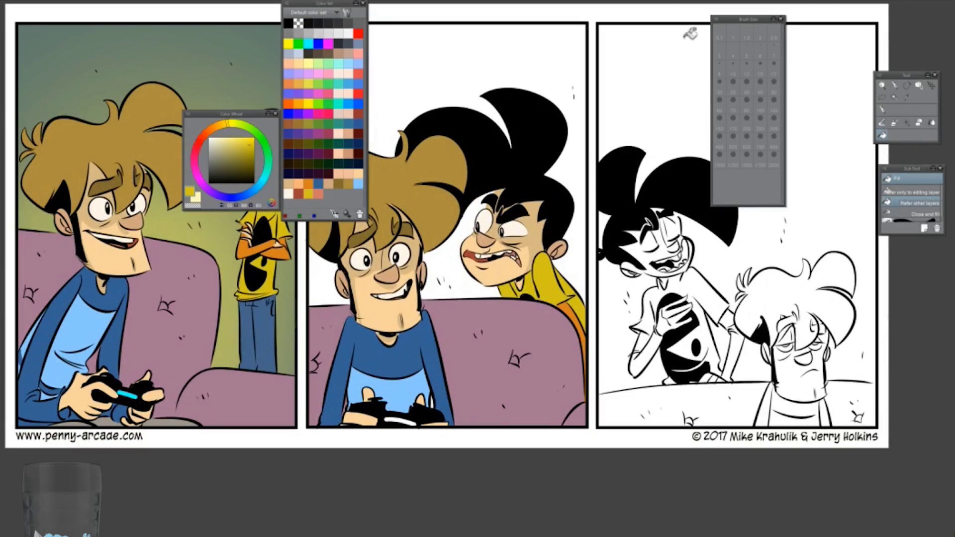
{"action": "key", "text": "ctrl+plus"}
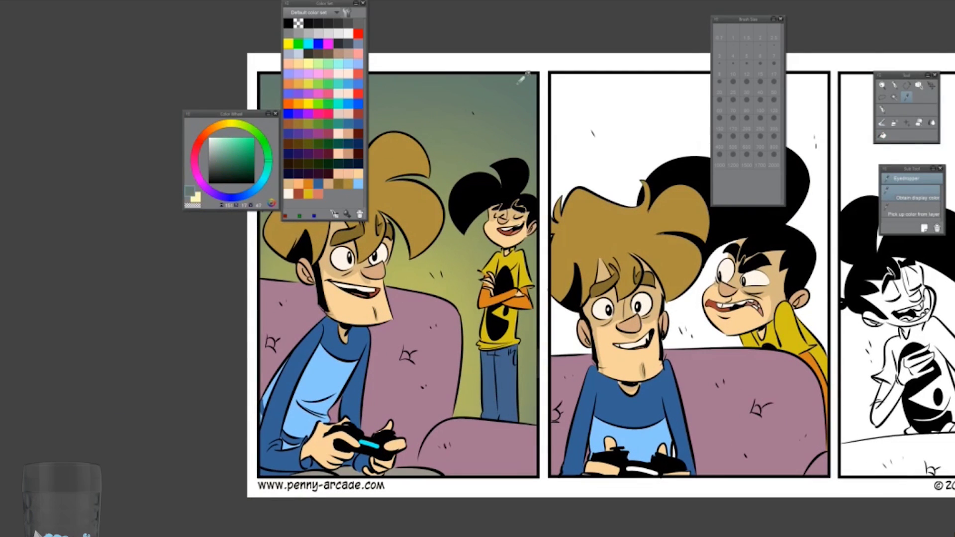
{"action": "left_click", "coordinate": [622, 124]}
{"action": "left_click", "coordinate": [687, 318]}
Airbrush a soft yellow-green glow across the second panel's wall with the soft airbrush at size 800
{"action": "key", "text": "b"}
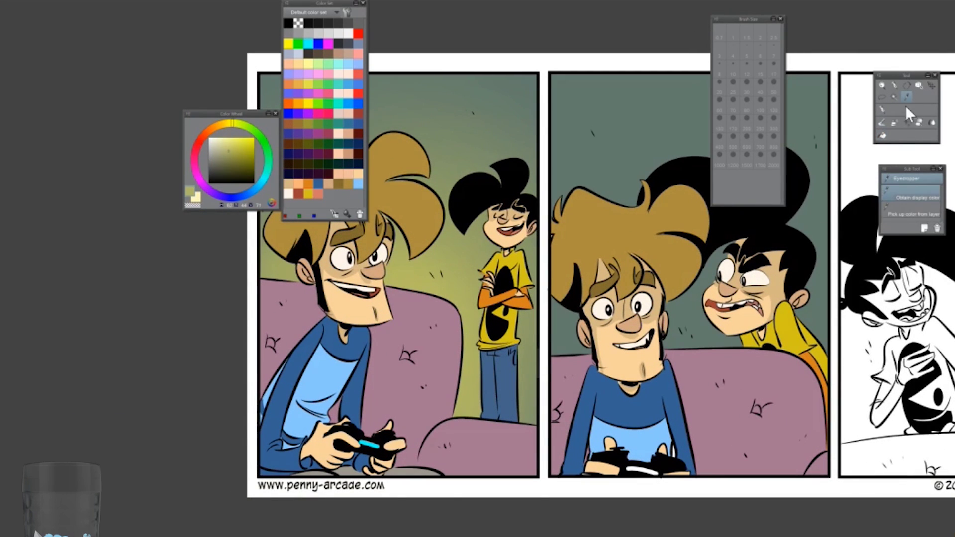
{"action": "left_click_drag", "start_coordinate": [920, 136], "coordinate": [760, 154]}
{"action": "mouse_move", "coordinate": [412, 348]}
{"action": "left_mouse_down"}
{"action": "mouse_move", "coordinate": [547, 338]}
{"action": "mouse_move", "coordinate": [647, 224]}
{"action": "left_mouse_up"}
{"action": "left_click", "coordinate": [773, 139]}
{"action": "left_click_drag", "start_coordinate": [696, 299], "coordinate": [443, 260]}
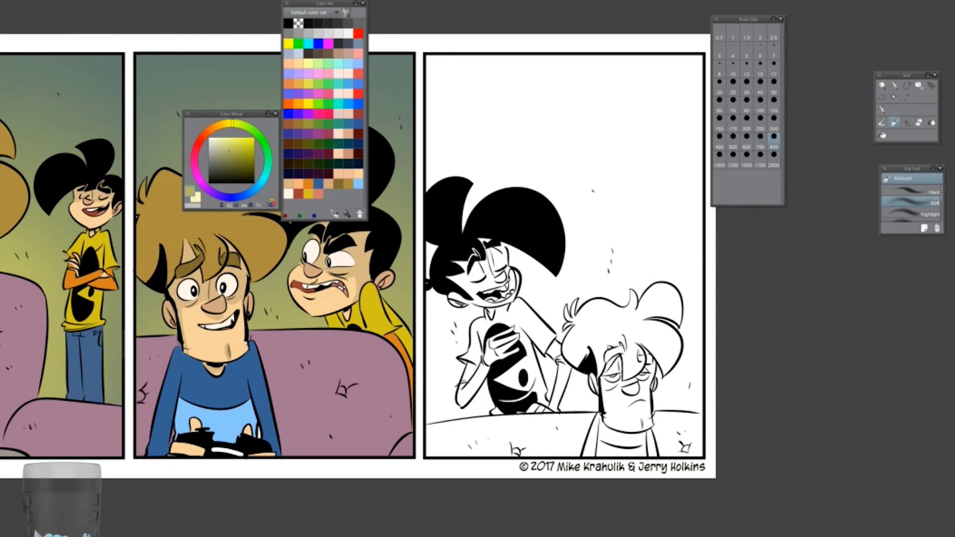
Fill the laughing character's face, ear and hand in the third panel with the light skin tone
{"action": "scroll", "coordinate": [478, 269], "scroll_direction": "up", "scroll_amount": 3}
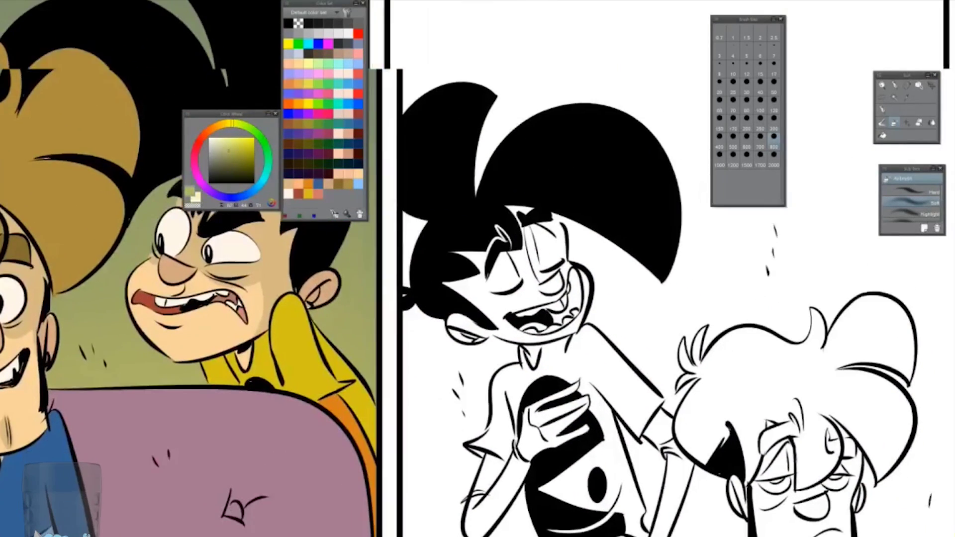
{"action": "key", "text": "g"}
{"action": "left_click", "coordinate": [550, 268]}
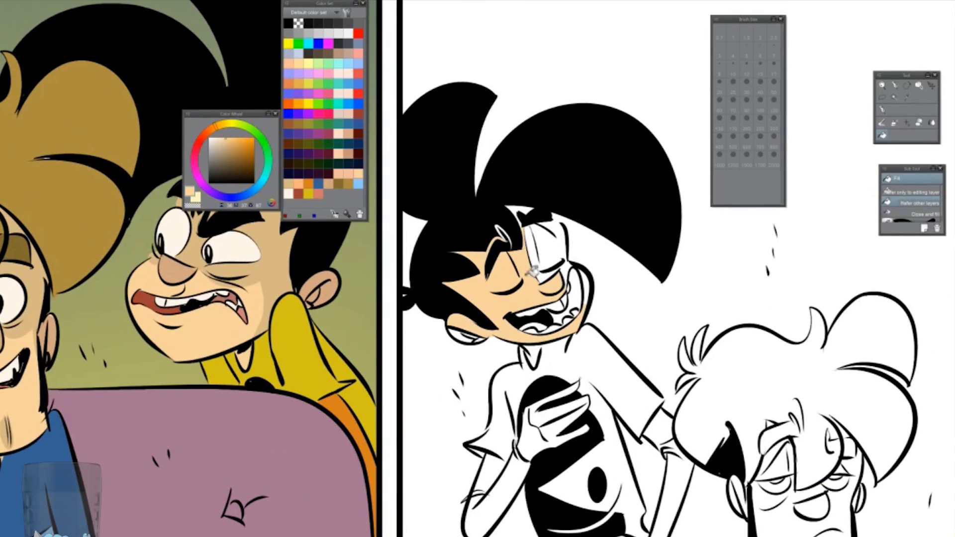
{"action": "left_click", "coordinate": [544, 249]}
{"action": "left_click", "coordinate": [566, 272]}
{"action": "left_click", "coordinate": [587, 283]}
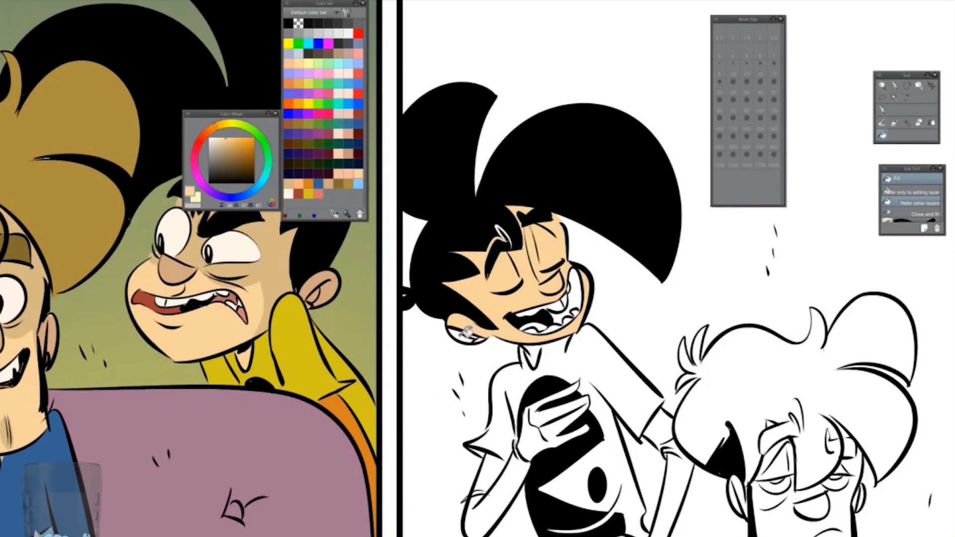
{"action": "left_click", "coordinate": [463, 333]}
{"action": "left_click", "coordinate": [558, 408]}
Shade the laughing character's ear and nose with a reddish skin tone and the eye area with a darker tan
{"action": "left_click", "coordinate": [226, 145]}
{"action": "key", "text": "p"}
{"action": "left_click_drag", "start_coordinate": [450, 319], "coordinate": [488, 339]}
{"action": "left_click_drag", "start_coordinate": [537, 284], "coordinate": [559, 288]}
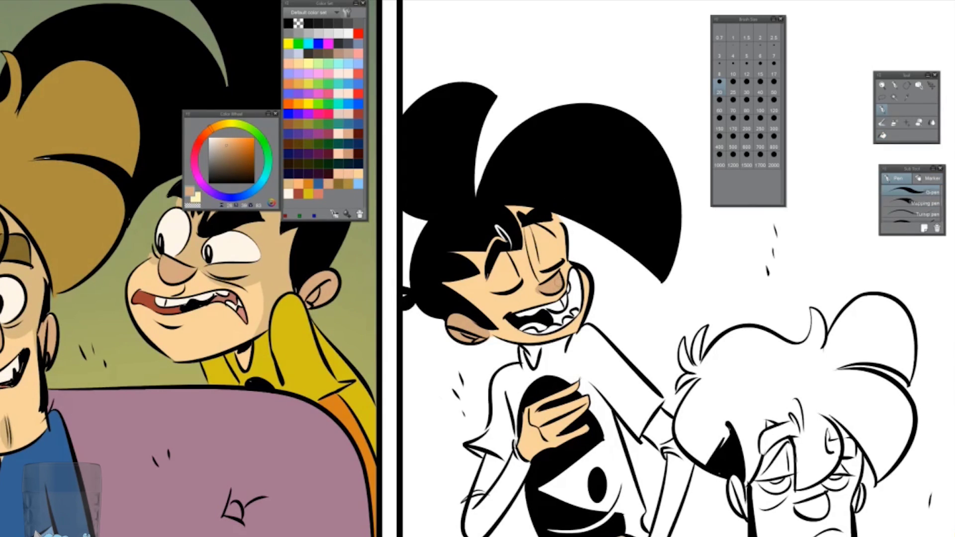
{"action": "left_click", "coordinate": [217, 125]}
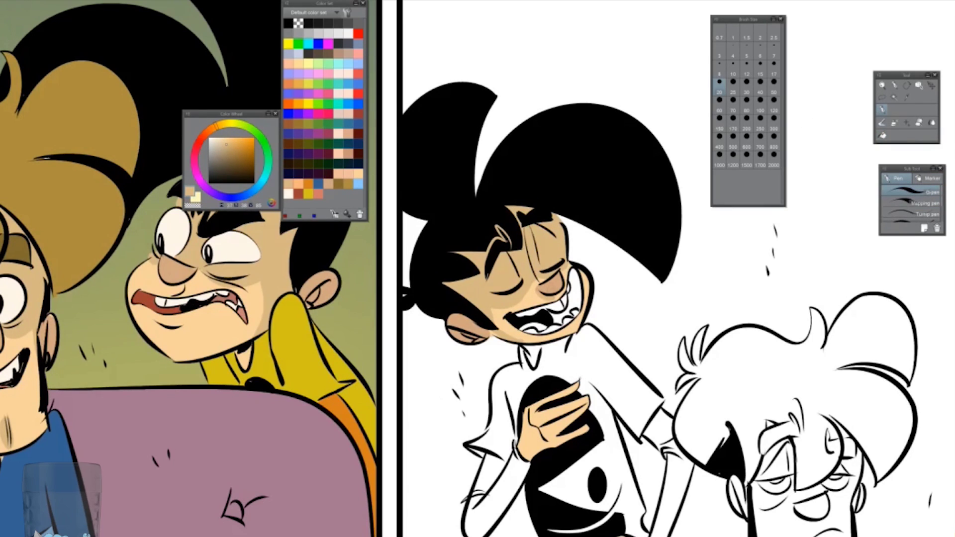
Colour the inside of the laughing character's open mouth in dark and lighter reds with off-white for the teeth
{"action": "left_click", "coordinate": [308, 189]}
{"action": "key", "text": "p"}
{"action": "left_click_drag", "start_coordinate": [562, 279], "coordinate": [571, 323]}
{"action": "left_click", "coordinate": [910, 219]}
{"action": "left_click", "coordinate": [232, 145]}
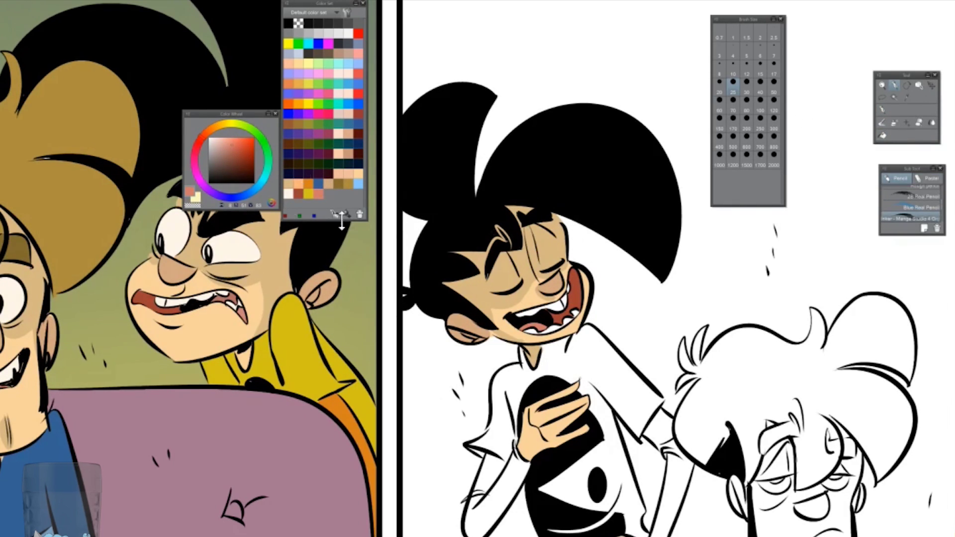
{"action": "left_click", "coordinate": [315, 174]}
Fill the laughing character's T-shirt in the third panel with the yellow sampled from the second panel
{"action": "key", "text": "g"}
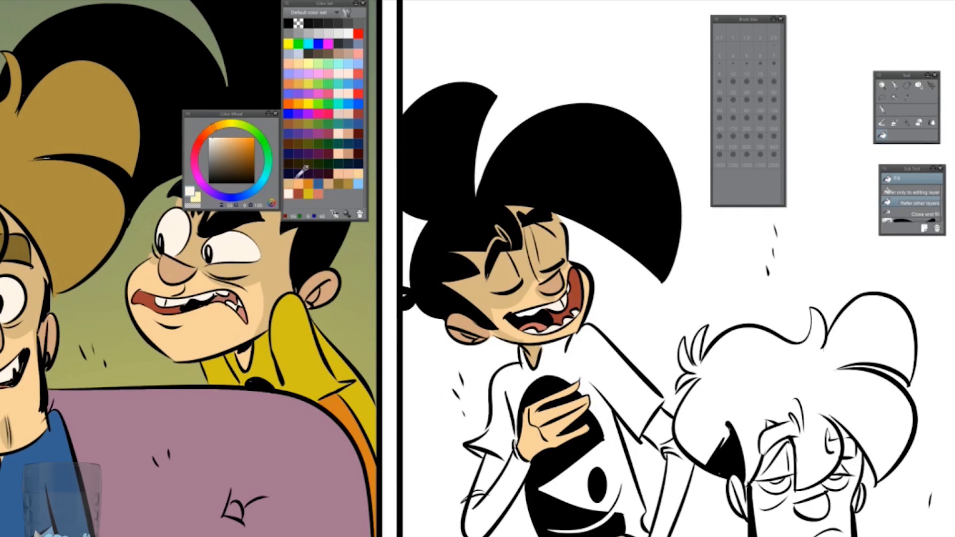
{"action": "left_click", "coordinate": [343, 358], "text": "alt"}
{"action": "left_click", "coordinate": [527, 354]}
{"action": "key", "text": "p"}
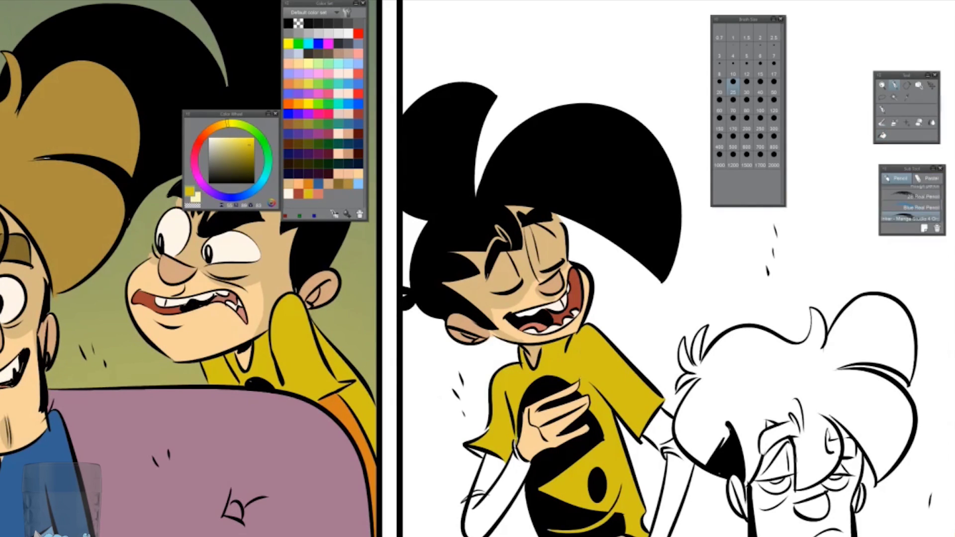
Fill the laughing character's undershirt sleeves in the third panel with orange
{"action": "left_click", "coordinate": [337, 175]}
{"action": "left_click", "coordinate": [319, 168]}
{"action": "key", "text": "g"}
{"action": "left_click", "coordinate": [495, 485]}
{"action": "left_click", "coordinate": [672, 477]}
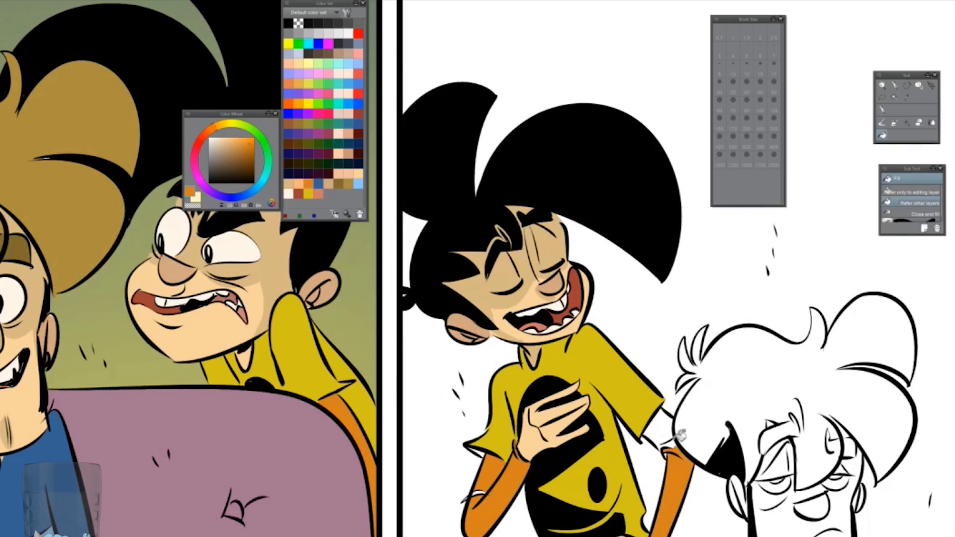
{"action": "left_click", "coordinate": [666, 428]}
{"action": "key", "text": "p"}
Fill the seated character's face in the third panel with the light skin tone
{"action": "left_click_drag", "start_coordinate": [646, 298], "coordinate": [397, 225]}
{"action": "left_click", "coordinate": [337, 175]}
{"action": "left_click", "coordinate": [883, 135]}
{"action": "left_click", "coordinate": [547, 472]}
{"action": "left_click", "coordinate": [517, 385]}
{"action": "left_click", "coordinate": [611, 372]}
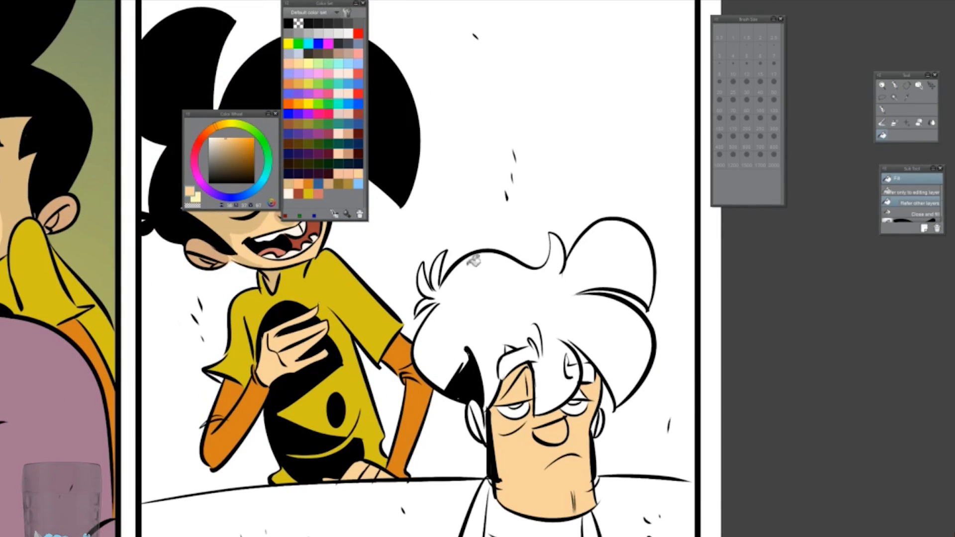
Shade the seated character's ears and nose with a reddish skin tone and his face with a darker tan
{"action": "key", "text": "p"}
{"action": "mouse_move", "coordinate": [552, 423]}
{"action": "left_mouse_down"}
{"action": "mouse_move", "coordinate": [539, 443]}
{"action": "mouse_move", "coordinate": [557, 433]}
{"action": "mouse_move", "coordinate": [547, 428]}
{"action": "left_mouse_up"}
{"action": "left_click", "coordinate": [242, 149]}
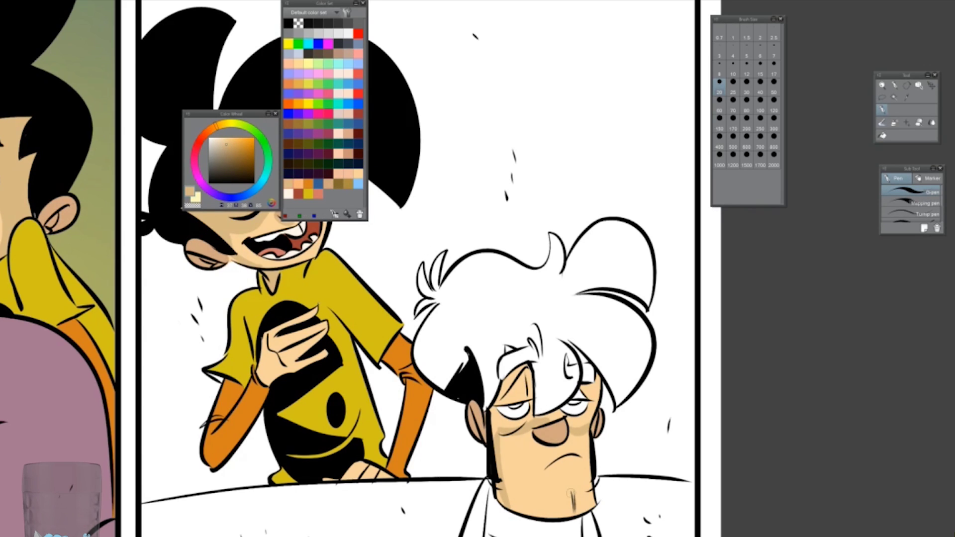
{"action": "left_click", "coordinate": [883, 135]}
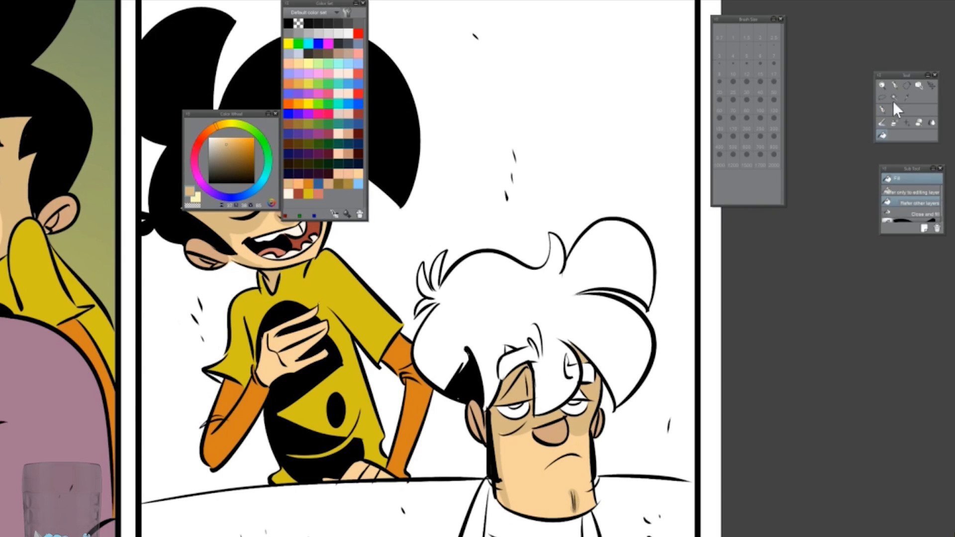
Colour the seated character's eyes off-white, his eyebrows dark brown and his hair golden brown
{"action": "left_click", "coordinate": [894, 85]}
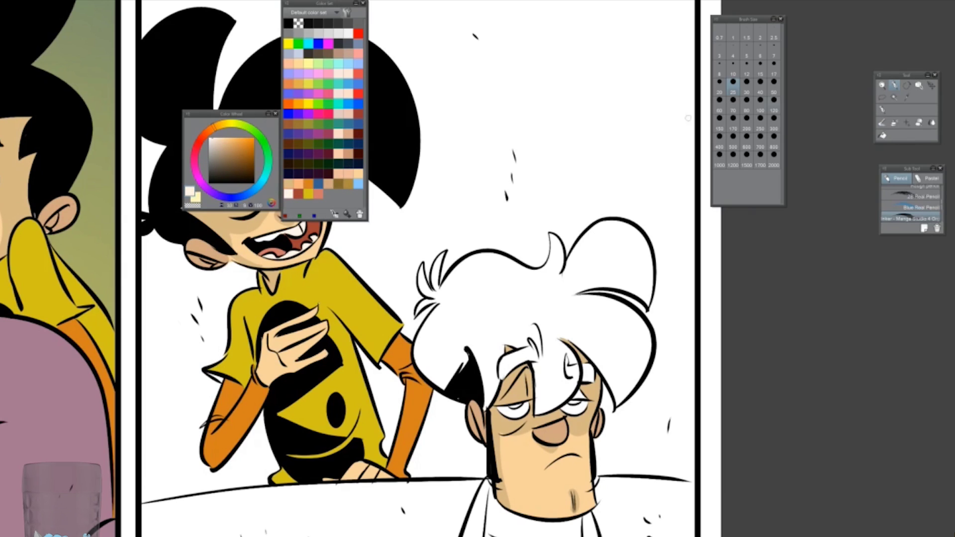
{"action": "key", "text": "p"}
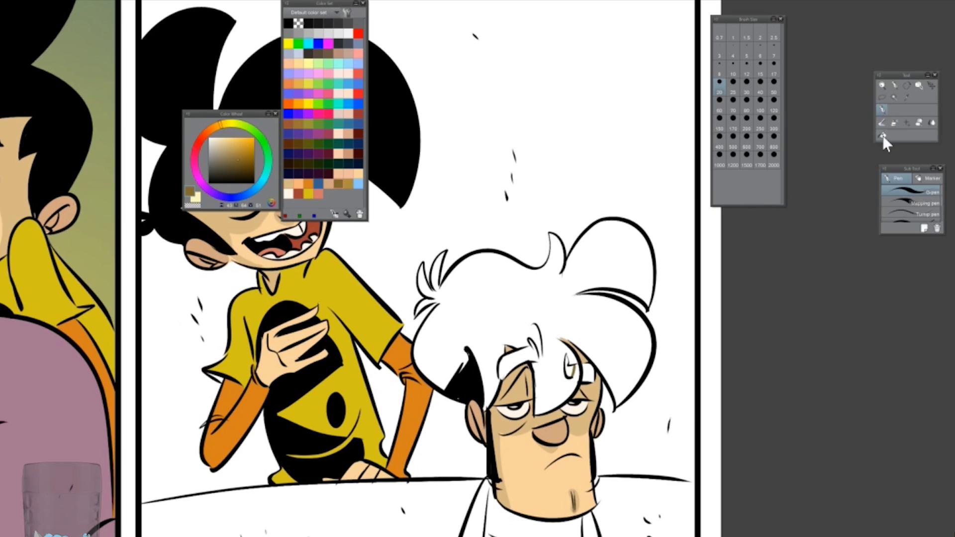
{"action": "left_click", "coordinate": [893, 85]}
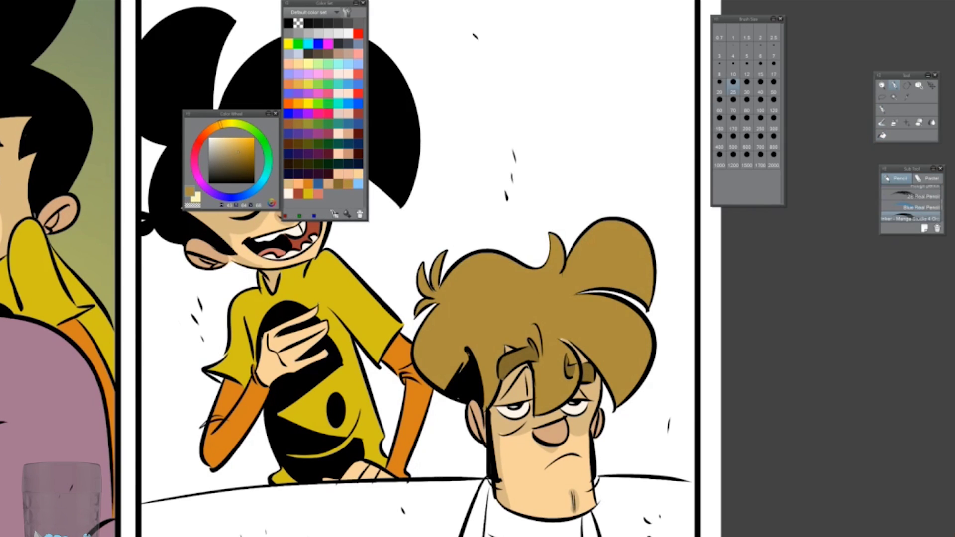
Colour the seated character's shirt in the third panel dark blue on the sleeves and collar and light blue on the chest
{"action": "scroll", "coordinate": [427, 298], "scroll_direction": "down", "scroll_amount": 5}
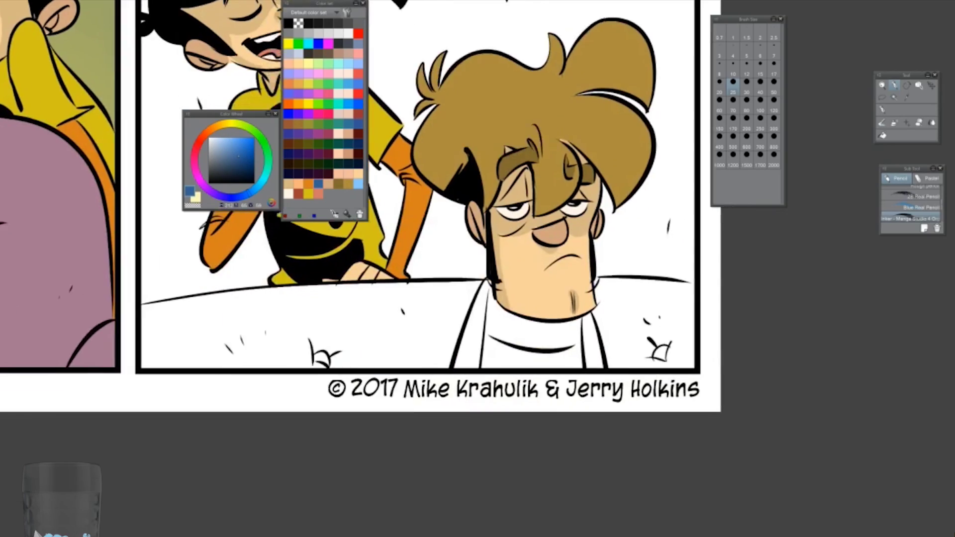
{"action": "left_click", "coordinate": [542, 338]}
{"action": "left_click", "coordinate": [882, 108]}
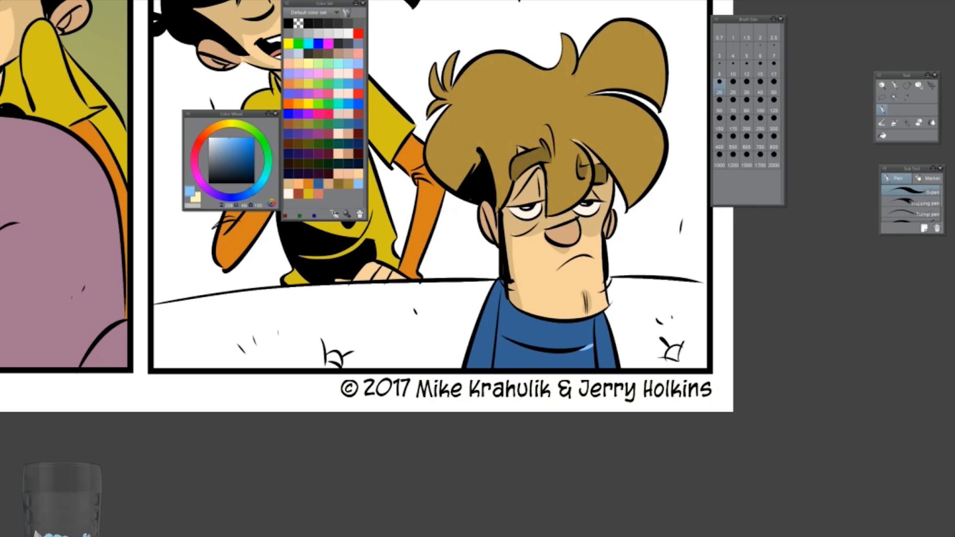
{"action": "left_click", "coordinate": [882, 135]}
{"action": "left_click", "coordinate": [545, 350]}
{"action": "left_click", "coordinate": [288, 23]}
{"action": "key", "text": "p"}
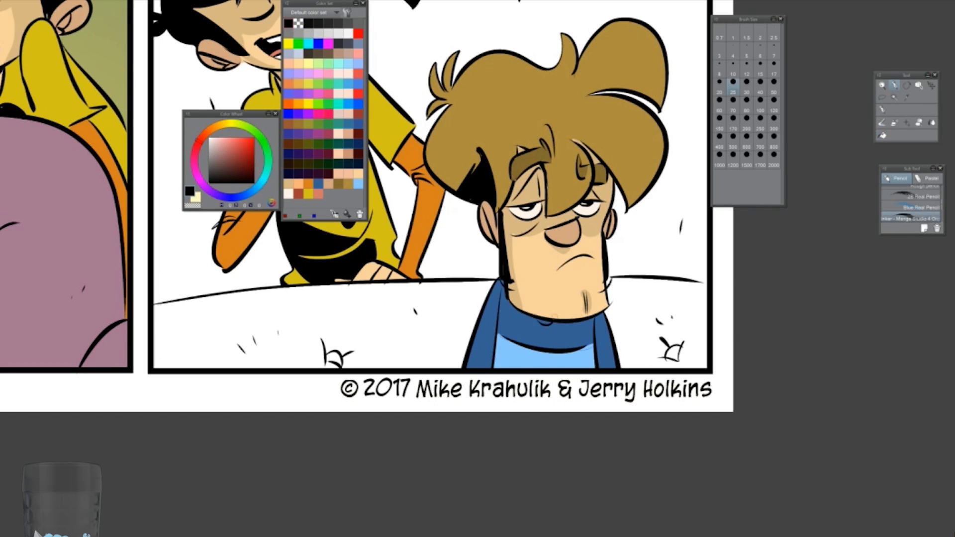
Fill the third panel's sofa with mauve and its background wall with grey-green
{"action": "left_click", "coordinate": [338, 164]}
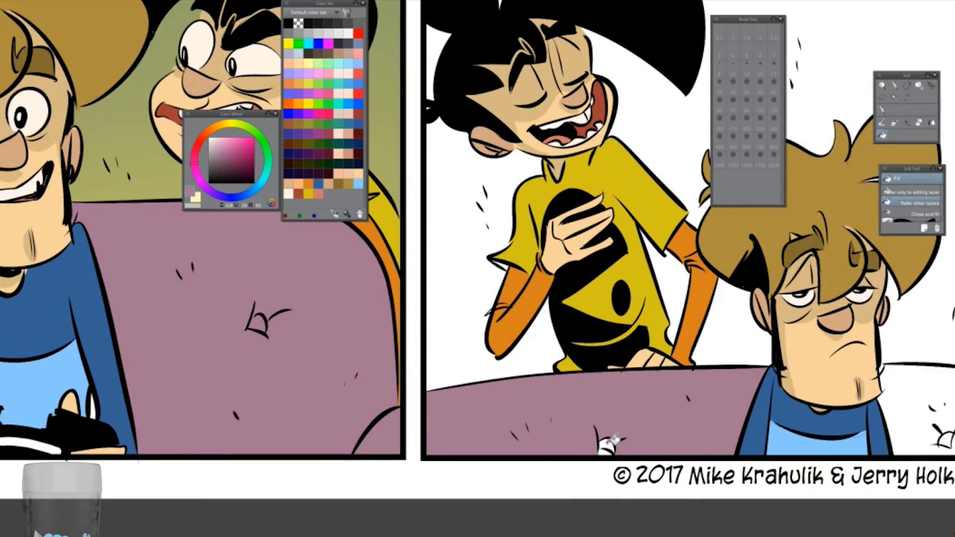
{"action": "key", "text": "p"}
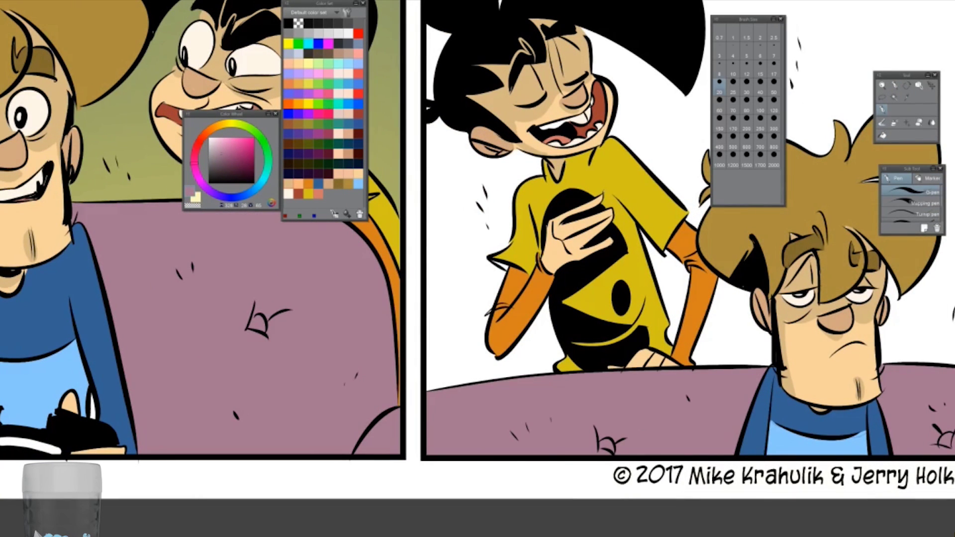
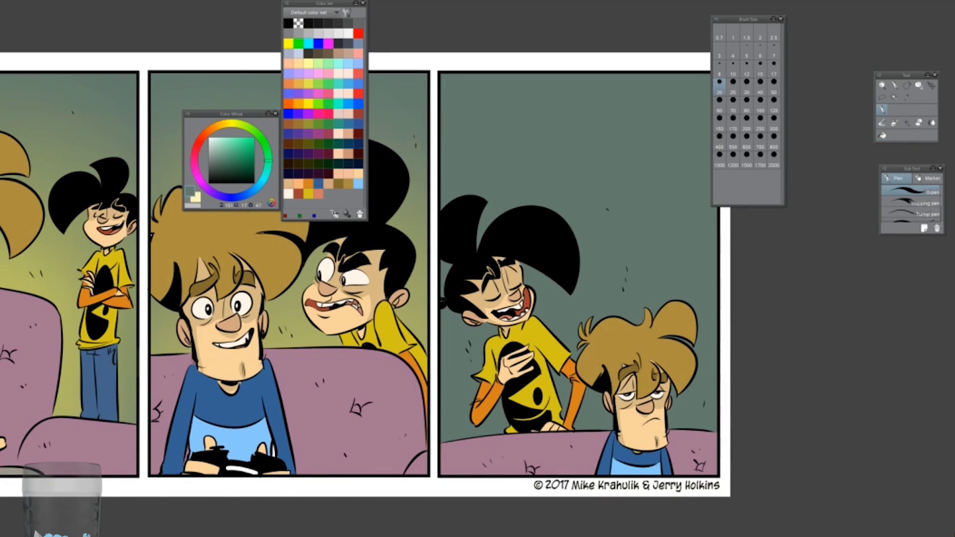
Airbrush a soft yellow-green glow over the lower part of the third panel's background, behind the characters
{"action": "key", "text": "b"}
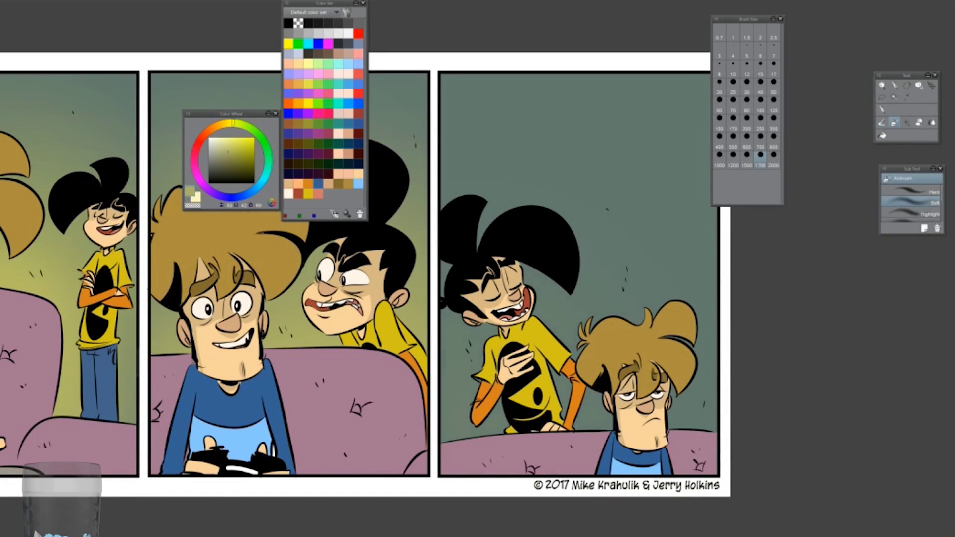
{"action": "left_click_drag", "start_coordinate": [547, 349], "coordinate": [697, 373]}
{"action": "left_click_drag", "start_coordinate": [448, 378], "coordinate": [507, 427]}
{"action": "left_click", "coordinate": [760, 136]}
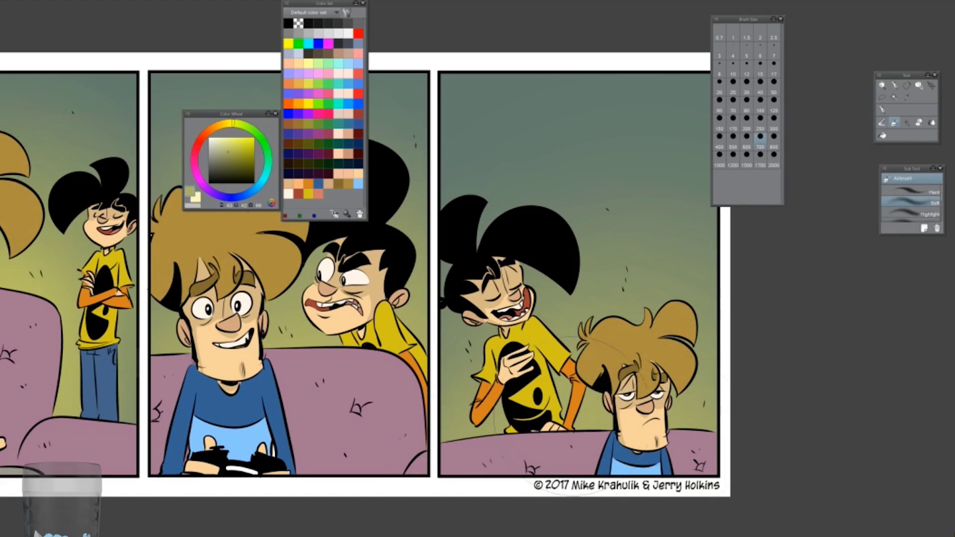
{"action": "left_click_drag", "start_coordinate": [945, 241], "coordinate": [954, 266]}
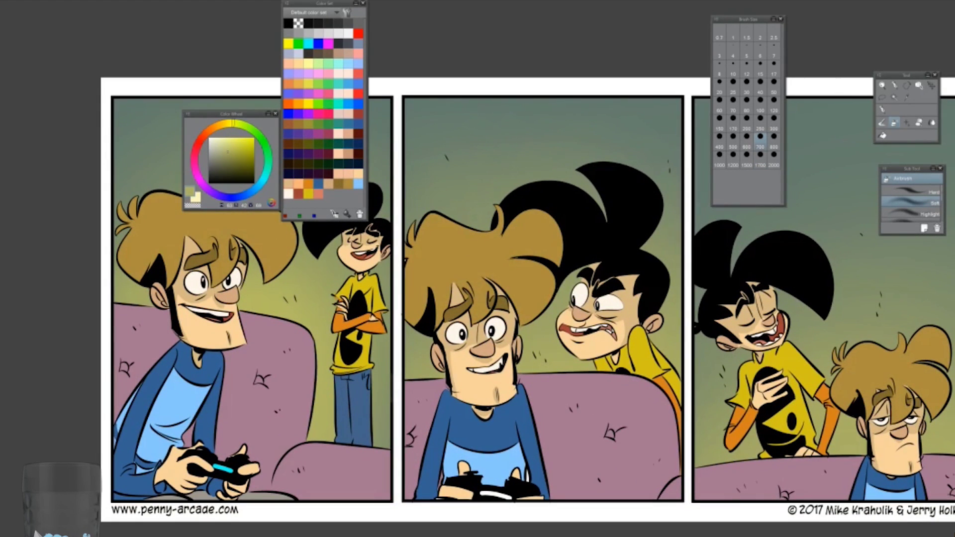
Colour the light strip on the game controller in the second panel cyan
{"action": "key", "text": "p"}
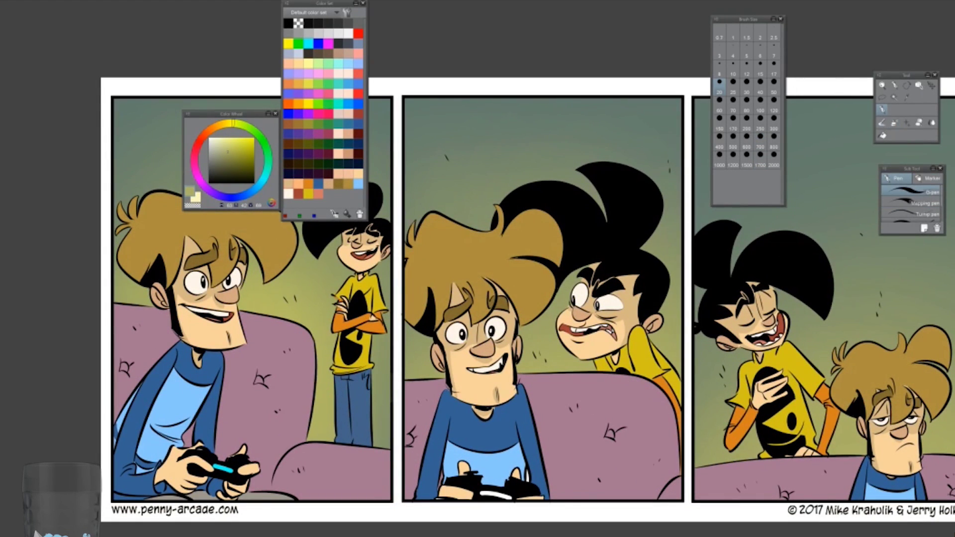
{"action": "key", "text": "g"}
{"action": "left_click", "coordinate": [906, 96]}
{"action": "key", "text": "g"}
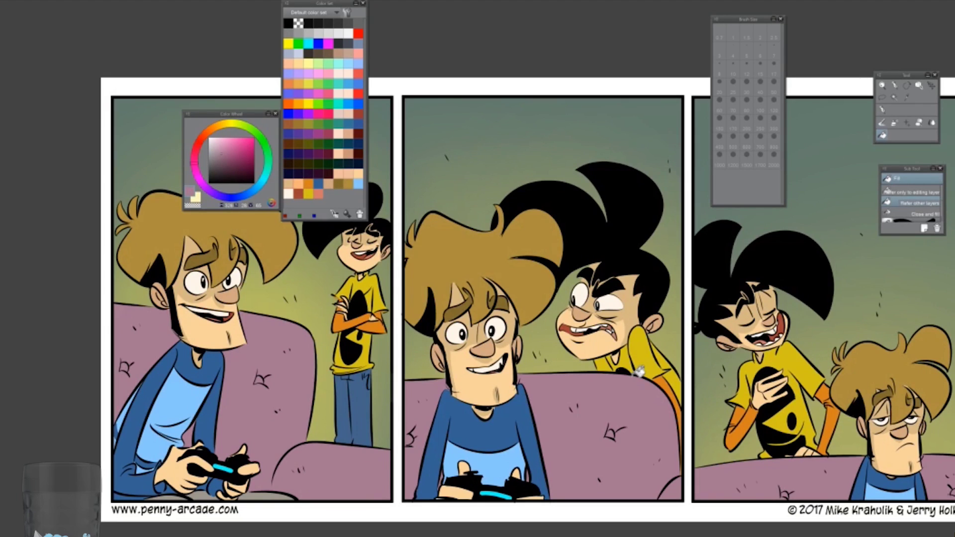
Add darker mauve shadows to the sofa back and armrest in the first panel
{"action": "scroll", "coordinate": [477, 268], "scroll_direction": "down", "scroll_amount": 3}
{"action": "scroll", "coordinate": [478, 268], "scroll_direction": "up", "scroll_amount": 5}
{"action": "key", "text": "i"}
{"action": "key", "text": "p"}
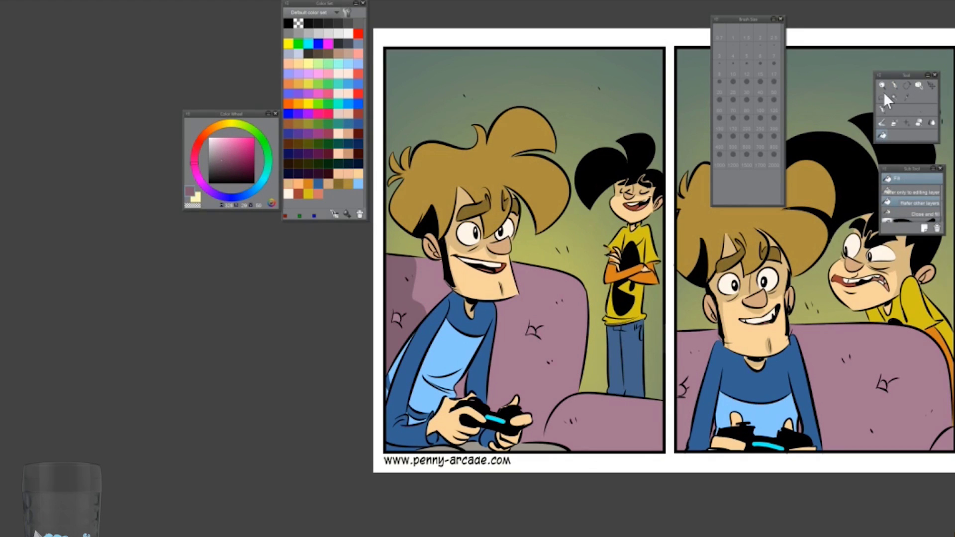
{"action": "left_click_drag", "start_coordinate": [547, 425], "coordinate": [661, 413]}
{"action": "key", "text": "g"}
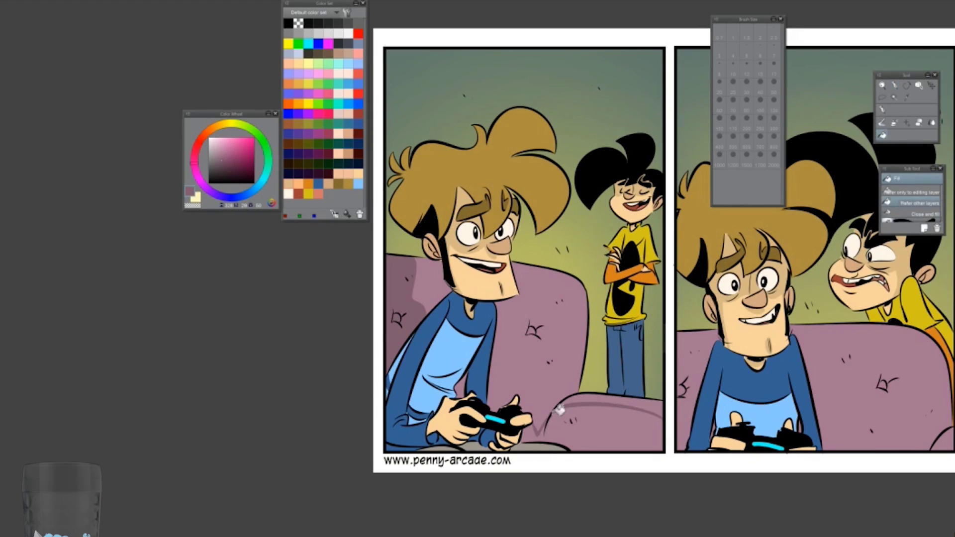
{"action": "left_click", "coordinate": [597, 433]}
Draw and fill a darker mauve shadow on the sofa around the seated character in the second panel
{"action": "scroll", "coordinate": [832, 396], "scroll_direction": "down", "scroll_amount": 3}
{"action": "scroll", "coordinate": [832, 396], "scroll_direction": "up", "scroll_amount": 2}
{"action": "key", "text": "p"}
{"action": "left_click_drag", "start_coordinate": [566, 263], "coordinate": [546, 328]}
{"action": "left_click_drag", "start_coordinate": [649, 259], "coordinate": [641, 339]}
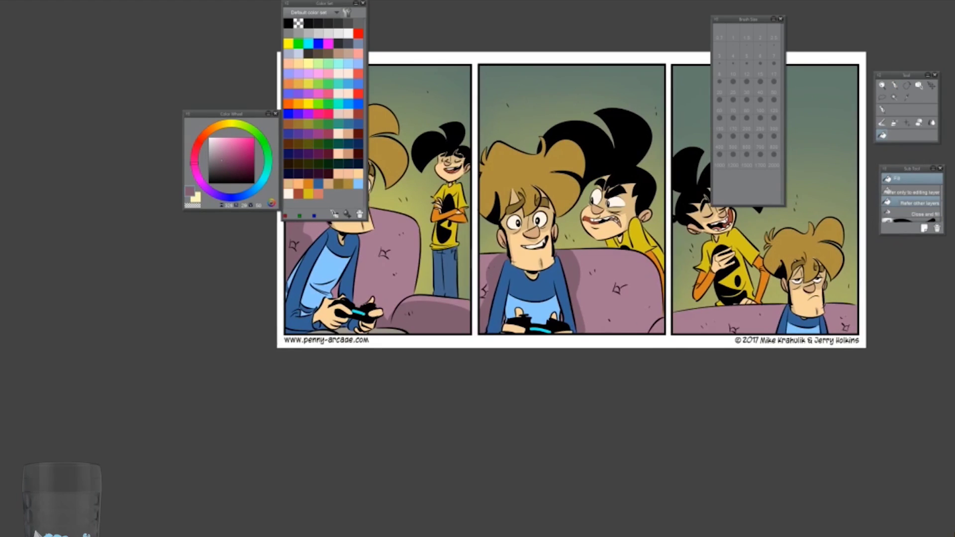
Shade the sofa around the seated character in the third panel with the darker mauve
{"action": "left_click_drag", "start_coordinate": [646, 199], "coordinate": [580, 190]}
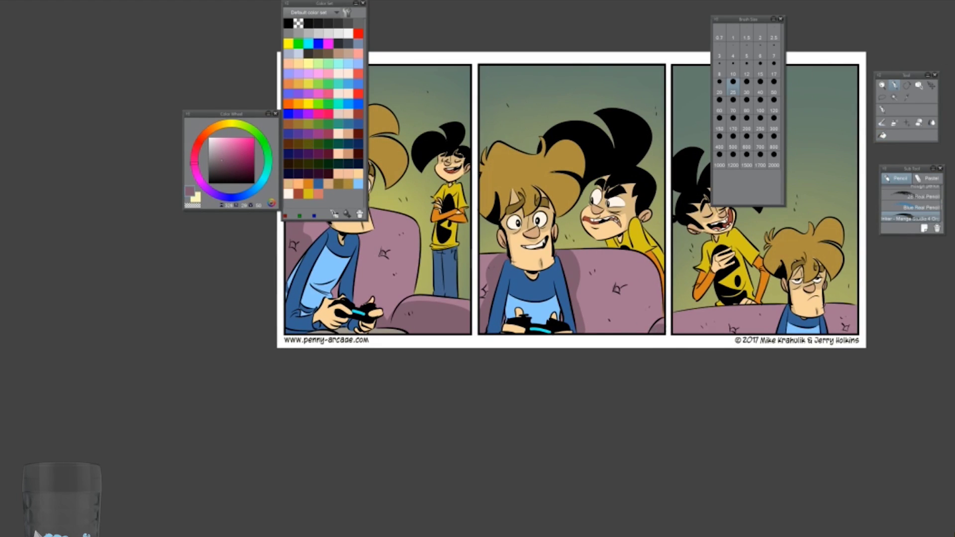
{"action": "left_click", "coordinate": [882, 134]}
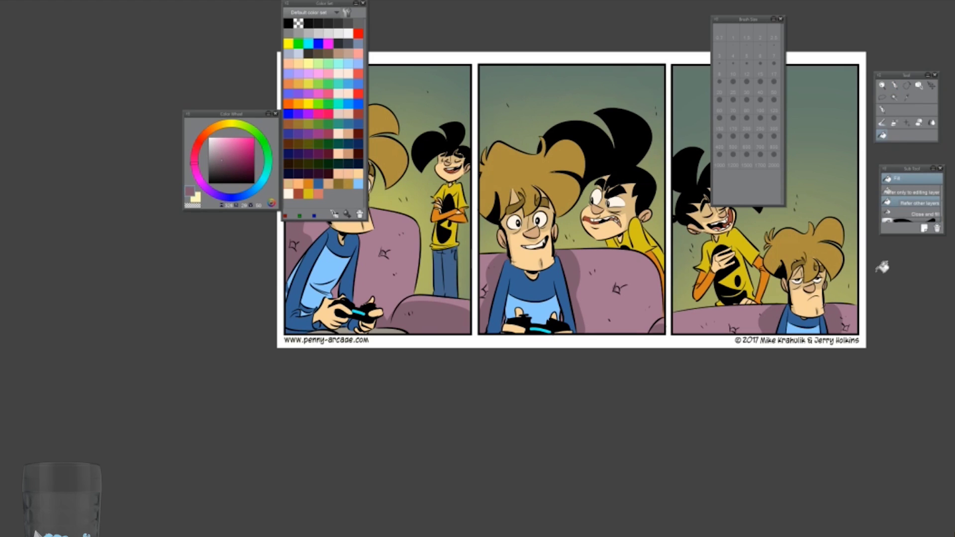
{"action": "left_click_drag", "start_coordinate": [547, 224], "coordinate": [650, 310]}
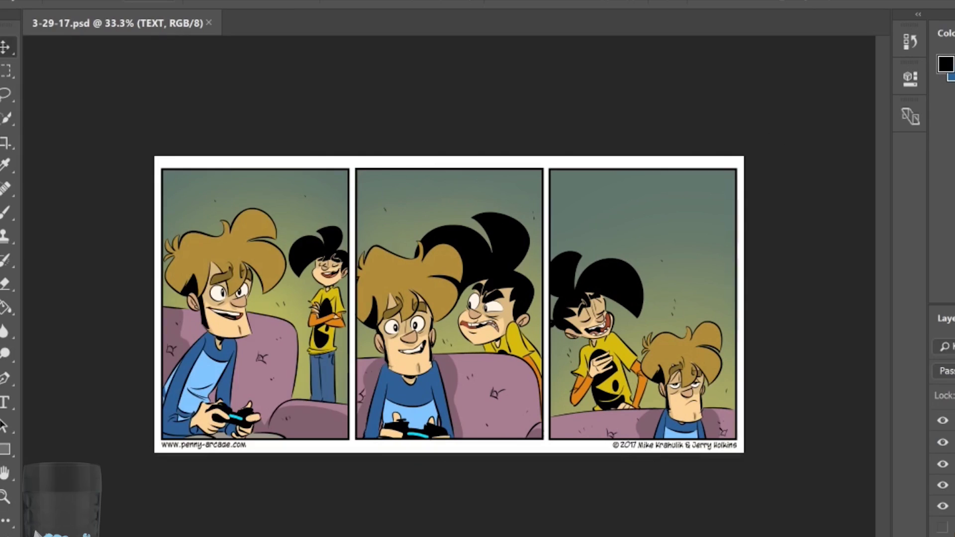
Add a new layer over the comic and cover the art with semi-transparent white so that lettering stands out
{"action": "key", "text": "alt+l"}
{"action": "key", "text": "Escape"}
{"action": "key", "text": "ctrl+shift+alt+n"}
{"action": "key", "text": "x"}
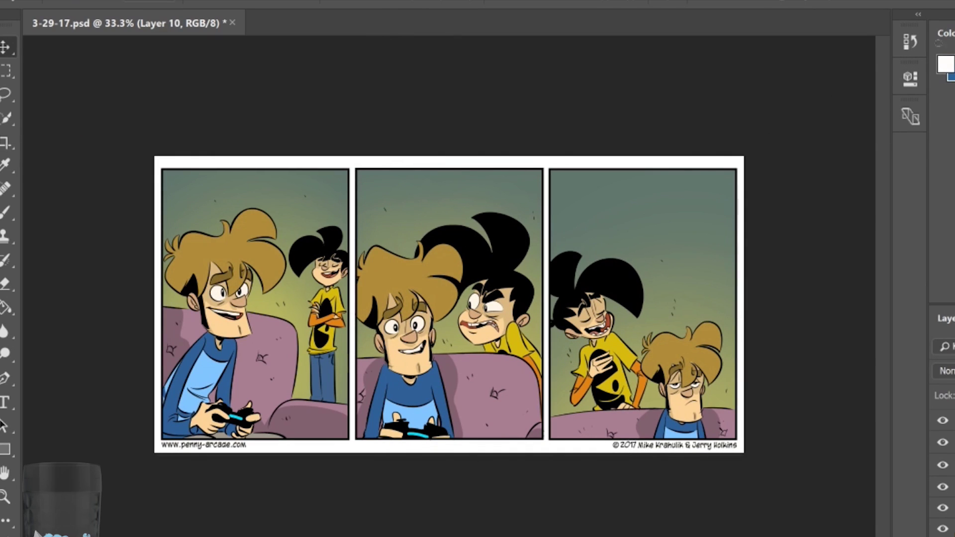
{"action": "key", "text": "b"}
{"action": "mouse_move", "coordinate": [213, 159]}
{"action": "left_mouse_down"}
{"action": "mouse_move", "coordinate": [150, 336]}
{"action": "mouse_move", "coordinate": [114, 219]}
{"action": "left_mouse_up"}
{"action": "key", "text": "7"}
{"action": "key", "text": "x"}
Letter "Come over here and check out this Everything game." on three lines above the seated character in the first panel
{"action": "key", "text": "t"}
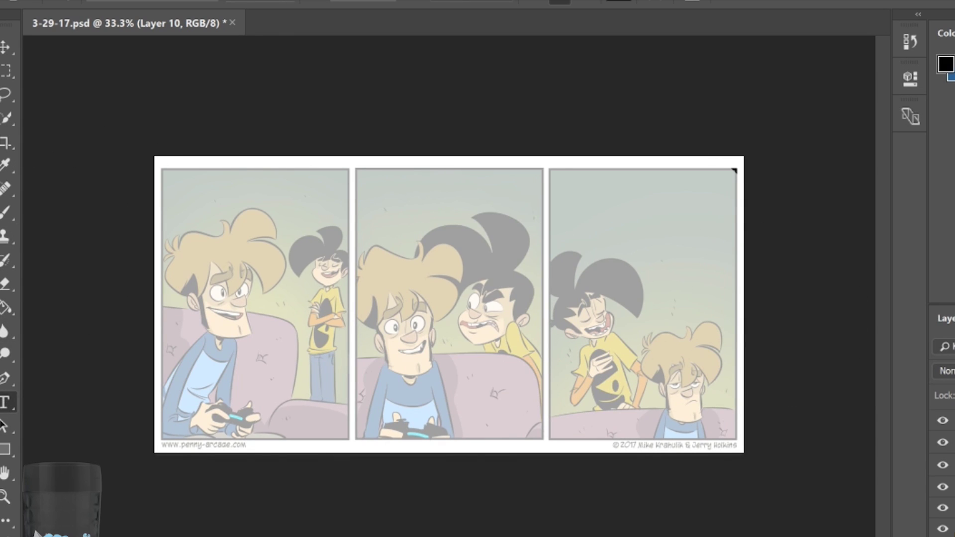
{"action": "left_click", "coordinate": [302, 223]}
{"action": "type", "text": "Come over here and check out this Everything game."}
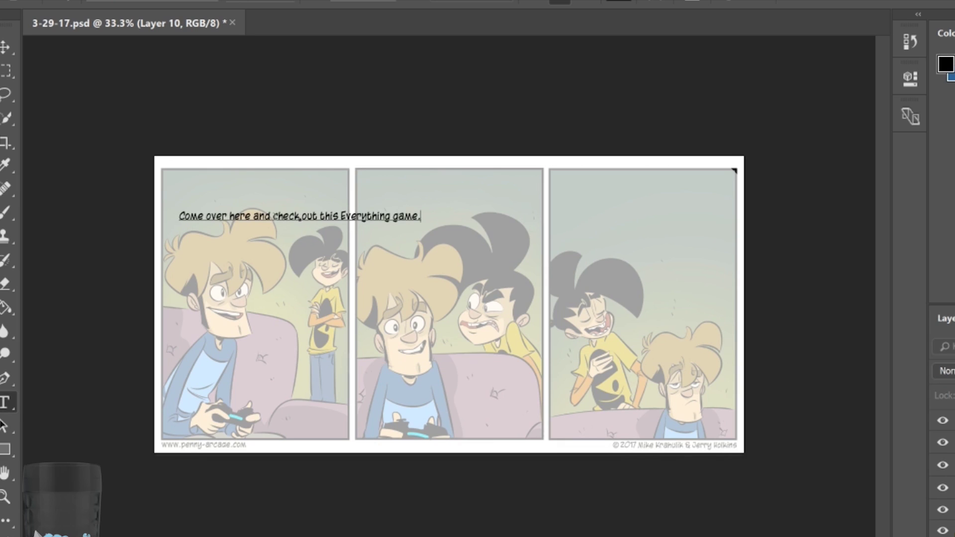
{"action": "key", "text": "Return"}
{"action": "left_click", "coordinate": [347, 230]}
{"action": "key", "text": "Return"}
{"action": "key", "text": "ctrl+Return"}
{"action": "key", "text": "v"}
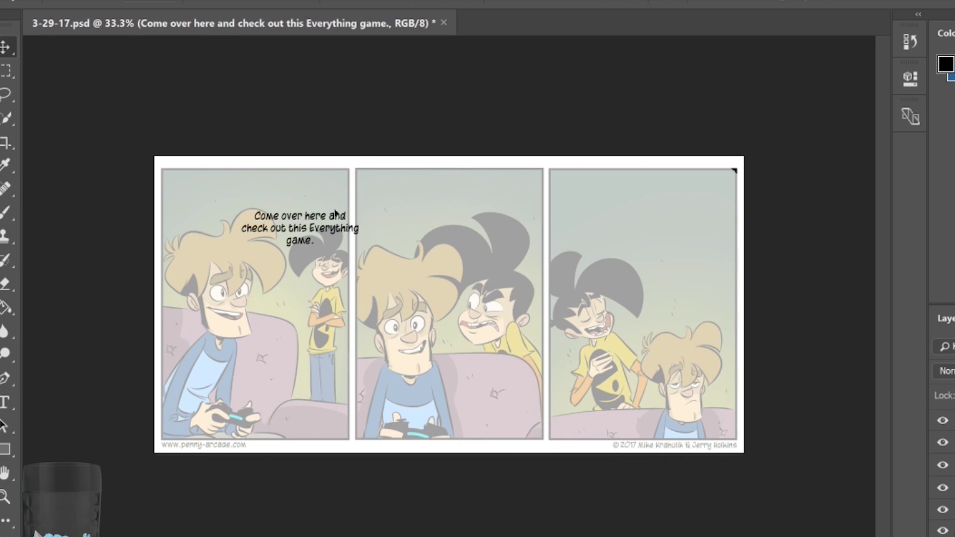
{"action": "left_click_drag", "start_coordinate": [334, 216], "coordinate": [257, 173]}
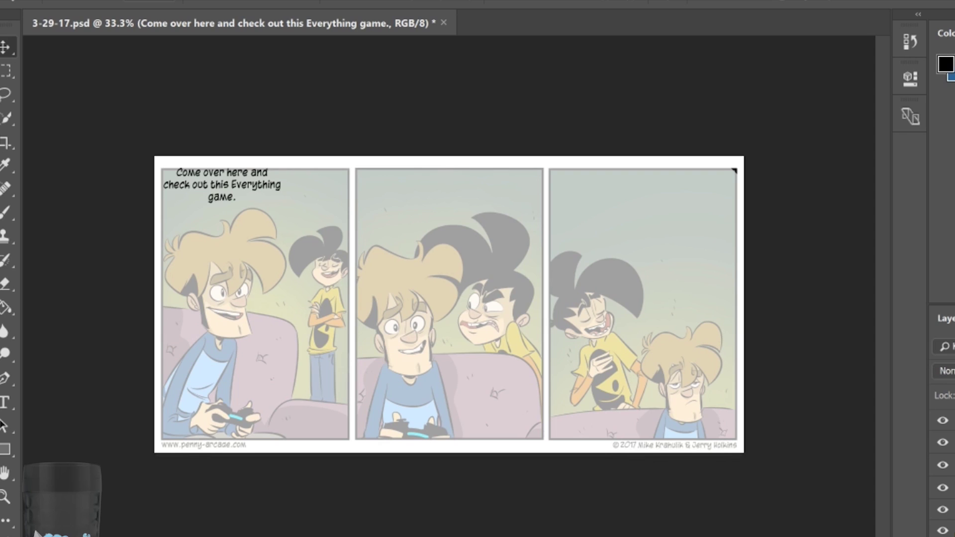
Letter "You mean Everything But A Videogame? I don't think so." on three lines in the lower part of the first panel
{"action": "key", "text": "t"}
{"action": "left_click", "coordinate": [443, 343]}
{"action": "type", "text": "You mean Everything But A Videogame? I don't think so."}
{"action": "left_click", "coordinate": [409, 343]}
{"action": "key", "text": "Return"}
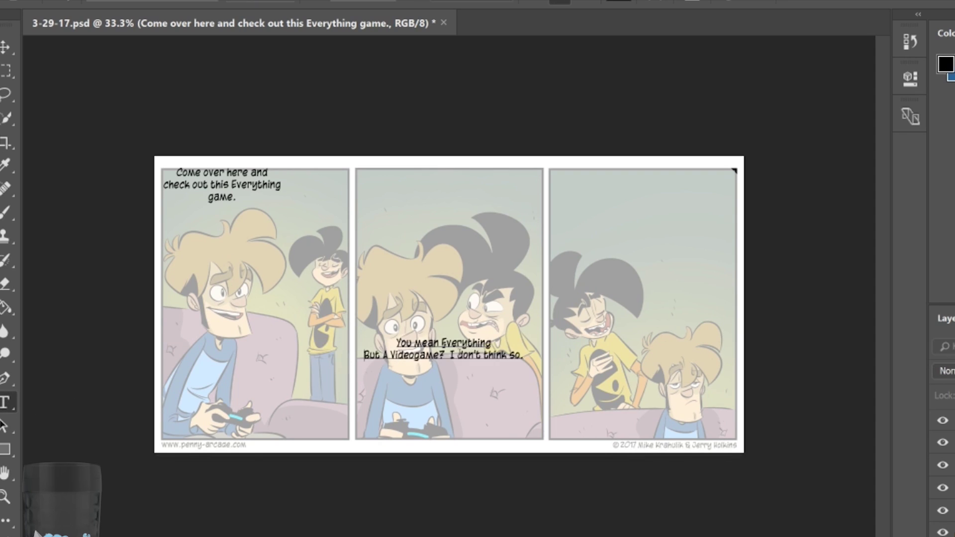
{"action": "key", "text": "Return"}
{"action": "key", "text": "ctrl+Return"}
{"action": "key", "text": "v"}
{"action": "left_click_drag", "start_coordinate": [447, 354], "coordinate": [288, 371]}
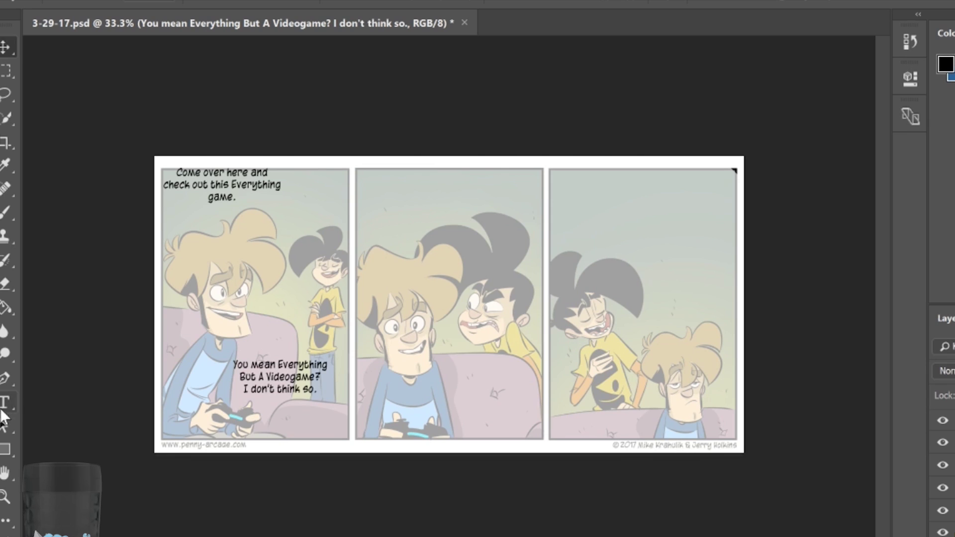
Letter "No, look! You can be a sheep or a rock." on two lines in the second panel's upper left
{"action": "key", "text": "t"}
{"action": "left_click", "coordinate": [519, 206]}
{"action": "type", "text": "No, look!  You can be a sheep or a rock."}
{"action": "key", "text": "Return"}
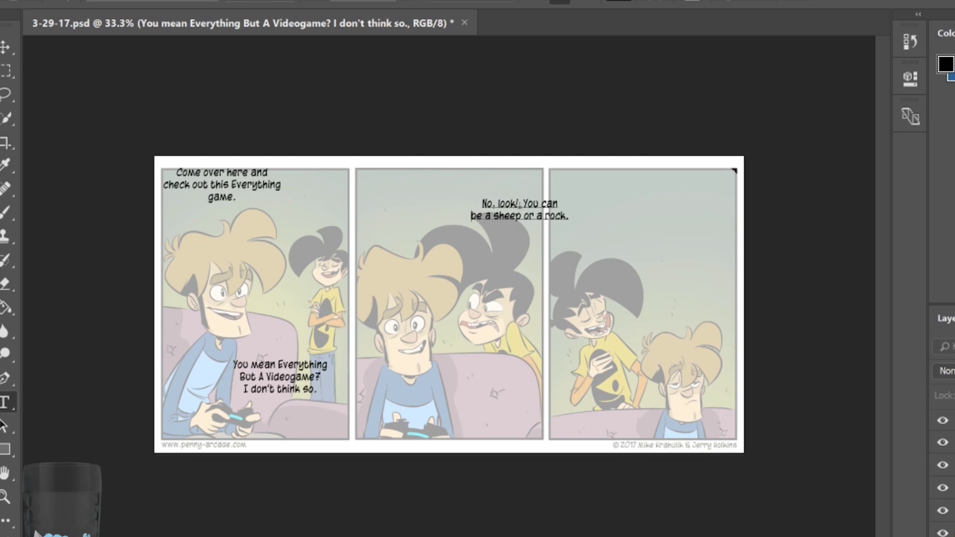
{"action": "key", "text": "ctrl+Return"}
{"action": "key", "text": "v"}
{"action": "left_click_drag", "start_coordinate": [531, 217], "coordinate": [422, 199]}
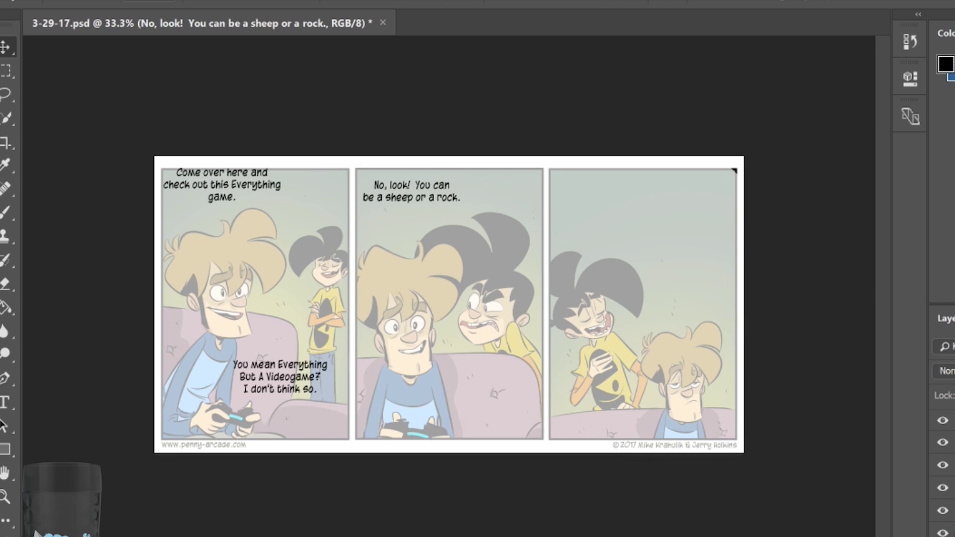
Letter "I would love to, actually, but I'm being flayed this afternoon." on four lines above the dark-haired character in the second panel
{"action": "left_click", "coordinate": [9, 401]}
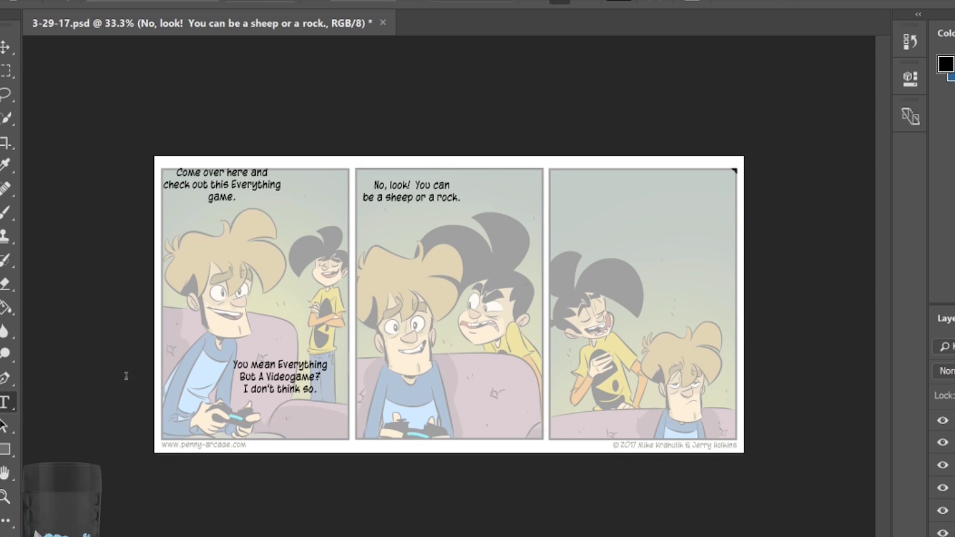
{"action": "left_click", "coordinate": [533, 262]}
{"action": "type", "text": "I would love to, actually, but I'm being played this afternoon."}
{"action": "key", "text": "Return"}
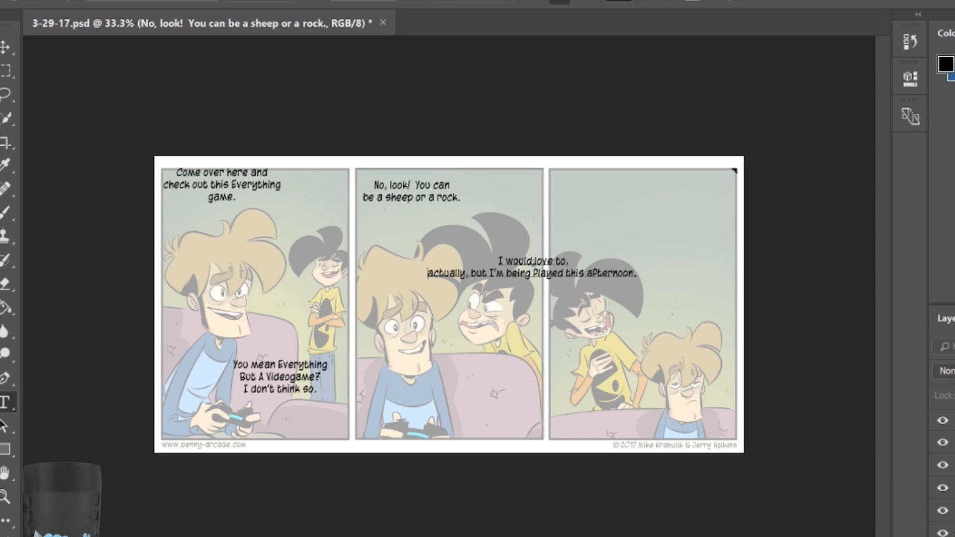
{"action": "key", "text": "Return"}
{"action": "key", "text": "BackSpace"}
{"action": "key", "text": "Return"}
{"action": "key", "text": "Return"}
{"action": "left_click", "coordinate": [4, 49]}
{"action": "left_click_drag", "start_coordinate": [562, 255], "coordinate": [517, 220]}
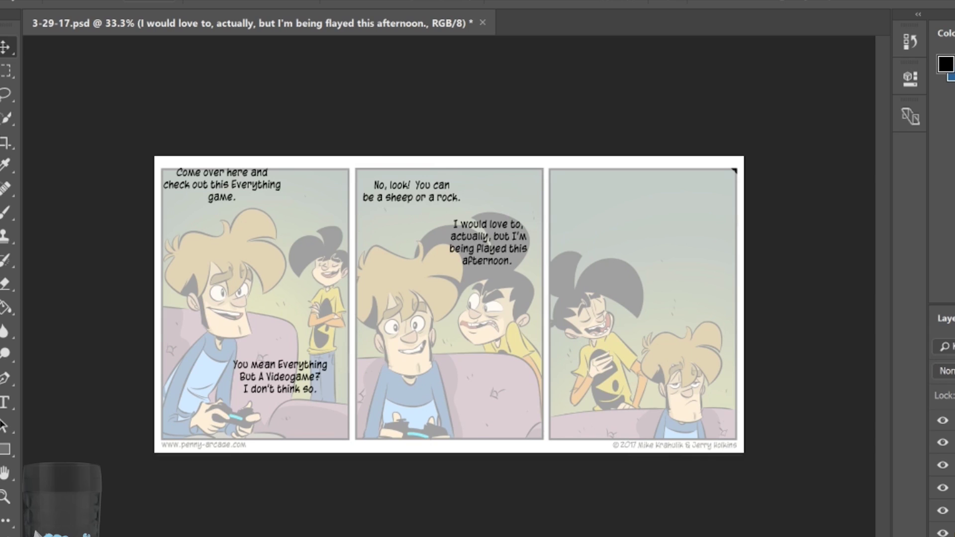
Letter "I don't want to cancel it. I've been putting it off for a super long time." on four lines over the second panel's couch
{"action": "key", "text": "t"}
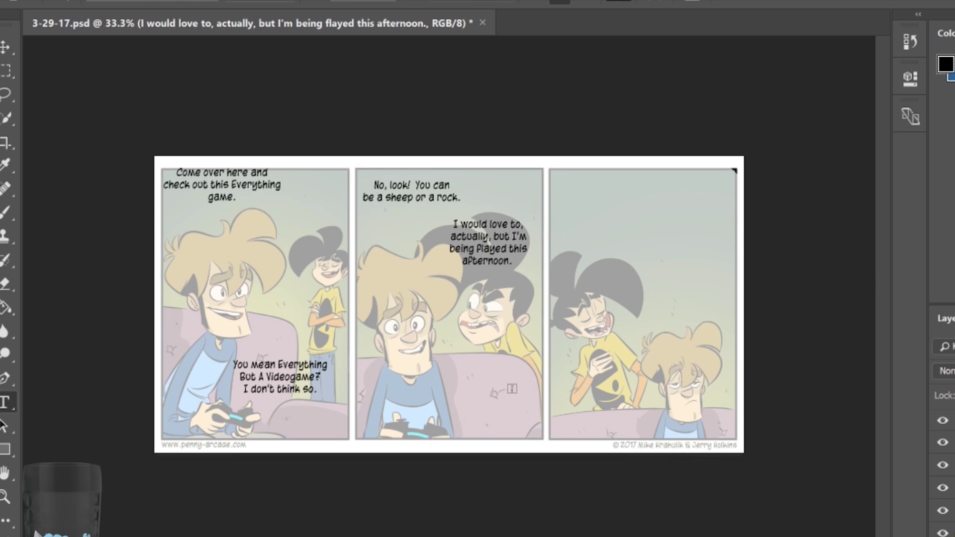
{"action": "left_click", "coordinate": [507, 387]}
{"action": "type", "text": "I don't want to cancel it.  I've been putting it off for a super long time."}
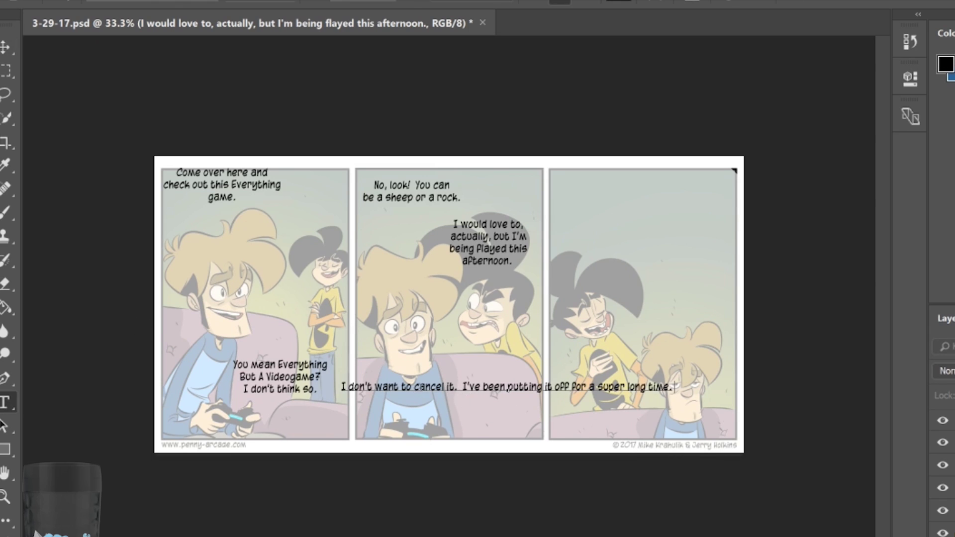
{"action": "left_click", "coordinate": [407, 386]}
{"action": "key", "text": "Return"}
{"action": "left_click", "coordinate": [507, 398]}
{"action": "key", "text": "Return"}
{"action": "left_click", "coordinate": [522, 399]}
{"action": "key", "text": "Return"}
{"action": "key", "text": "End"}
{"action": "key", "text": "Delete"}
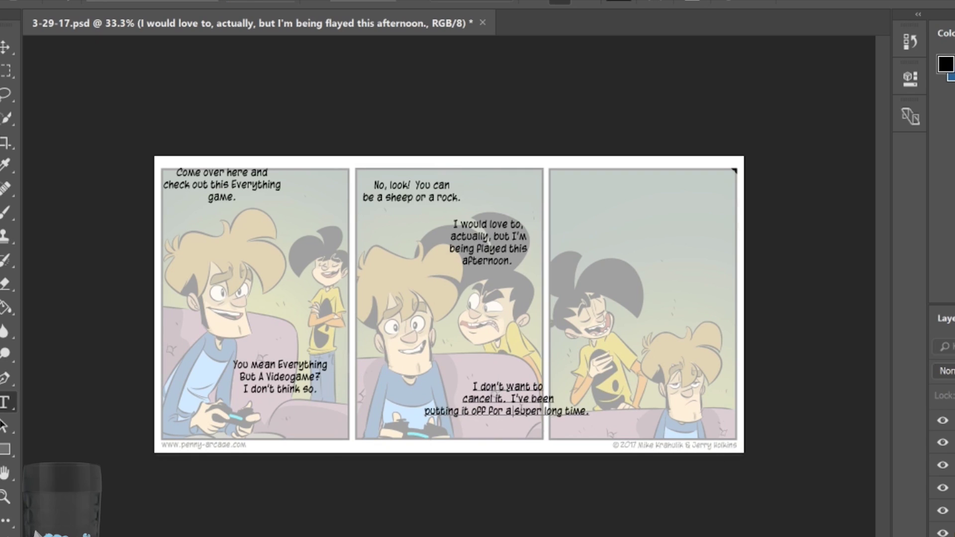
{"action": "key", "text": "Return"}
{"action": "left_click", "coordinate": [5, 47]}
{"action": "left_click_drag", "start_coordinate": [492, 345], "coordinate": [477, 337]}
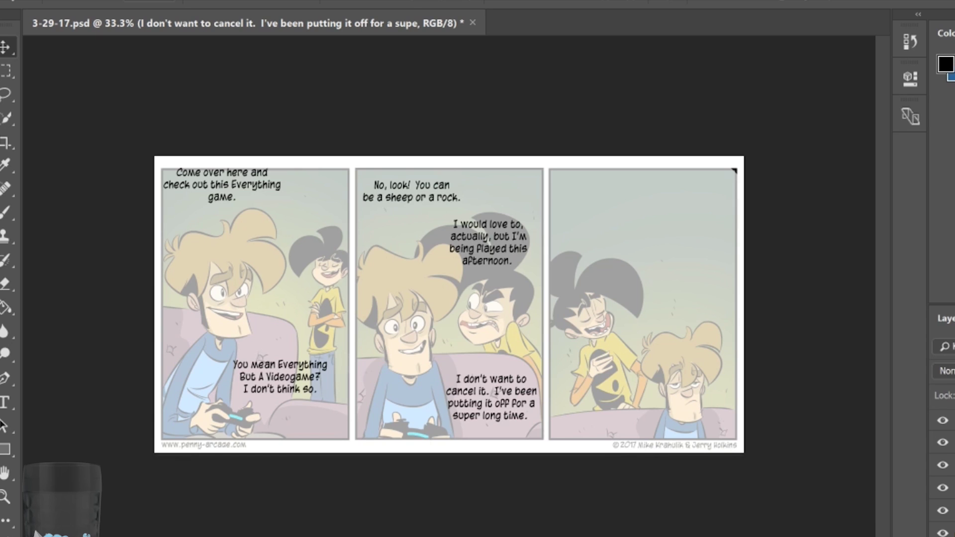
Paste the long copied text starting "I mean it looks good, don't get me wrong." and move it to the third panel's upper part
{"action": "key", "text": "ctrl+v"}
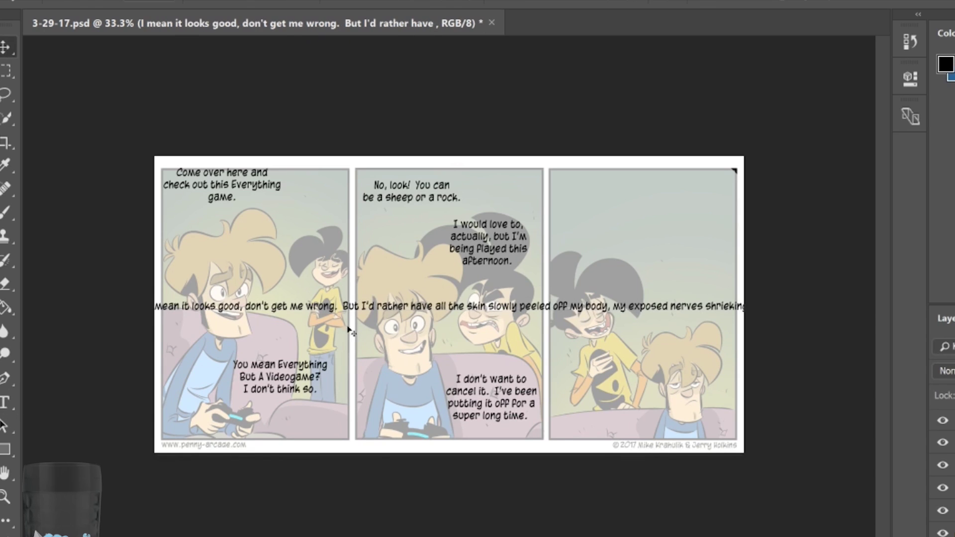
{"action": "left_click_drag", "start_coordinate": [348, 329], "coordinate": [533, 339]}
{"action": "left_click_drag", "start_coordinate": [562, 298], "coordinate": [564, 181]}
Break the long text into seven lines that fit the third panel's width and shift the block slightly up
{"action": "left_click", "coordinate": [5, 401]}
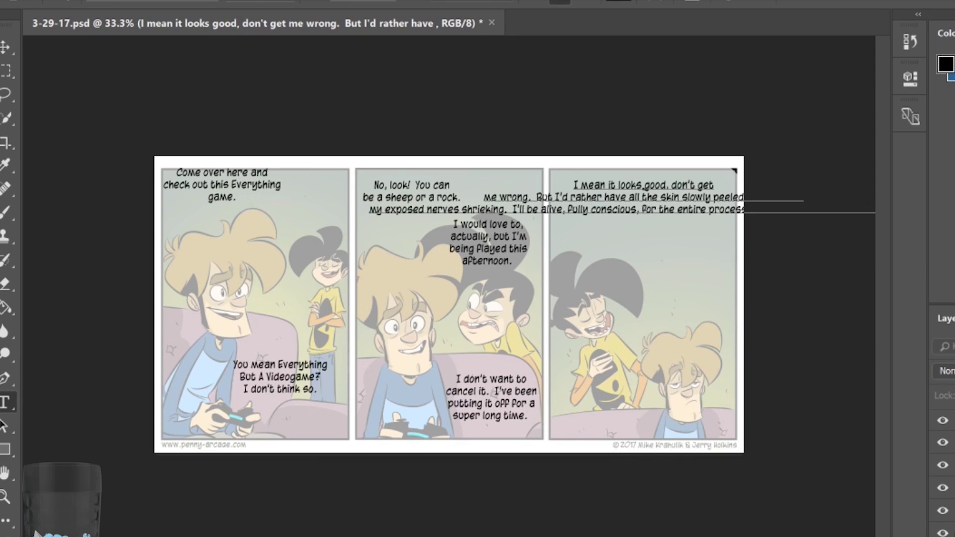
{"action": "key", "text": "Return"}
{"action": "key", "text": "Return"}
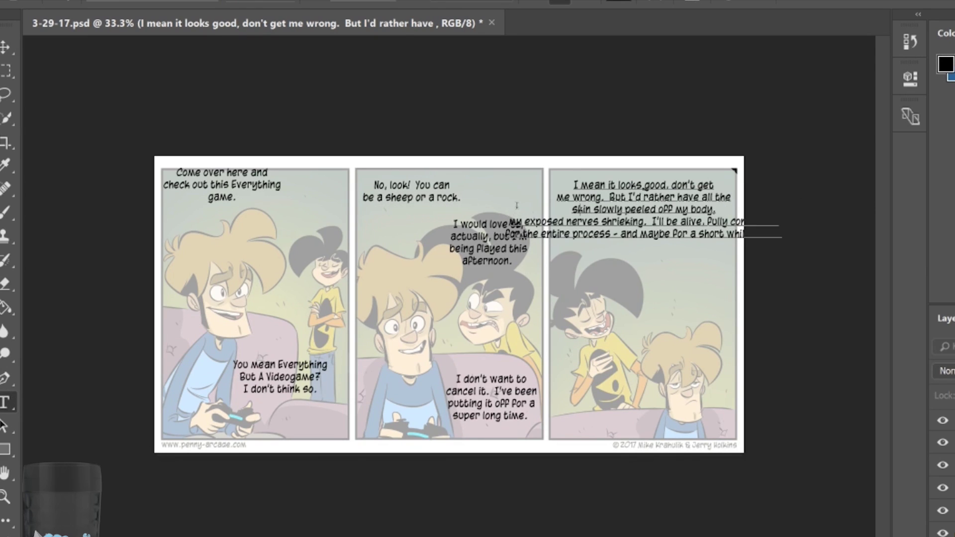
{"action": "key", "text": "BackSpace"}
{"action": "key", "text": "Return"}
{"action": "key", "text": "Return"}
{"action": "key", "text": "BackSpace"}
{"action": "key", "text": "Return"}
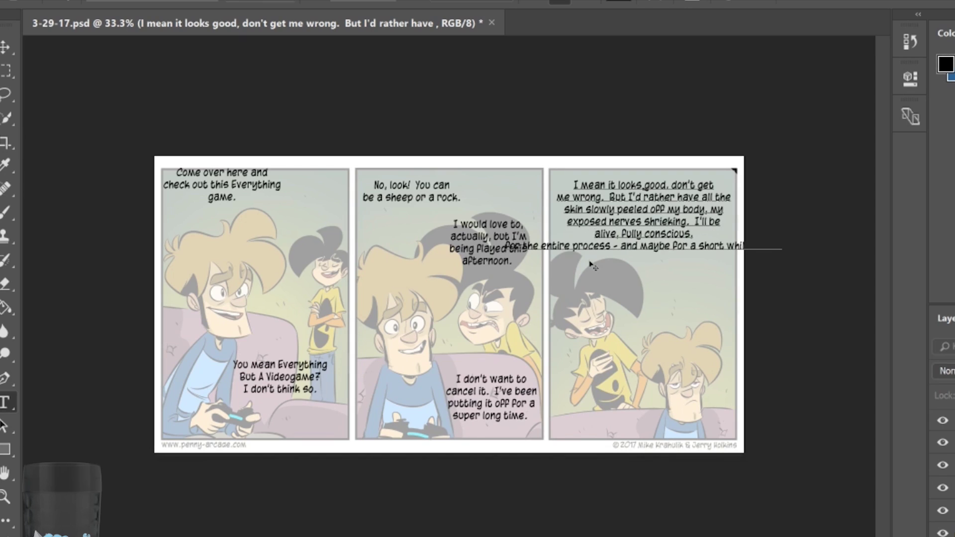
{"action": "key", "text": "BackSpace"}
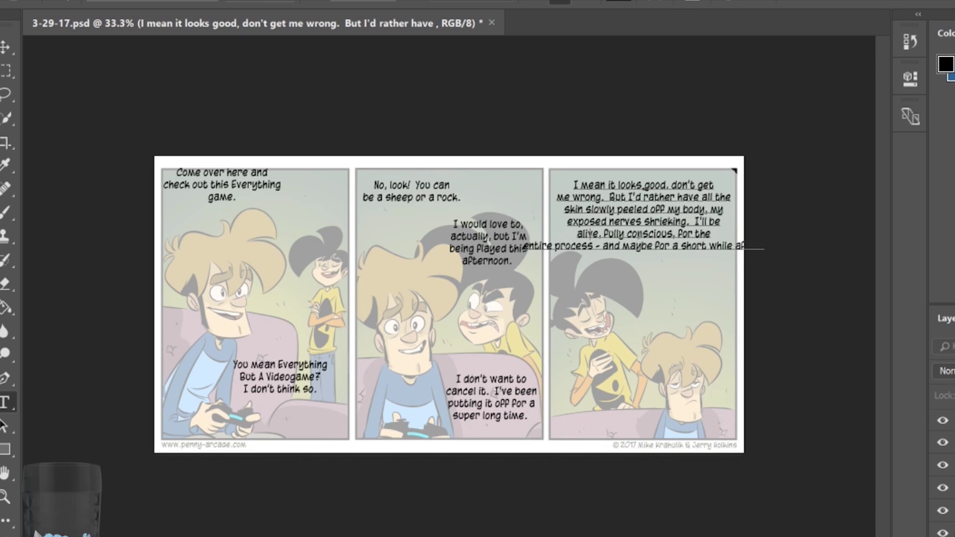
{"action": "key", "text": "Return"}
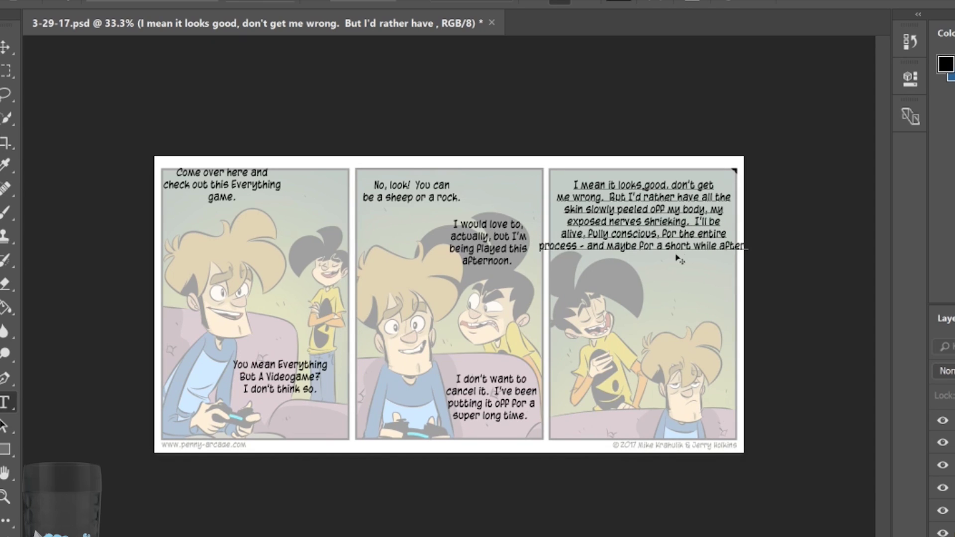
{"action": "key", "text": "Return"}
{"action": "left_click", "coordinate": [6, 47]}
{"action": "left_click_drag", "start_coordinate": [706, 184], "coordinate": [706, 176]}
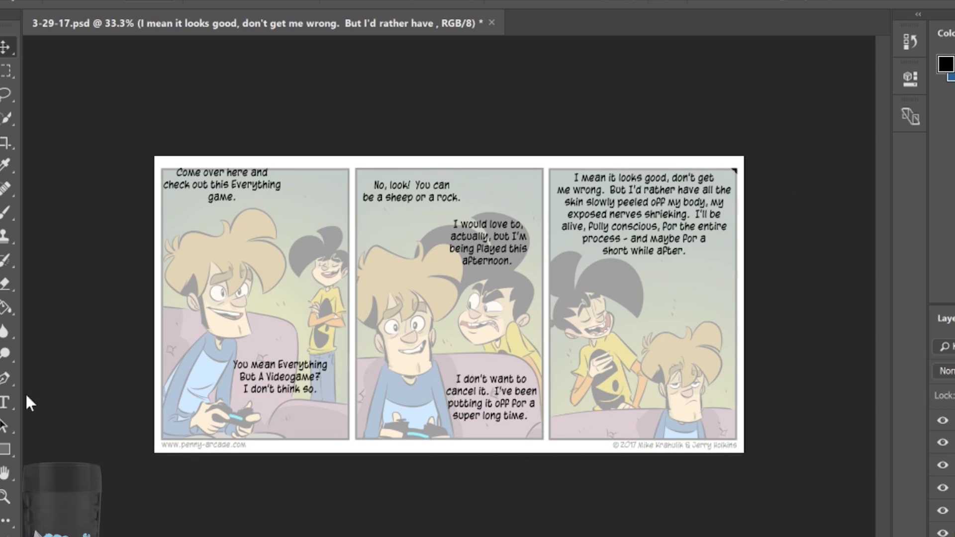
Letter "That's what I'm doing instead." on three lines above the seated character in the third panel and save the comic
{"action": "left_click", "coordinate": [6, 401]}
{"action": "left_click", "coordinate": [644, 340]}
{"action": "type", "text": "That's what I'm doing instead."}
{"action": "key", "text": "Return"}
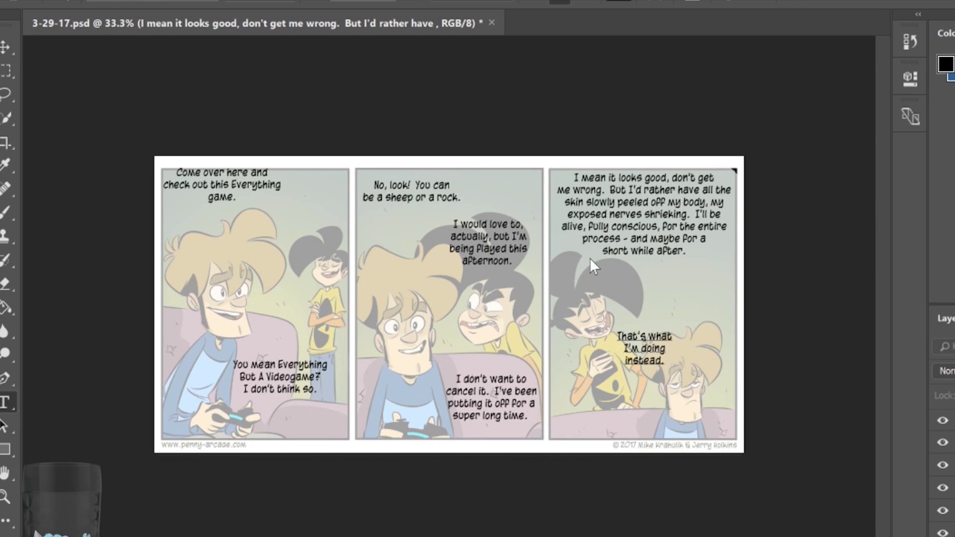
{"action": "key", "text": "ctrl+Return"}
{"action": "key", "text": "v"}
{"action": "left_click_drag", "start_coordinate": [674, 343], "coordinate": [716, 292]}
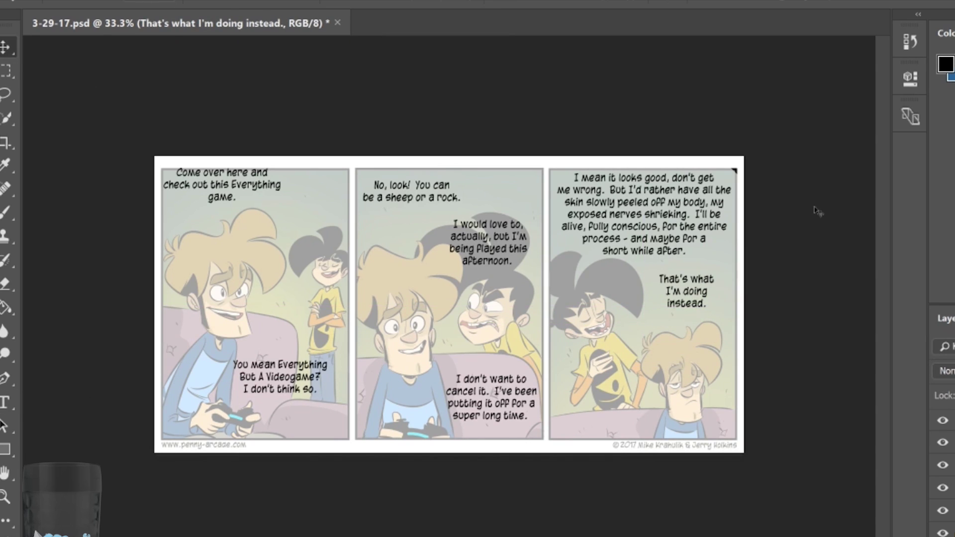
{"action": "key", "text": "ctrl+s"}
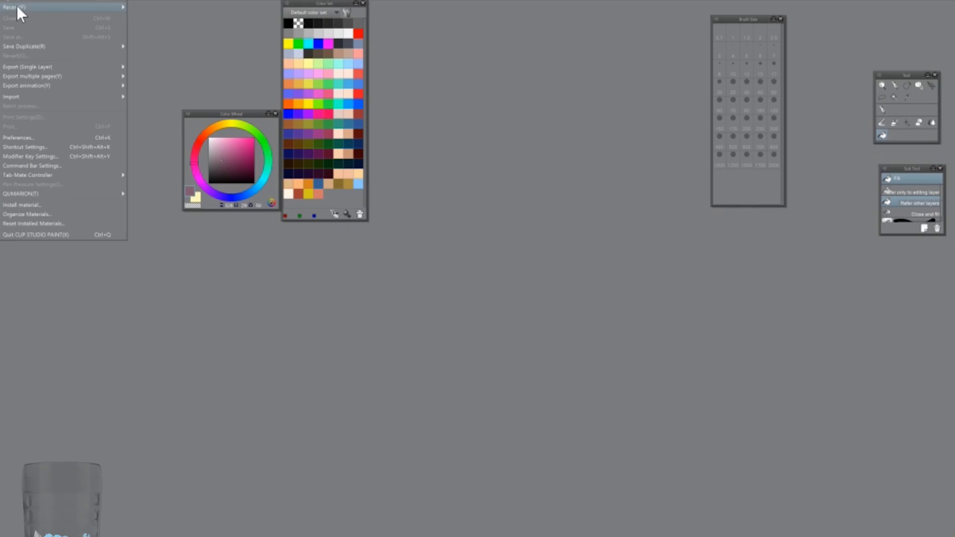
Reopen the comic in Clip Studio Paint and draw white balloons behind both texts in the first panel with a size 100 pen
{"action": "left_click", "coordinate": [273, 7]}
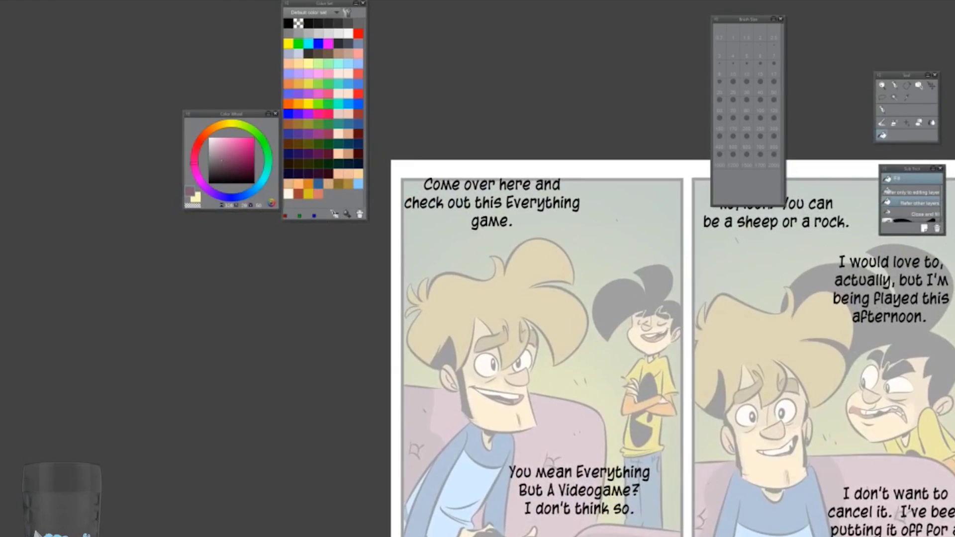
{"action": "key", "text": "p"}
{"action": "left_click", "coordinate": [760, 100]}
{"action": "mouse_move", "coordinate": [542, 172]}
{"action": "left_mouse_down"}
{"action": "mouse_move", "coordinate": [456, 176]}
{"action": "mouse_move", "coordinate": [406, 205]}
{"action": "mouse_move", "coordinate": [453, 222]}
{"action": "mouse_move", "coordinate": [571, 216]}
{"action": "mouse_move", "coordinate": [542, 172]}
{"action": "left_mouse_up"}
{"action": "left_click_drag", "start_coordinate": [413, 214], "coordinate": [482, 234]}
{"action": "left_click_drag", "start_coordinate": [557, 228], "coordinate": [577, 179]}
{"action": "mouse_move", "coordinate": [597, 455]}
{"action": "left_mouse_down"}
{"action": "mouse_move", "coordinate": [523, 510]}
{"action": "mouse_move", "coordinate": [656, 483]}
{"action": "mouse_move", "coordinate": [522, 492]}
{"action": "mouse_move", "coordinate": [637, 478]}
{"action": "left_mouse_up"}
{"action": "left_click_drag", "start_coordinate": [597, 348], "coordinate": [491, 304]}
{"action": "left_click_drag", "start_coordinate": [597, 299], "coordinate": [511, 348]}
Draw white speech balloons behind the three texts in the second panel
{"action": "mouse_move", "coordinate": [642, 194]}
{"action": "left_mouse_down"}
{"action": "mouse_move", "coordinate": [512, 231]}
{"action": "mouse_move", "coordinate": [654, 234]}
{"action": "mouse_move", "coordinate": [651, 199]}
{"action": "mouse_move", "coordinate": [530, 221]}
{"action": "mouse_move", "coordinate": [646, 192]}
{"action": "mouse_move", "coordinate": [527, 228]}
{"action": "left_mouse_up"}
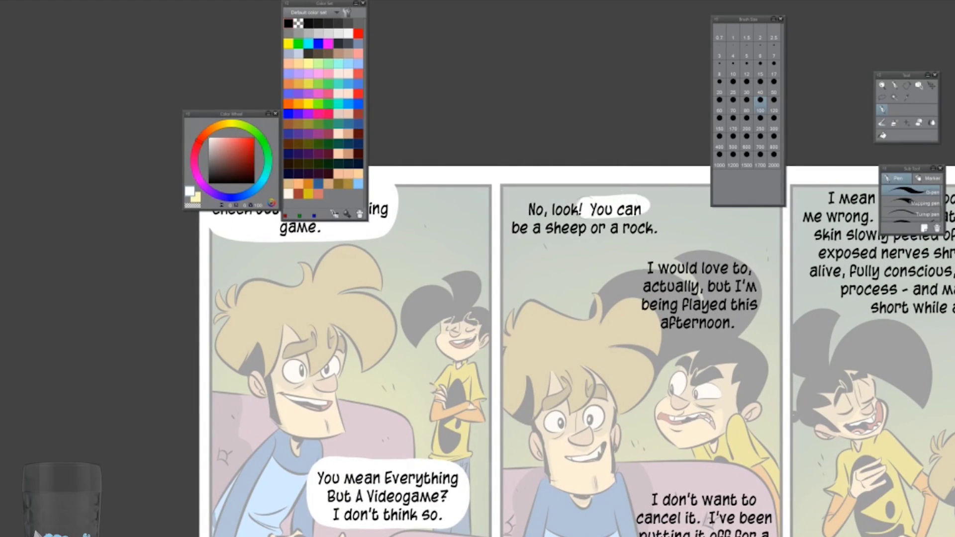
{"action": "mouse_move", "coordinate": [649, 259]}
{"action": "left_mouse_down"}
{"action": "mouse_move", "coordinate": [667, 261]}
{"action": "mouse_move", "coordinate": [761, 335]}
{"action": "mouse_move", "coordinate": [697, 299]}
{"action": "mouse_move", "coordinate": [726, 299]}
{"action": "left_mouse_up"}
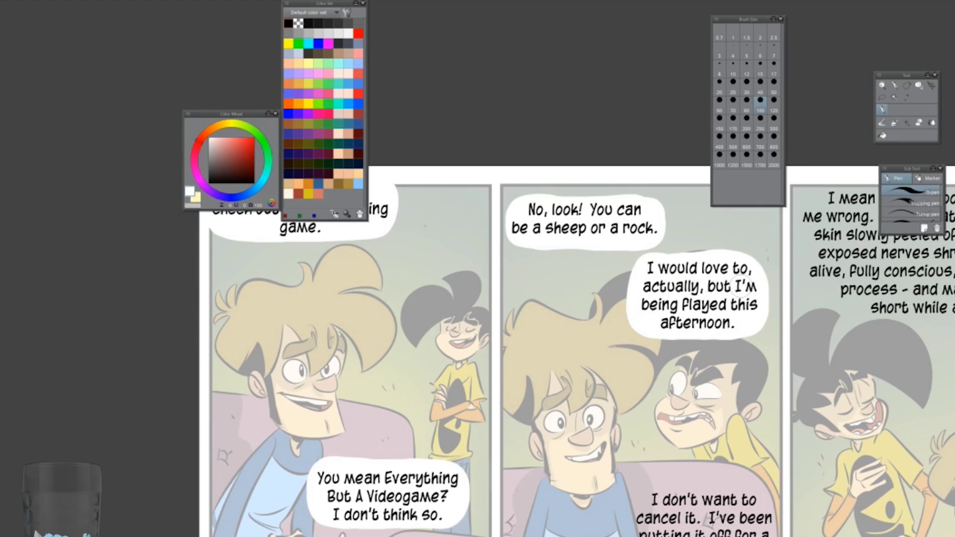
{"action": "scroll", "coordinate": [577, 269], "scroll_direction": "down", "scroll_amount": 5}
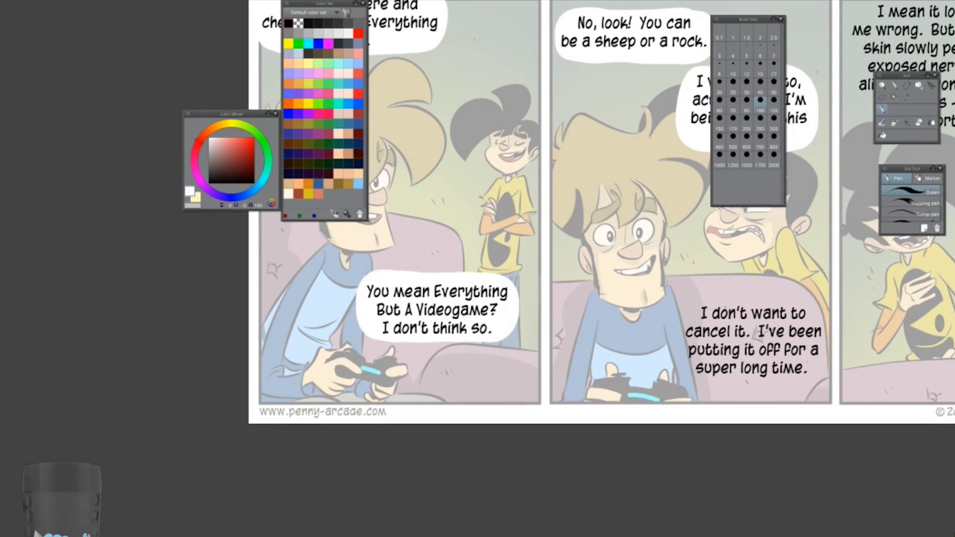
{"action": "mouse_move", "coordinate": [778, 303]}
{"action": "left_mouse_down"}
{"action": "mouse_move", "coordinate": [689, 308]}
{"action": "mouse_move", "coordinate": [781, 373]}
{"action": "mouse_move", "coordinate": [791, 303]}
{"action": "mouse_move", "coordinate": [805, 371]}
{"action": "mouse_move", "coordinate": [707, 343]}
{"action": "mouse_move", "coordinate": [801, 348]}
{"action": "mouse_move", "coordinate": [823, 318]}
{"action": "mouse_move", "coordinate": [823, 368]}
{"action": "left_mouse_up"}
{"action": "left_click_drag", "start_coordinate": [816, 318], "coordinate": [494, 493]}
Draw and fill white speech balloons behind both texts in the third panel and hide the semi-transparent white overlay
{"action": "mouse_move", "coordinate": [551, 166]}
{"action": "left_mouse_down"}
{"action": "mouse_move", "coordinate": [592, 303]}
{"action": "mouse_move", "coordinate": [768, 298]}
{"action": "mouse_move", "coordinate": [791, 184]}
{"action": "mouse_move", "coordinate": [544, 174]}
{"action": "left_mouse_up"}
{"action": "key", "text": "g"}
{"action": "left_click", "coordinate": [722, 223]}
{"action": "key", "text": "p"}
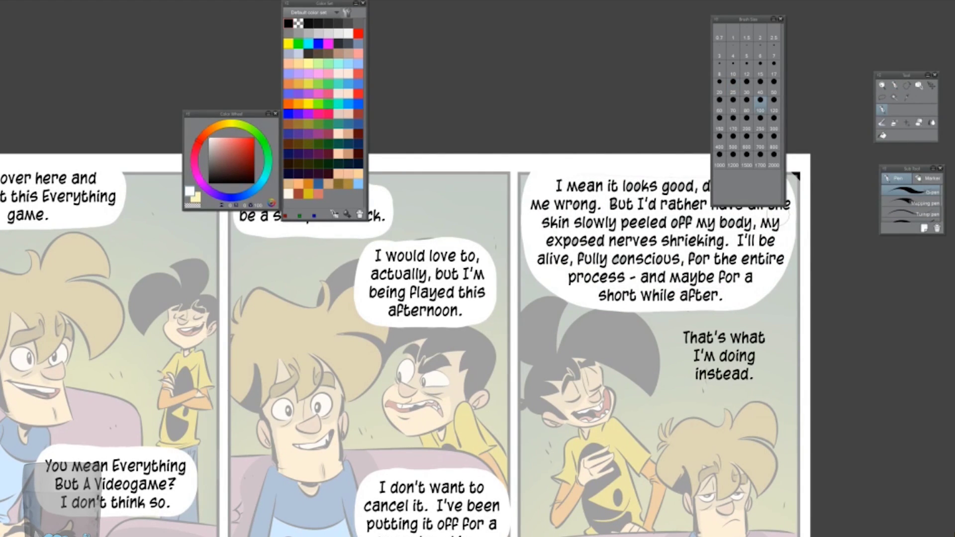
{"action": "scroll", "coordinate": [477, 318], "scroll_direction": "down", "scroll_amount": 3}
{"action": "scroll", "coordinate": [477, 318], "scroll_direction": "up", "scroll_amount": 3}
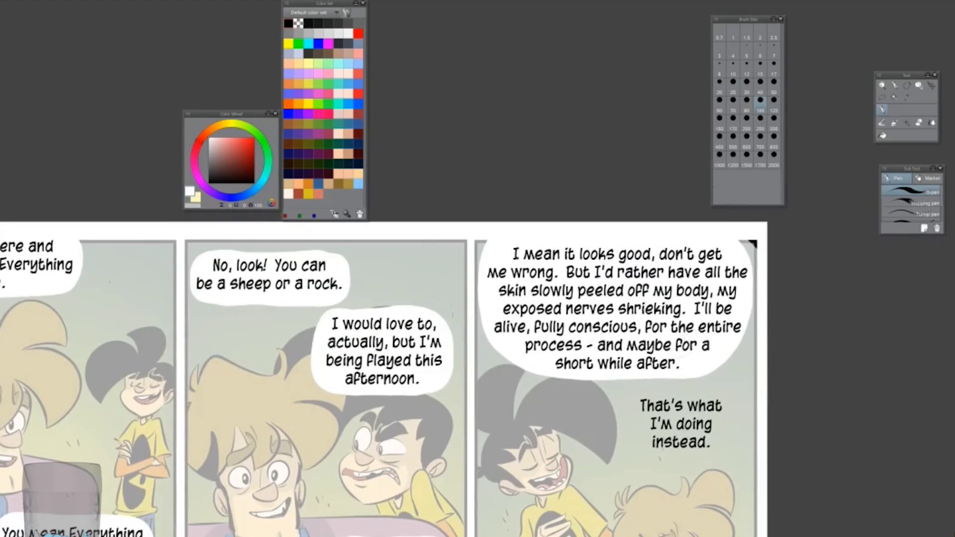
{"action": "mouse_move", "coordinate": [701, 388]}
{"action": "left_mouse_down"}
{"action": "mouse_move", "coordinate": [642, 393]}
{"action": "mouse_move", "coordinate": [706, 461]}
{"action": "mouse_move", "coordinate": [696, 386]}
{"action": "left_mouse_up"}
{"action": "left_click_drag", "start_coordinate": [701, 423], "coordinate": [715, 413]}
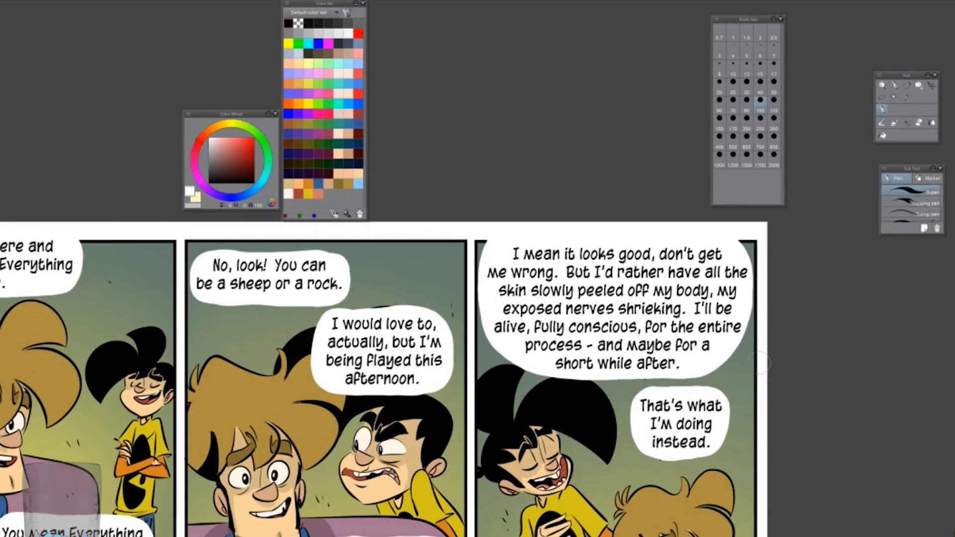
Set the pen size to 25 and draw curved white tails from the speech balloons towards the speaking characters
{"action": "left_click", "coordinate": [732, 92]}
{"action": "left_click_drag", "start_coordinate": [669, 464], "coordinate": [578, 478]}
{"action": "left_click_drag", "start_coordinate": [825, 343], "coordinate": [874, 262]}
{"action": "left_click_drag", "start_coordinate": [553, 326], "coordinate": [557, 343]}
{"action": "left_click_drag", "start_coordinate": [490, 467], "coordinate": [480, 432]}
{"action": "mouse_move", "coordinate": [410, 237]}
{"action": "left_mouse_down"}
{"action": "mouse_move", "coordinate": [394, 282]}
{"action": "mouse_move", "coordinate": [400, 296]}
{"action": "mouse_move", "coordinate": [653, 278]}
{"action": "left_mouse_up"}
{"action": "key", "text": "ctrl+z"}
{"action": "left_click_drag", "start_coordinate": [377, 211], "coordinate": [381, 271]}
{"action": "left_click_drag", "start_coordinate": [470, 426], "coordinate": [514, 339]}
{"action": "right_click", "coordinate": [15, 20]}
{"action": "left_click", "coordinate": [21, 25]}
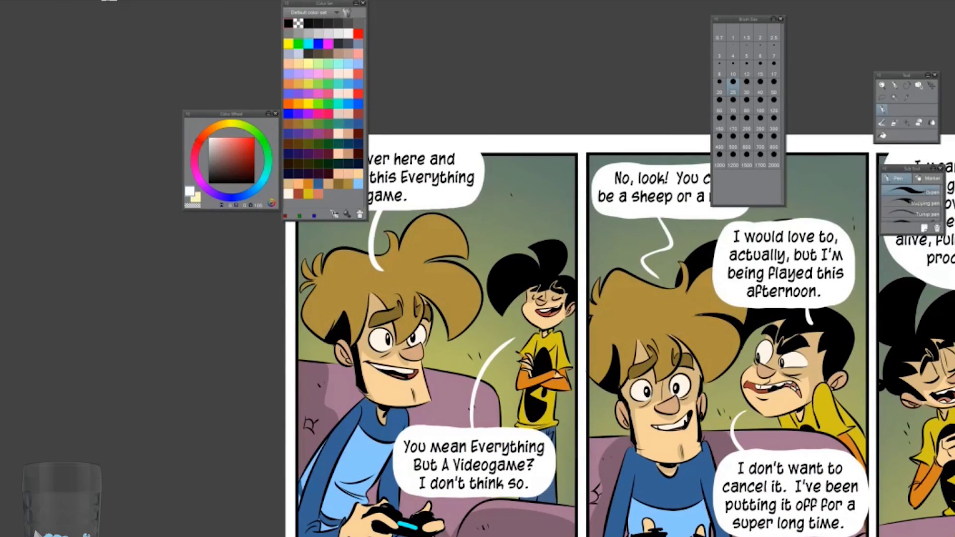
{"action": "key", "text": "g"}
{"action": "left_click", "coordinate": [655, 298]}
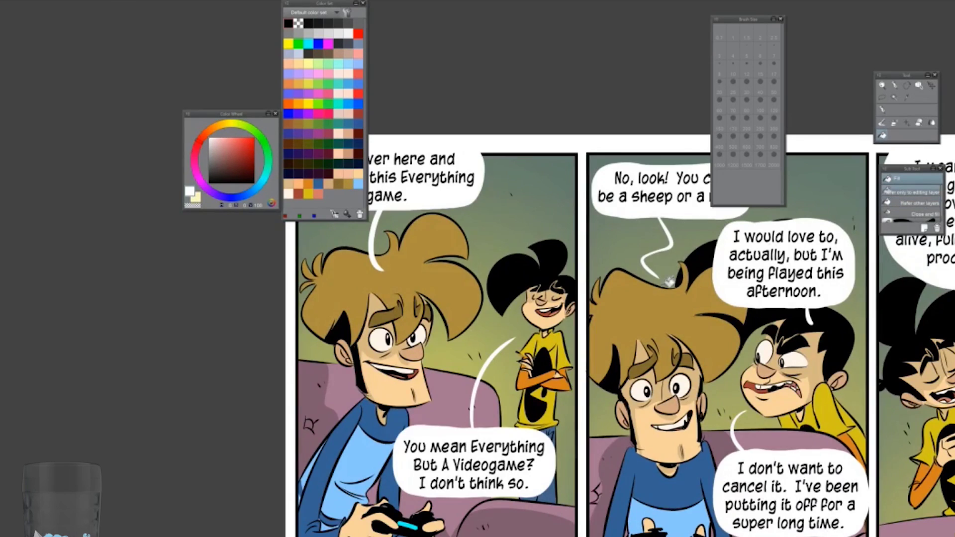
{"action": "left_click", "coordinate": [667, 282]}
Handwrite "Last one for today" with a username below it on a blank canvas, using the Blue Real Pencil at size 20
{"action": "key", "text": "p"}
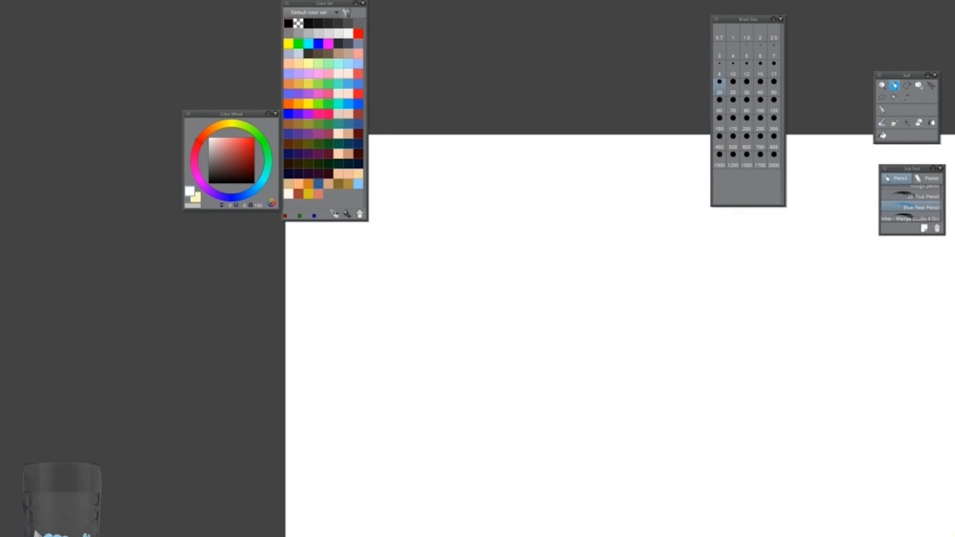
{"action": "mouse_move", "coordinate": [537, 216]}
{"action": "left_mouse_down"}
{"action": "mouse_move", "coordinate": [622, 224]}
{"action": "mouse_move", "coordinate": [569, 261]}
{"action": "mouse_move", "coordinate": [661, 249]}
{"action": "mouse_move", "coordinate": [684, 273]}
{"action": "left_mouse_up"}
{"action": "left_click_drag", "start_coordinate": [693, 238], "coordinate": [689, 263]}
{"action": "mouse_move", "coordinate": [583, 344]}
{"action": "left_mouse_down"}
{"action": "mouse_move", "coordinate": [567, 354]}
{"action": "mouse_move", "coordinate": [609, 368]}
{"action": "left_mouse_up"}
{"action": "left_click_drag", "start_coordinate": [617, 357], "coordinate": [631, 368]}
{"action": "left_click_drag", "start_coordinate": [639, 329], "coordinate": [640, 359]}
{"action": "mouse_move", "coordinate": [664, 348]}
{"action": "left_mouse_down"}
{"action": "mouse_move", "coordinate": [665, 329]}
{"action": "mouse_move", "coordinate": [697, 365]}
{"action": "left_mouse_up"}
{"action": "mouse_move", "coordinate": [701, 358]}
{"action": "left_mouse_down"}
{"action": "mouse_move", "coordinate": [730, 350]}
{"action": "mouse_move", "coordinate": [757, 366]}
{"action": "left_mouse_up"}
{"action": "left_click_drag", "start_coordinate": [760, 338], "coordinate": [761, 367]}
{"action": "mouse_move", "coordinate": [784, 354]}
{"action": "left_mouse_down"}
{"action": "mouse_move", "coordinate": [790, 338]}
{"action": "mouse_move", "coordinate": [805, 367]}
{"action": "left_mouse_up"}
{"action": "mouse_move", "coordinate": [808, 368]}
{"action": "left_mouse_down"}
{"action": "mouse_move", "coordinate": [819, 347]}
{"action": "mouse_move", "coordinate": [576, 202]}
{"action": "left_mouse_up"}
Set the pencil size to 40 and sketch a skull's cranium, cheekbone and upper jaw beside the handwriting
{"action": "left_click", "coordinate": [760, 92]}
{"action": "left_click_drag", "start_coordinate": [646, 199], "coordinate": [547, 299]}
{"action": "scroll", "coordinate": [348, 298], "scroll_direction": "up", "scroll_amount": 2}
{"action": "mouse_move", "coordinate": [658, 149]}
{"action": "left_mouse_down"}
{"action": "mouse_move", "coordinate": [570, 191]}
{"action": "mouse_move", "coordinate": [579, 285]}
{"action": "mouse_move", "coordinate": [597, 332]}
{"action": "left_mouse_up"}
{"action": "left_click_drag", "start_coordinate": [609, 328], "coordinate": [700, 271]}
{"action": "left_click_drag", "start_coordinate": [659, 248], "coordinate": [693, 237]}
{"action": "left_click_drag", "start_coordinate": [605, 149], "coordinate": [701, 134]}
{"action": "mouse_move", "coordinate": [726, 209]}
{"action": "left_mouse_down"}
{"action": "mouse_move", "coordinate": [715, 244]}
{"action": "mouse_move", "coordinate": [672, 283]}
{"action": "left_mouse_up"}
{"action": "left_click_drag", "start_coordinate": [646, 284], "coordinate": [622, 331]}
Set the pencil size to 30 and sketch the skull's upper teeth, nose cavity and two eye sockets
{"action": "left_click", "coordinate": [747, 92]}
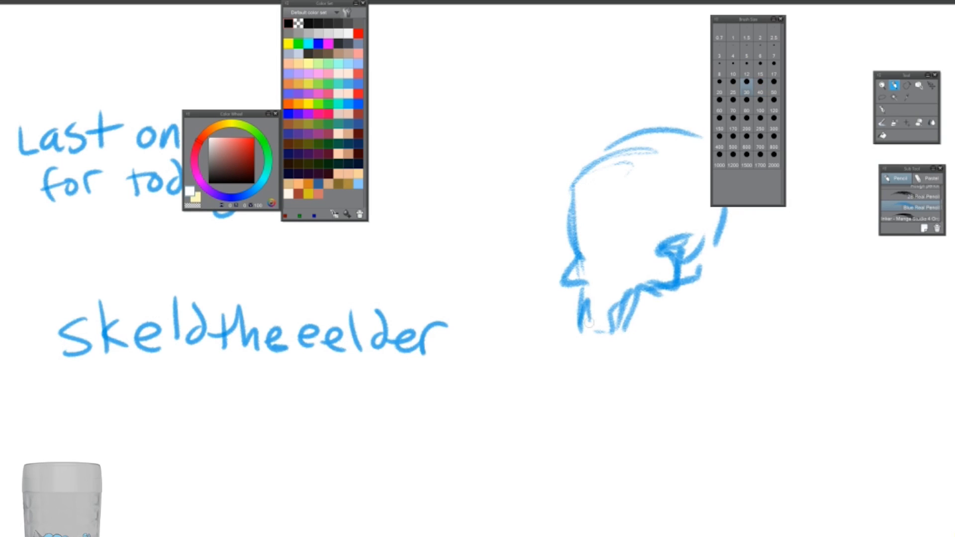
{"action": "left_click_drag", "start_coordinate": [580, 296], "coordinate": [591, 333]}
{"action": "left_click_drag", "start_coordinate": [607, 311], "coordinate": [619, 330]}
{"action": "left_click_drag", "start_coordinate": [597, 261], "coordinate": [611, 291]}
{"action": "left_click_drag", "start_coordinate": [589, 214], "coordinate": [584, 254]}
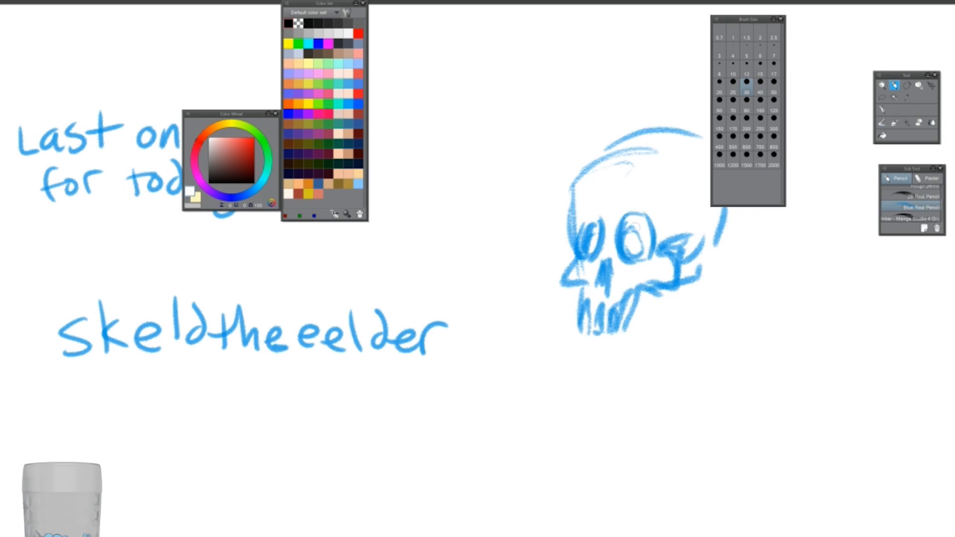